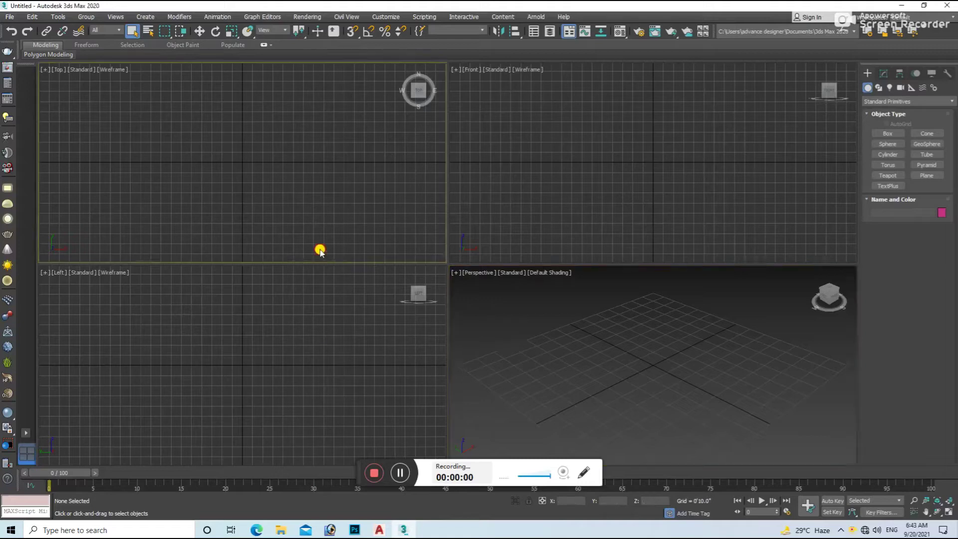
Import NISHAR MARKETE - Copy.dwg from 3d g > nisar market, accepting the AutoCAD import options
left_click(11, 15)
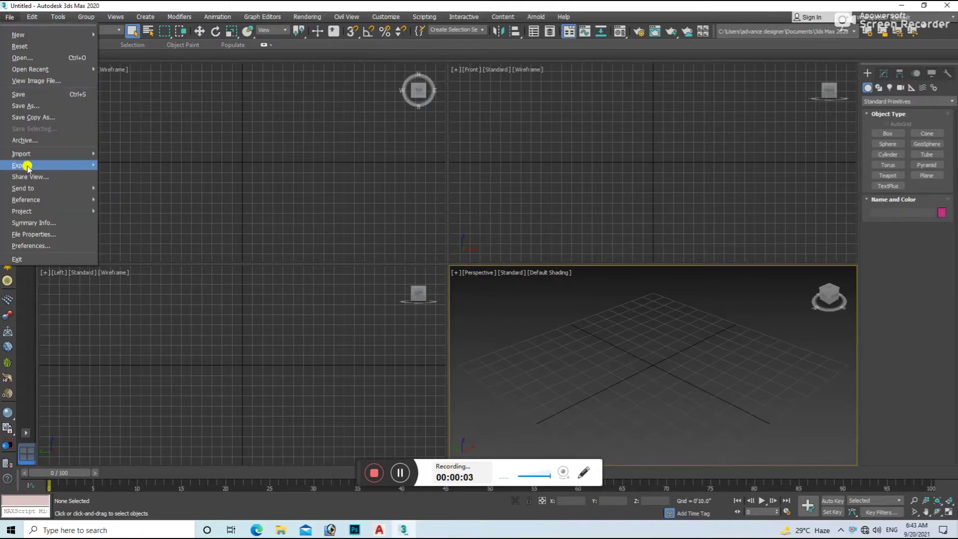
left_click(116, 158)
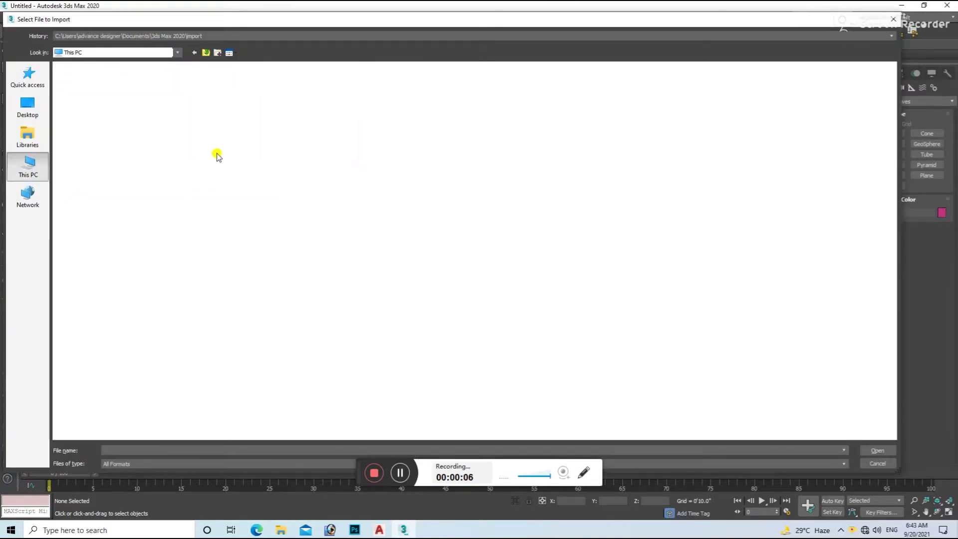
double_click(222, 129)
double_click(135, 100)
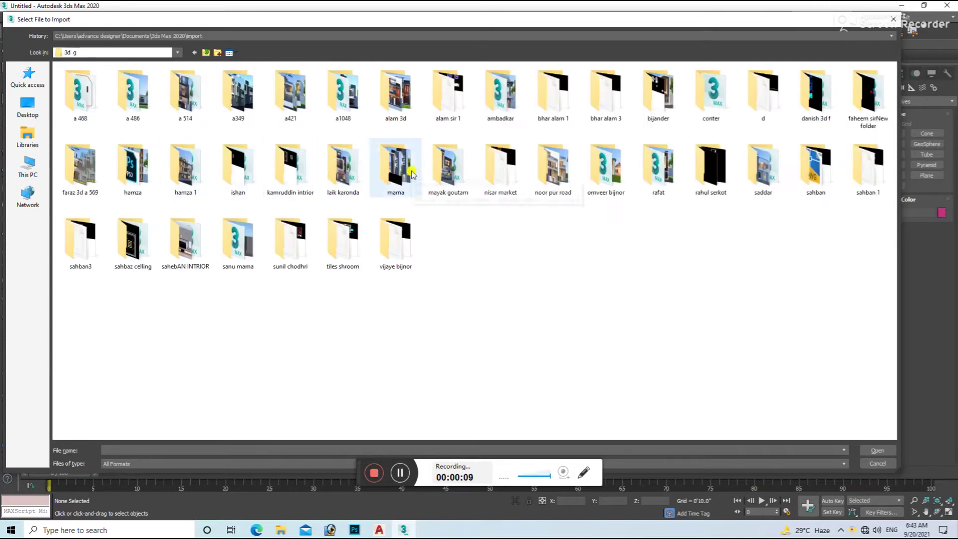
double_click(501, 164)
left_click(169, 80)
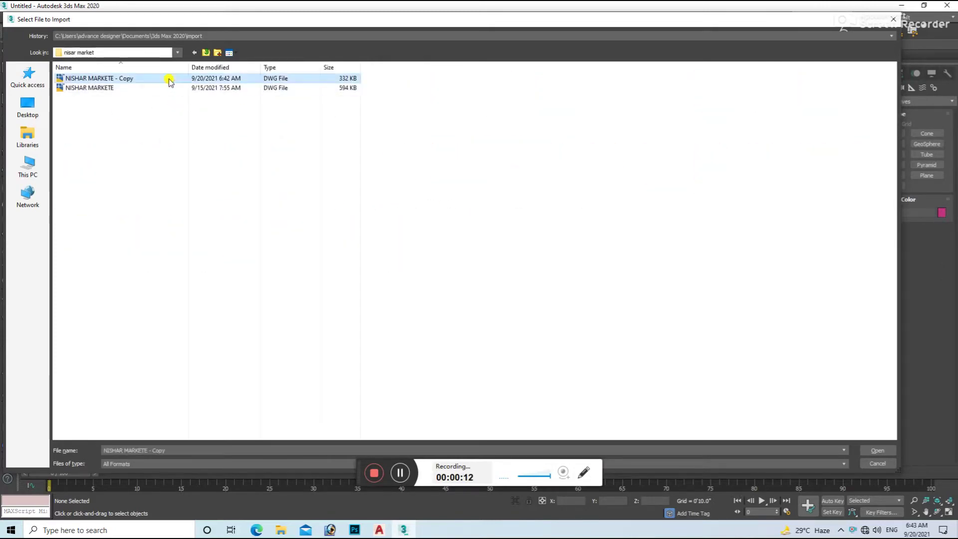
double_click(169, 80)
left_click(496, 399)
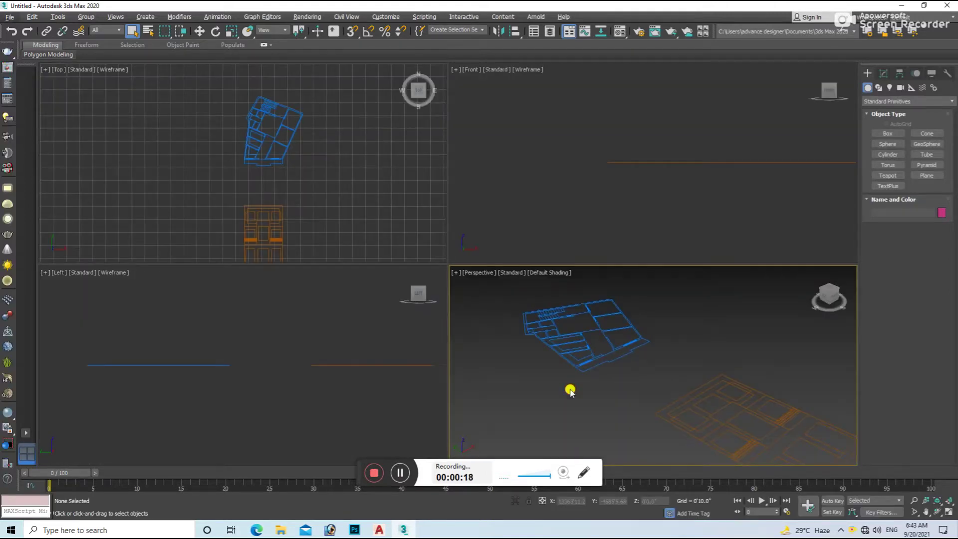
Maximize the viewport and switch it to the Top view
scroll(531, 368, "down", 5)
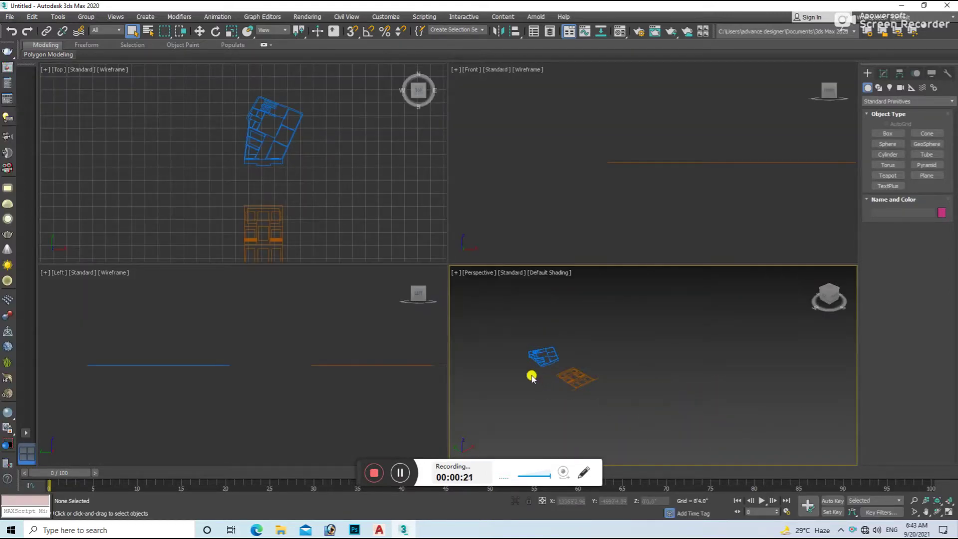
scroll(523, 382, "up", 5)
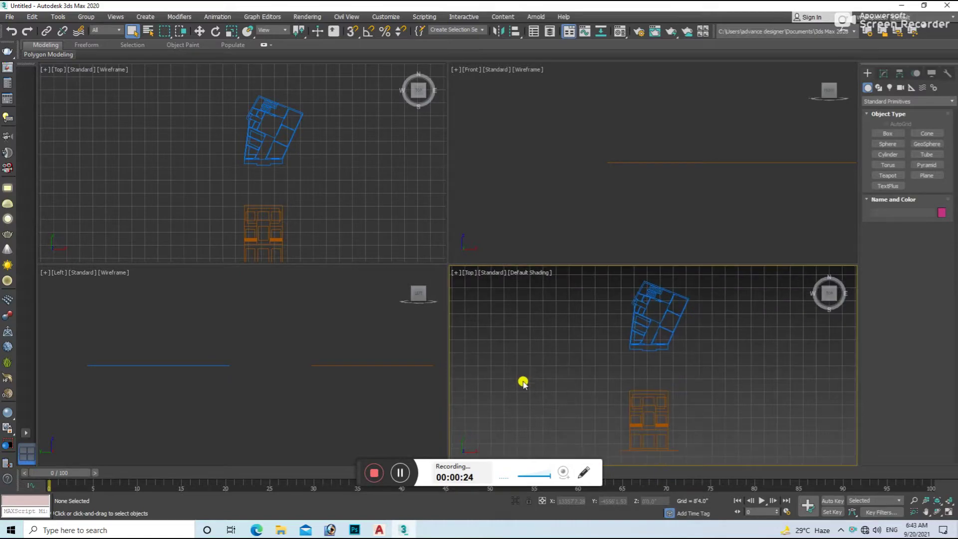
key("alt+w")
key("t")
Save the scene as f1.max in 3d g > nisar market, dismissing the corruption notices
key("ctrl+s")
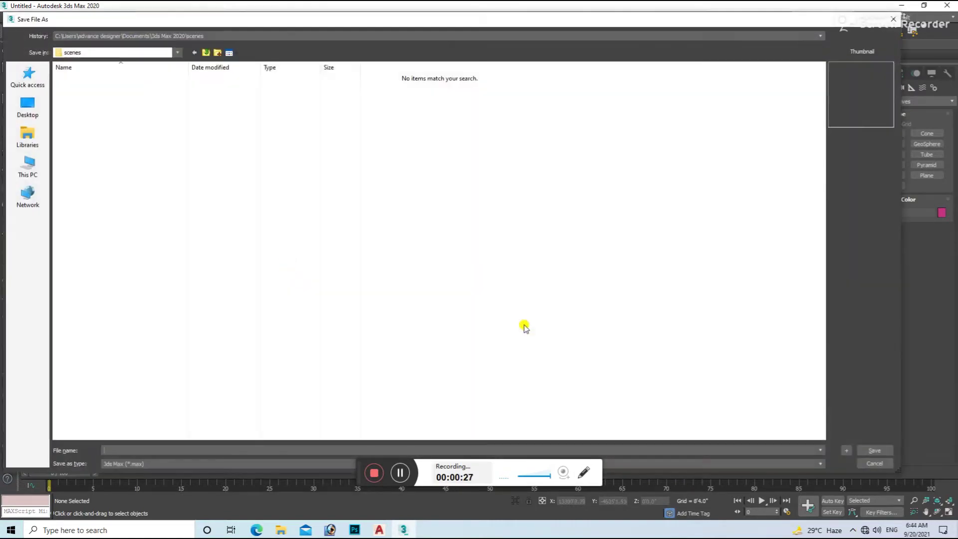
double_click(237, 156)
double_click(117, 94)
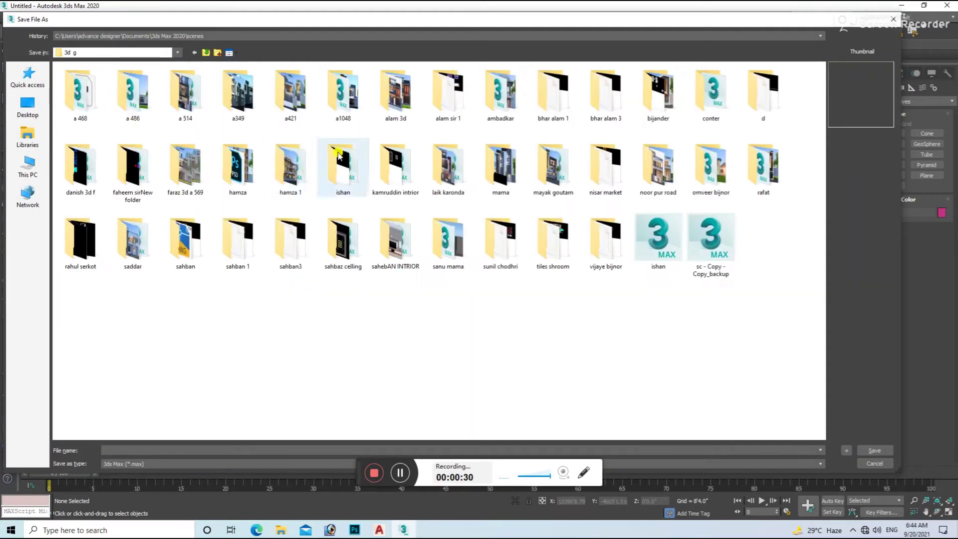
double_click(621, 180)
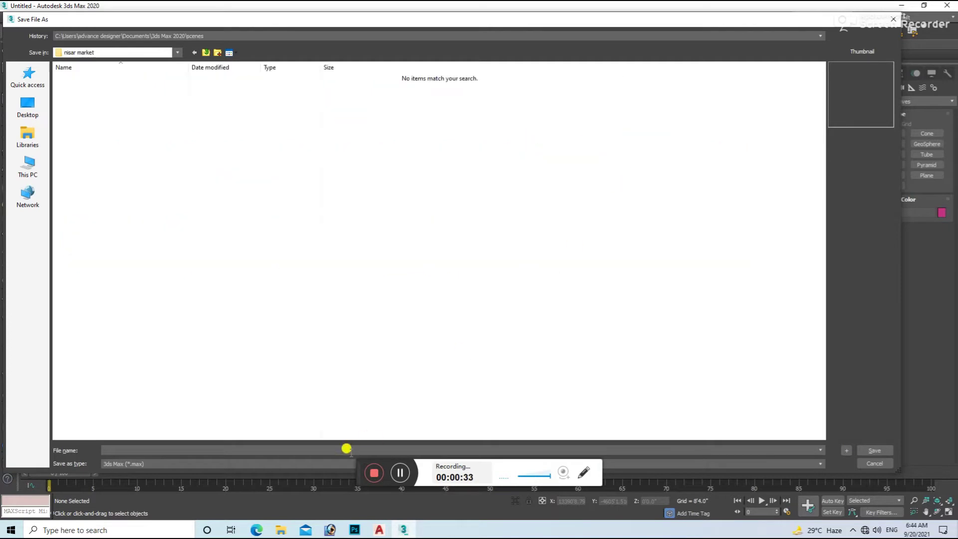
type("f1")
left_click(869, 453)
left_click(531, 303)
left_click(602, 213)
left_click(600, 220)
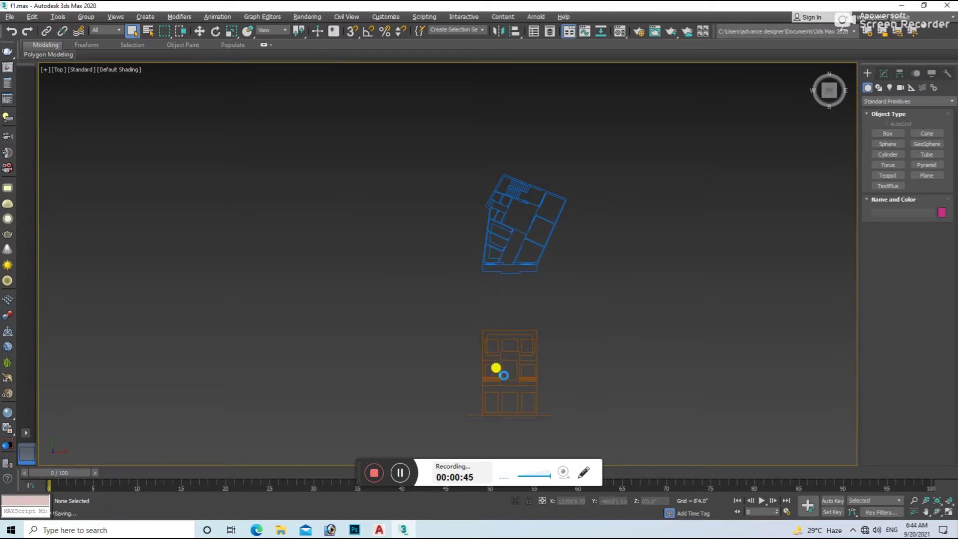
scroll(503, 375, "up", 2)
left_click(500, 371)
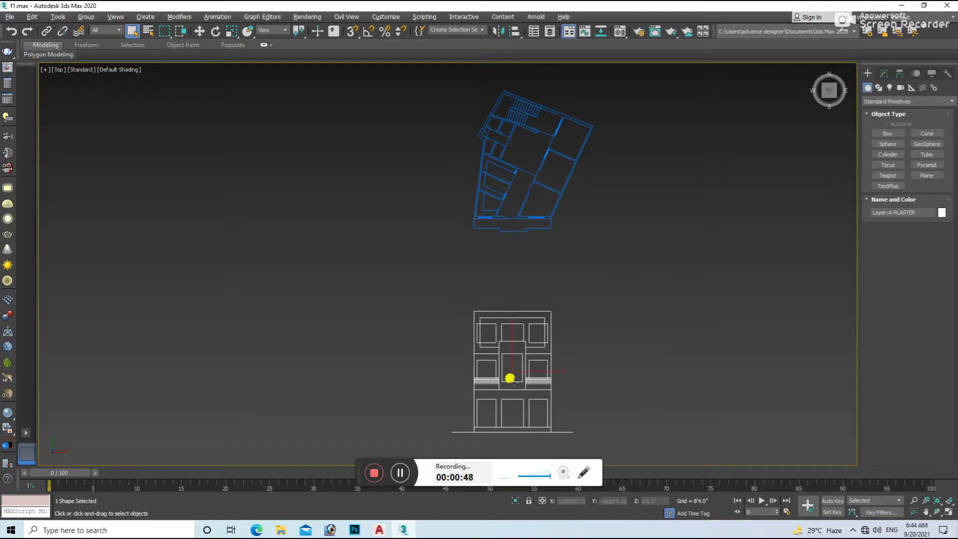
With angle snap on, rotate the elevation 90° about X so it stands upright
right_click(367, 34)
left_click(543, 196)
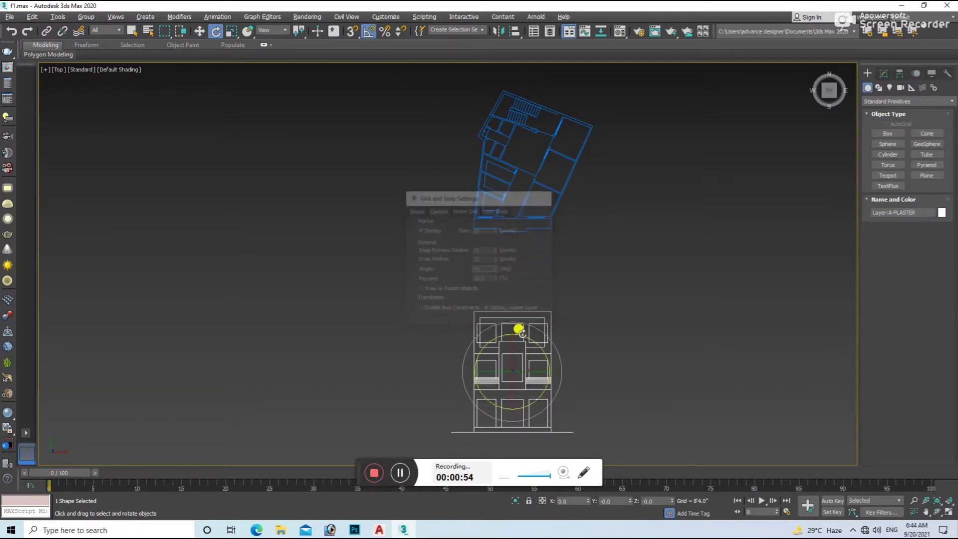
left_click_drag(505, 353, 505, 357)
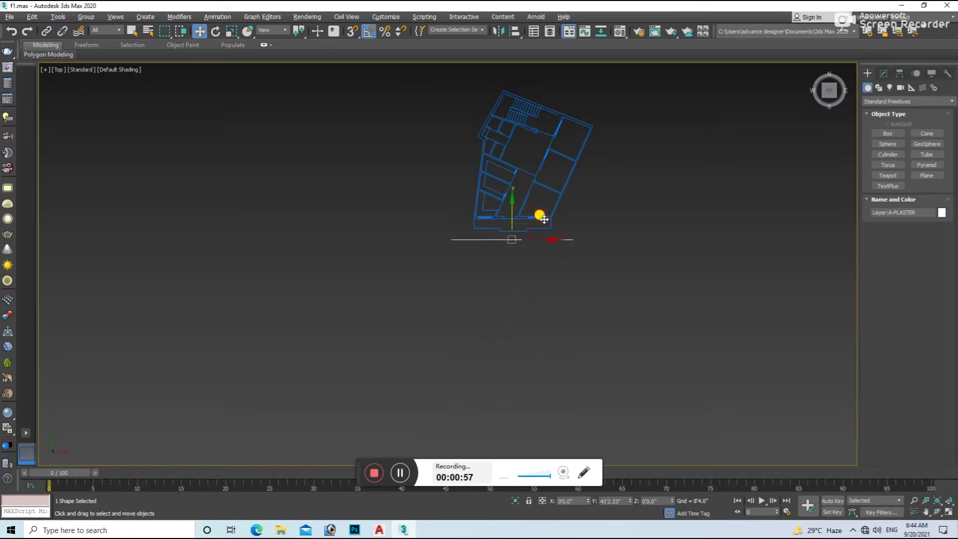
middle_click_drag(535, 236, 518, 220, "alt")
scroll(526, 278, "up", 3)
middle_click_drag(526, 278, 520, 181, "alt")
scroll(529, 255, "down", 3)
mouse_move(529, 255)
middle_mouse_down("alt")
mouse_move(464, 171)
mouse_move(451, 283)
middle_mouse_up("alt")
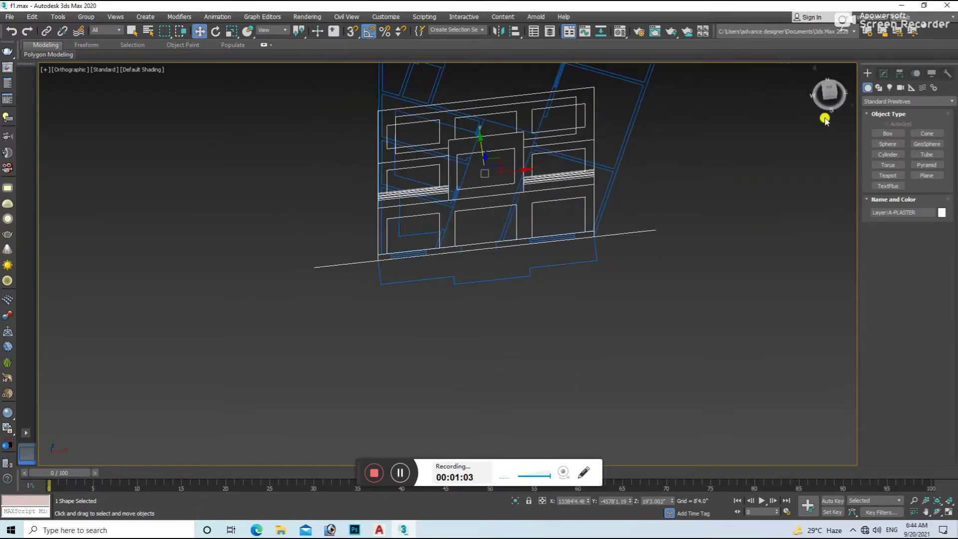
In Front view, trace a snapped Rectangle001 over the elevation's ground floor
key("f")
left_click(596, 258)
left_click(878, 87)
left_click(913, 143)
scroll(517, 278, "up", 5)
key("s")
left_click_drag(435, 235, 636, 354)
Extrude Rectangle001 9 inches and move it in Top view to the plan's front edge
key("s")
key("w")
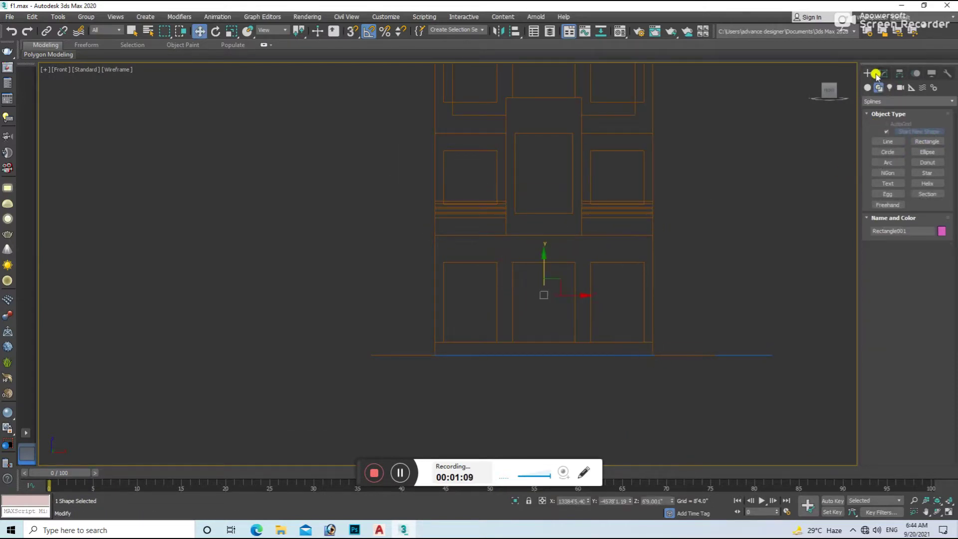
left_click(882, 73)
left_click(938, 107)
left_click(893, 284)
middle_click_drag(584, 303, 748, 313, "alt")
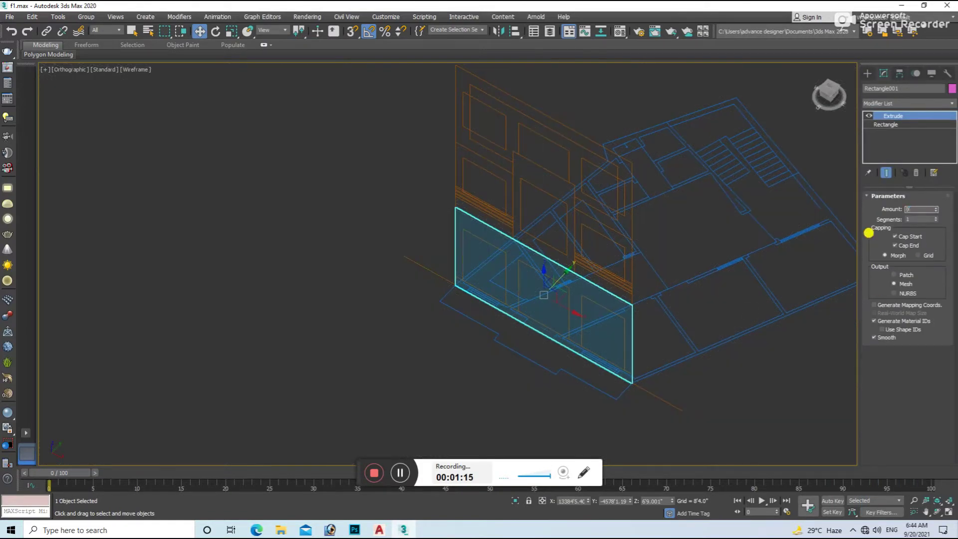
key("Return")
key("t")
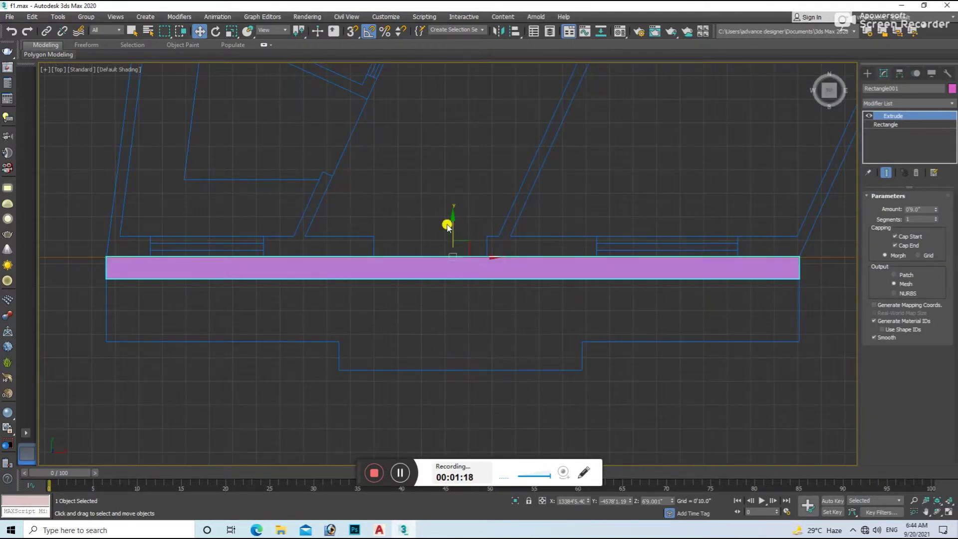
left_click_drag(448, 227, 447, 202)
In Front view, trace Rectangle002 across the floor band between storeys
scroll(509, 299, "down", 3)
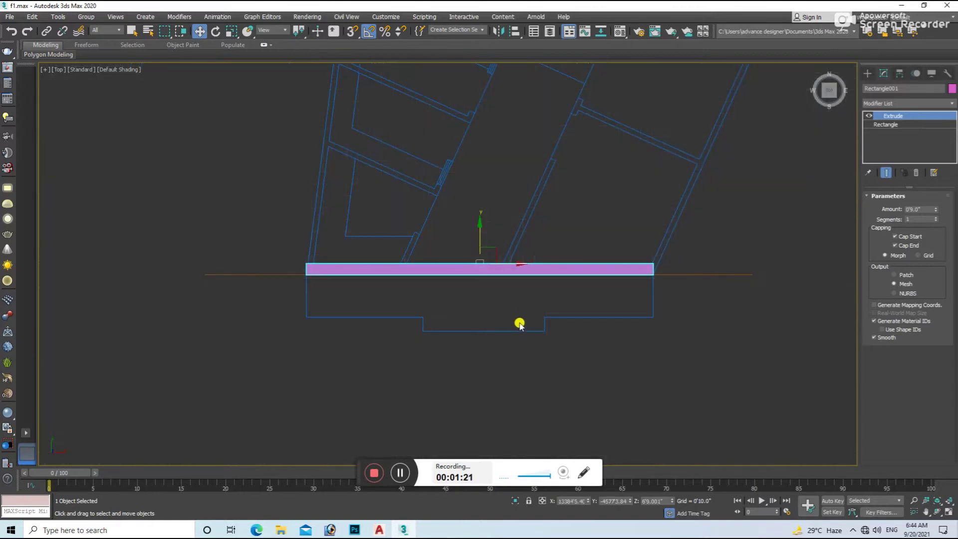
key("f")
scroll(533, 299, "down", 6)
left_click(592, 295)
scroll(504, 263, "up", 5)
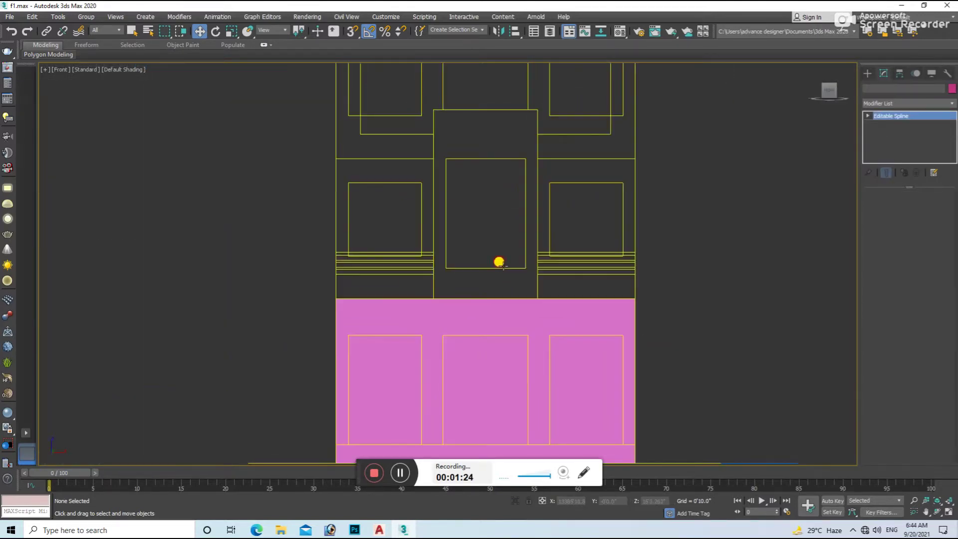
key("z")
left_click(869, 68)
left_click(927, 141)
scroll(468, 288, "up", 4)
mouse_move(219, 339)
left_mouse_down()
mouse_move(614, 291)
mouse_move(639, 304)
left_mouse_up()
Extrude Rectangle002 36 inches into a 3-foot-deep slab
left_click(883, 74)
left_click(908, 104)
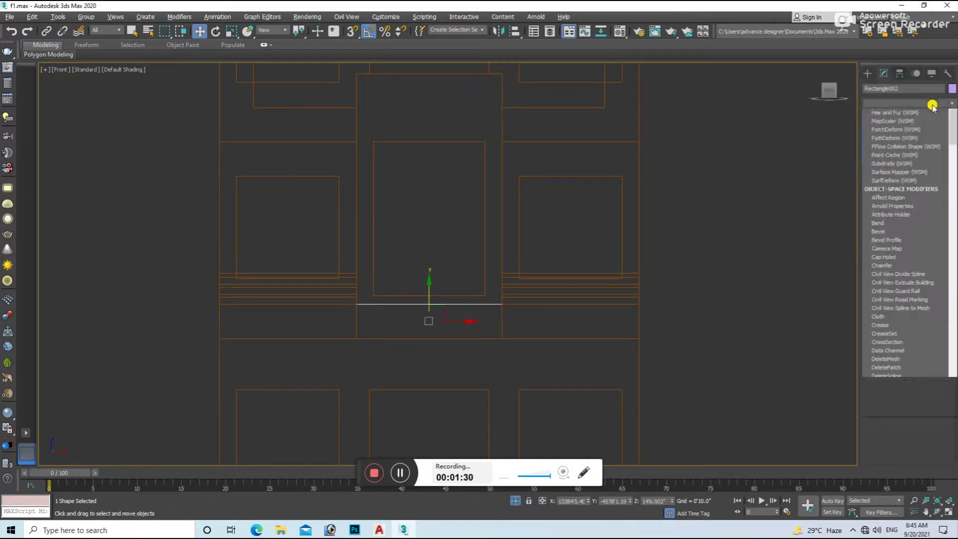
left_click(908, 148)
type("36")
key("Return")
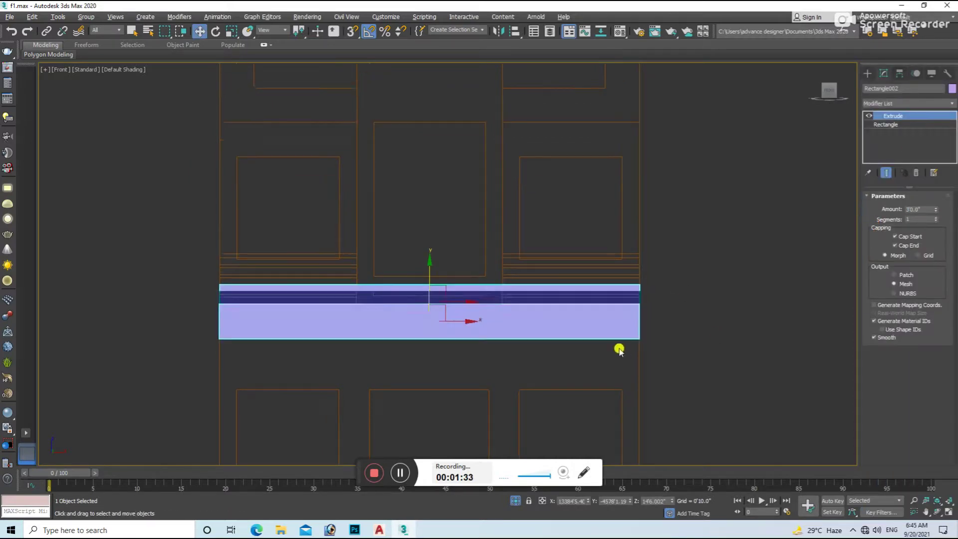
key("p")
key("t")
scroll(513, 329, "up", 3)
right_click(514, 281)
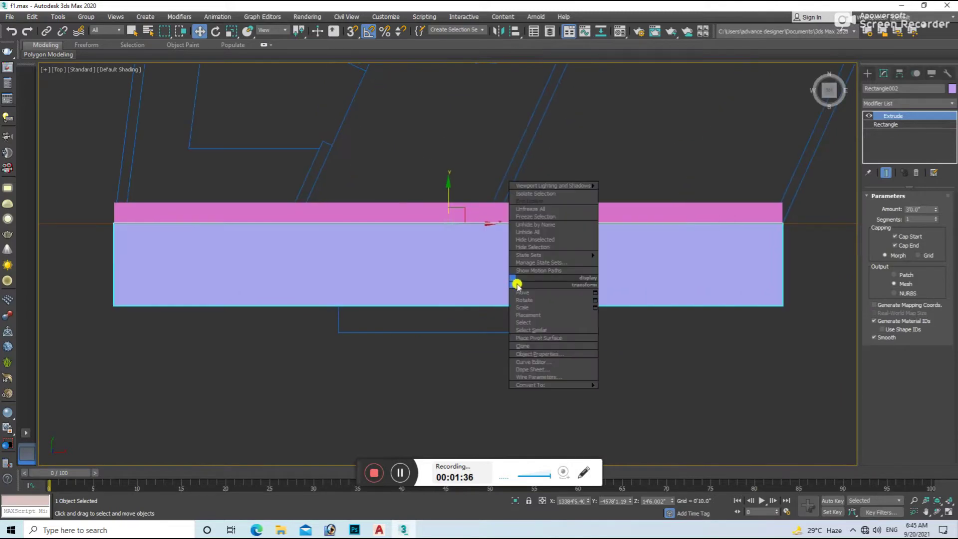
Convert the Rectangle002 slab to Editable Poly, then return to the Front view
left_click(640, 394)
key("1")
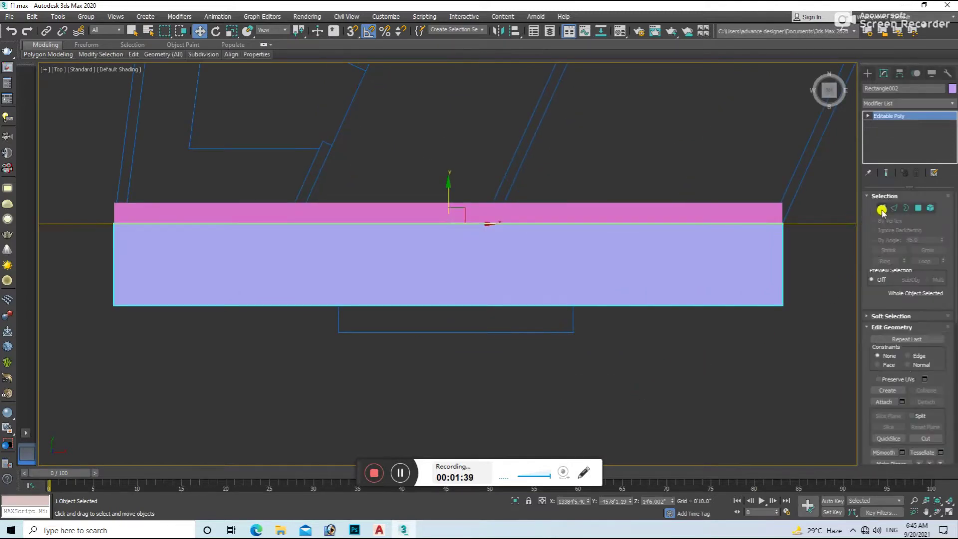
scroll(278, 267, "down", 3)
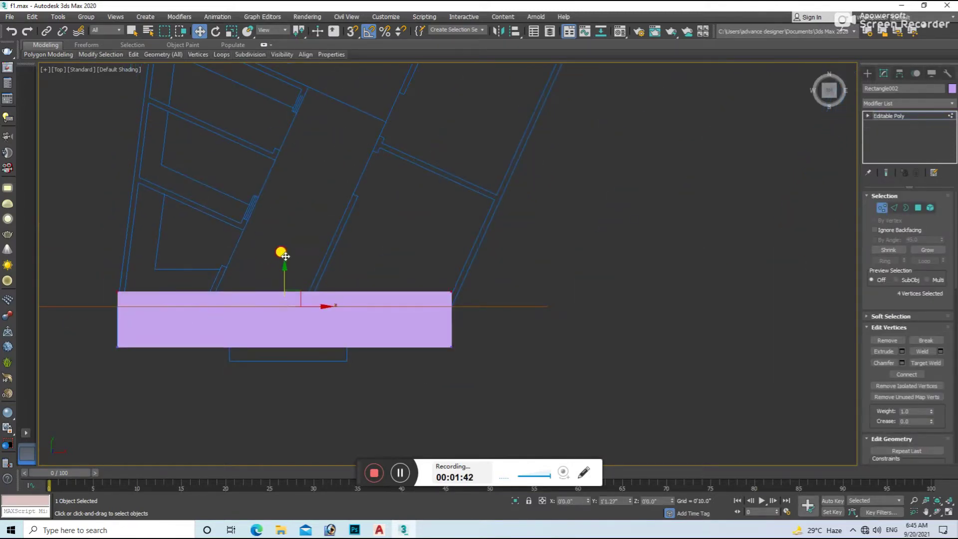
scroll(349, 339, "down", 3)
key("p")
key("f")
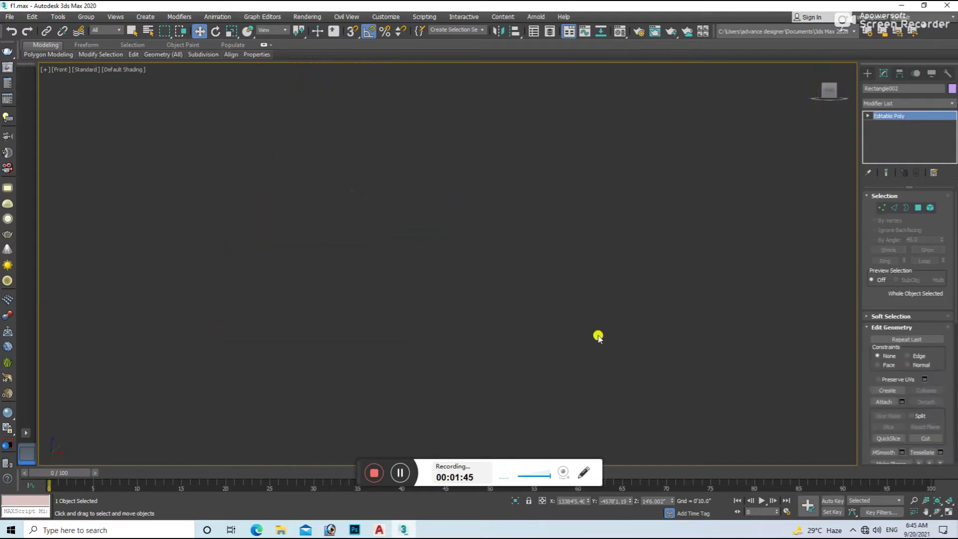
key("z")
left_click(412, 243)
left_click(867, 73)
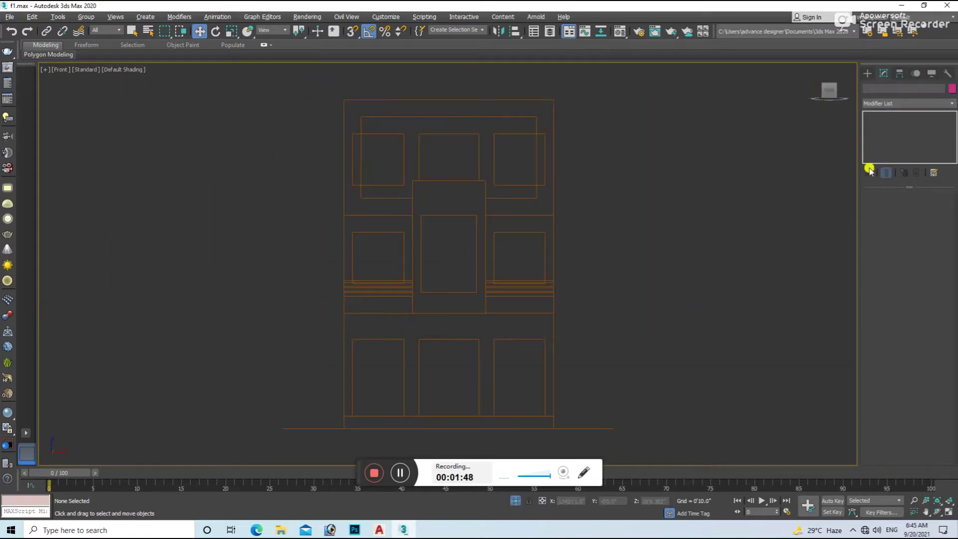
Trace a snapped Rectangle003 around the central upper bay
left_click(927, 142)
key("s")
left_click_drag(413, 181, 486, 315)
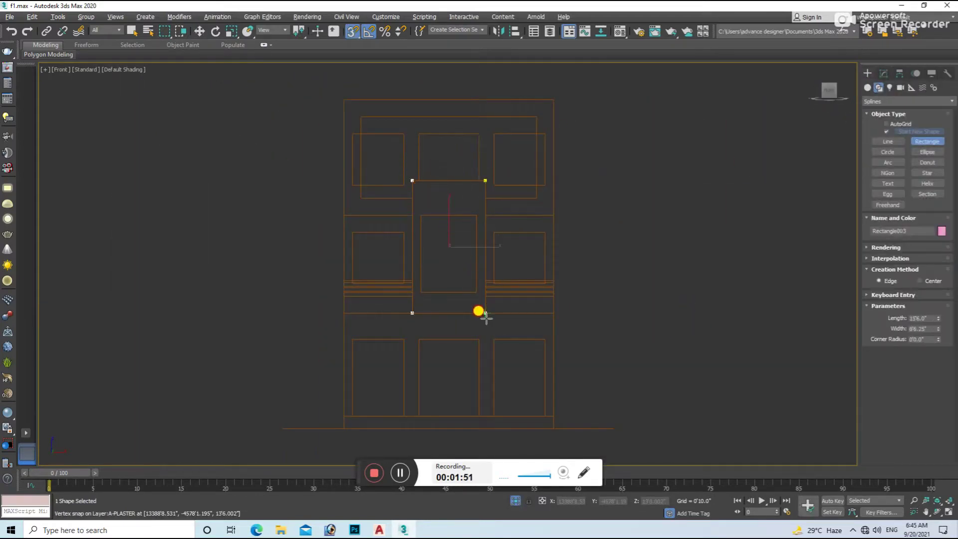
key("w")
left_click(707, 284)
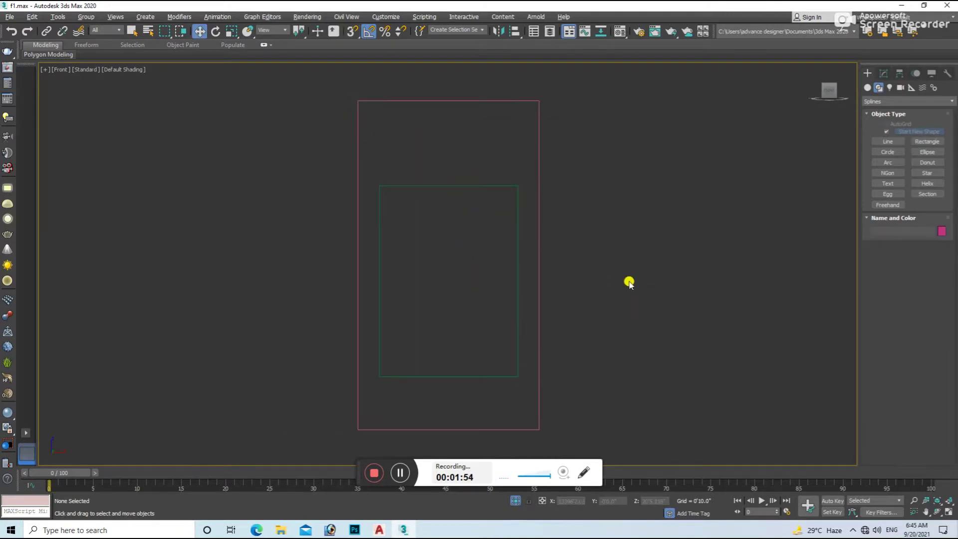
Convert Rectangle003 to Editable Spline, attach the inner rectangle and extrude it into a frame
right_click(536, 260)
mouse_move(576, 363)
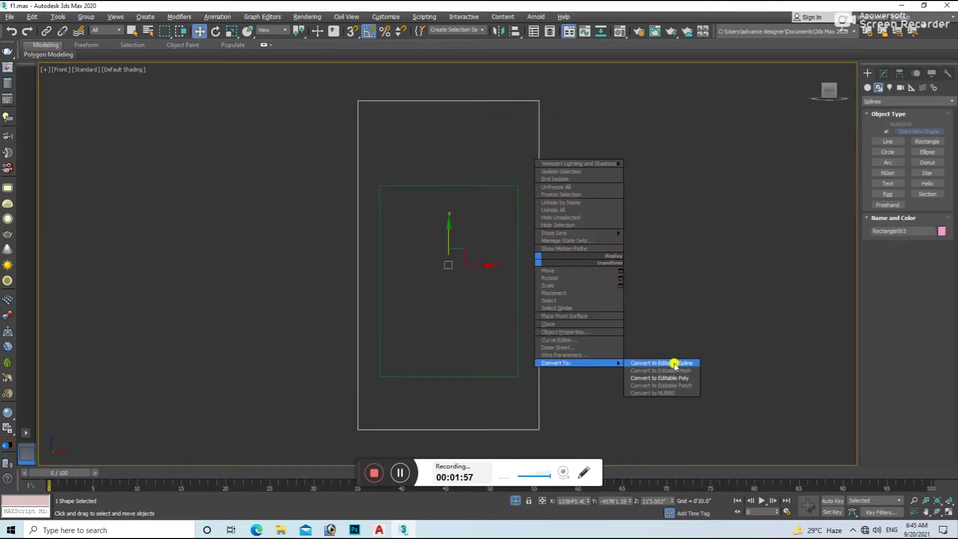
left_click(670, 368)
right_click(661, 346)
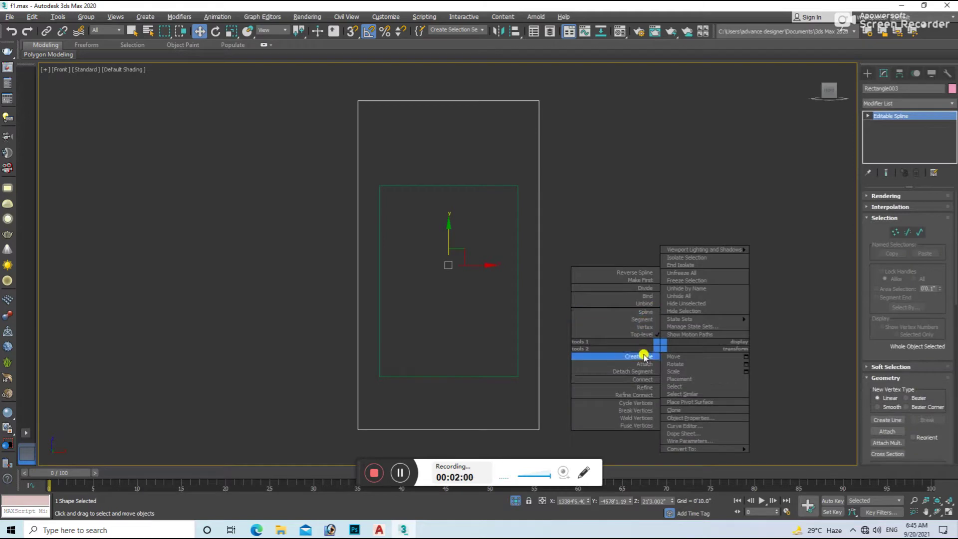
left_click(643, 356)
left_click(947, 106)
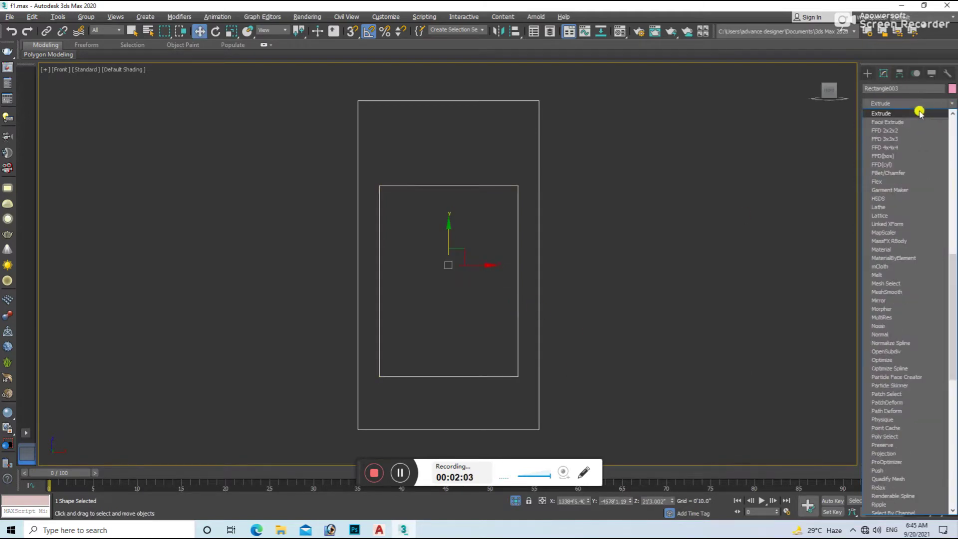
left_click(894, 225)
middle_click_drag(624, 240, 687, 251, "alt")
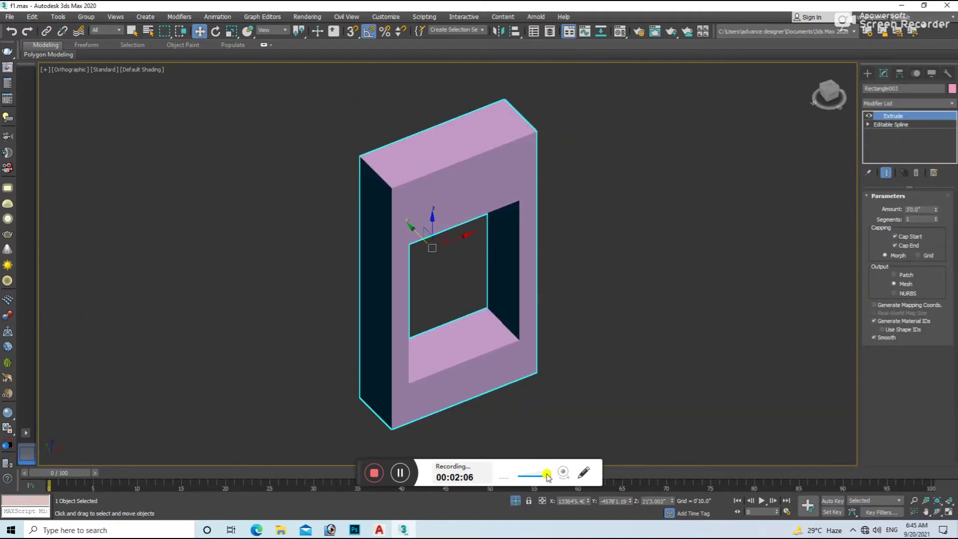
key("Return")
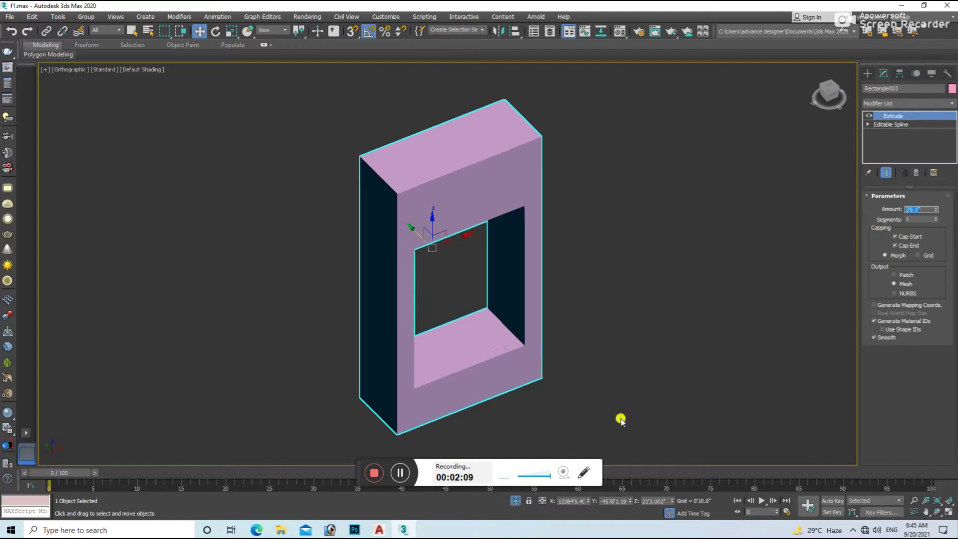
Convert the frame to Editable Poly and select its back-edge vertices in Top view
key("t")
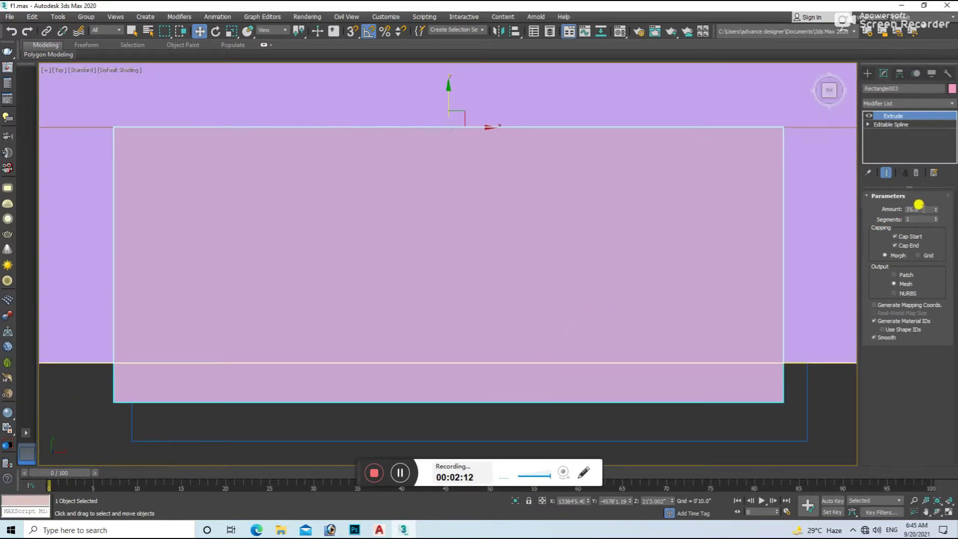
scroll(574, 234, "down", 5)
right_click(563, 254)
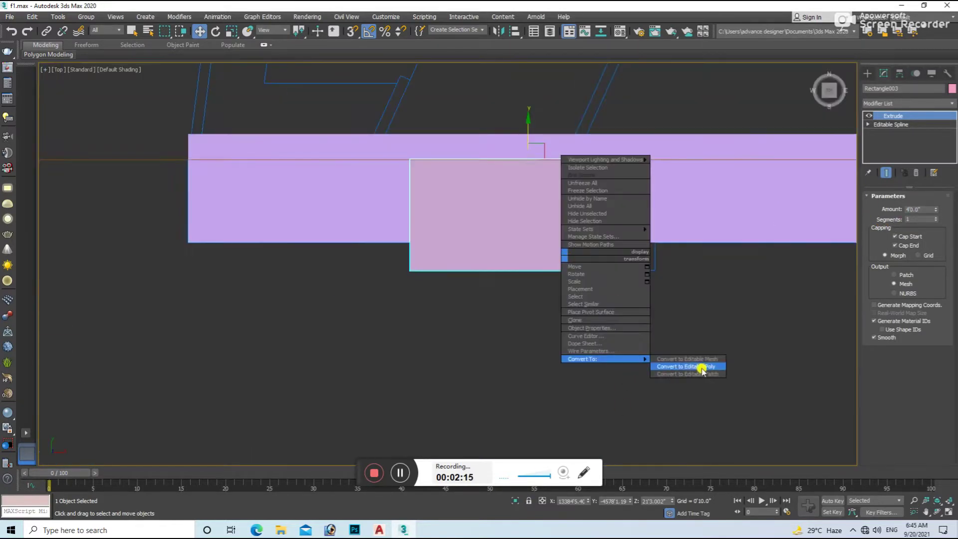
left_click(669, 366)
left_click(892, 209)
left_click_drag(743, 127, 484, 186)
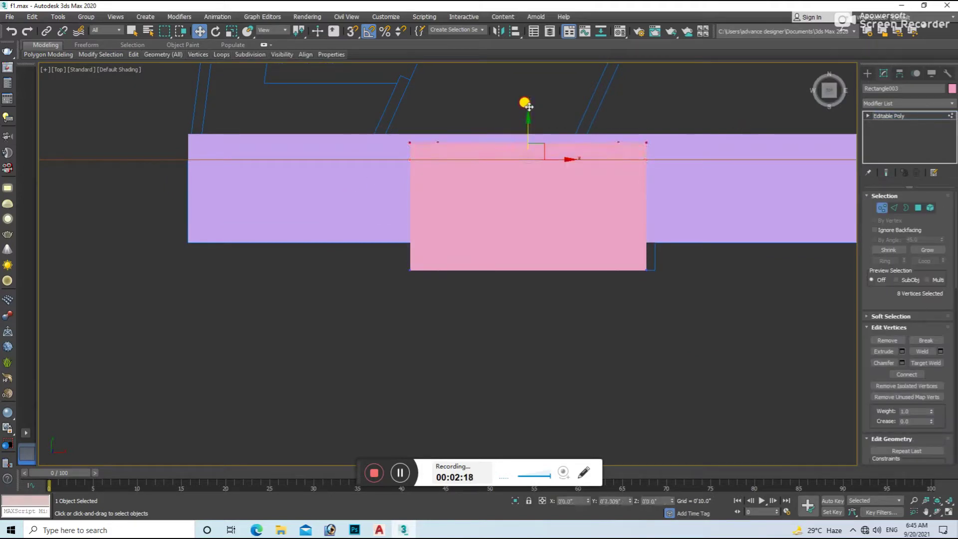
key("f")
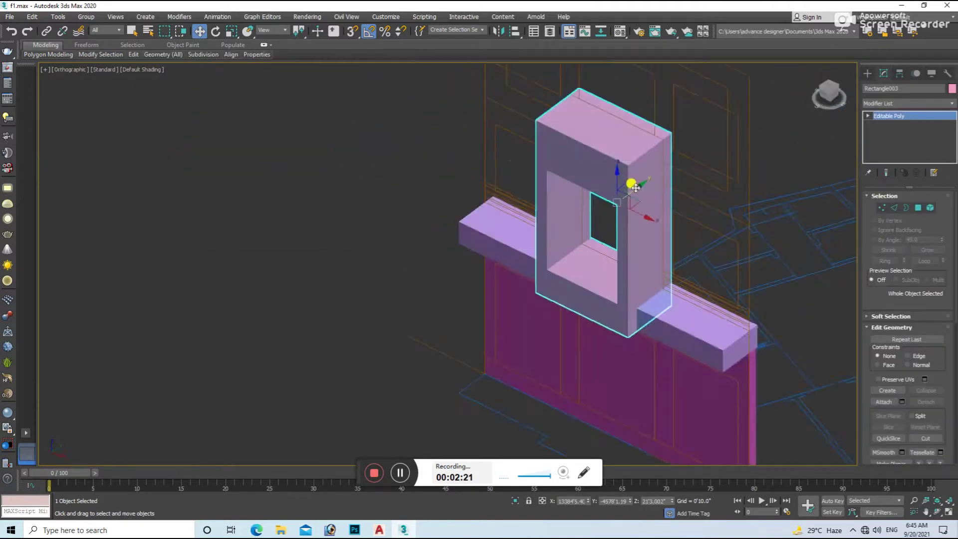
left_click(613, 226)
key("F3")
Trace a snapped Rectangle004 around the upper-floor windows
left_click(642, 228)
left_click(868, 76)
left_click(925, 142)
key("s")
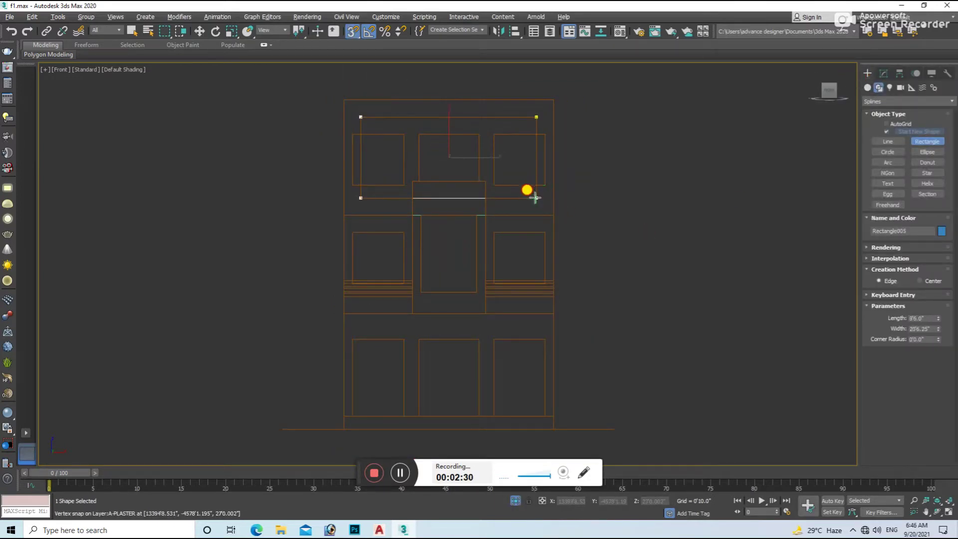
left_click_drag(535, 198, 537, 198)
key("s")
key("w")
key("z")
Convert Rectangle004 to Editable Spline, attach the inner rectangle and extrude it
right_click(746, 208)
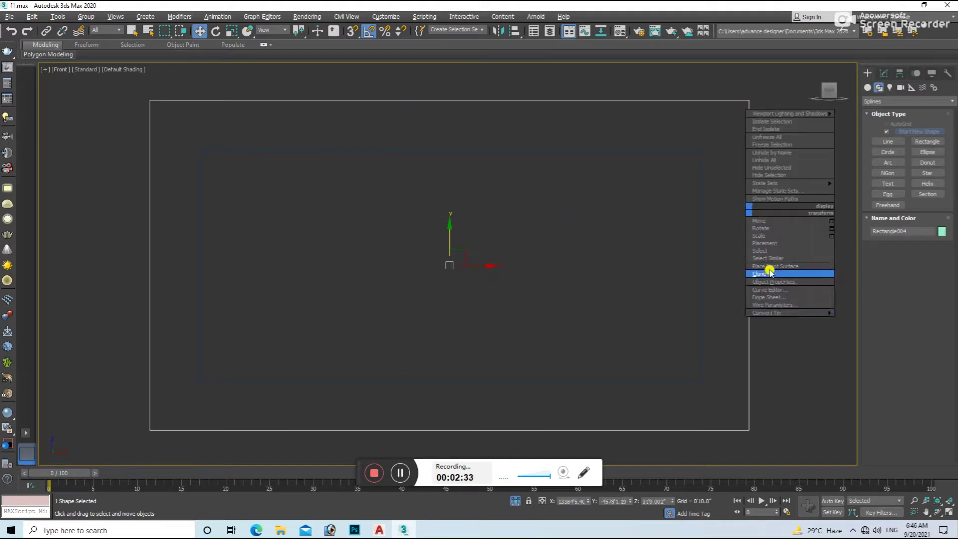
left_click(868, 320)
right_click(823, 282)
left_click(806, 301)
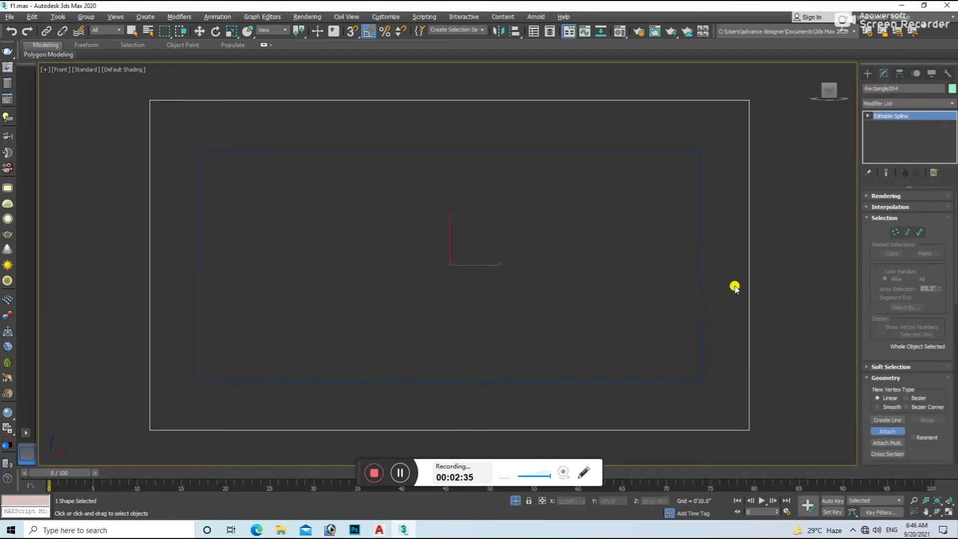
left_click(700, 278)
left_click(931, 104)
type("e")
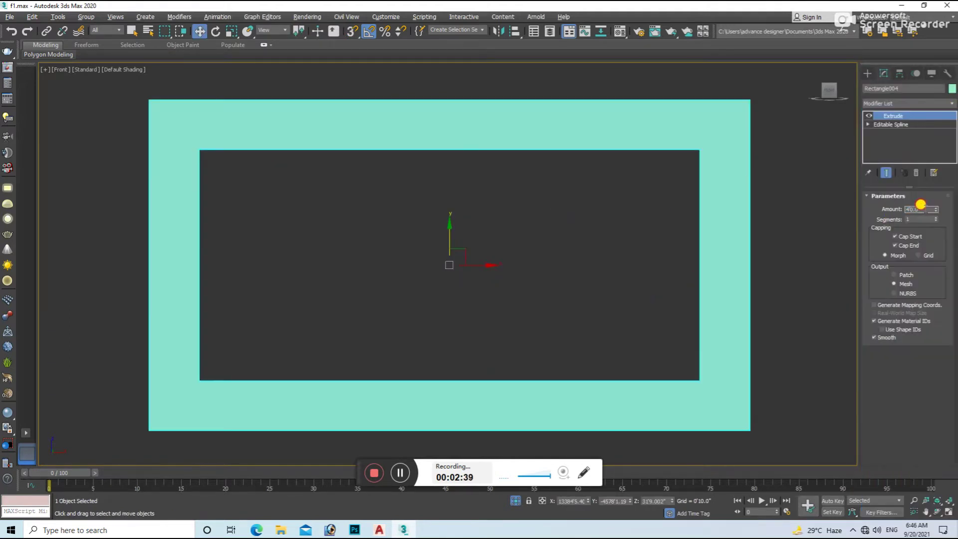
scroll(519, 368, "down", 5)
middle_click_drag(519, 368, 528, 271, "alt")
Convert the green frame to Editable Poly and pull its back vertices to the ledge's edge
key("t")
key("r")
right_click(519, 257)
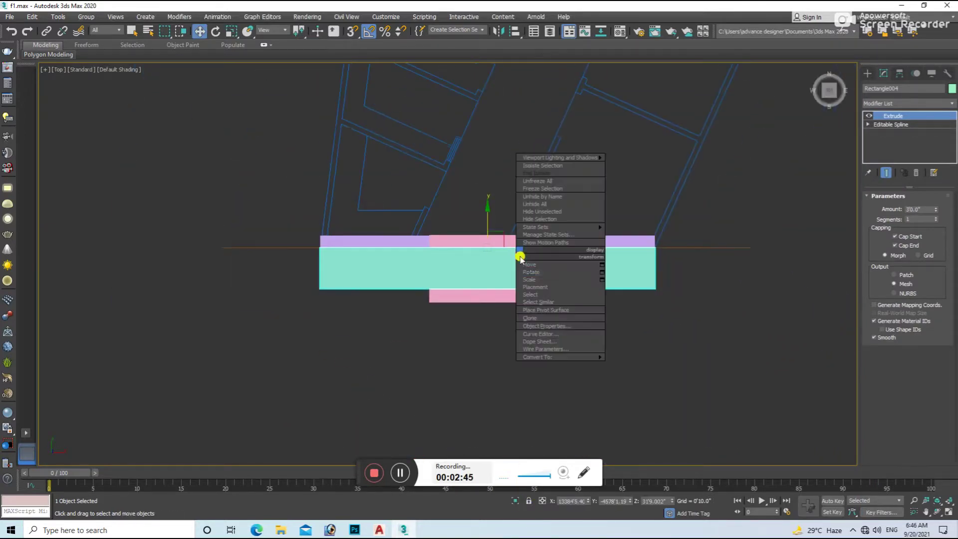
left_click(643, 354)
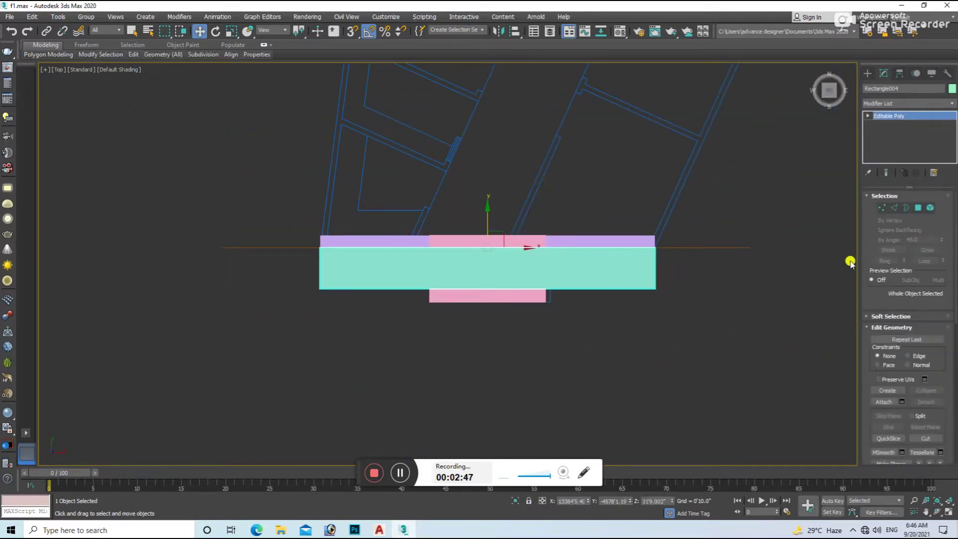
left_click(882, 210)
left_click_drag(714, 204, 266, 271)
left_click_drag(505, 228, 492, 207)
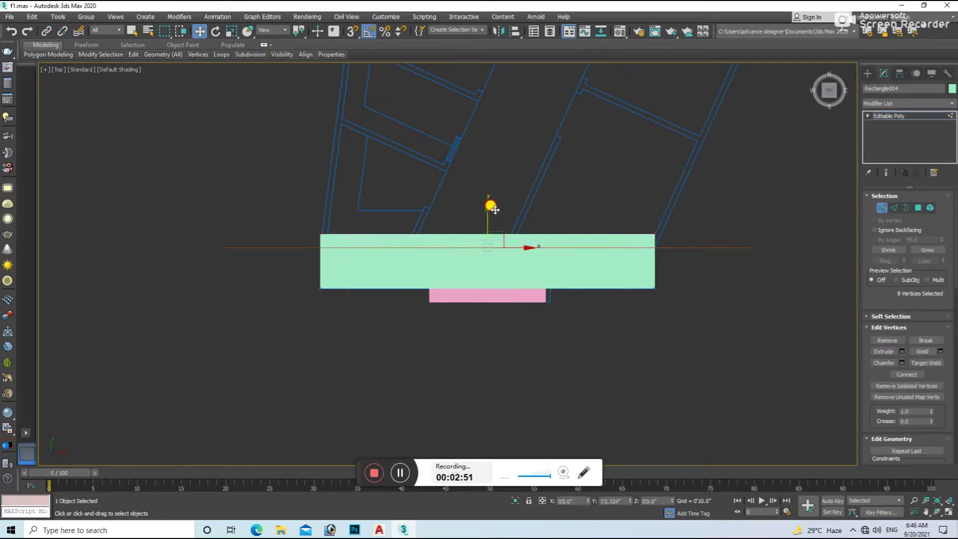
left_click(871, 207)
key("f")
scroll(625, 240, "down", 2)
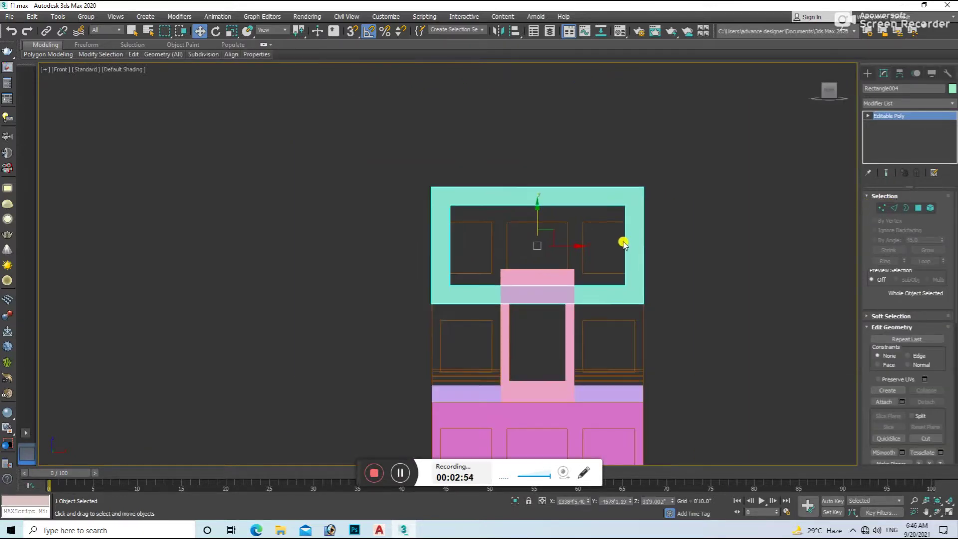
scroll(623, 259, "up", 4)
key("F3")
left_click(867, 74)
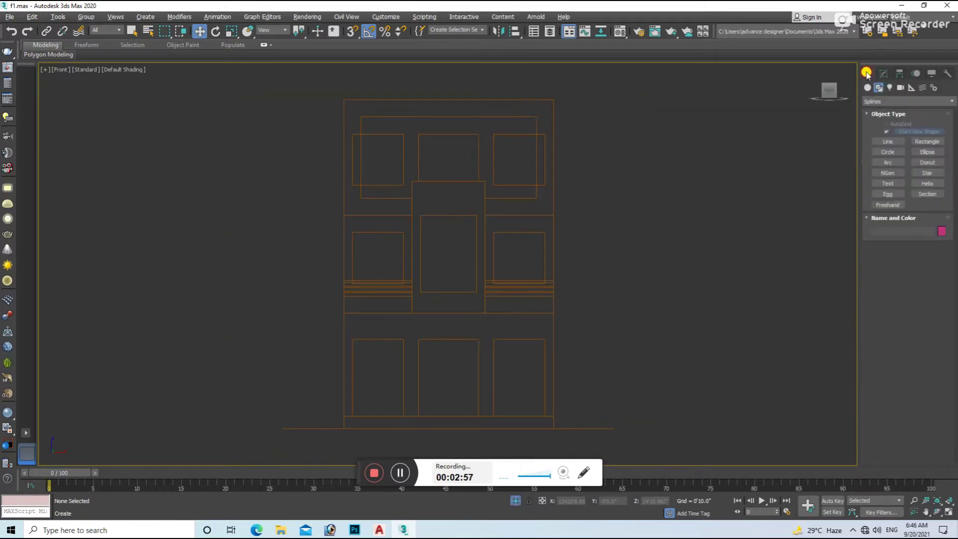
Draw Rectangle005 over the middle floor and extrude it 0'9.0" thick
left_click(928, 126)
left_click_drag(342, 213, 549, 312)
key("w")
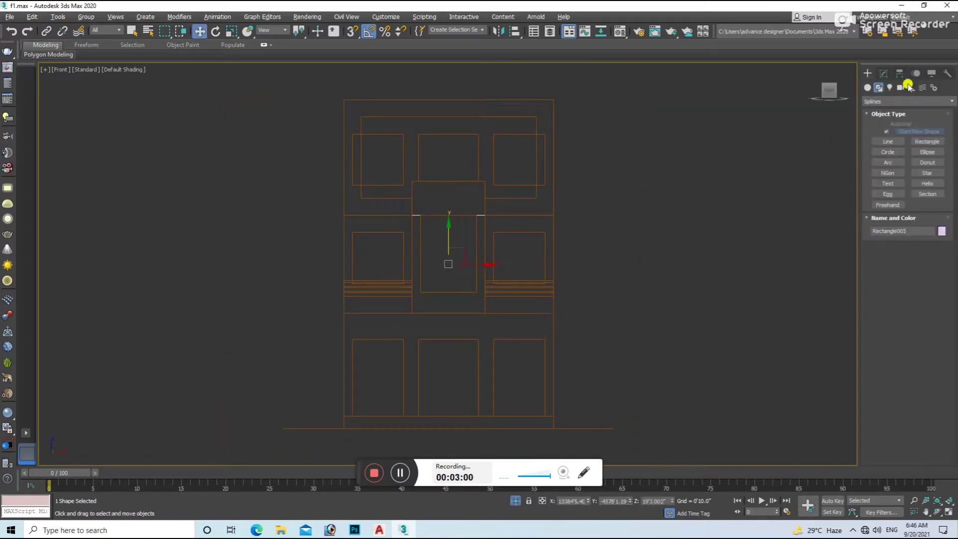
left_click(884, 73)
left_click(908, 103)
left_click(898, 344)
middle_click_drag(589, 225, 639, 225, "alt")
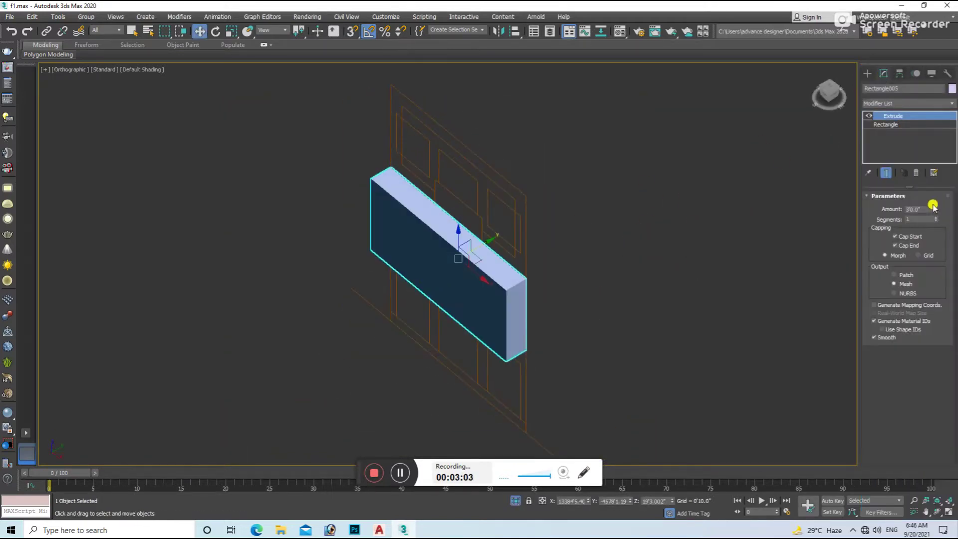
type("9")
key("Return")
Shift-move an independent copy of the 9-inch panel up to the top floor
key("t")
key("z")
key("F3")
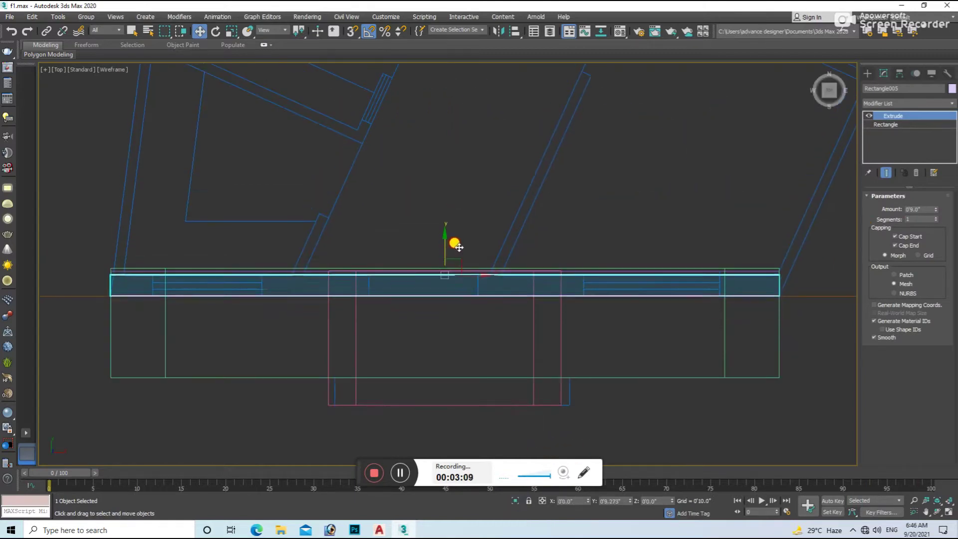
key("F3")
key("f")
scroll(529, 330, "down", 5)
left_click_drag(529, 330, 510, 233, "shift")
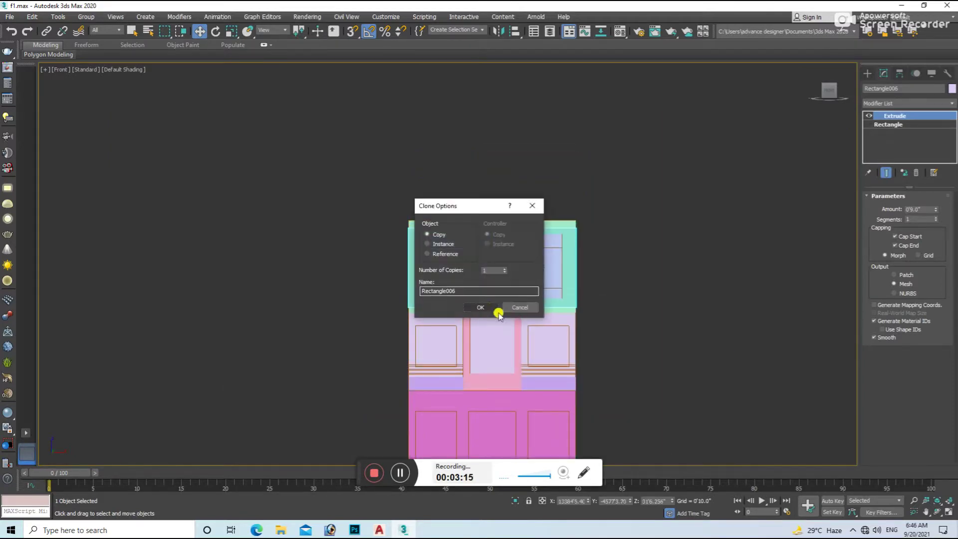
left_click(494, 308)
Reselect the middle-floor panel and orbit to inspect both panels in 3D
left_click(603, 312)
left_click(572, 353)
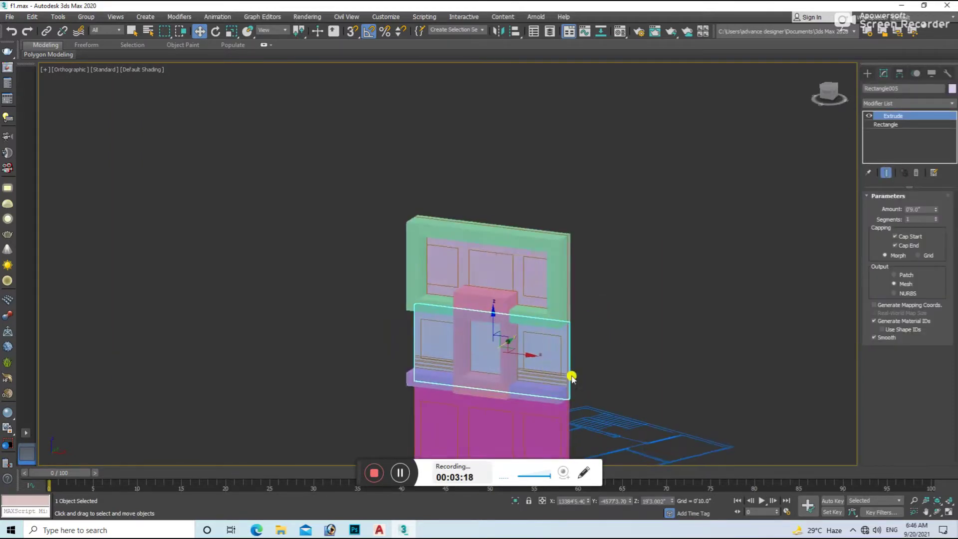
middle_click_drag(572, 352, 548, 296, "alt")
key("f")
key("z")
scroll(532, 265, "down", 3)
mouse_move(509, 229)
middle_mouse_down("alt")
mouse_move(519, 297)
mouse_move(505, 323)
middle_mouse_up("alt")
Frame the facade from the top view and select the purple lower panel
key("t")
key("z")
scroll(505, 321, "down", 3)
scroll(549, 332, "down", 3)
scroll(513, 355, "up", 3)
middle_click_drag(574, 335, 426, 274, "alt")
left_click(489, 419)
left_click(493, 422, "shift")
Convert the lower panel to Editable Poly and raise its top face to make it taller
left_click(477, 306)
right_click(753, 314)
left_click(790, 426)
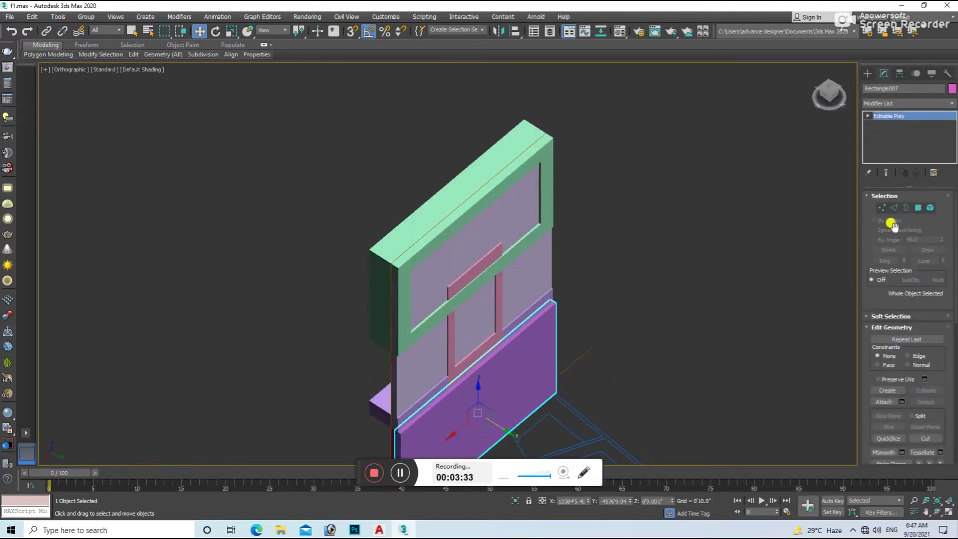
key("4")
left_click(524, 395)
scroll(523, 394, "down", 3)
left_click(543, 399)
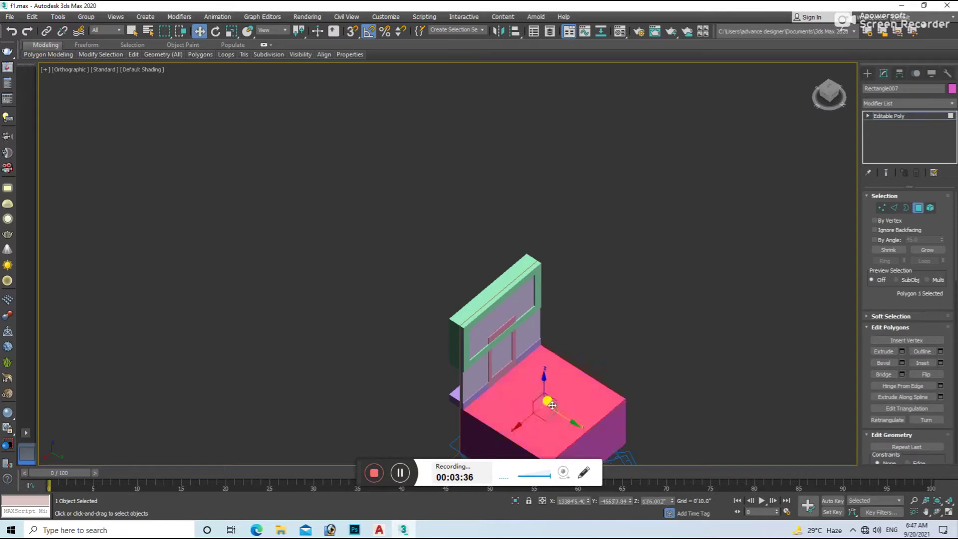
left_click_drag(543, 399, 543, 299)
Push the box's right side face outward to deepen it behind the facade
left_click(604, 379)
left_click_drag(624, 391, 675, 406)
middle_click_drag(675, 406, 832, 278, "alt")
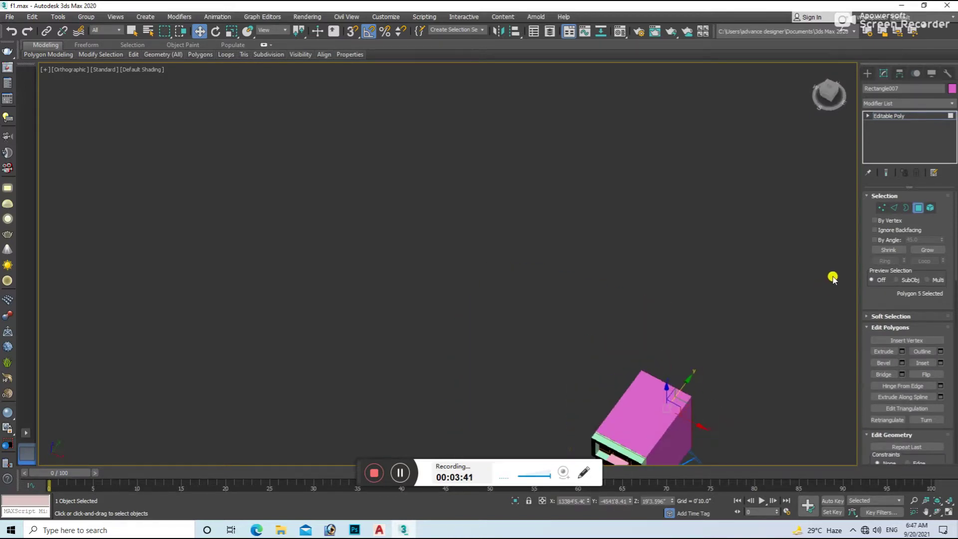
left_click(918, 207)
scroll(667, 359, "up", 5)
scroll(561, 278, "up", 3)
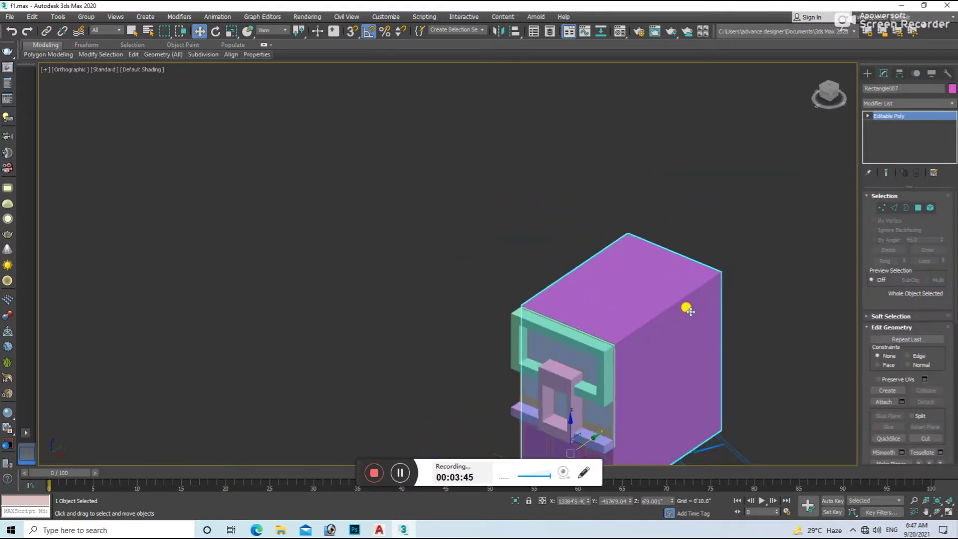
Lower the box's top face slightly to reduce its height
key("4")
middle_click_drag(689, 311, 613, 279, "alt")
left_click(613, 279)
left_click_drag(595, 236, 598, 245)
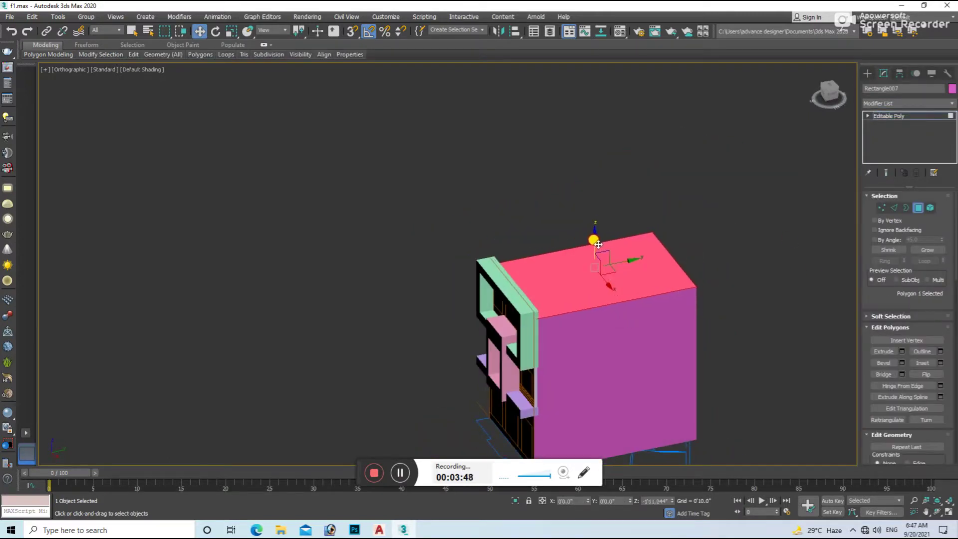
left_click(916, 208)
scroll(609, 342, "up", 3)
Switch to a wireframe front view and start drawing snapped rectangles over the ground-floor openings
key("f")
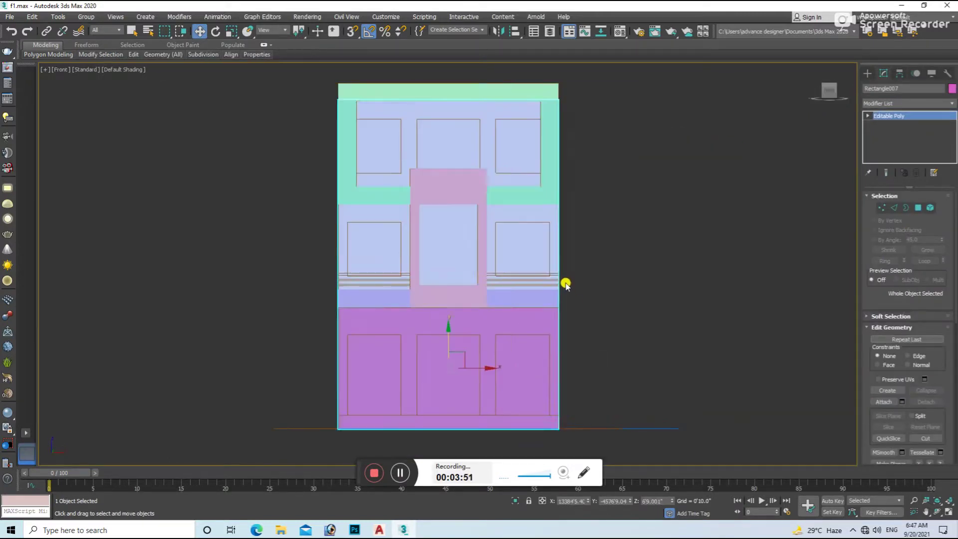
left_click(567, 282)
key("F3")
left_click(364, 219)
left_click(756, 303)
left_click(868, 70)
left_click(878, 88)
left_click(927, 141)
key("s")
scroll(368, 417, "up", 2)
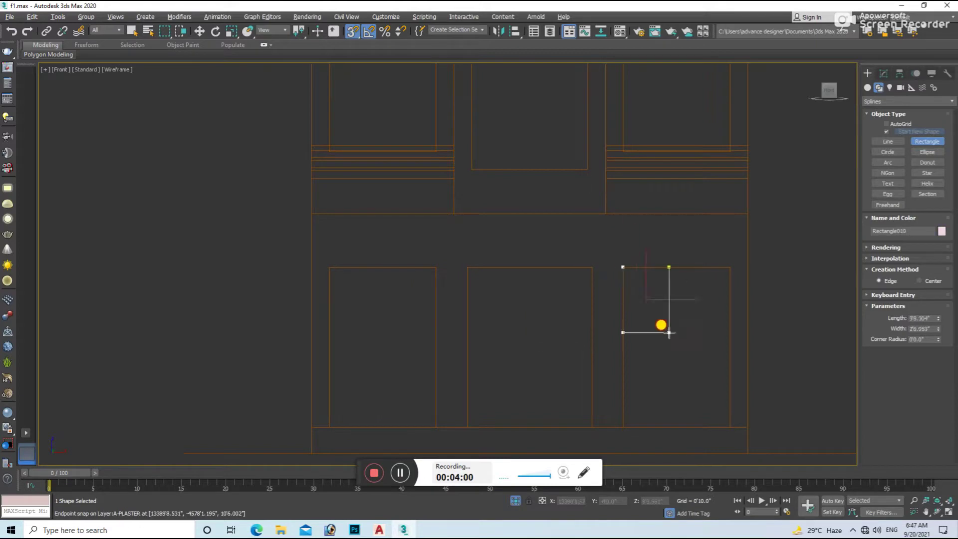
Finish tracing the three panel rectangles and extrude them into deep solids
right_click(611, 347)
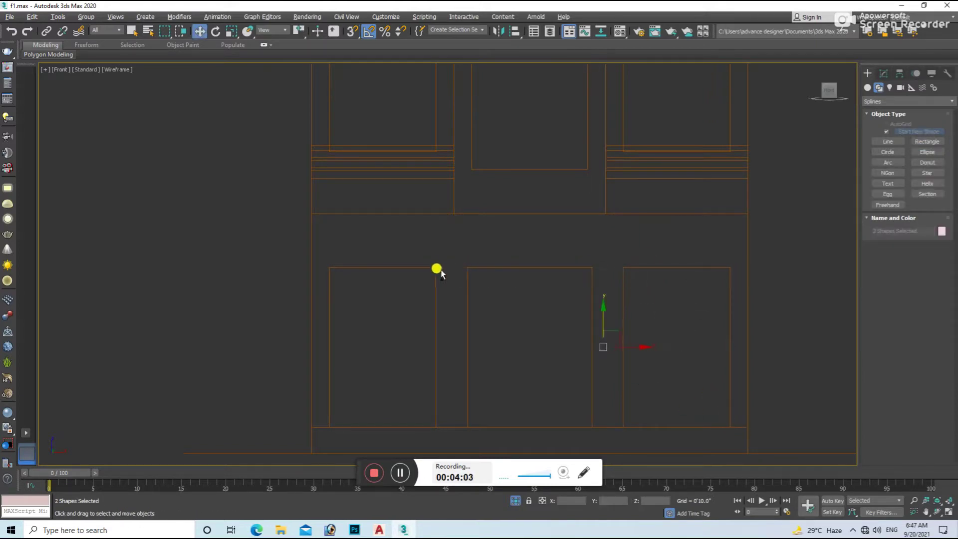
left_click(884, 73)
left_click(913, 103)
left_click(893, 279)
mouse_move(676, 299)
middle_mouse_down("alt")
mouse_move(701, 372)
mouse_move(539, 381)
mouse_move(952, 209)
middle_mouse_up("alt")
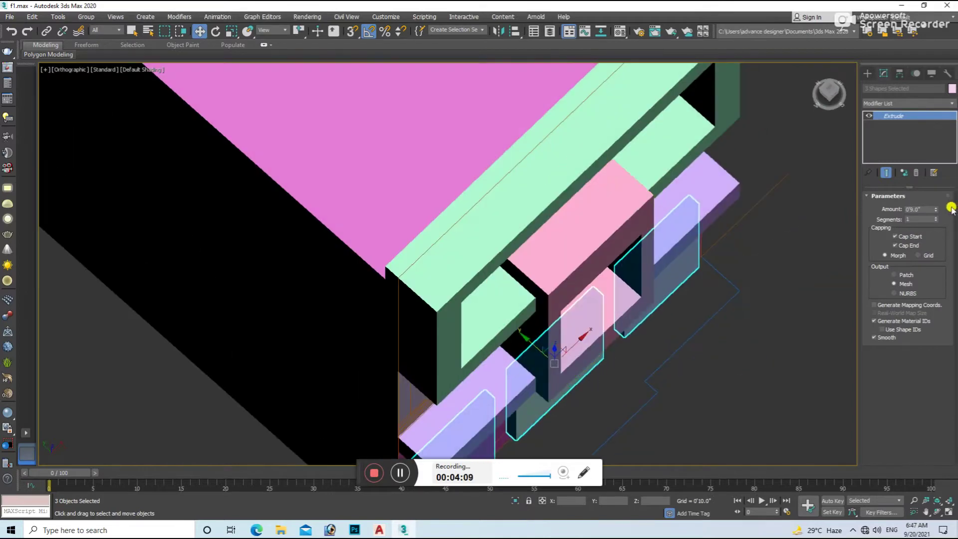
left_click_drag(935, 210, 936, 189)
scroll(524, 299, "down", 5)
middle_click_drag(524, 299, 524, 335, "alt")
scroll(524, 335, "up", 5)
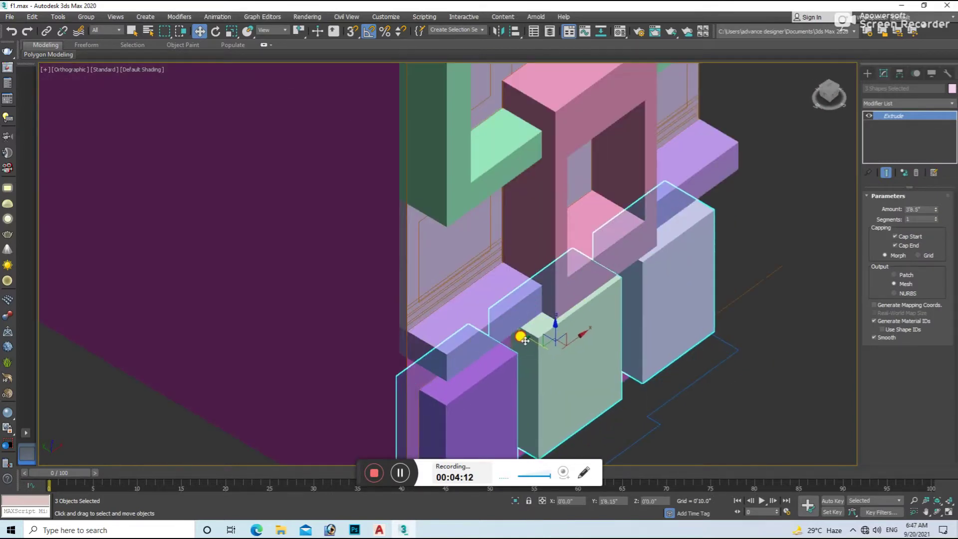
Shift-clone the three panel boxes and ProBoolean-subtract them from the ground-floor wall
left_click_drag(524, 335, 532, 325, "shift")
key("Return")
scroll(536, 332, "up", 5)
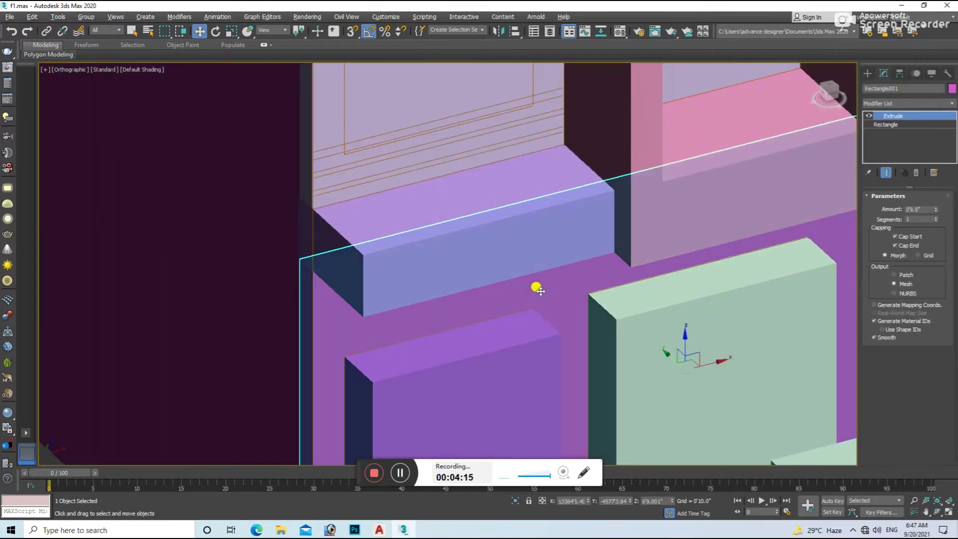
left_click(867, 74)
left_click(907, 101)
left_click(888, 129)
left_click(926, 175)
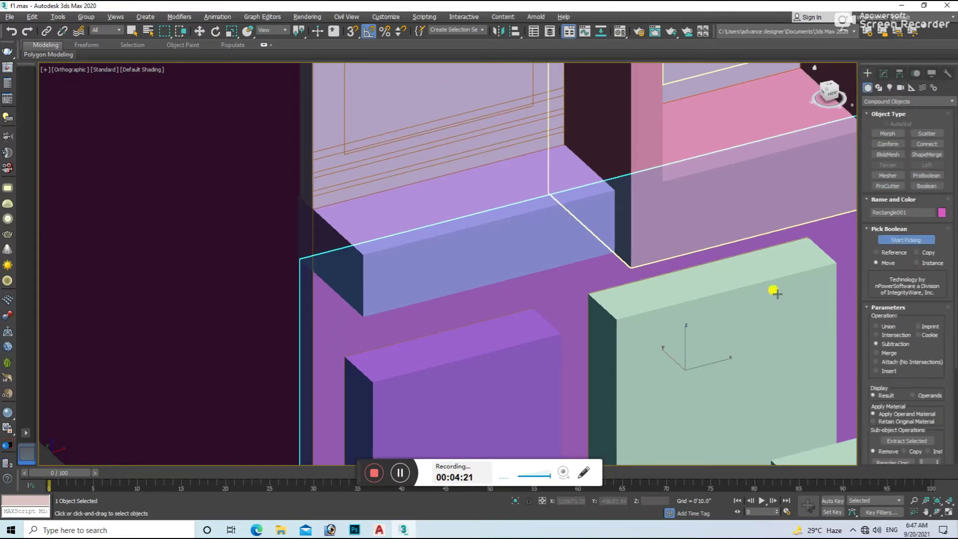
Set the copied panels' Extrude to 0'0.2" and move the thin plates into the recesses
scroll(665, 338, "down", 3)
scroll(785, 306, "down", 3)
left_click(623, 312)
key("w")
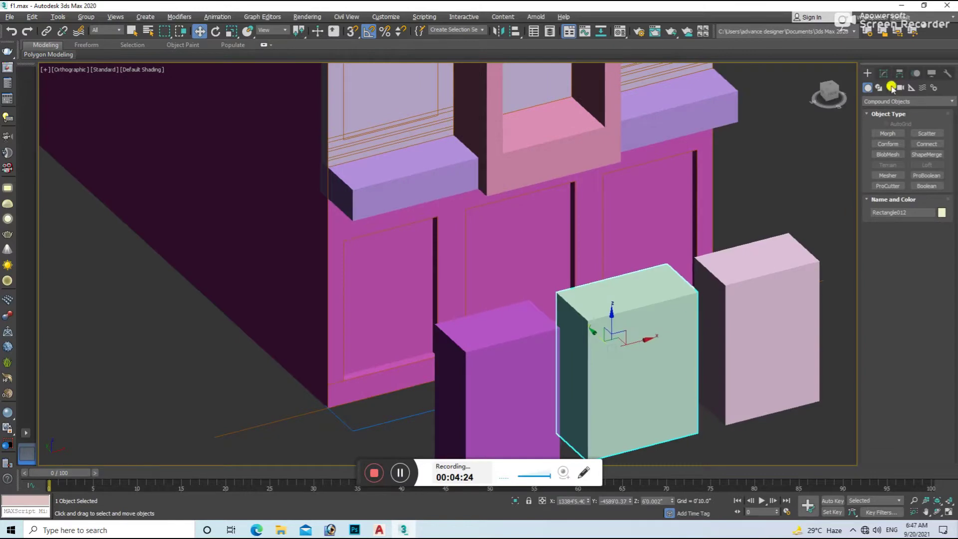
left_click(883, 73)
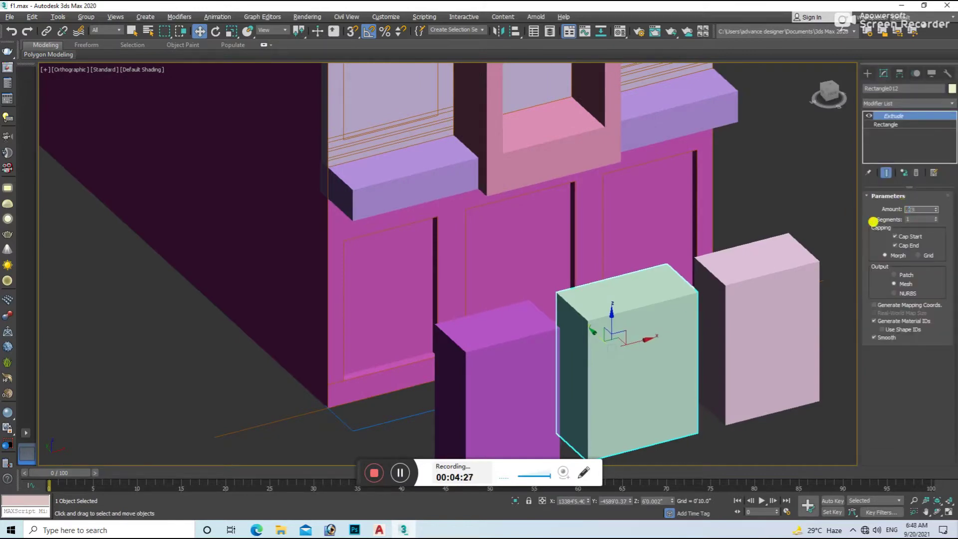
key("Return")
middle_click_drag(689, 248, 532, 359, "alt")
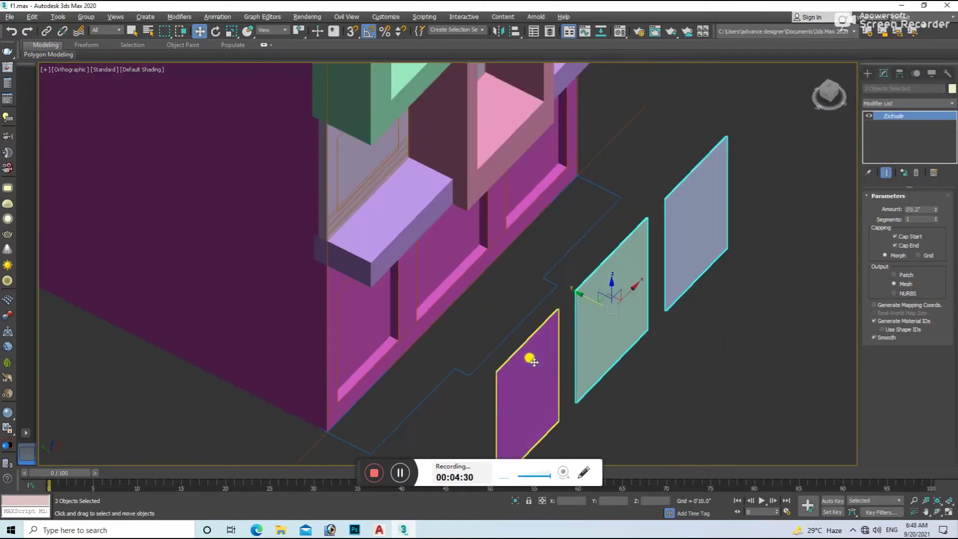
left_click_drag(582, 295, 398, 237)
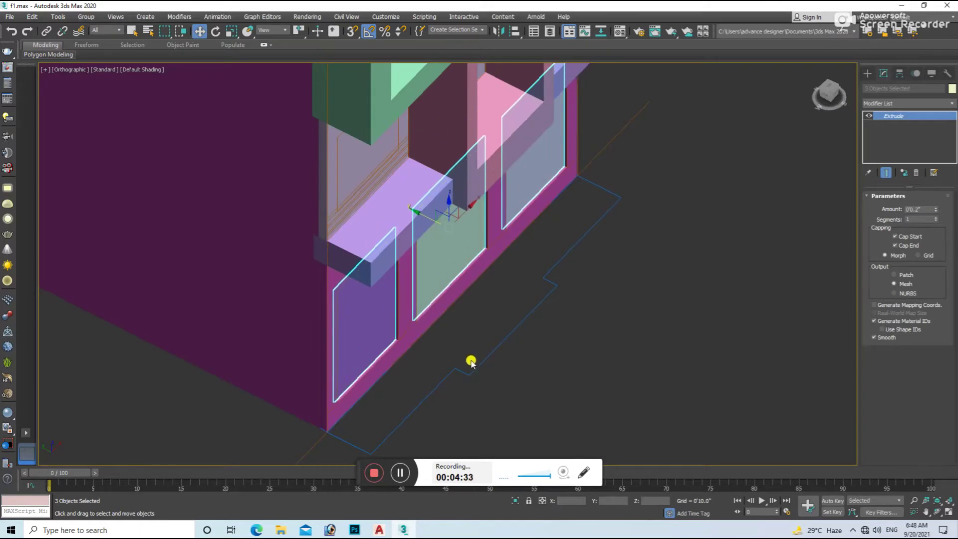
scroll(470, 359, "up", 3)
Return to a wireframe front view and select the facade outline spline
left_click(607, 383)
key("f")
key("F3")
scroll(554, 335, "down", 5)
scroll(494, 426, "up", 4)
scroll(492, 319, "down", 3)
scroll(578, 323, "down", 2)
left_click(550, 223)
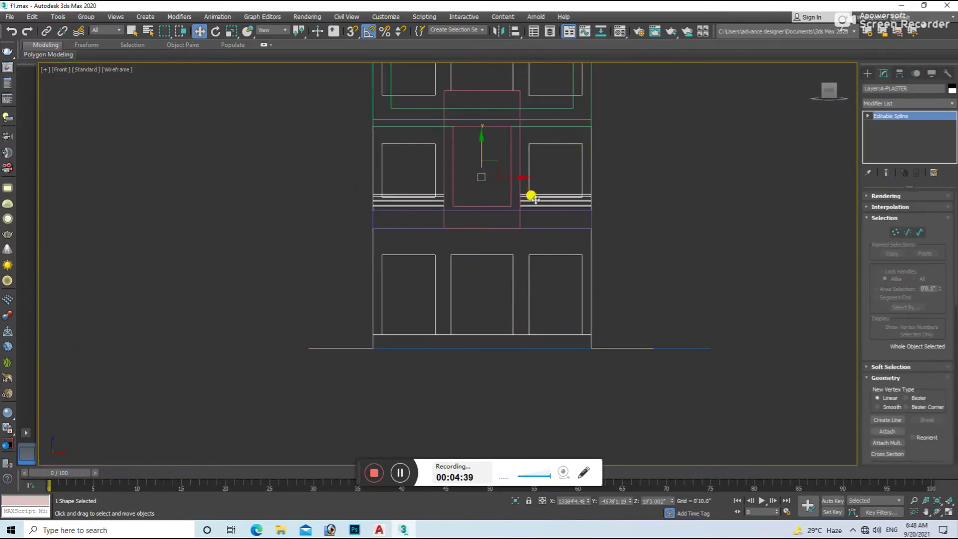
Draw a rectangle along the base of the building front
left_click(696, 247)
left_click(873, 73)
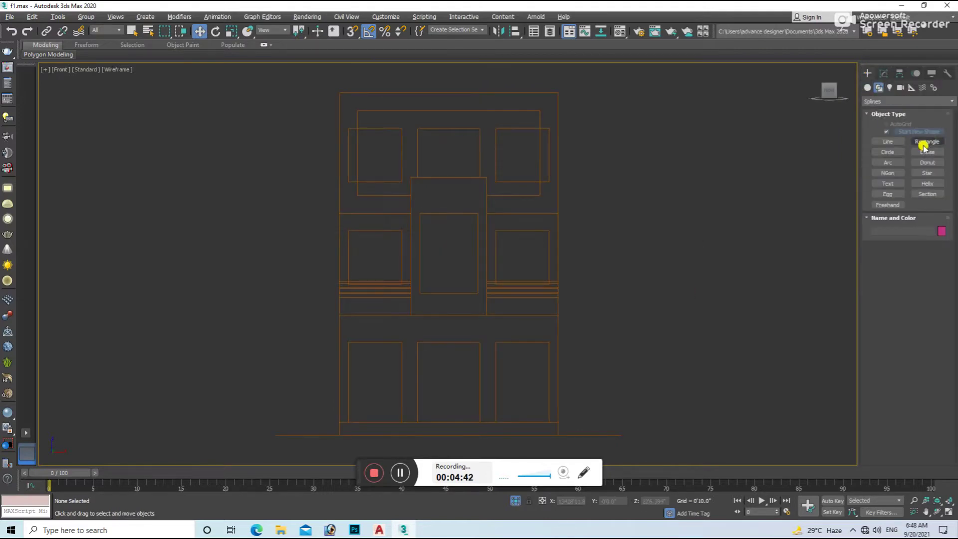
left_click(927, 141)
scroll(398, 321, "up", 2)
scroll(398, 321, "up", 2)
left_click_drag(356, 355, 627, 328)
key("s")
key("w")
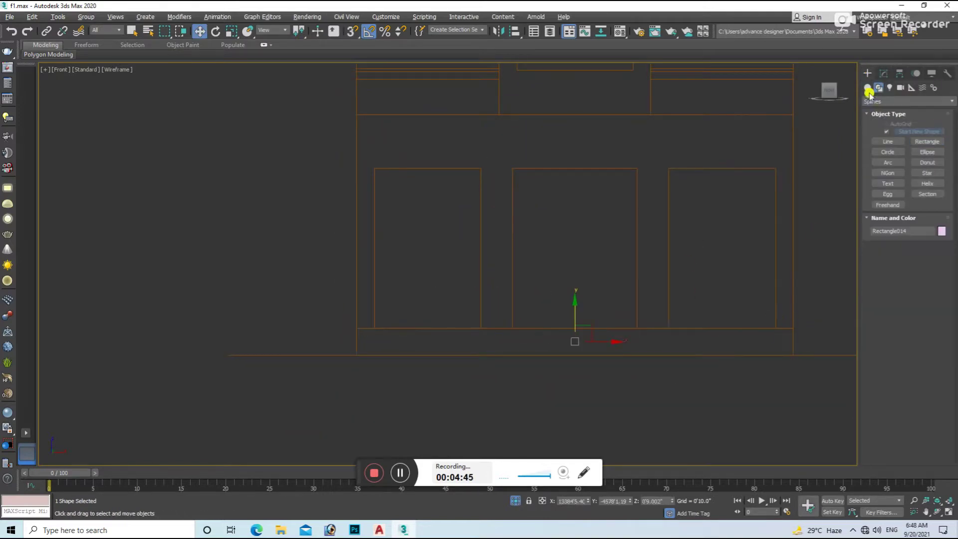
Extrude the base rectangle 1'0.0" into a solid ledge
left_click(883, 73)
left_click(900, 103)
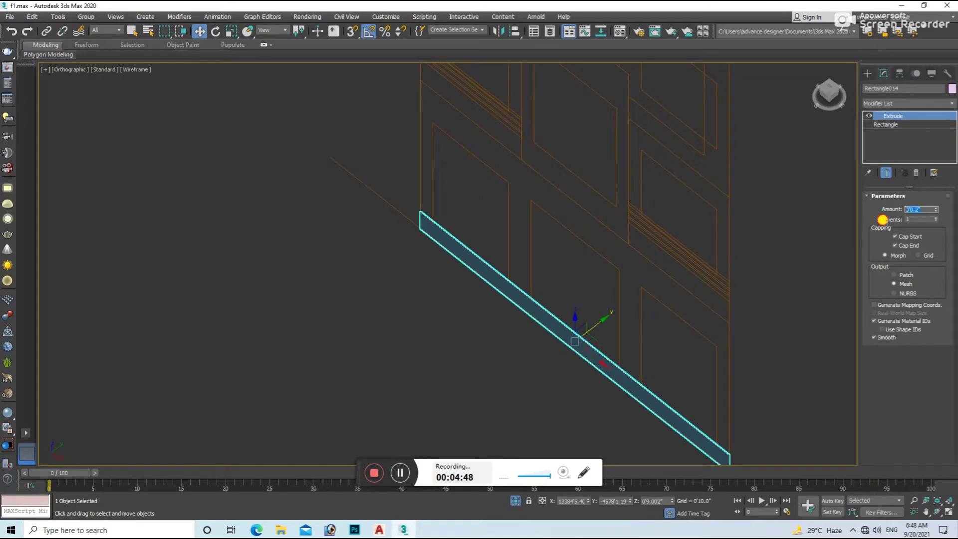
type("12")
key("Return")
key("F3")
middle_click_drag(546, 427, 591, 369, "alt")
scroll(591, 369, "up", 2)
Convert the ledge to Editable Poly and select its parallel edges
right_click(601, 321)
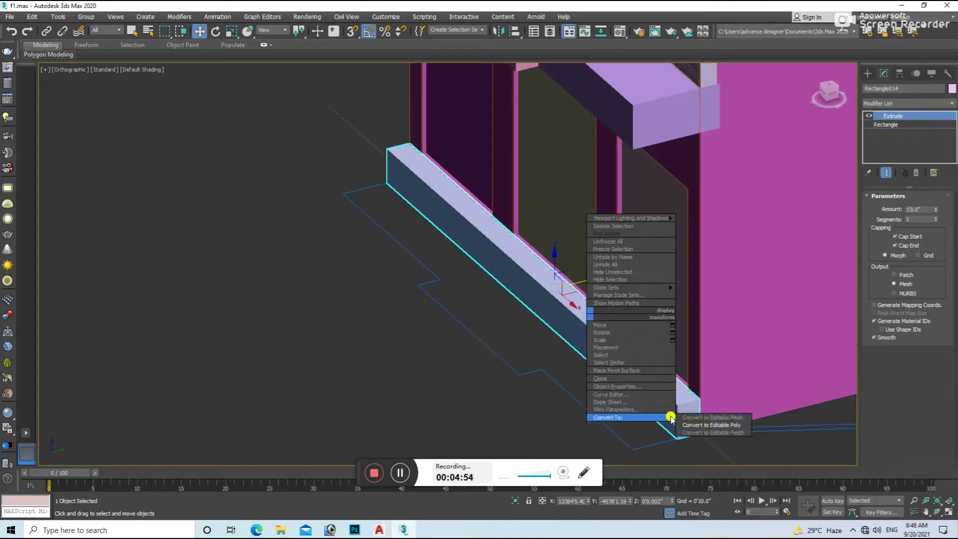
left_click(713, 426)
left_click(895, 207)
scroll(694, 424, "down", 2)
left_click(679, 414)
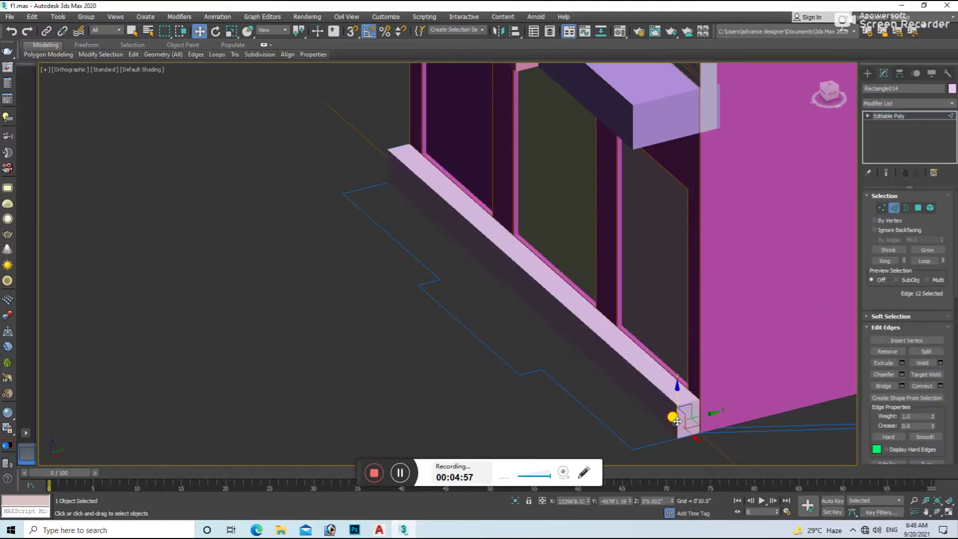
middle_click_drag(799, 309, 632, 376, "alt")
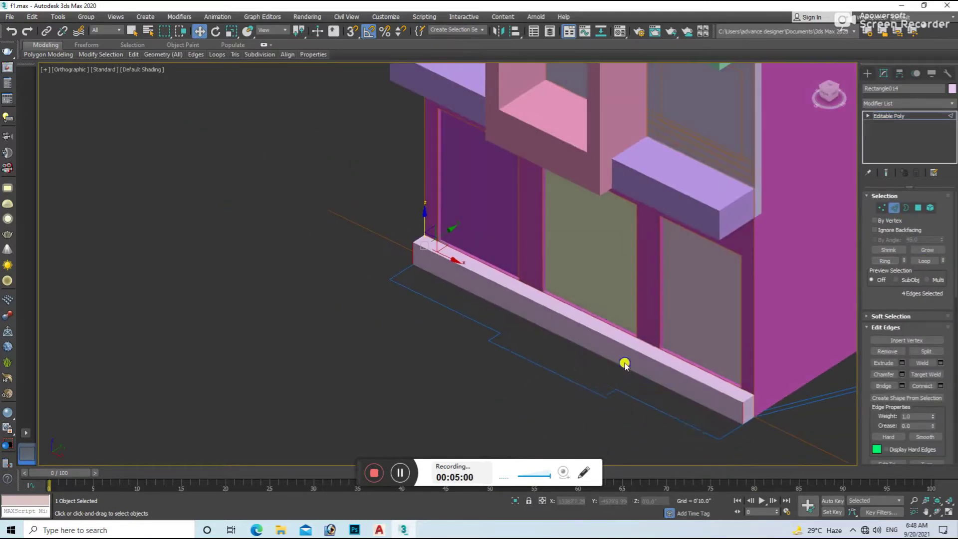
Connect the selected edges to add an edge loop along the ledge
right_click(623, 361)
left_click(532, 394)
right_click(582, 361)
left_click(507, 385)
left_click(453, 312)
left_click(496, 313)
scroll(496, 312, "up", 3)
Extrude the ledge's lower front polygon 0'10.0" outward to form a step
left_click(911, 205)
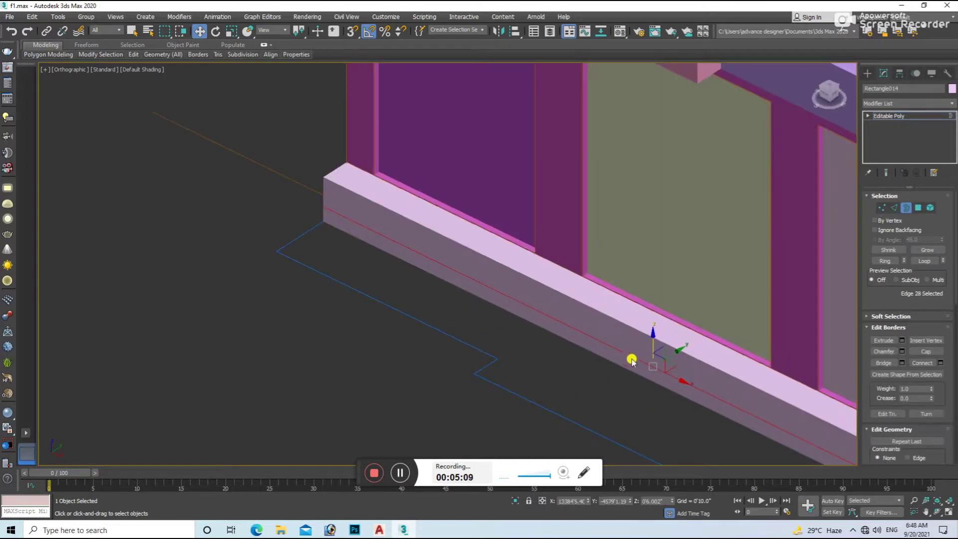
left_click(919, 208)
right_click(662, 377)
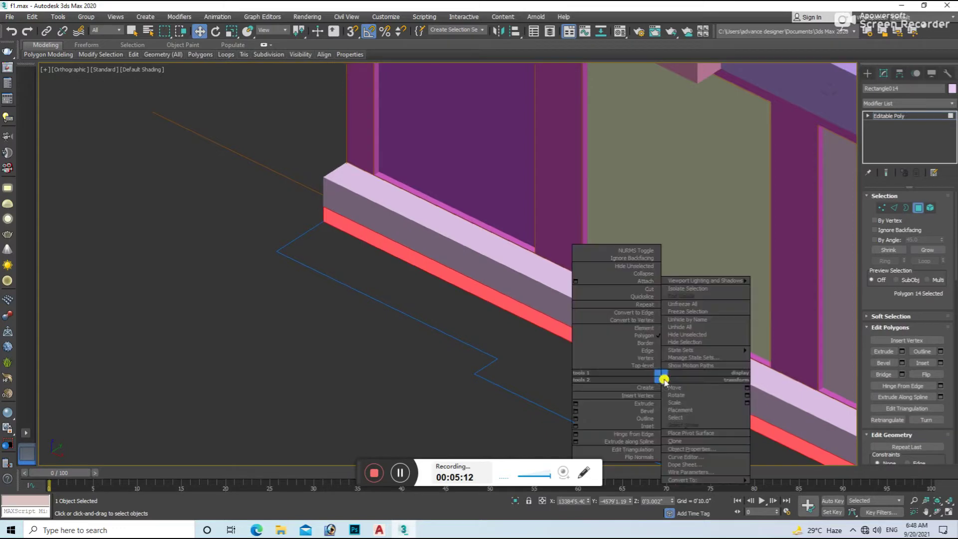
left_click(576, 404)
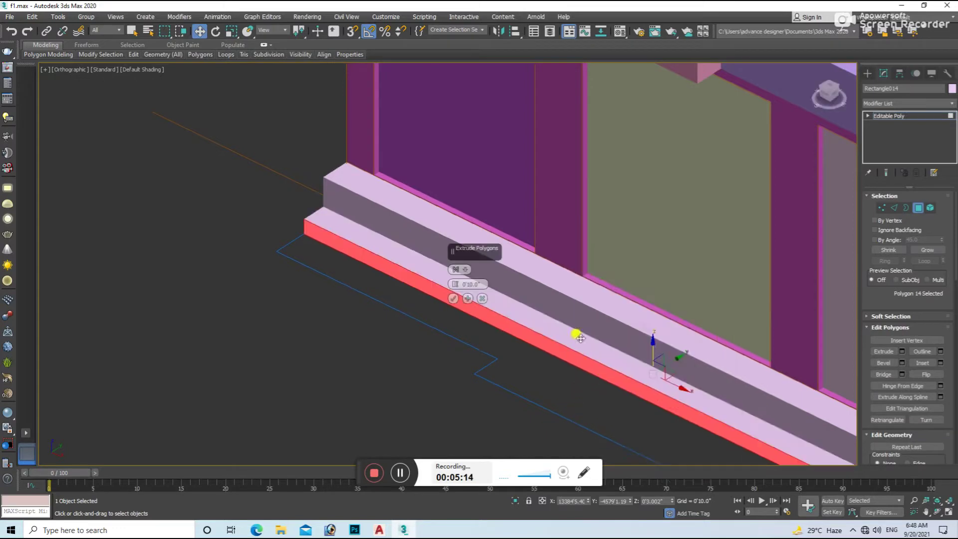
left_click(454, 299)
left_click(918, 208)
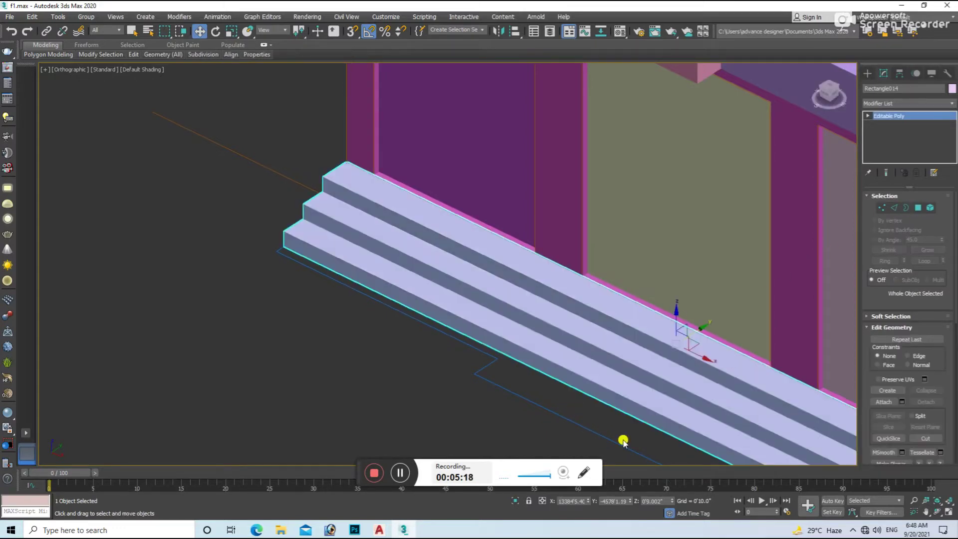
scroll(656, 413, "down", 5)
Frame the lower facade wall in the front view and select the facade outline spline
left_click(567, 324)
key("f")
key("z")
scroll(569, 315, "down", 3)
scroll(565, 301, "up", 2)
left_click(565, 250)
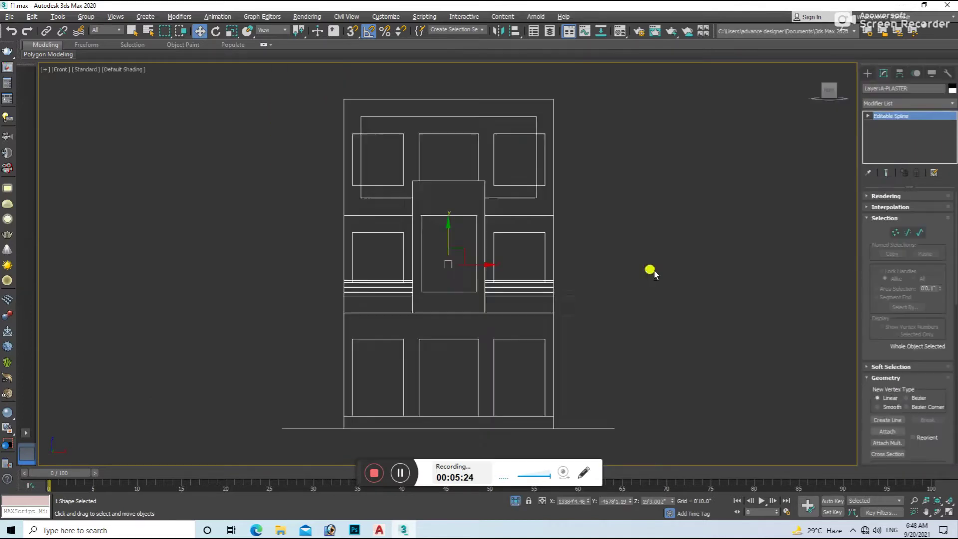
Draw corner-snapped rectangles over the left and right middle-floor windows in wireframe
key("F3")
left_click(868, 73)
left_click(879, 88)
left_click(927, 141)
key("s")
middle_click_drag(556, 254, 462, 236)
left_click_drag(462, 235, 548, 309)
left_click_drag(279, 234, 342, 307)
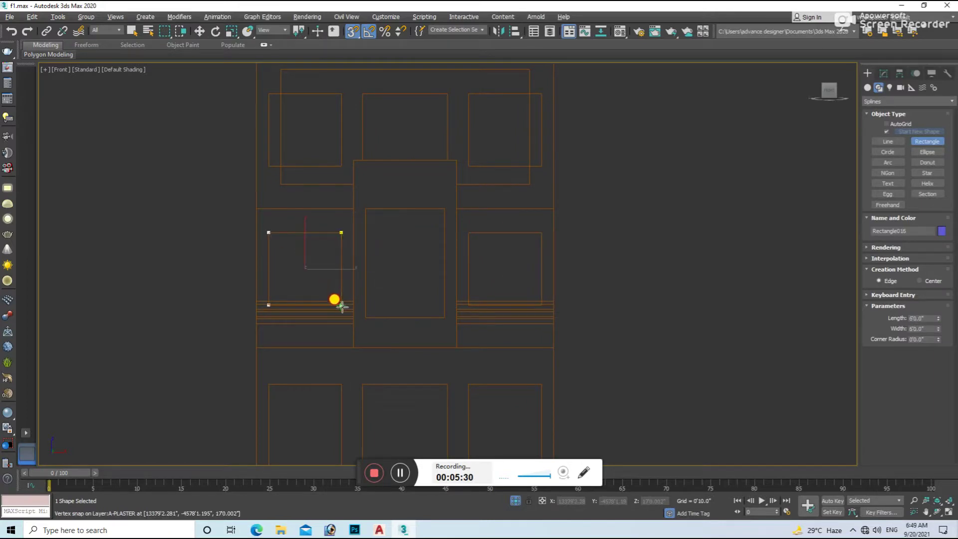
key("w")
Extrude both window rectangles into boxes 2'10.0" deep
left_click(522, 233, "ctrl")
left_click(883, 73)
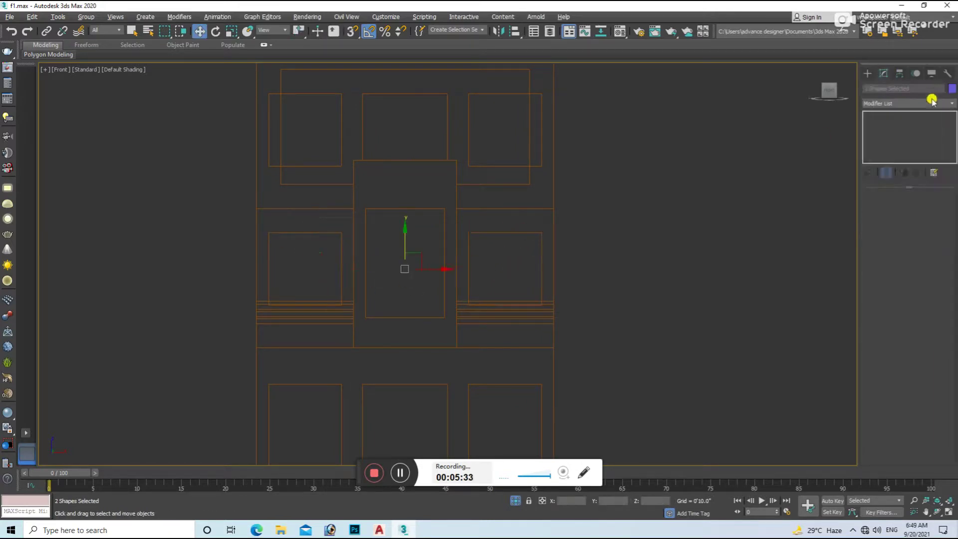
left_click(908, 104)
left_click(898, 114)
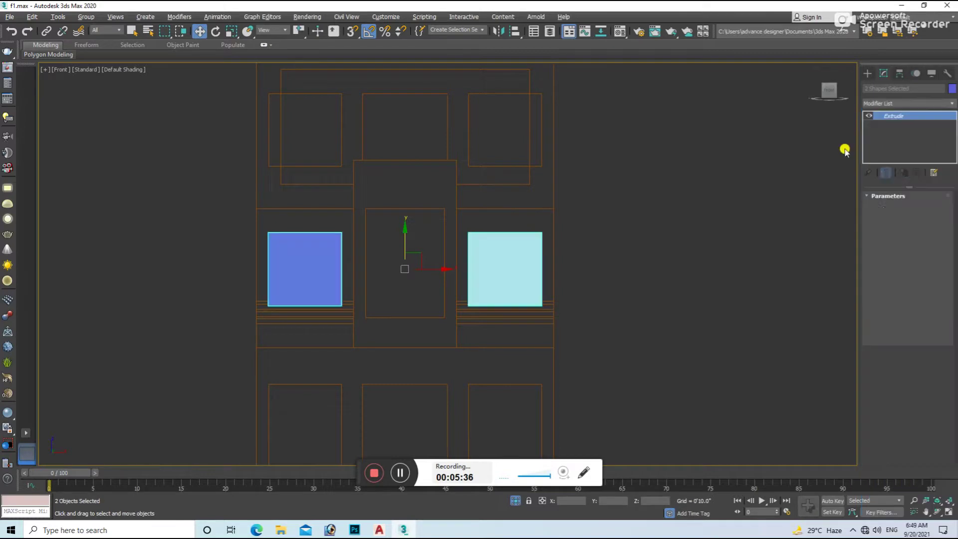
left_click_drag(828, 91, 843, 102)
left_click_drag(935, 209, 935, 200)
Copy the two window boxes into the facade
left_click(516, 500)
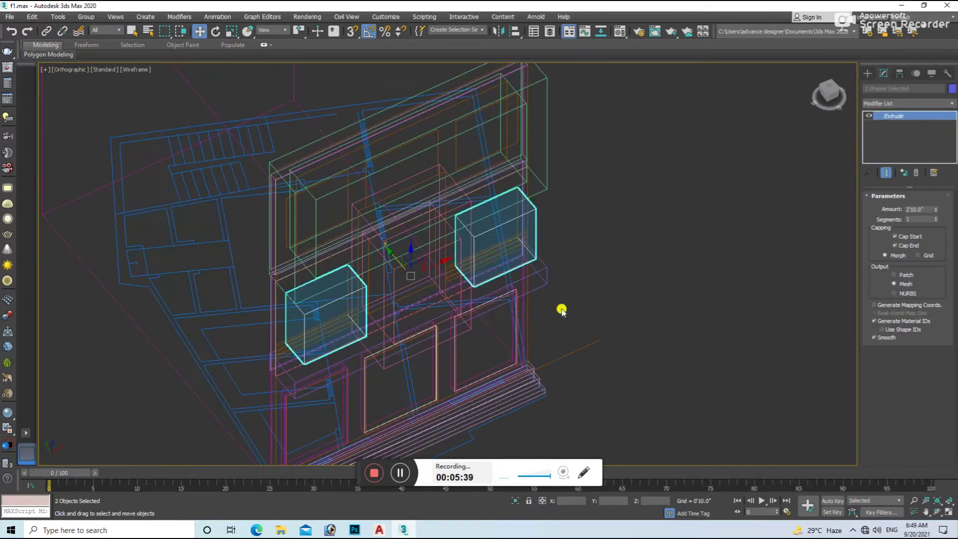
scroll(560, 310, "up", 3)
scroll(517, 344, "up", 3)
mouse_move(393, 169)
left_mouse_down()
mouse_move(353, 174)
mouse_move(577, 274)
left_mouse_up()
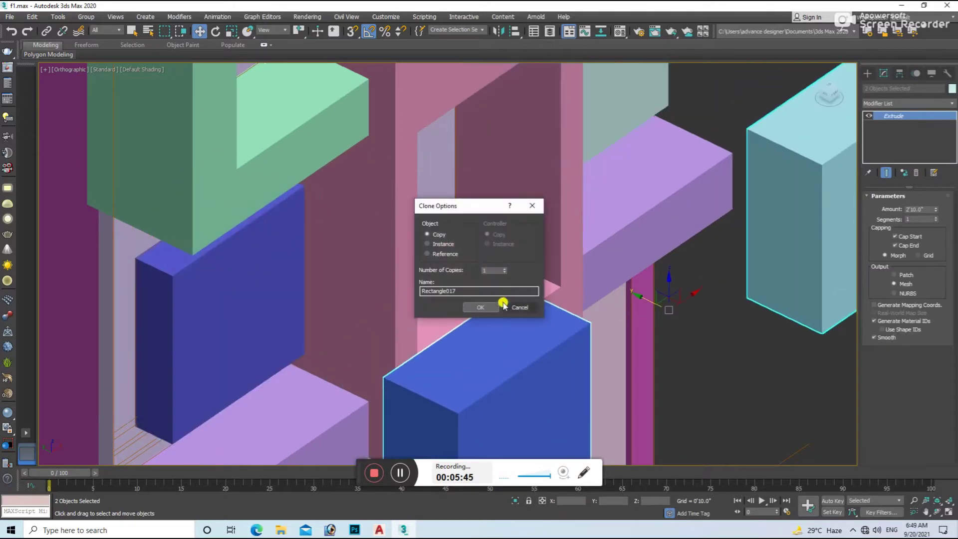
left_click(503, 303)
Boolean-subtract the window boxes from the green window frame
scroll(295, 292, "down", 3)
left_click(295, 292)
scroll(299, 299, "up", 5)
left_click(867, 73)
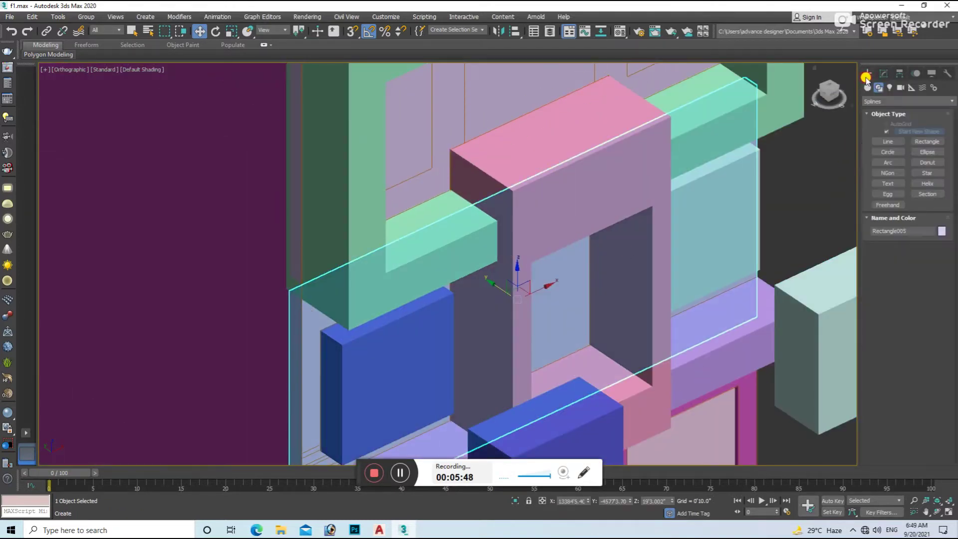
left_click(919, 176)
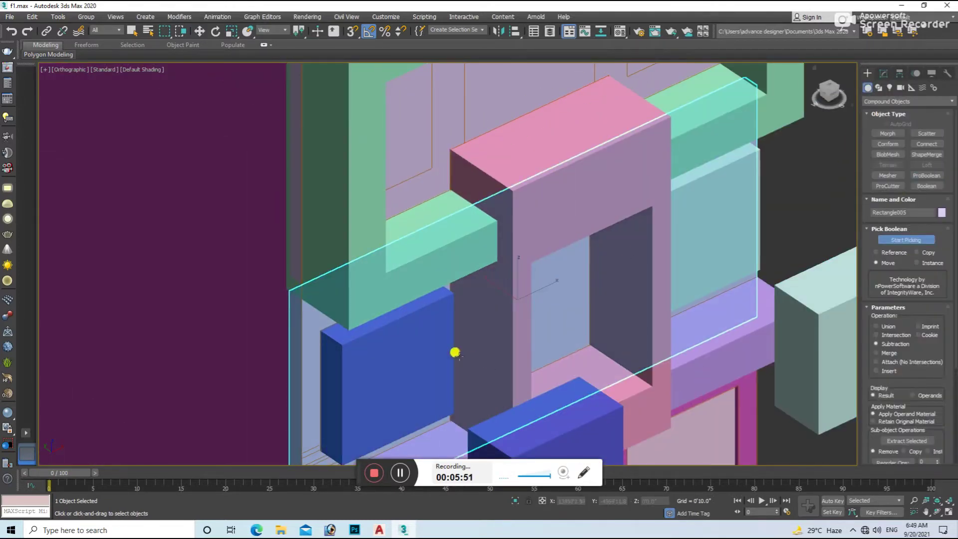
Set the cyan and blue box copies to a 0'0.5" extrusion, making thin panes
scroll(414, 344, "down", 2)
left_click(716, 321)
left_click(883, 73)
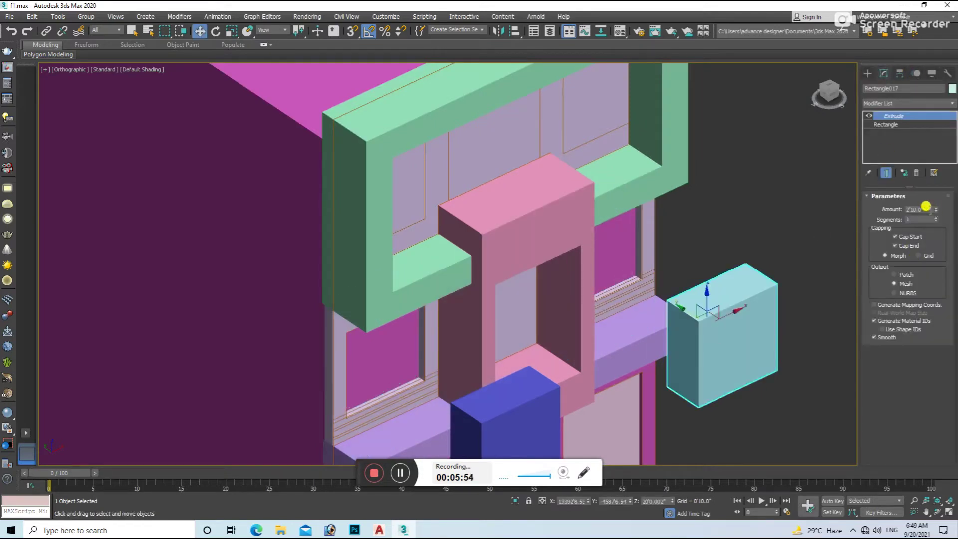
key("Return")
left_click(509, 396, "ctrl")
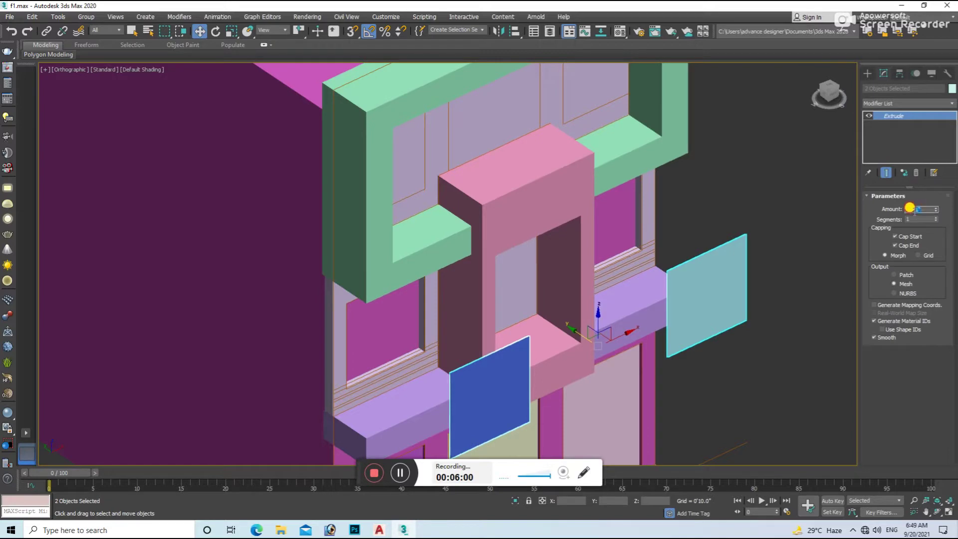
key("Return")
middle_click_drag(540, 387, 545, 357)
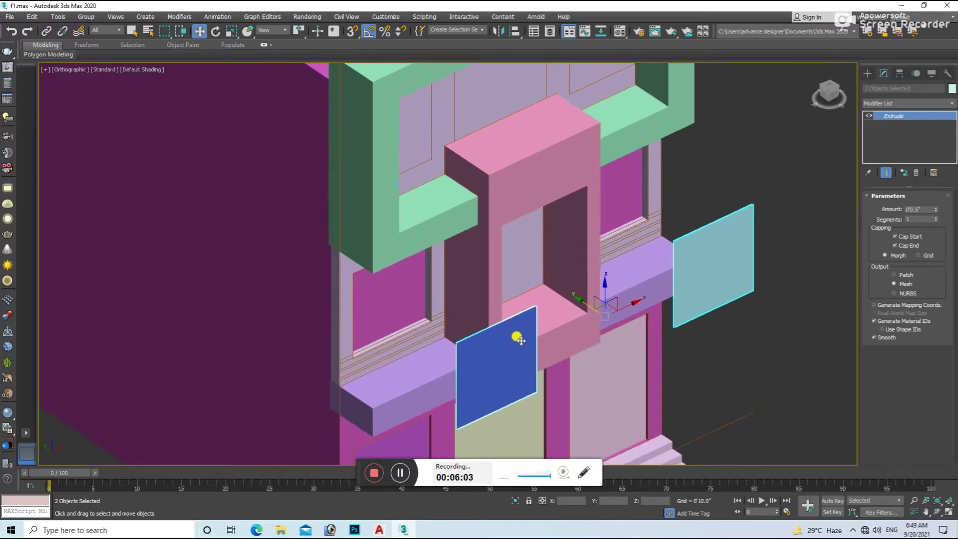
Move both panes into the middle-floor window openings and show Front view in wireframe
left_click_drag(581, 298, 460, 249)
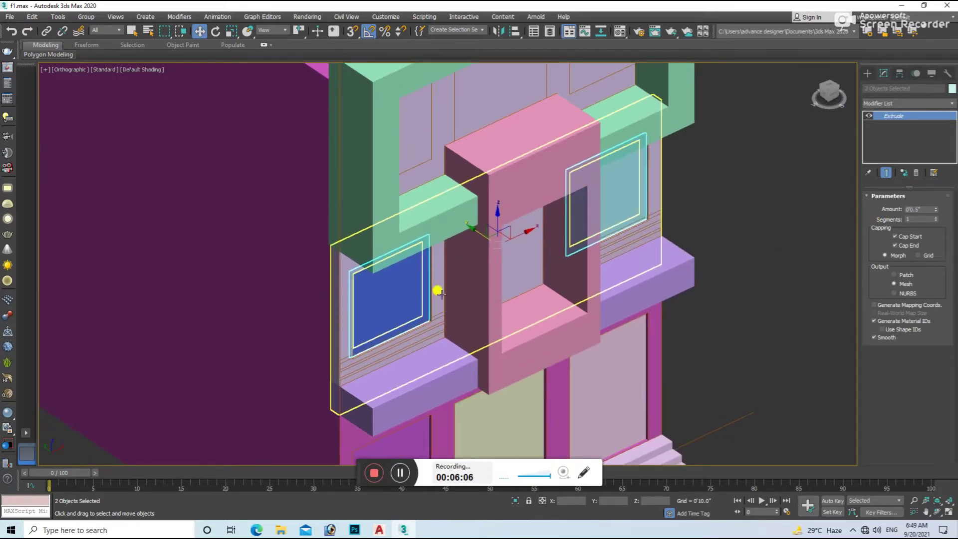
scroll(389, 305, "up", 4)
key("f")
left_click(428, 284)
key("F3")
key("F3")
key("F3")
left_click(867, 73)
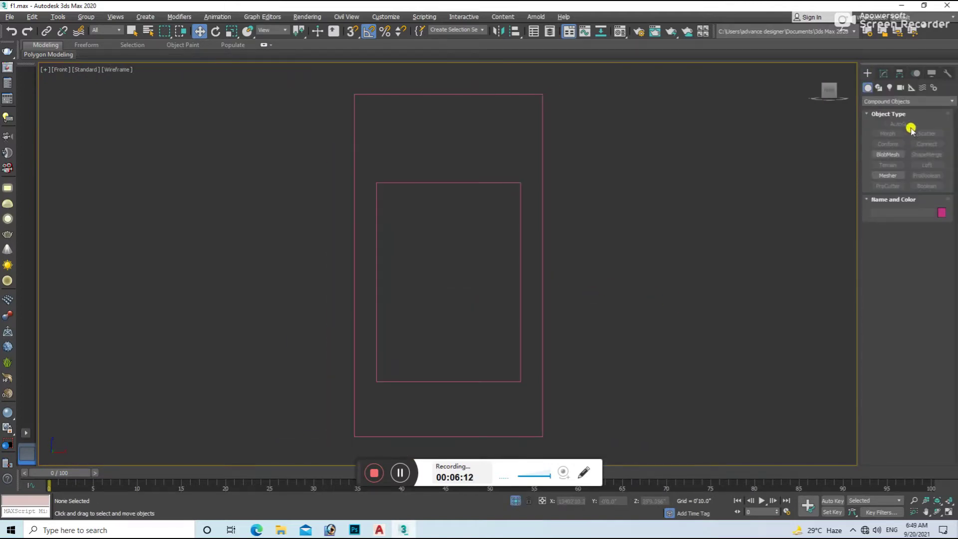
Draw a rectangle over the pink frame's inner outline and extrude it into a panel
left_click(928, 142)
left_click_drag(376, 183, 520, 381)
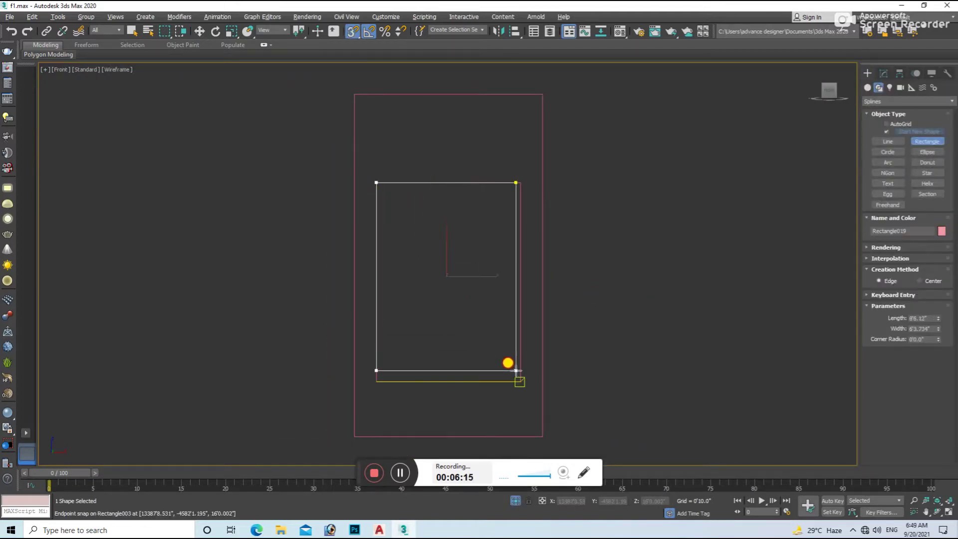
left_click(884, 73)
left_click(908, 104)
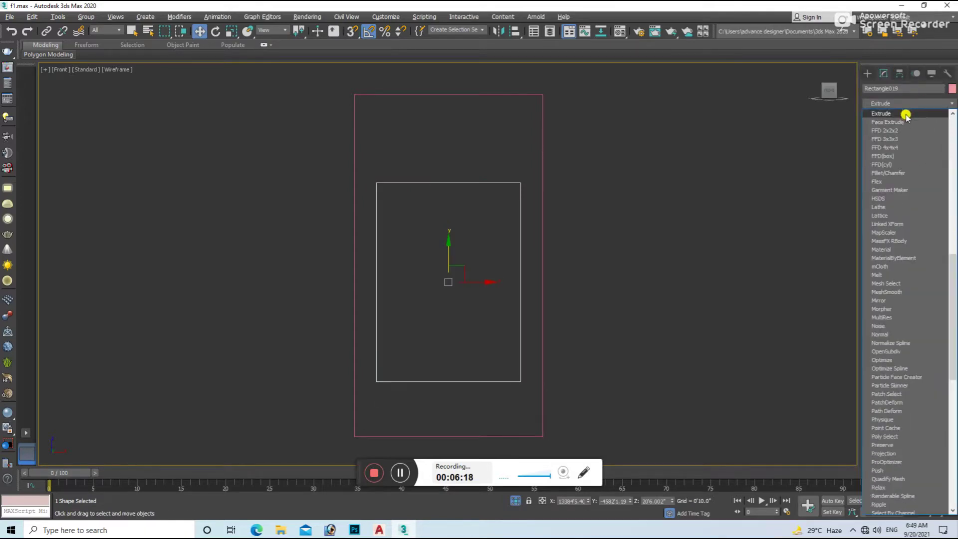
left_click(893, 279)
middle_click_drag(769, 273, 809, 263, "alt")
Unhide all objects and return to a shaded, fitted Front view, dismissing the corruption warnings
key("alt+q")
key("F3")
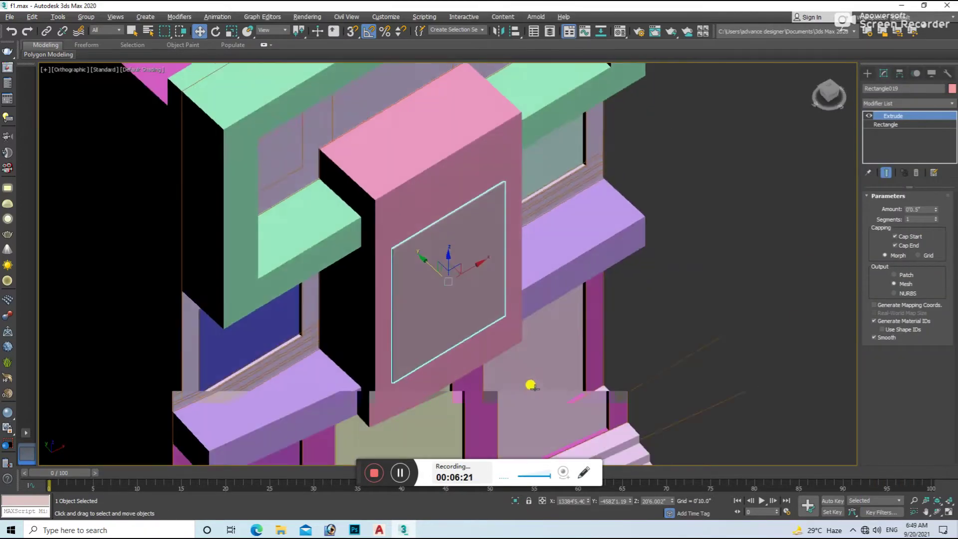
scroll(693, 301, "down", 5)
left_click(693, 301)
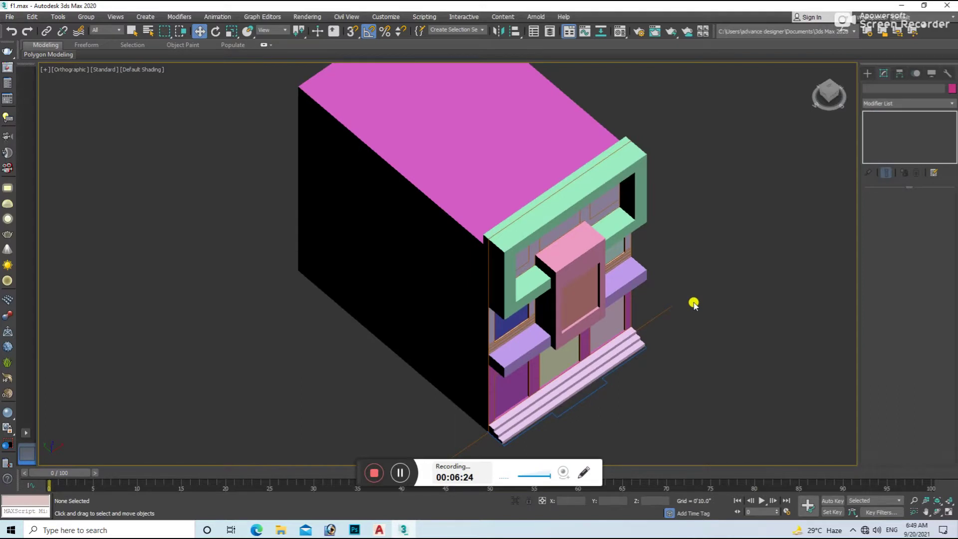
key("f")
key("z")
left_click(600, 221)
left_click(600, 220)
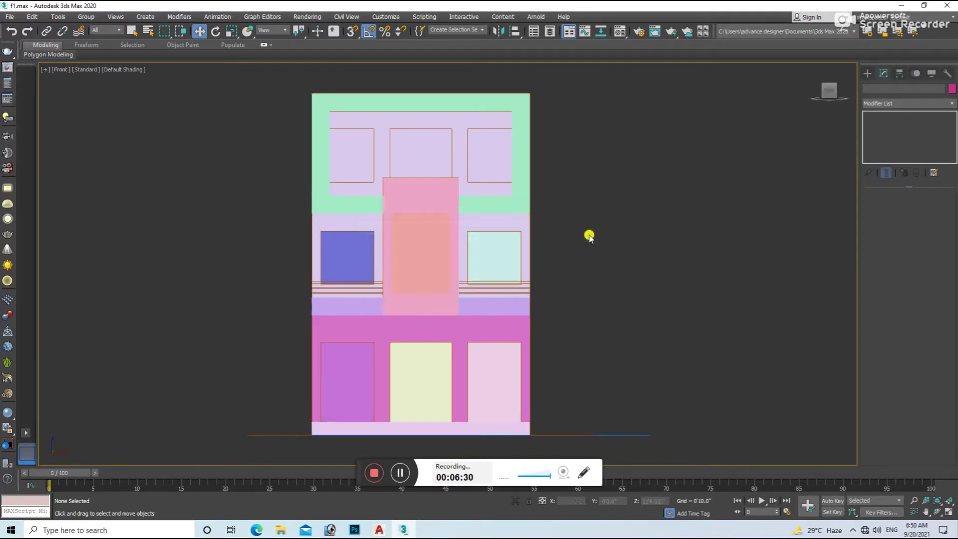
Clone the cyan pane, blue pane and pink panel up into the top-floor openings
left_click(479, 234)
left_click(421, 248, "ctrl")
left_click(349, 248, "ctrl")
left_click_drag(394, 225, 435, 131)
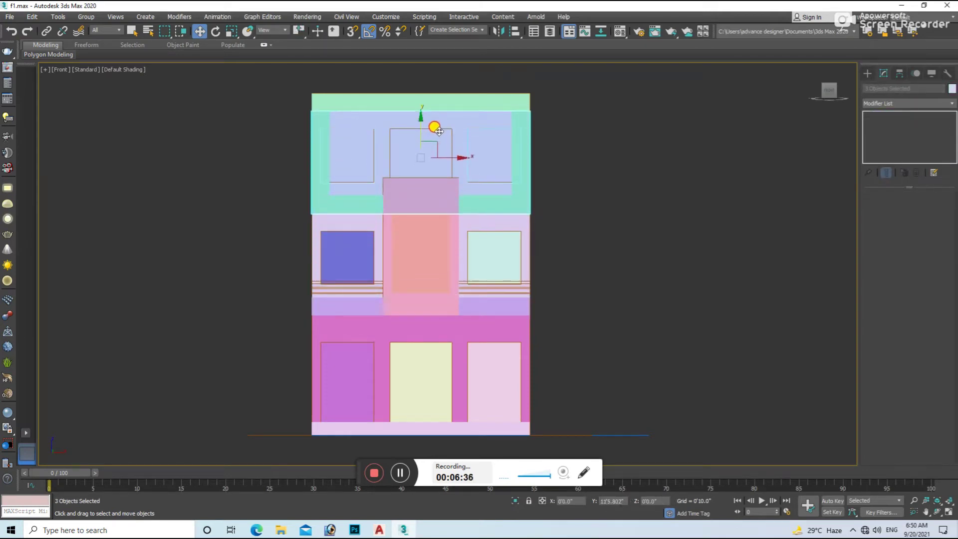
left_click(480, 305)
left_click(349, 160)
left_click(431, 170)
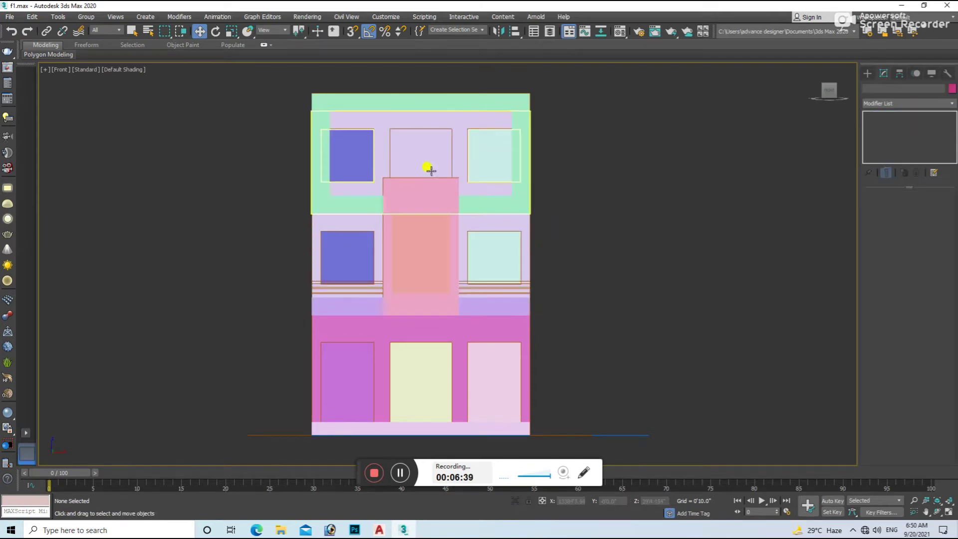
key("F3")
key("ctrl+a")
key("z")
left_click(644, 241)
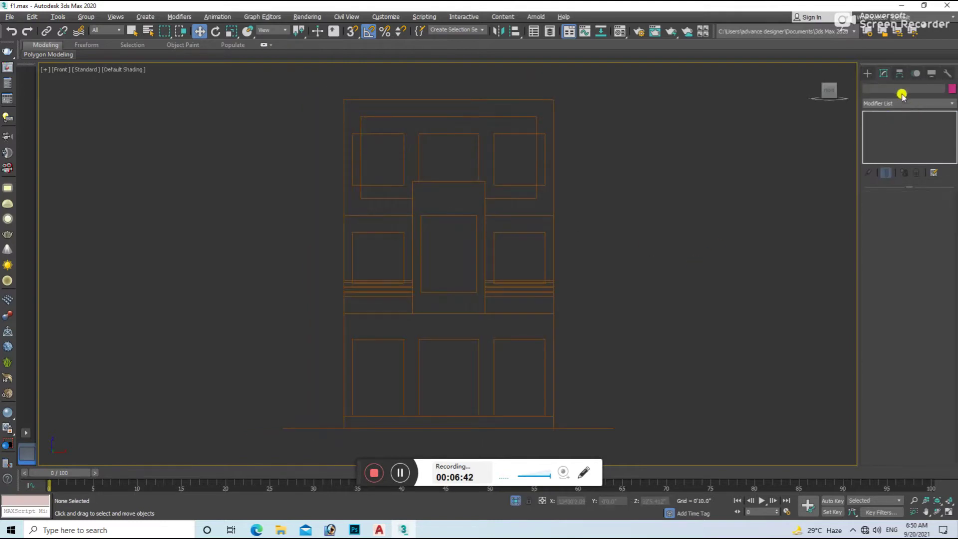
Draw a snapped rectangle over the top-floor centre window and make it an Editable Spline
left_click(878, 87)
left_click(927, 141)
key("s")
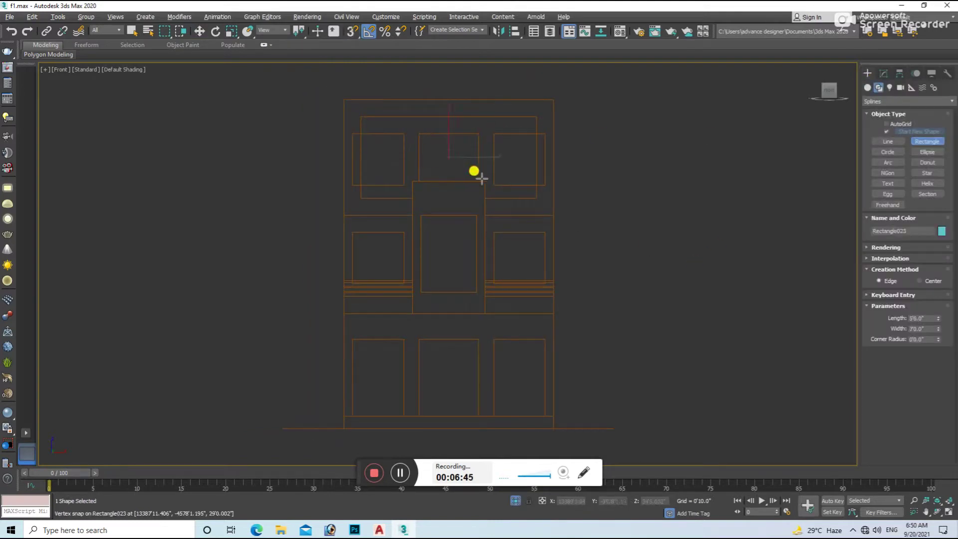
left_click(479, 180)
right_click(539, 224)
left_click(652, 305)
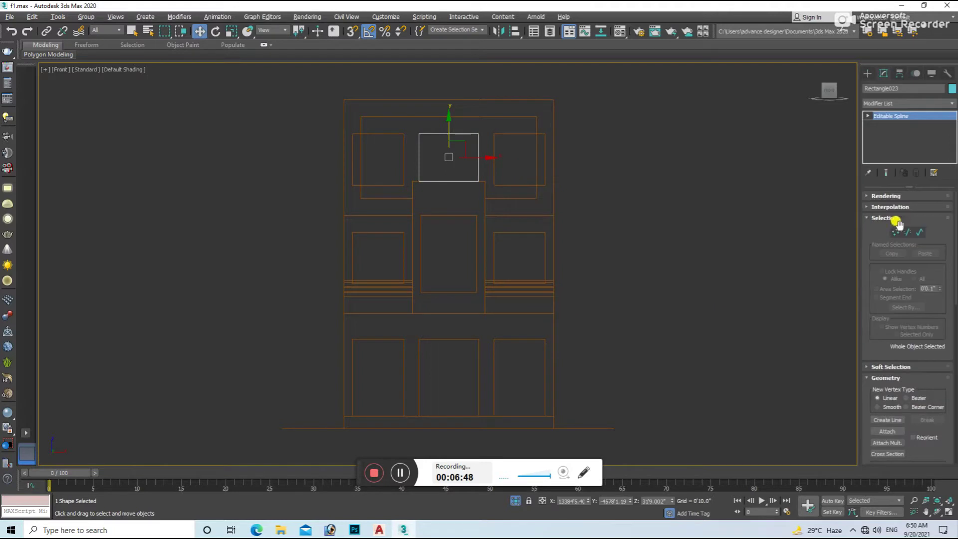
left_click(895, 231)
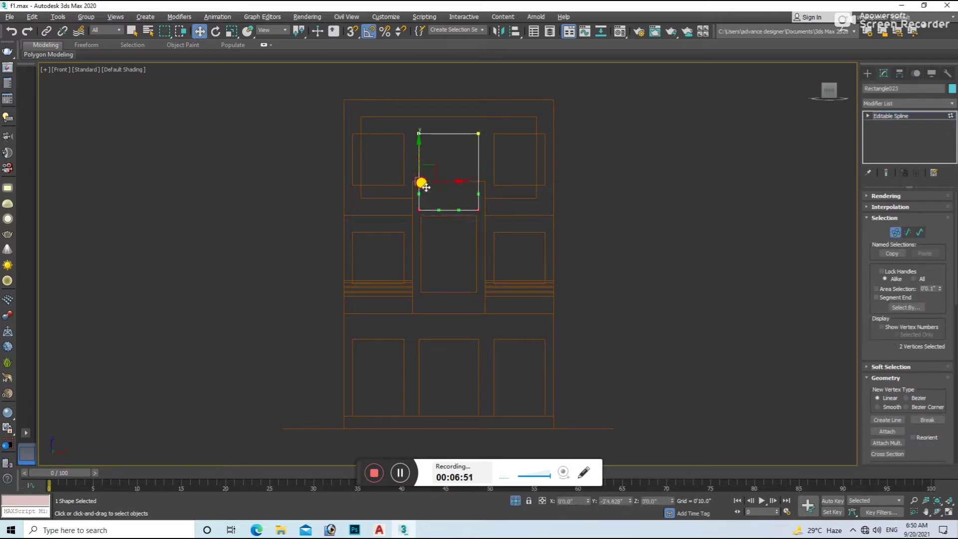
left_click(895, 232)
Extrude the rectangle 5'1" deep into a box
left_click(929, 104)
left_click(898, 164)
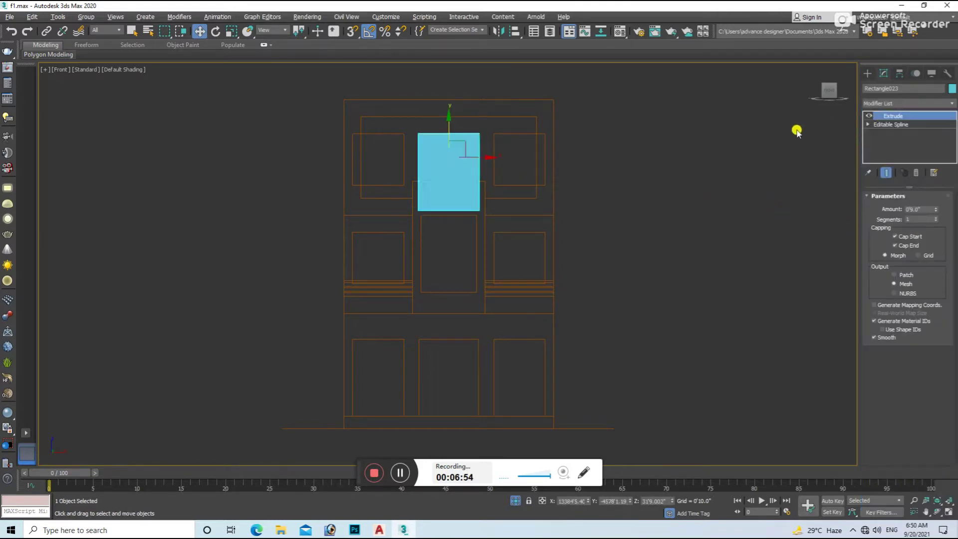
middle_click_drag(795, 128, 818, 149, "alt")
type("5'1")
key("Return")
Make a copy of the box off to the right
scroll(506, 421, "up", 5)
scroll(384, 203, "up", 3)
scroll(563, 154, "up", 3)
mouse_move(562, 154)
left_mouse_down()
mouse_move(535, 146)
mouse_move(727, 272)
left_mouse_up()
left_click(492, 306)
ProBoolean-subtract the original box from the wall to cut the window opening
left_click(513, 199)
left_click(868, 73)
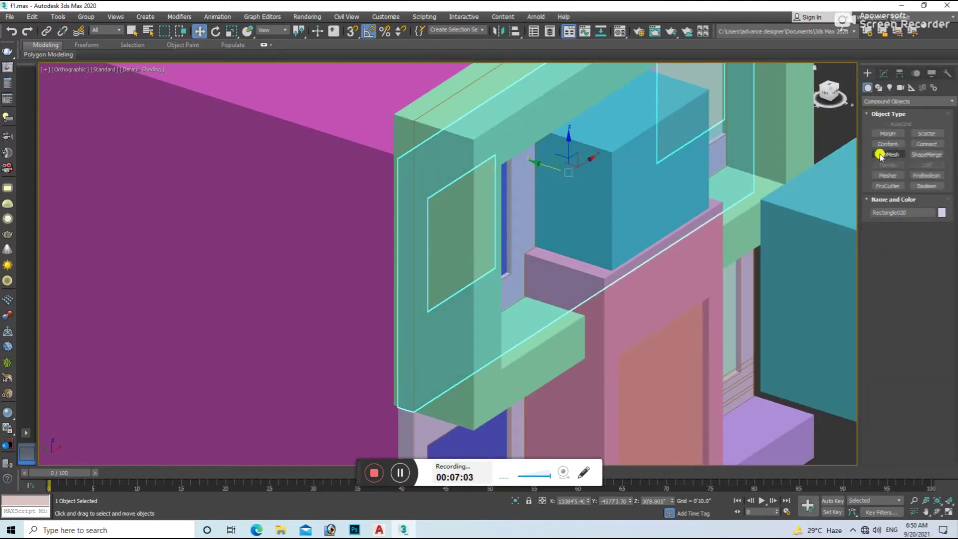
left_click(927, 175)
left_click(584, 171)
key("w")
scroll(601, 229, "down", 2)
Reduce the copied box's extrusion to 0'1.0" and move the pane into the opening
left_click(708, 251)
left_click(886, 74)
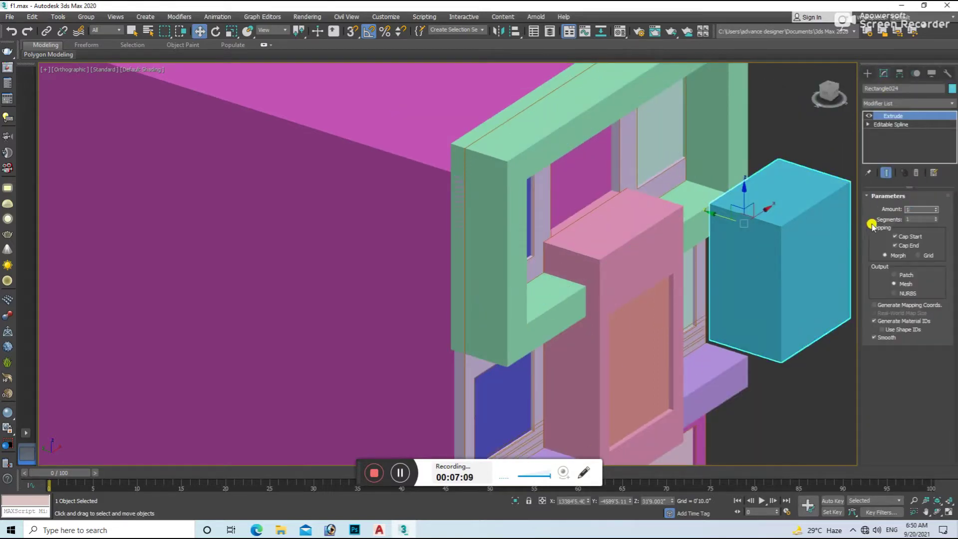
key("Return")
middle_click_drag(714, 272, 724, 293)
left_click_drag(734, 243, 568, 215)
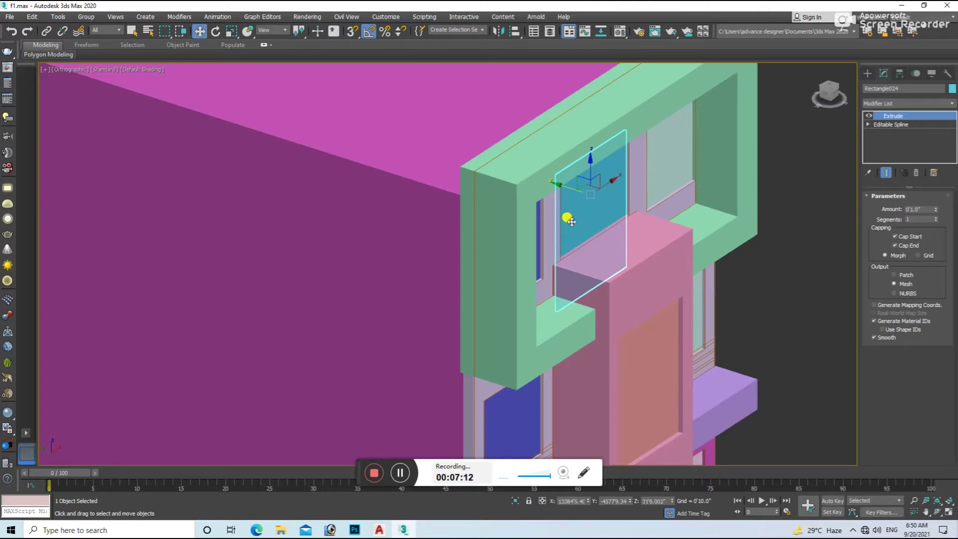
Select the main building block and close the corruption warning
scroll(569, 216, "up", 3)
scroll(631, 250, "down", 6)
left_click(523, 331)
left_click(603, 213)
left_click(599, 219)
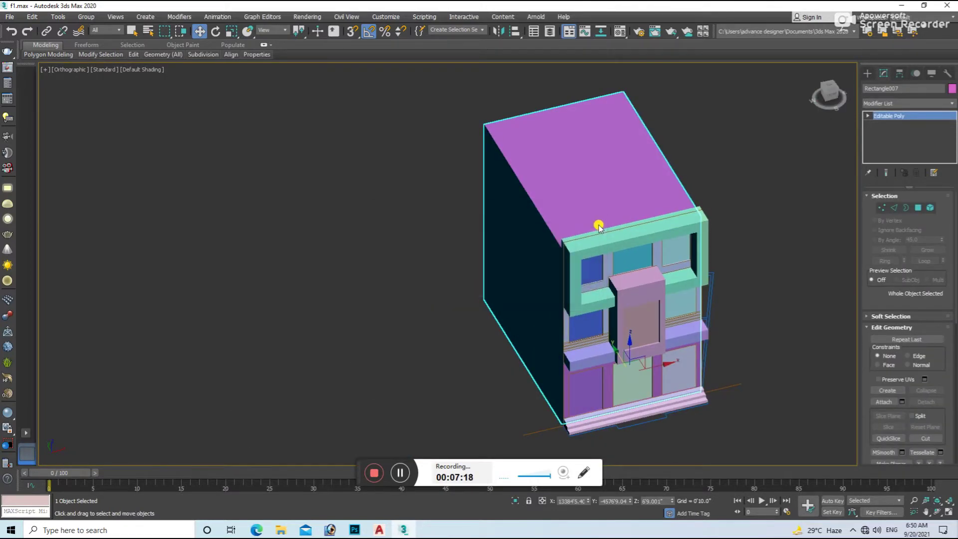
Isolate the purple balcony slab and view it from the top
left_click(573, 363)
key("t")
key("alt+q")
left_click(649, 150)
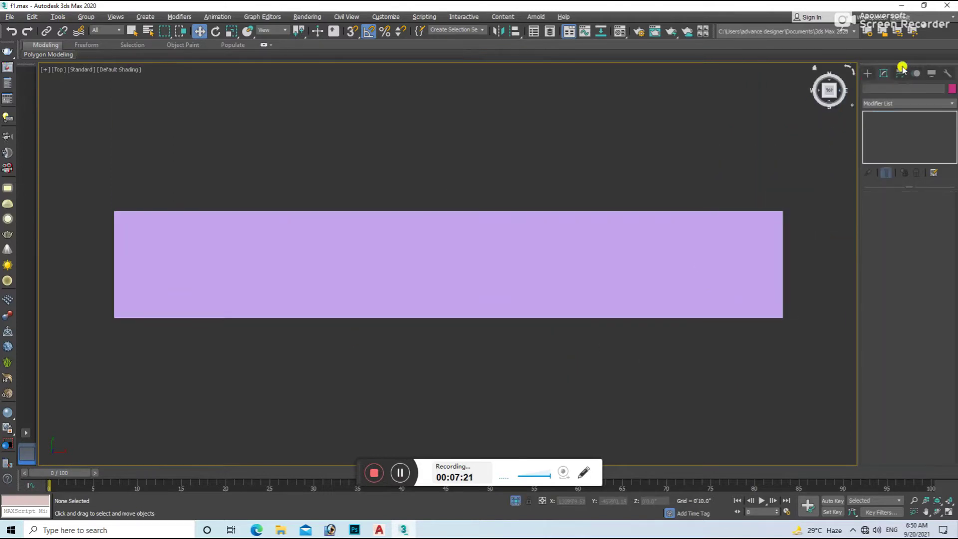
Draw a U-shaped line along three edges of the balcony slab
left_click(867, 73)
left_click(888, 141)
left_click(113, 211)
left_click(113, 324)
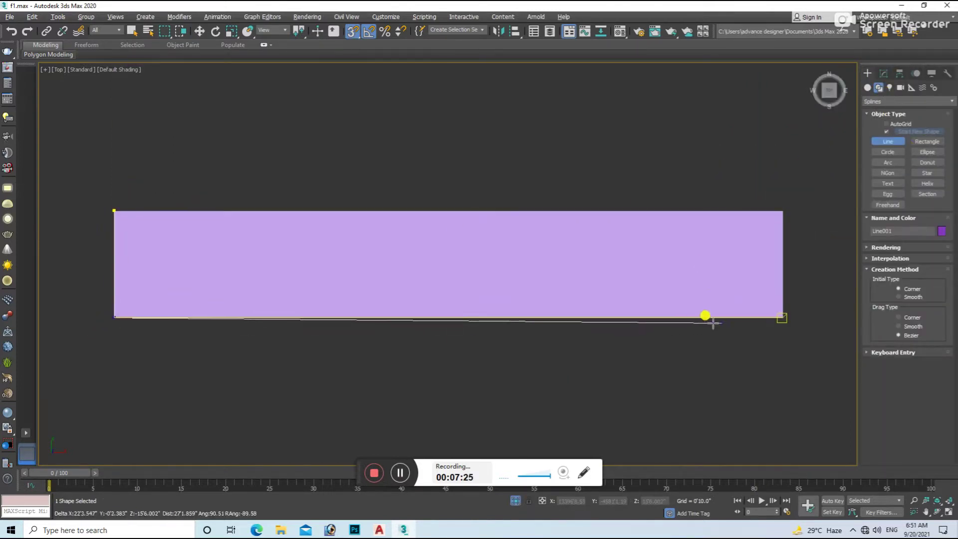
left_click(786, 211)
key("w")
Move the path's bottom corner vertices up so the line sits inside the slab
left_click(883, 73)
left_click(896, 232)
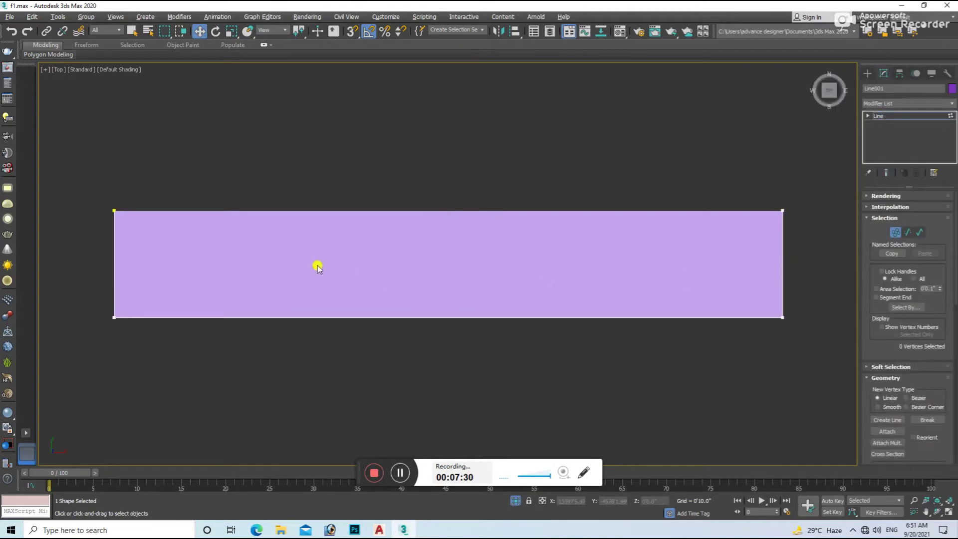
key("F3")
left_click_drag(131, 197, 101, 317)
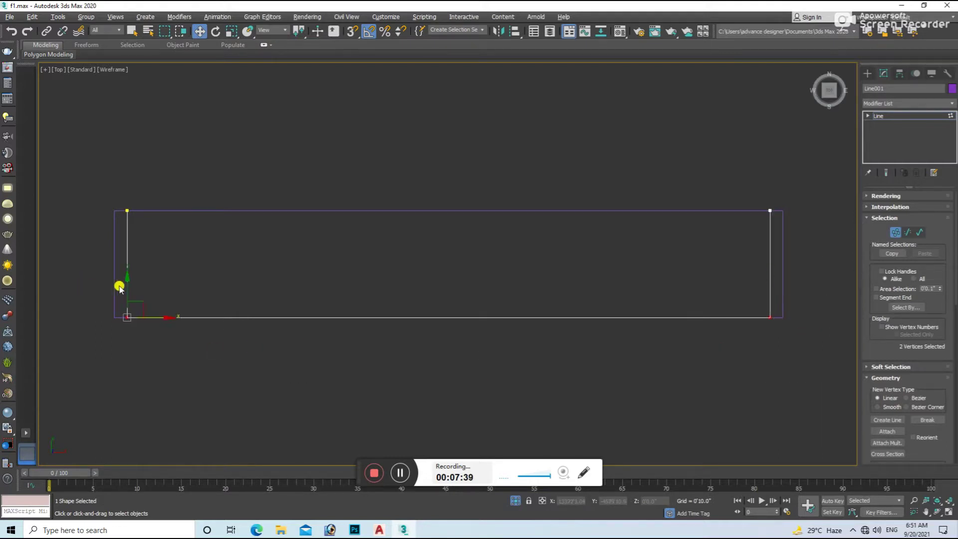
left_click_drag(121, 280, 123, 270)
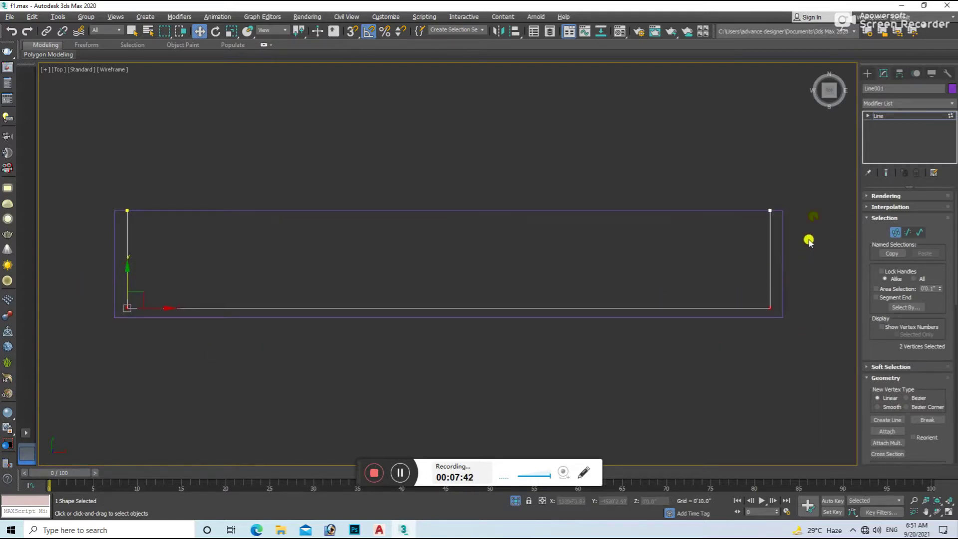
left_click(894, 233)
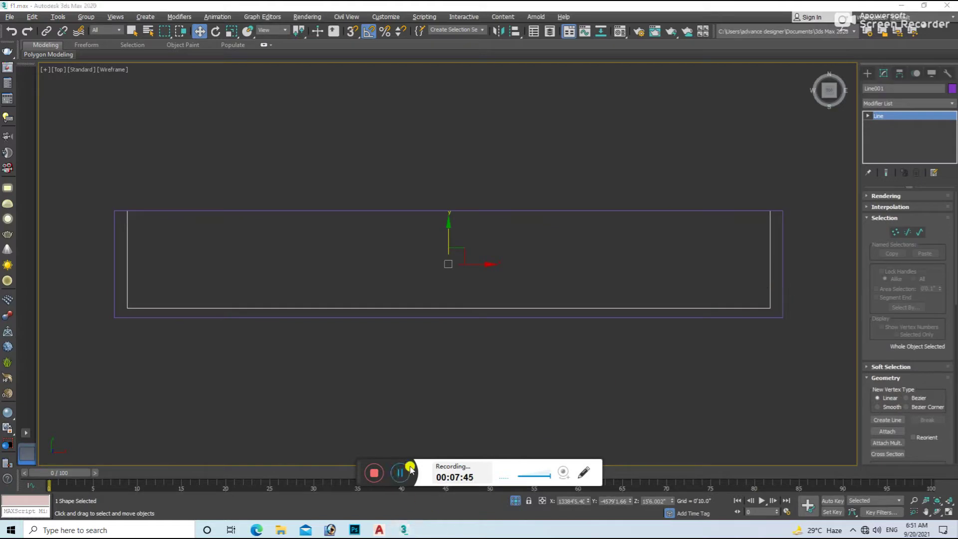
Create an AEC Extended Railing using the U-shaped line as its path
left_click(868, 74)
left_click(866, 89)
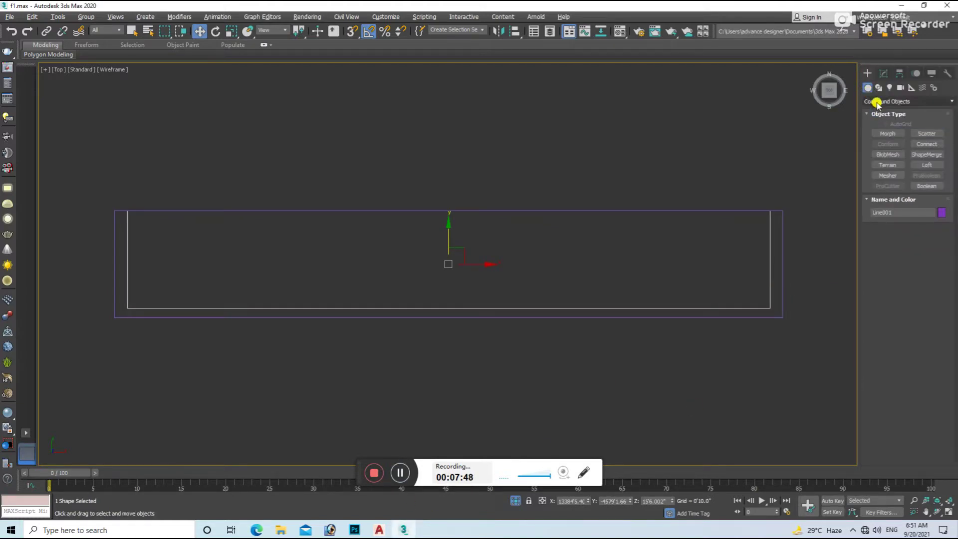
left_click(874, 193)
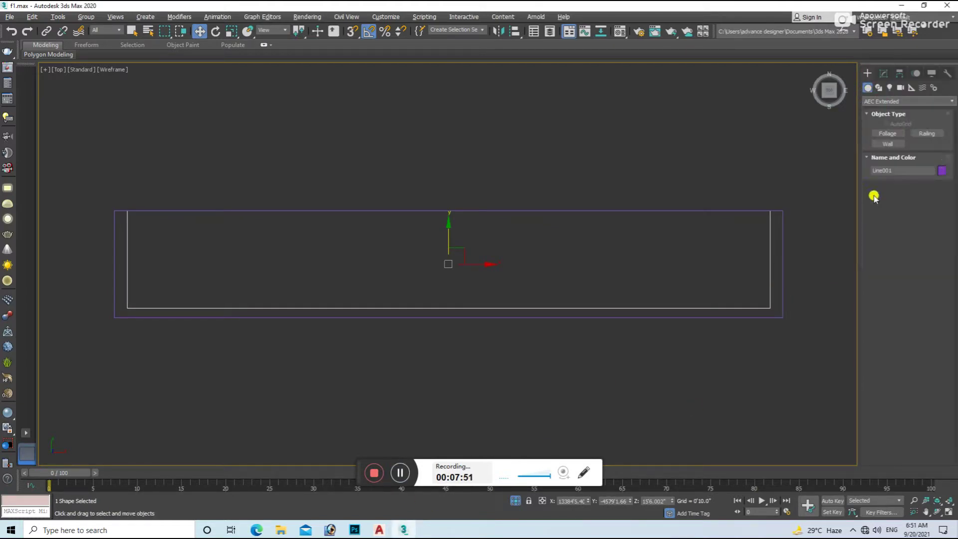
left_click(926, 134)
left_click(712, 307)
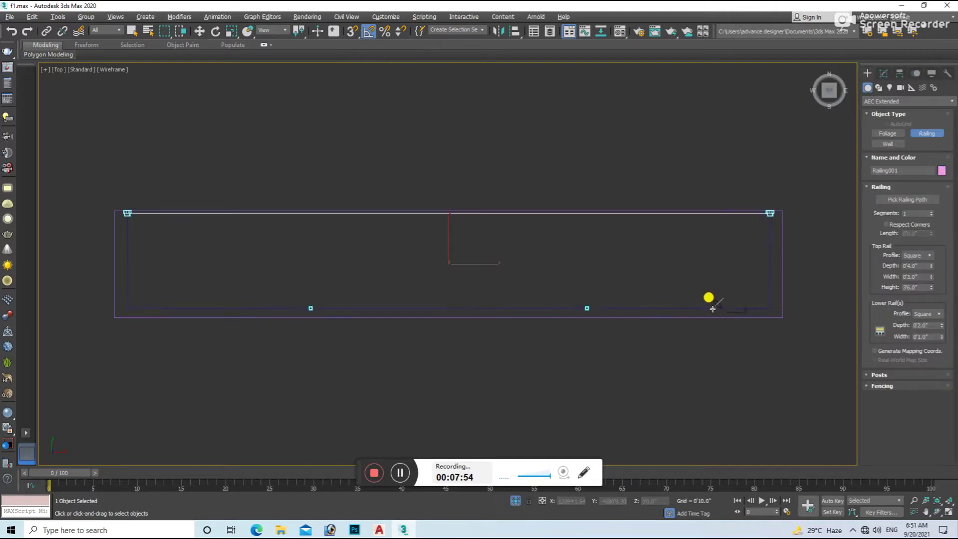
Raise the railing segments so they follow the path, viewed shaded
middle_click_drag(707, 300, 703, 280, "alt")
key("w")
left_click(884, 74)
left_click_drag(930, 221, 930, 190)
middle_click_drag(574, 222, 538, 222, "alt")
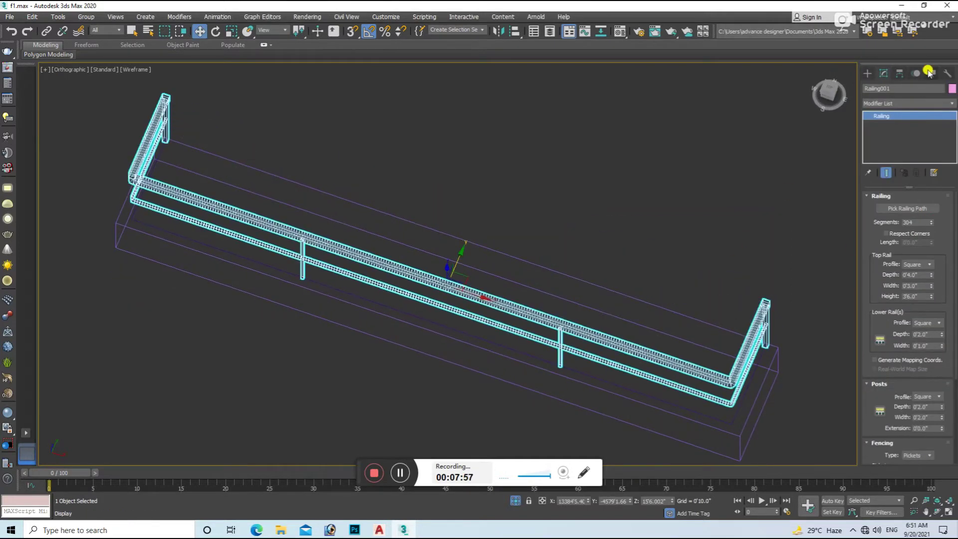
key("F3")
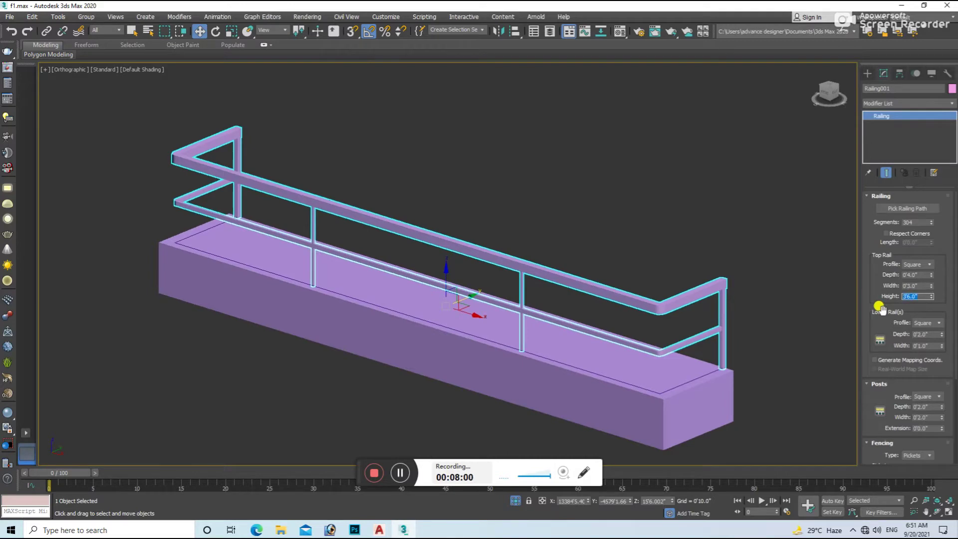
Set the railing's top rail height to 20 inches and lower rail count to 0
type("20")
key("Return")
left_click(879, 339)
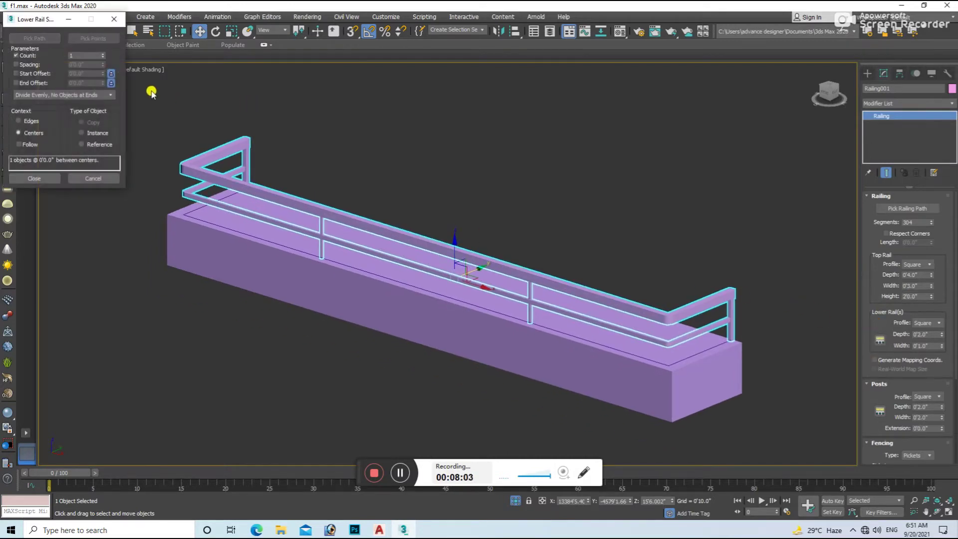
left_click_drag(103, 55, 107, 81)
left_click(42, 179)
Render the path line as a rectangular 0.5-inch-wide section with increased length, forming a panel
left_click(345, 263)
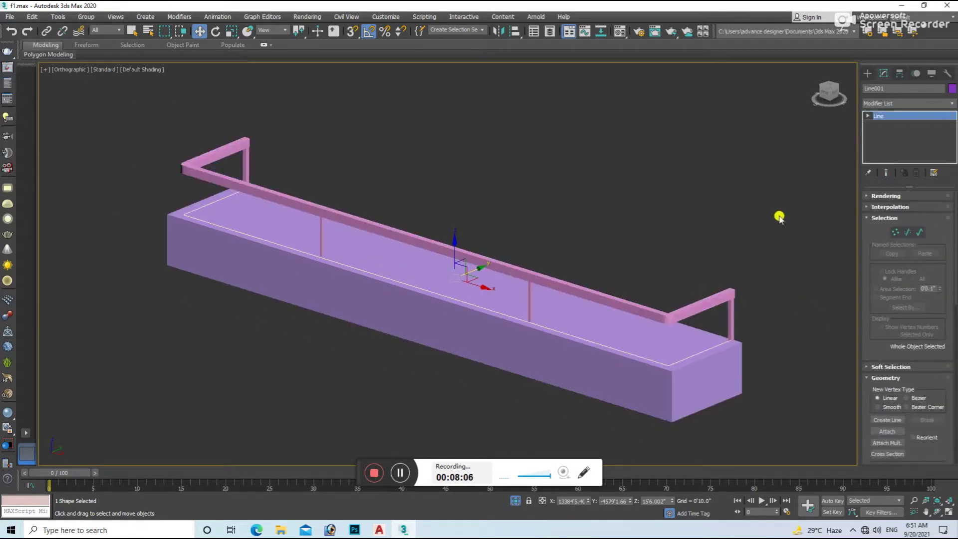
left_click(886, 195)
left_click(873, 214)
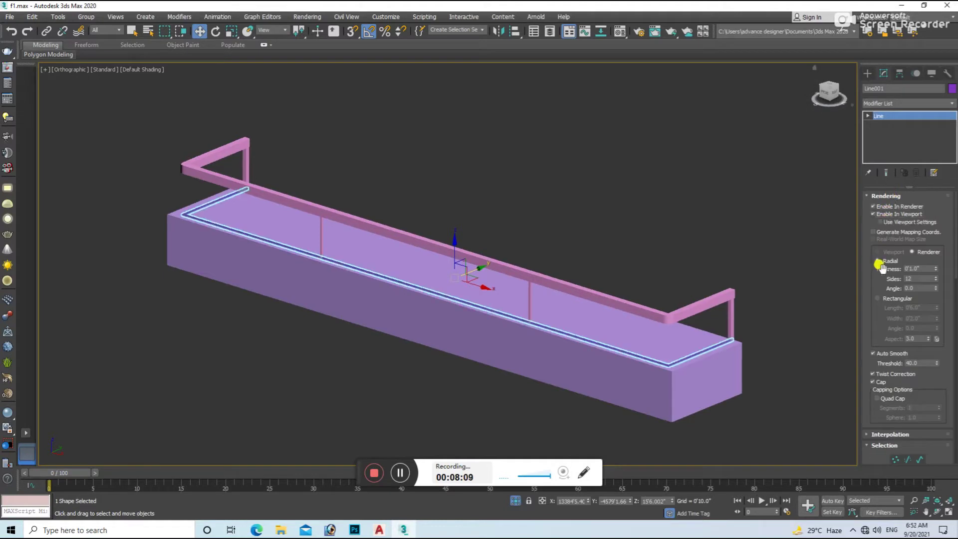
left_click(878, 298)
type("0.5")
key("Return")
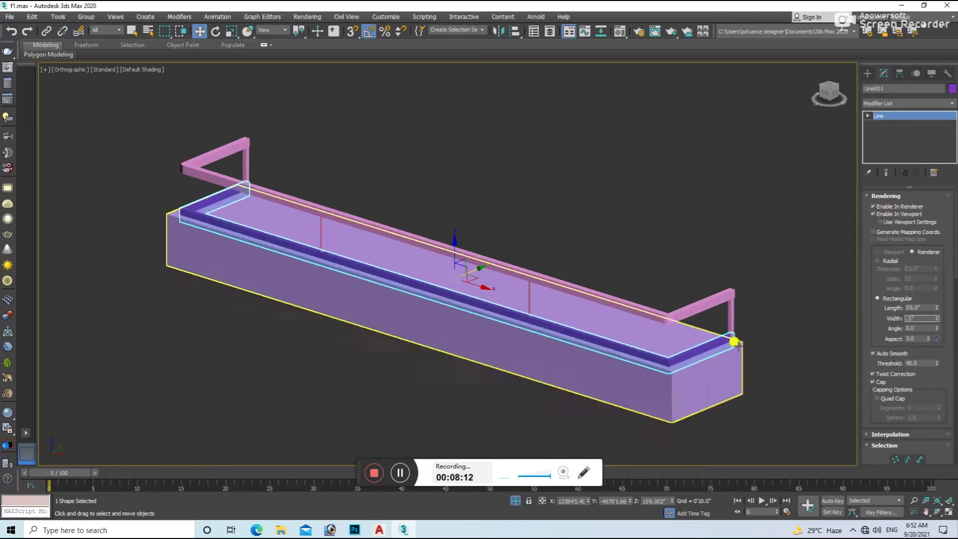
left_click_drag(937, 308, 20, 115)
Convert the panel to an Editable Poly and exit isolation to show the whole building
right_click(299, 196)
mouse_move(322, 300)
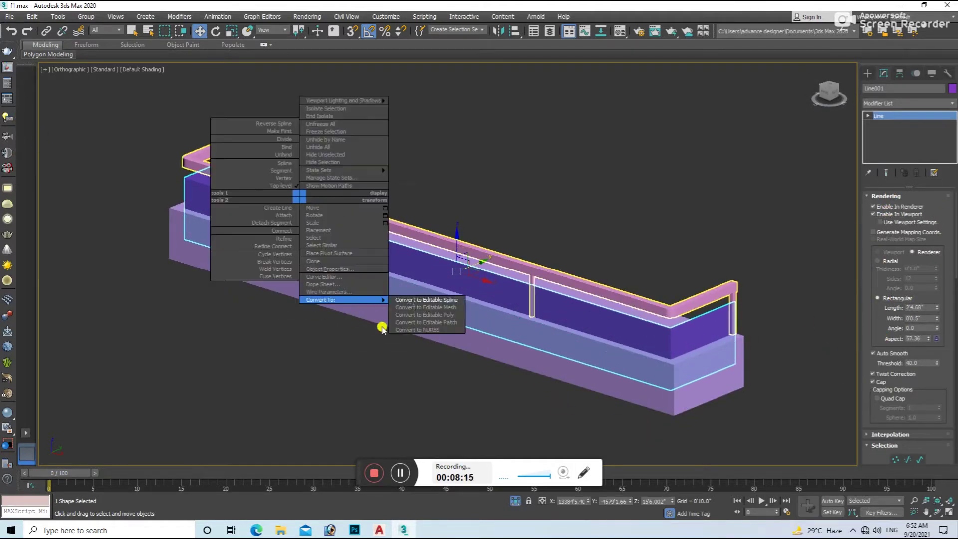
left_click(437, 315)
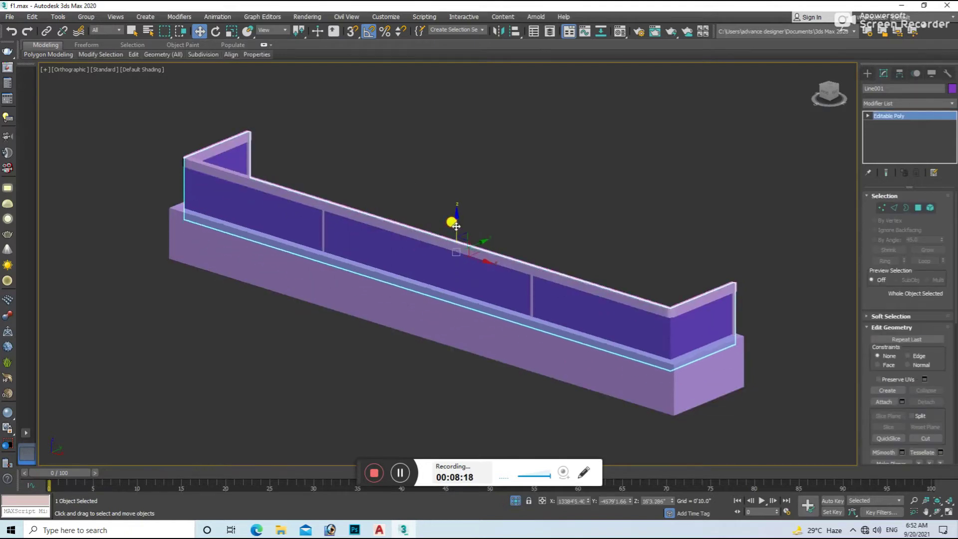
scroll(451, 220, "down", 3)
left_click(526, 501)
scroll(510, 385, "down", 3)
left_click(370, 348)
scroll(528, 368, "up", 5)
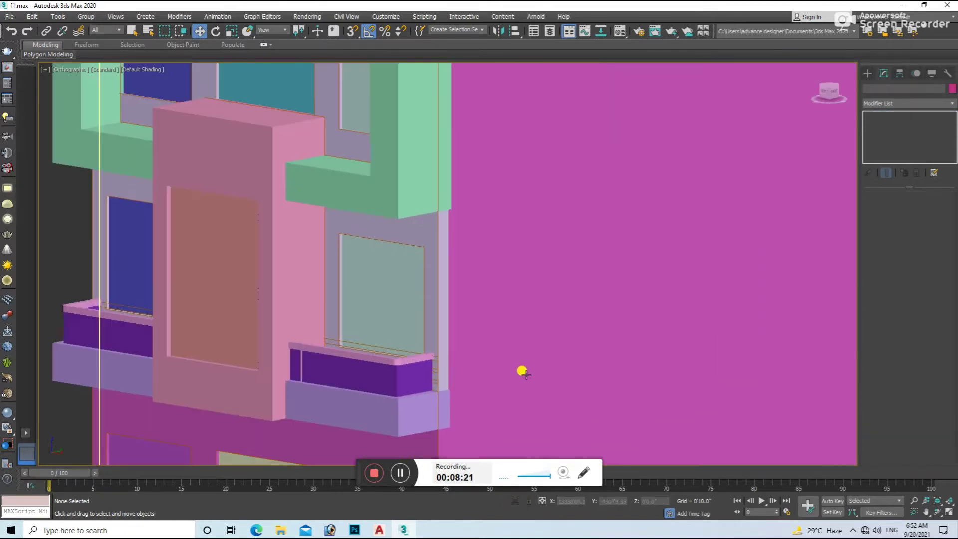
Shift-copy the railing and glass panel up to the top floor in Front view
left_click(386, 361)
left_click(353, 381, "ctrl")
key("f")
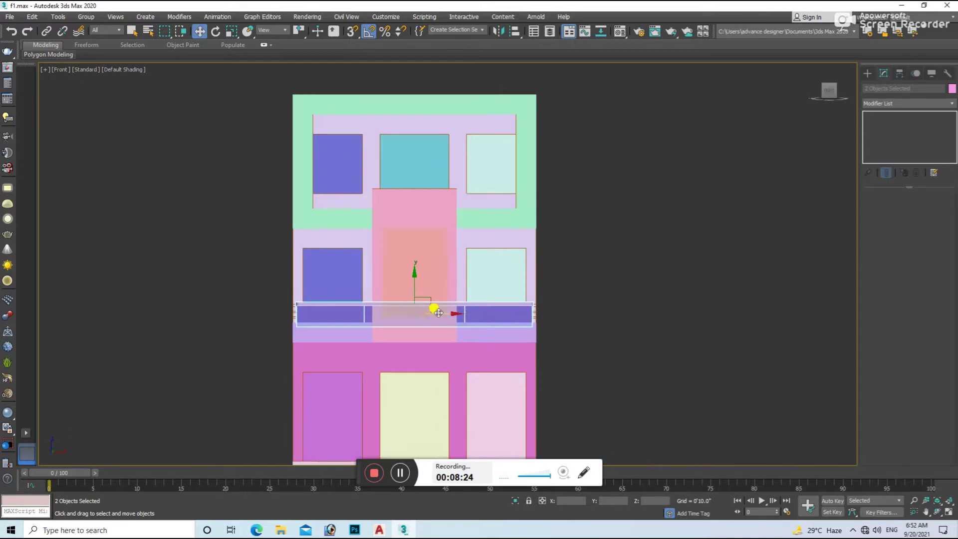
left_click_drag(417, 285, 427, 170, "shift")
left_click(480, 306)
Check the copy in Perspective and Top views, then clear the selection
key("p")
scroll(655, 282, "down", 4)
left_click(514, 284)
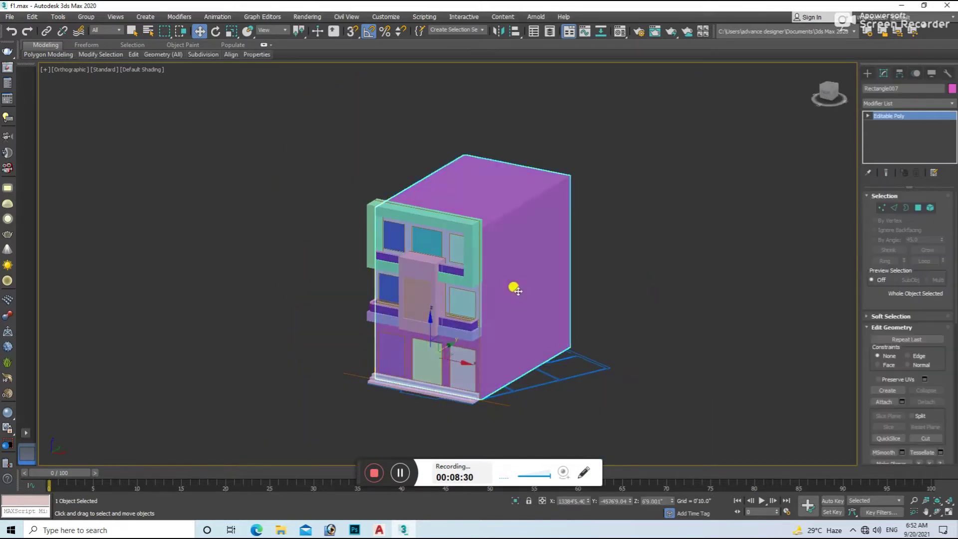
key("t")
scroll(496, 274, "down", 4)
left_click(698, 200)
left_click(867, 73)
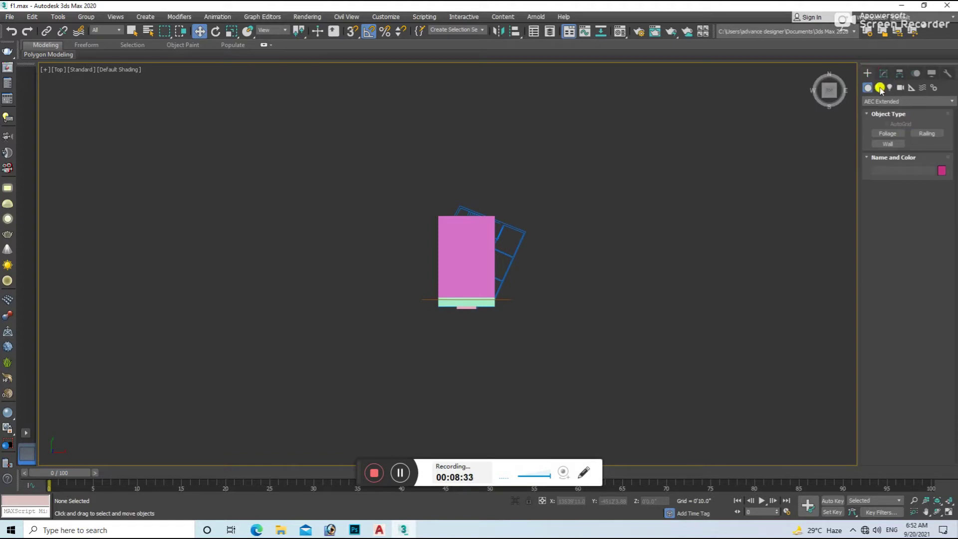
Draw a large ground plane and move it under the building
left_click(908, 101)
left_click(927, 175)
scroll(661, 244, "down", 2)
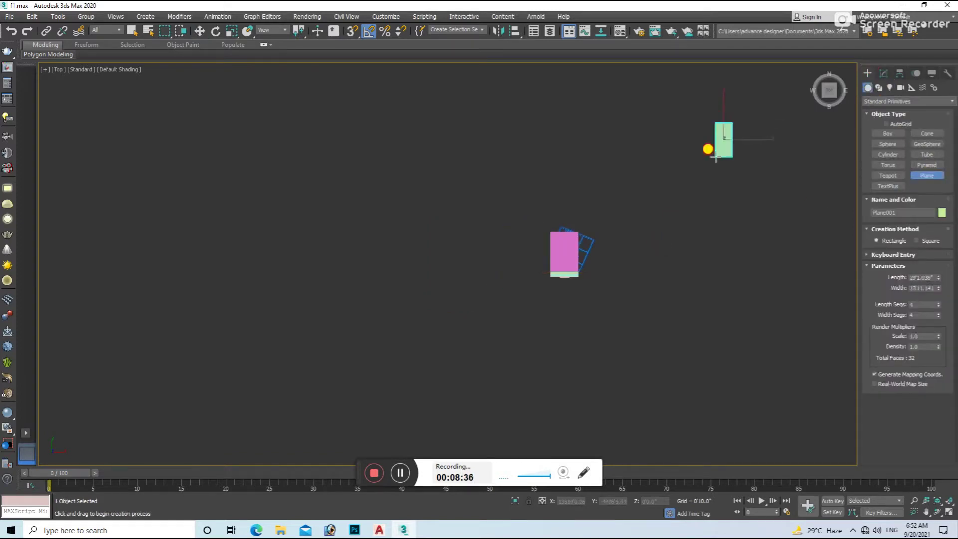
left_click_drag(732, 122, 250, 492)
key("w")
left_click(522, 306)
mouse_move(523, 305)
left_mouse_down()
mouse_move(589, 306)
mouse_move(559, 243)
left_mouse_up()
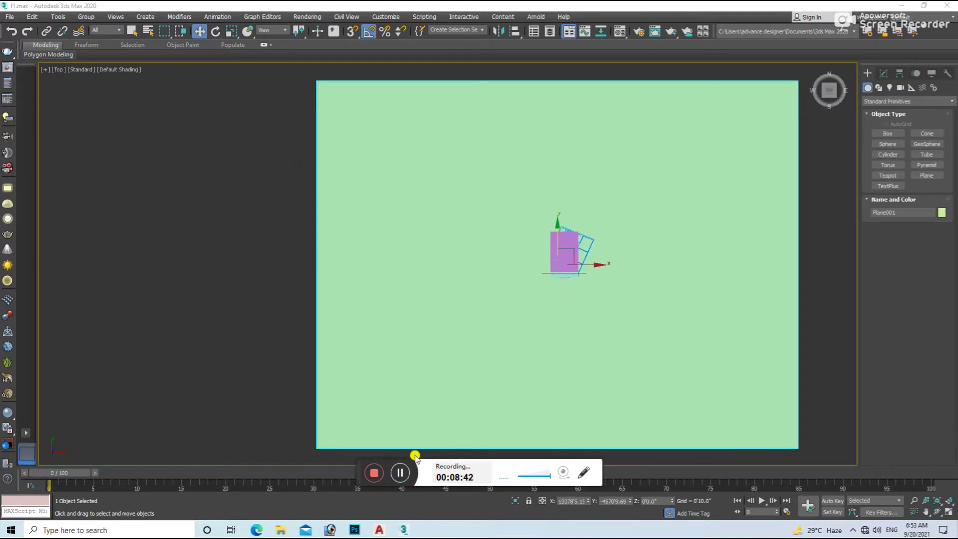
Try camera view shortcuts, dismiss the no-camera warning, and return to Top view
key("f")
key("l")
left_click(501, 222)
key("u")
key("c")
left_click(525, 244)
left_click(498, 250)
key("t")
scroll(498, 250, "down", 2)
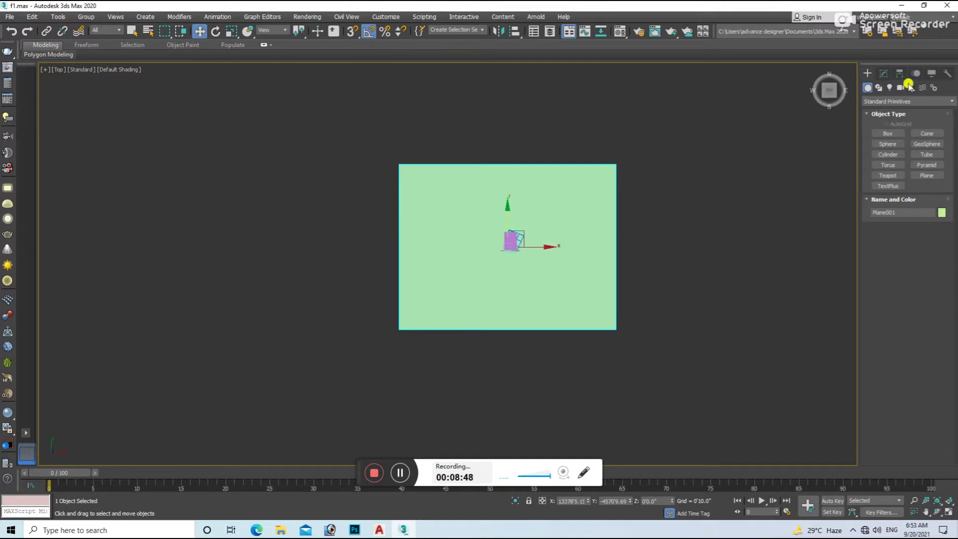
Place a VRayPhysicalCam aimed at the building and look through it
left_click(901, 87)
left_click(878, 125)
left_click(927, 133)
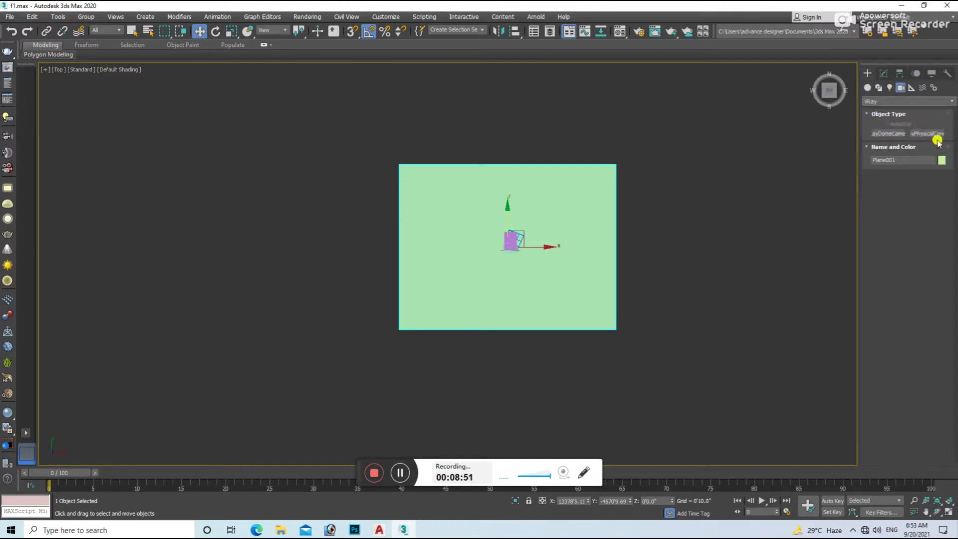
left_click_drag(498, 390, 503, 266)
right_click(508, 247)
key("c")
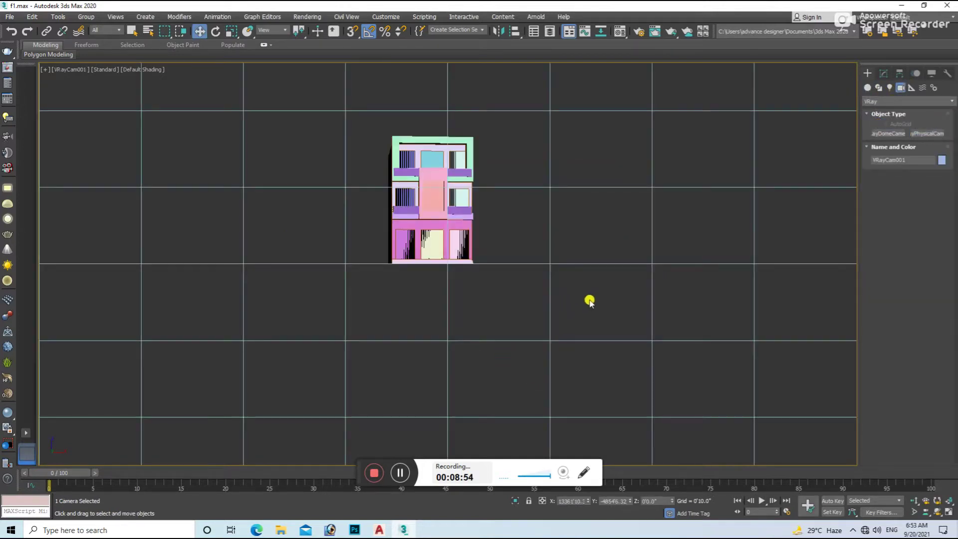
Pan and dolly the camera to frame the facade and ground, with safe frame shown
left_click(925, 512)
left_click_drag(642, 395, 621, 411)
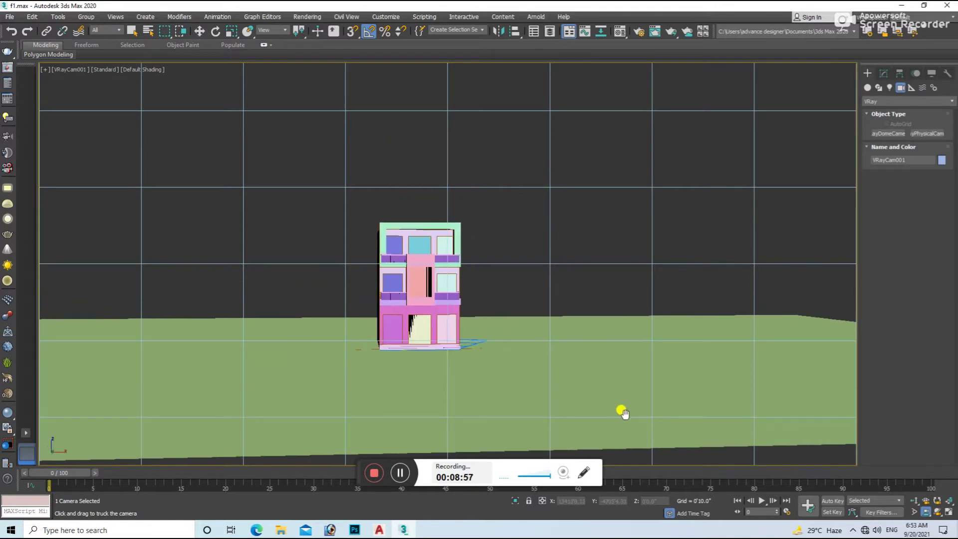
key("shift+f")
scroll(706, 349, "up", 5)
scroll(705, 371, "down", 3)
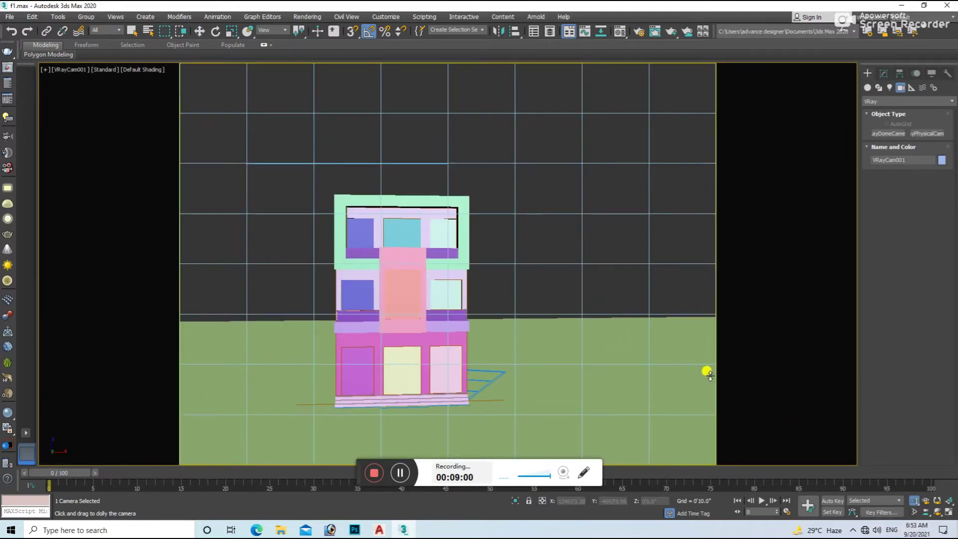
scroll(767, 389, "up", 1)
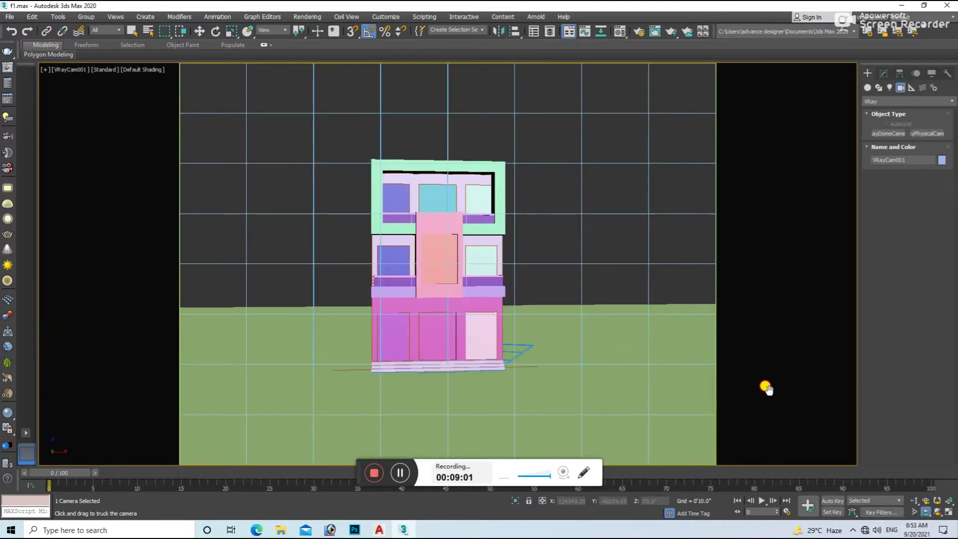
left_click(913, 501)
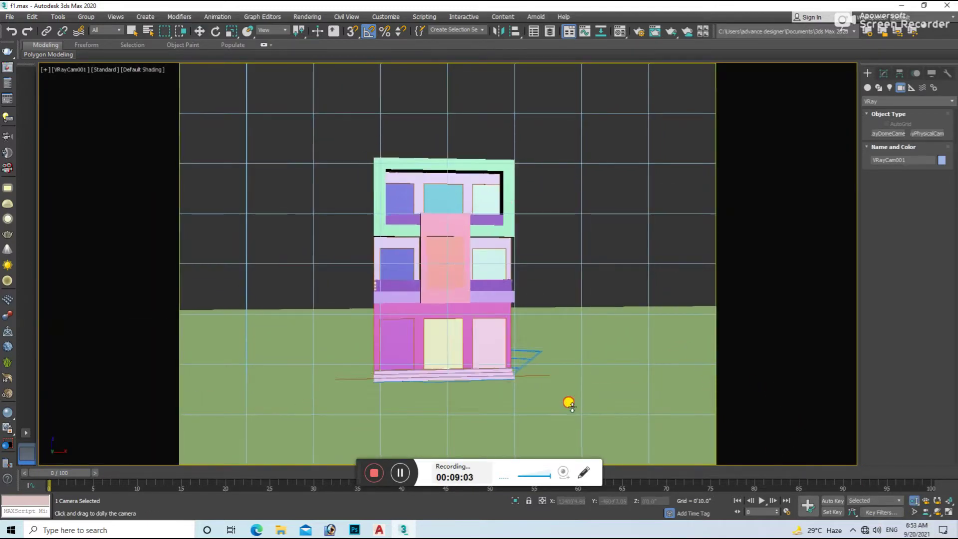
scroll(571, 395, "up", 4)
scroll(574, 389, "up", 1)
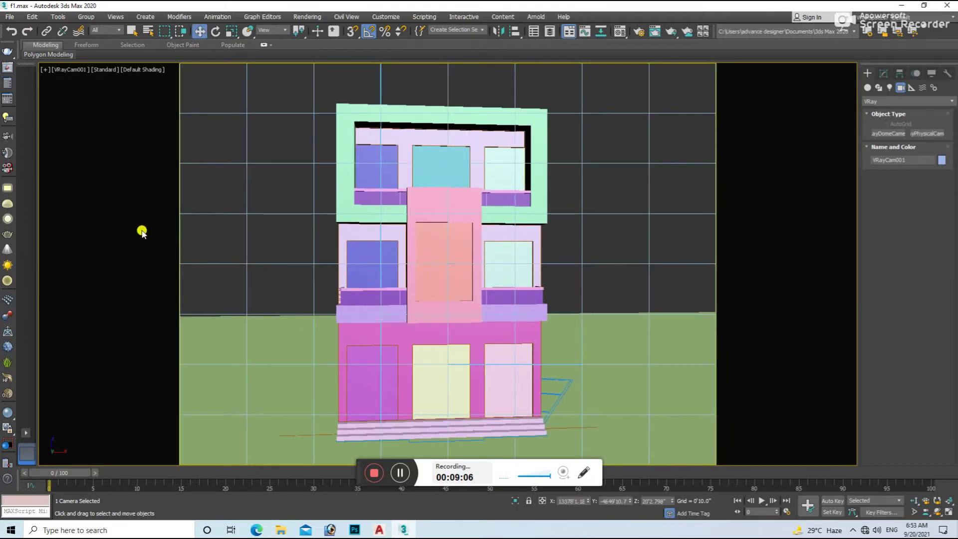
Dismiss a warning, briefly check render settings, and return to Top view
left_click(15, 84)
left_click(514, 298)
key("F10")
key("F10")
left_click(434, 250)
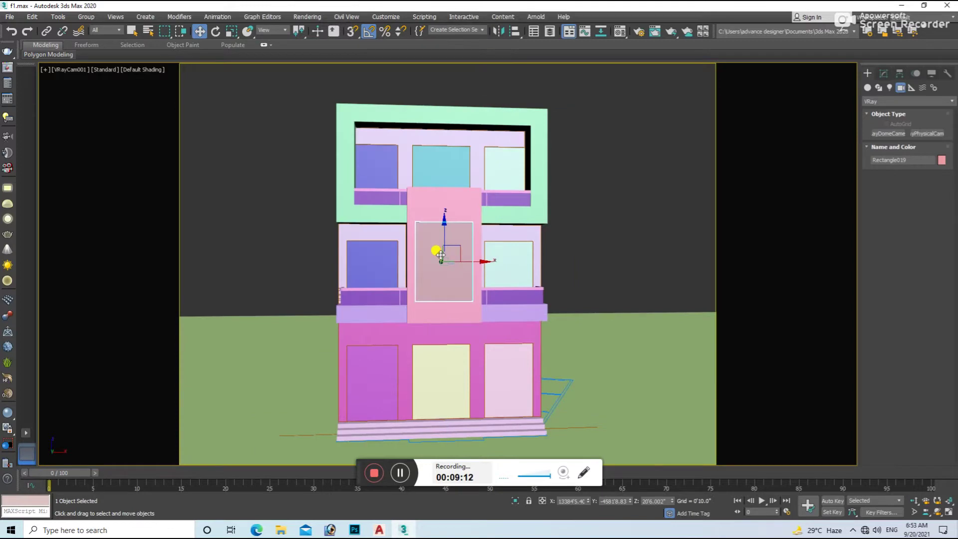
key("t")
left_click(889, 88)
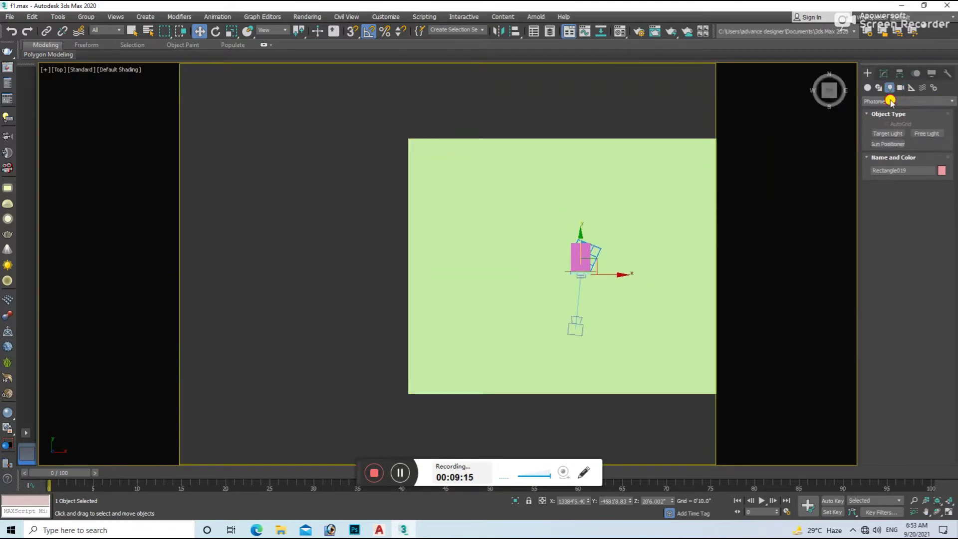
Place a VRaySun aimed at the building and accept the VRaySky environment
left_click(927, 144)
middle_click_drag(664, 369, 594, 341)
scroll(594, 341, "down", 3)
left_click_drag(593, 316, 522, 272)
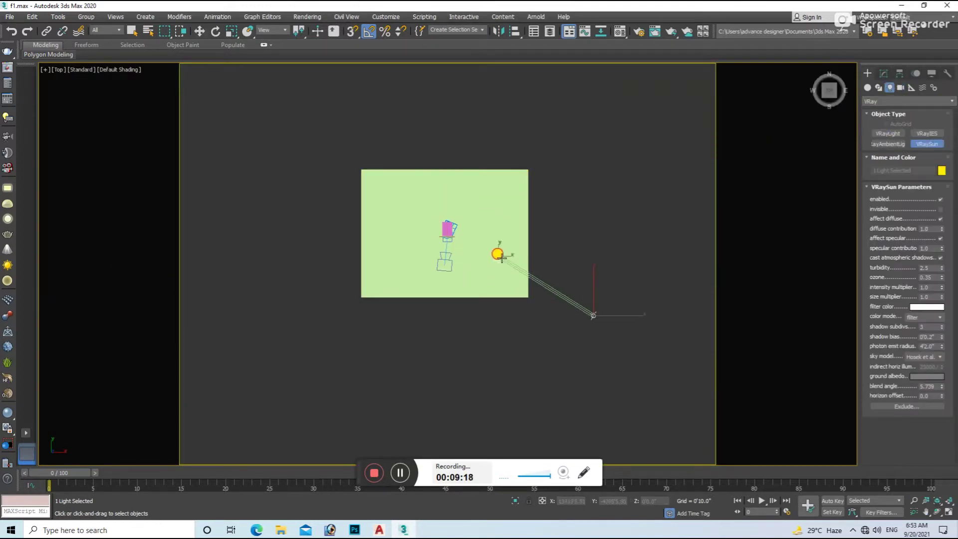
left_click(507, 295)
Check the sun placement, return to the camera view, and render a test image
key("w")
mouse_move(552, 309)
middle_mouse_down("alt")
mouse_move(567, 312)
mouse_move(531, 98)
middle_mouse_up("alt")
key("c")
left_click(883, 73)
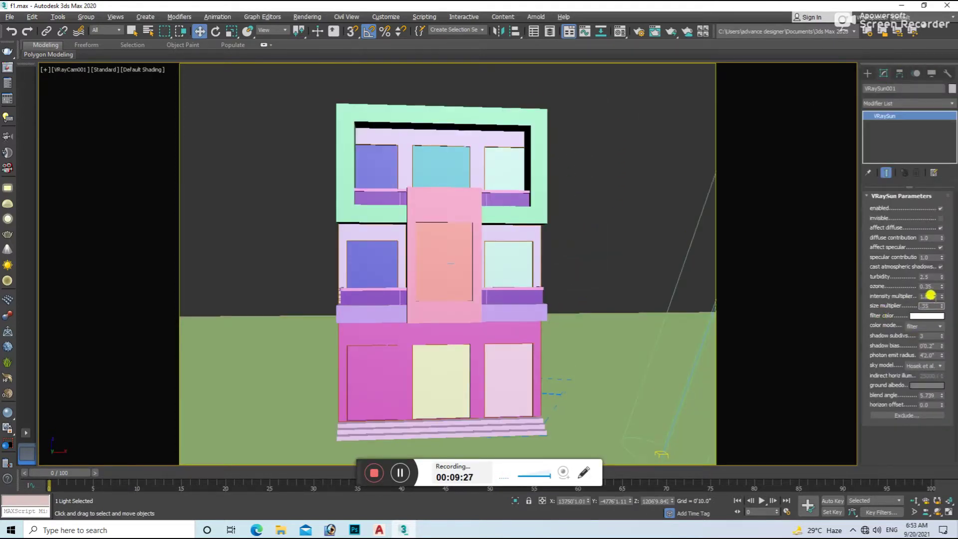
left_click(641, 336)
key("shift+q")
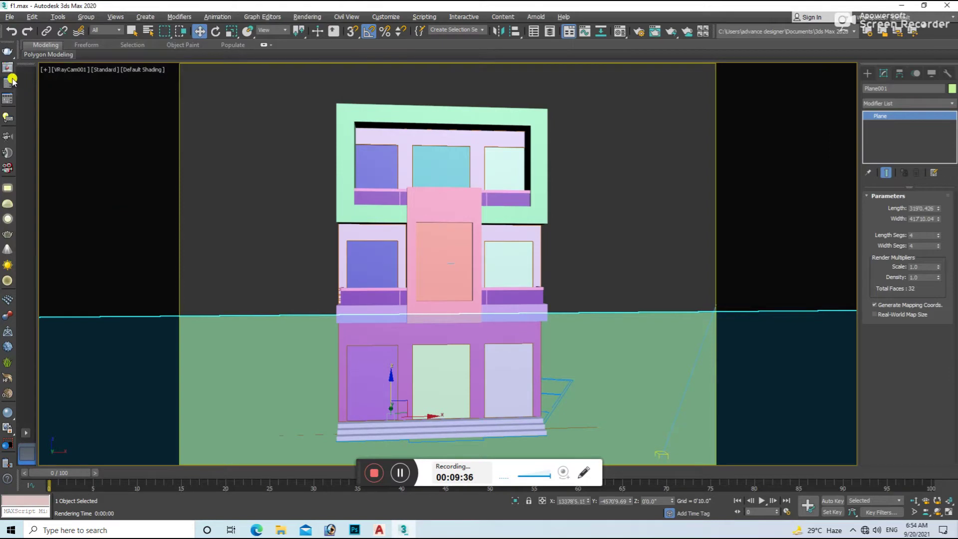
left_click(7, 81)
Switch the renderer to V-Ray GPU Next and render a test of the camera view
left_click(394, 76)
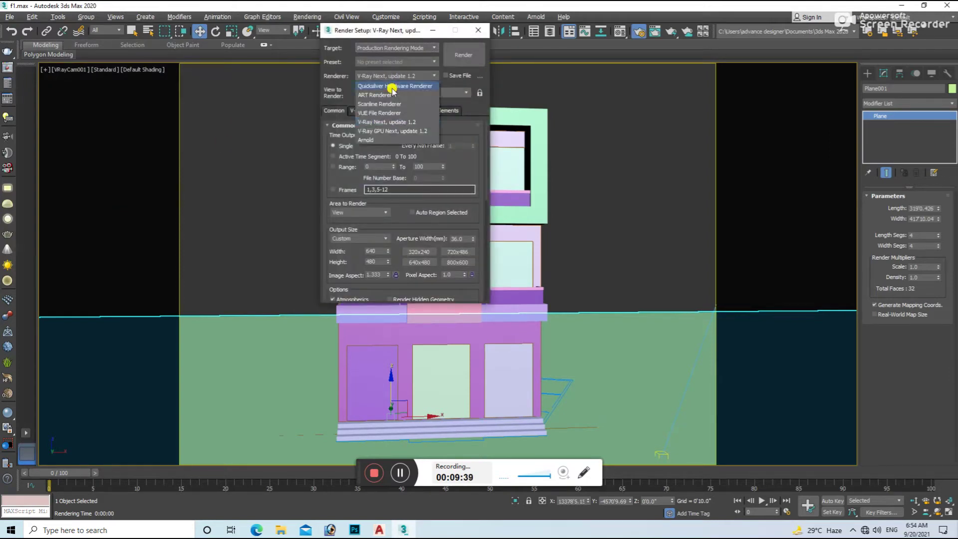
left_click(405, 131)
left_click(465, 53)
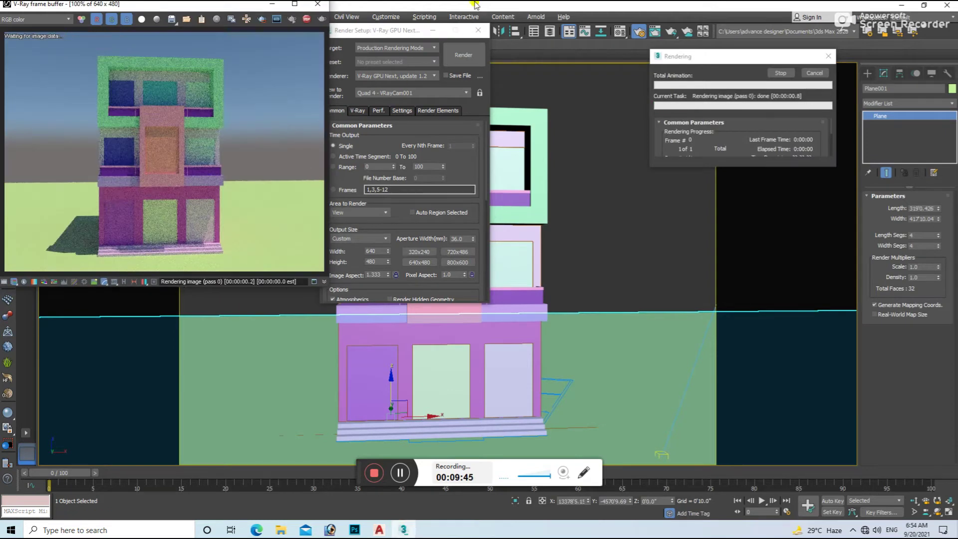
left_click(322, 5)
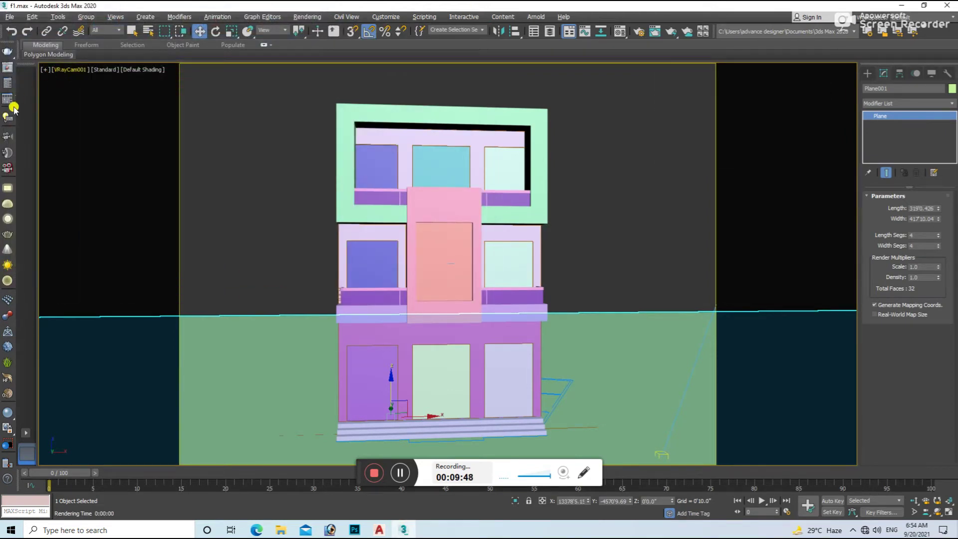
Choose an output size preset in Render Setup, then deselect the ground plane
key("F10")
left_click(359, 238)
left_click(352, 354)
left_click(478, 30)
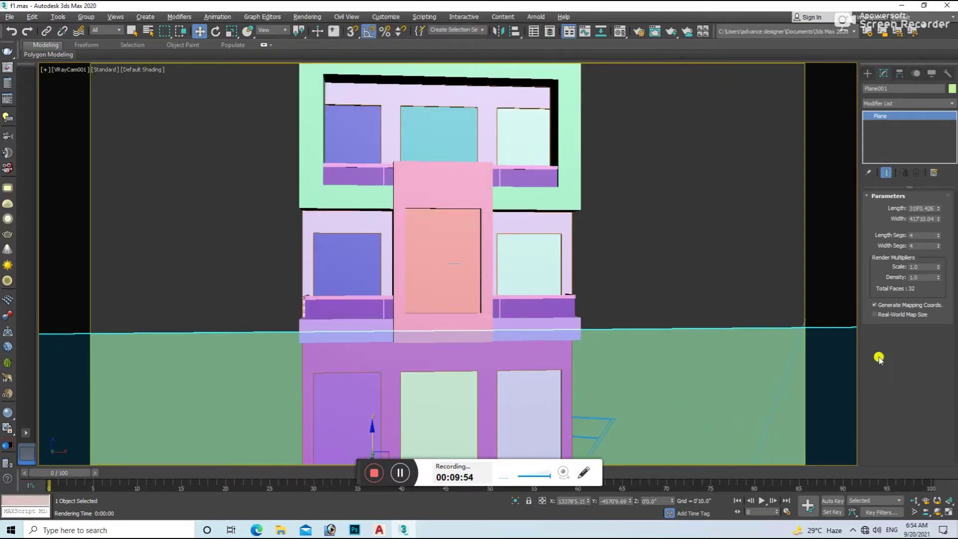
scroll(600, 330, "down", 2)
scroll(609, 332, "down", 2)
left_click(630, 228)
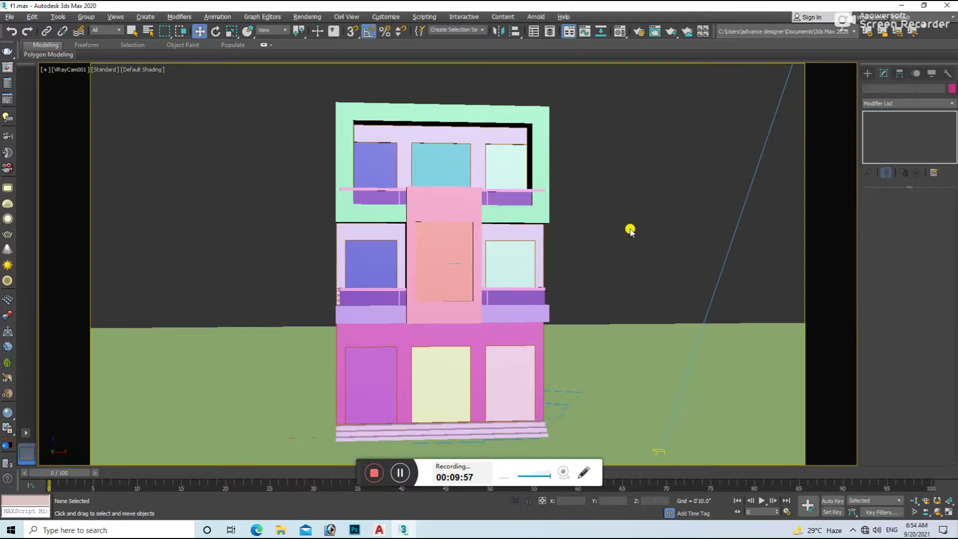
Draw a long snapped Box slab starting from the building corner in Top view
left_click(502, 344)
key("t")
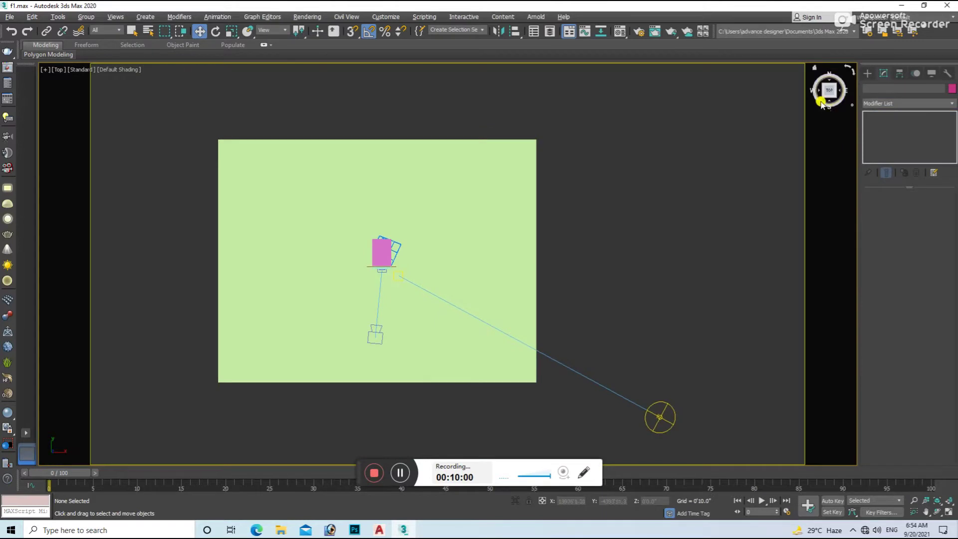
left_click(868, 73)
left_click(868, 88)
left_click(888, 133)
key("s")
scroll(393, 280, "up", 5)
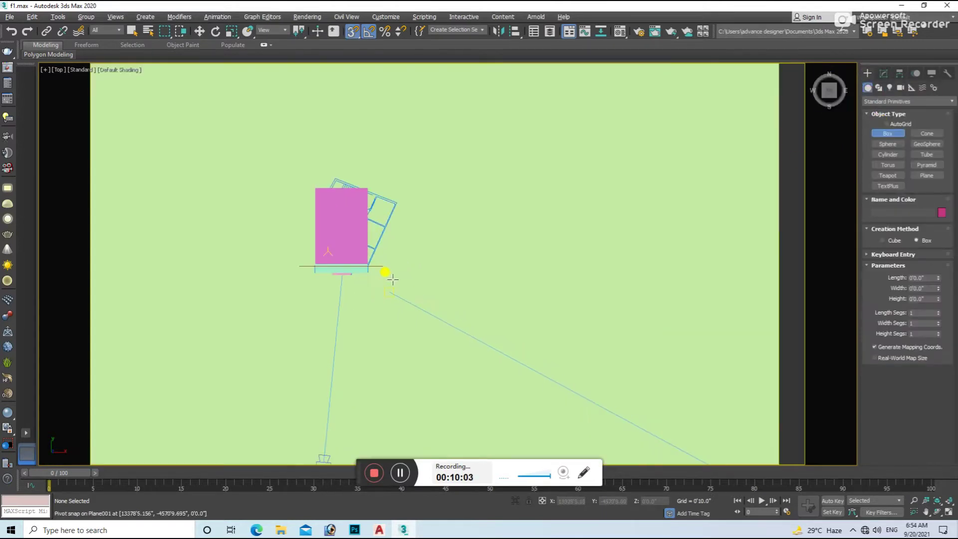
left_click_drag(369, 263, 631, 255)
left_click(660, 248)
Scale the slab's height down to low wall height in Front view
key("w")
mouse_move(551, 260)
middle_mouse_down("alt")
mouse_move(506, 242)
mouse_move(512, 228)
mouse_move(528, 236)
mouse_move(466, 222)
mouse_move(507, 216)
mouse_move(531, 240)
middle_mouse_up("alt")
key("f")
scroll(515, 231, "down", 2)
key("r")
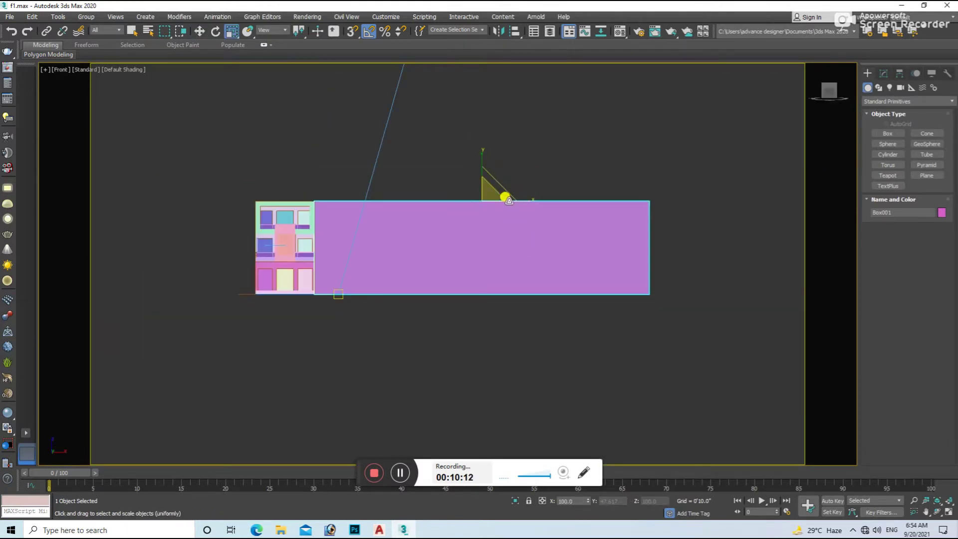
mouse_move(483, 154)
left_mouse_down()
mouse_move(490, 220)
mouse_move(485, 206)
left_mouse_up()
mouse_move(486, 206)
middle_mouse_down("alt")
mouse_move(475, 239)
mouse_move(475, 218)
mouse_move(502, 246)
mouse_move(464, 271)
mouse_move(496, 268)
middle_mouse_up("alt")
key("w")
Clone the wall slab to the building's left side and test-render from the camera
scroll(496, 268, "up", 3)
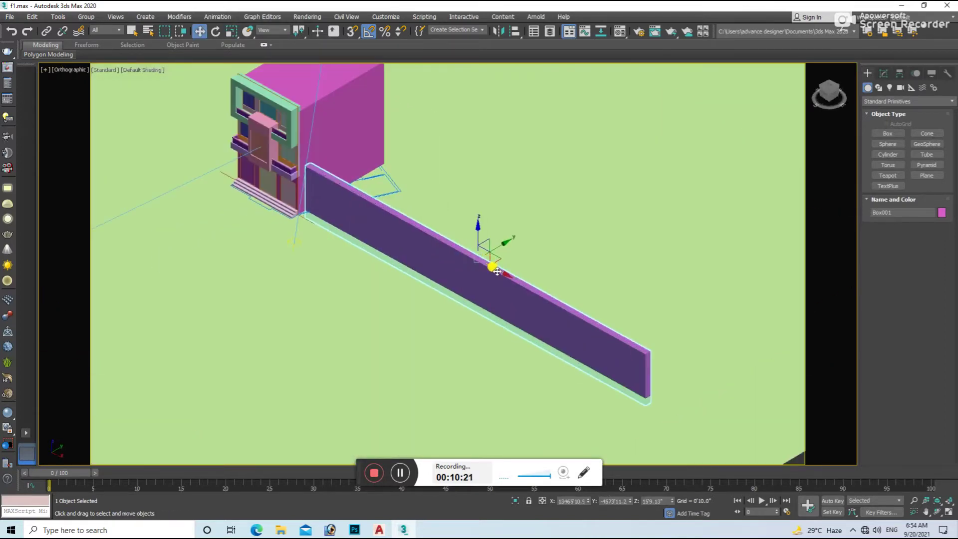
key("f")
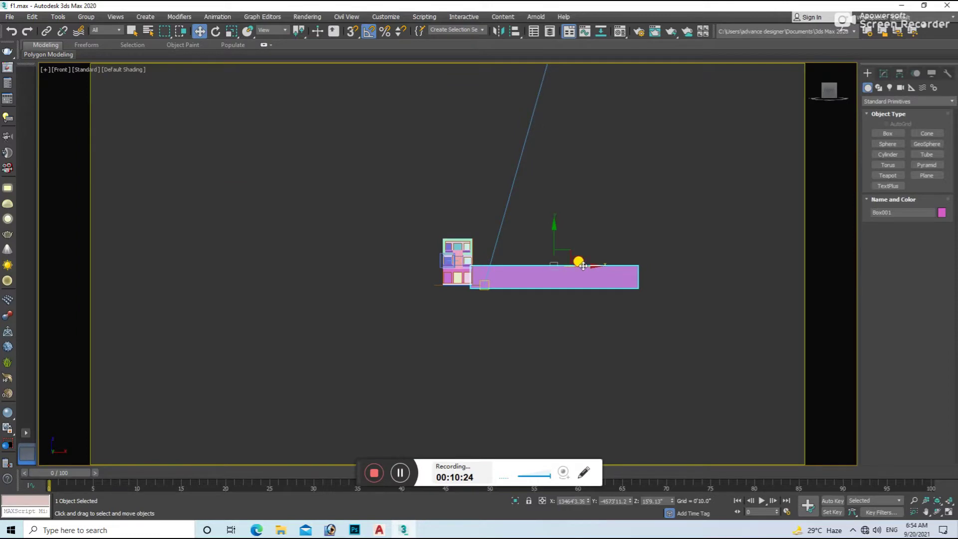
left_click_drag(578, 259, 388, 309, "shift")
left_click(483, 306)
scroll(395, 268, "up", 5)
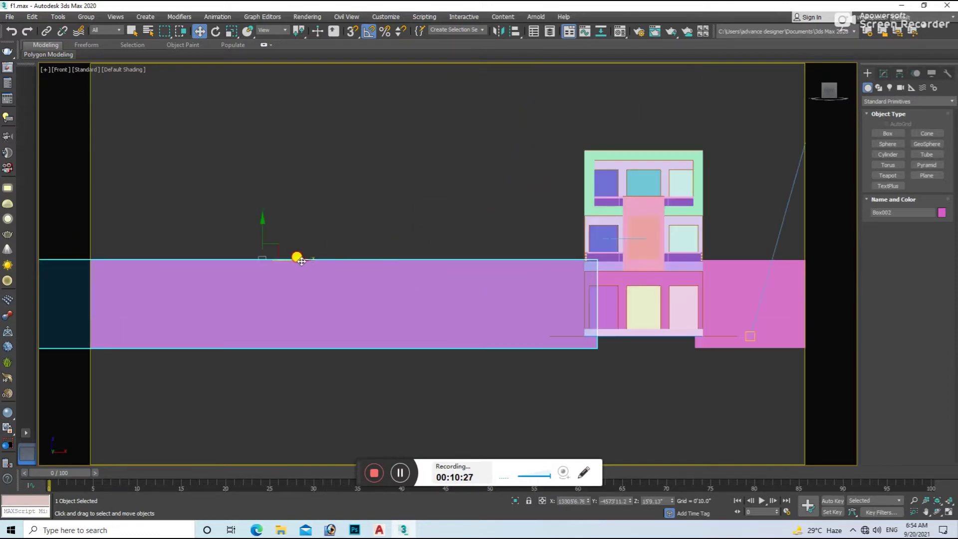
key("c")
key("shift+q")
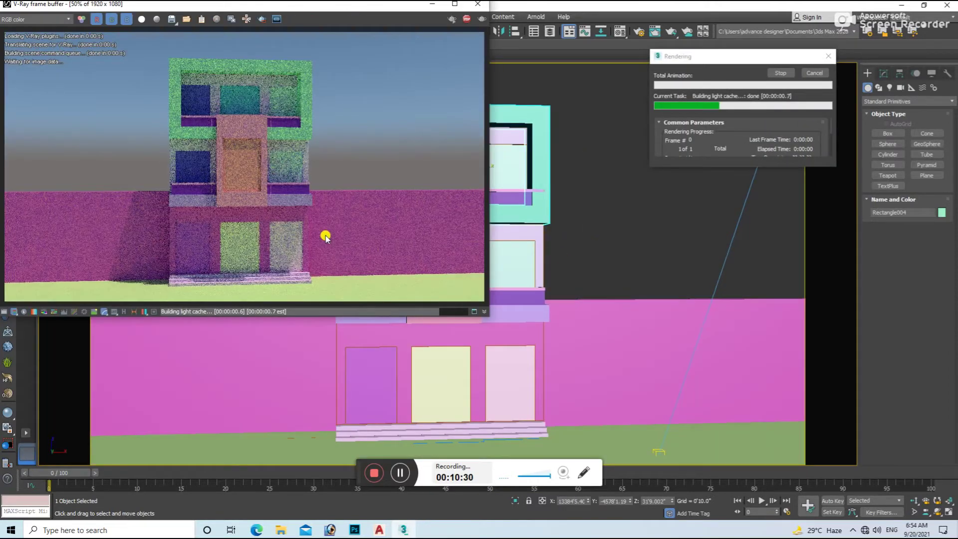
key("Escape")
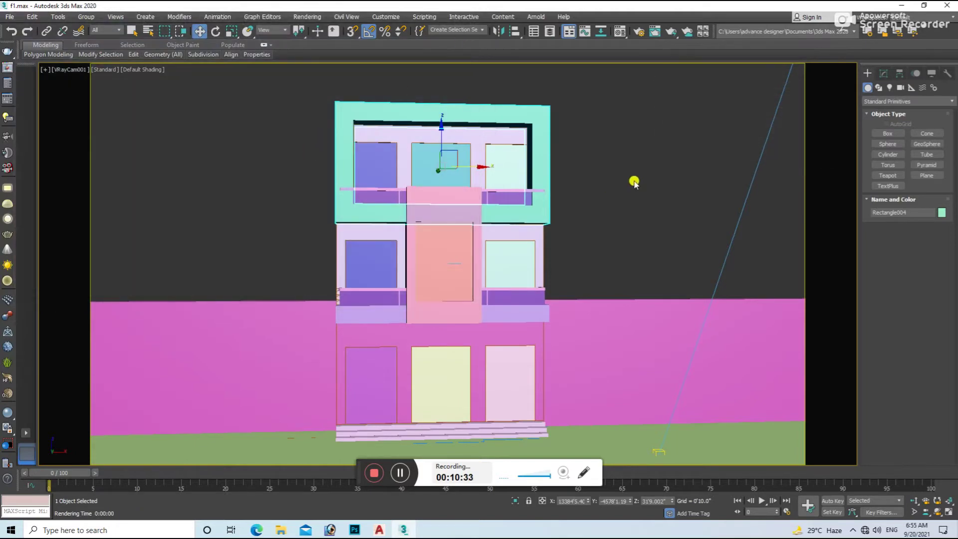
Open the Material Editor and Environment settings from the camera view
key("t")
left_click(544, 250)
left_click(541, 272)
key("c")
key("m")
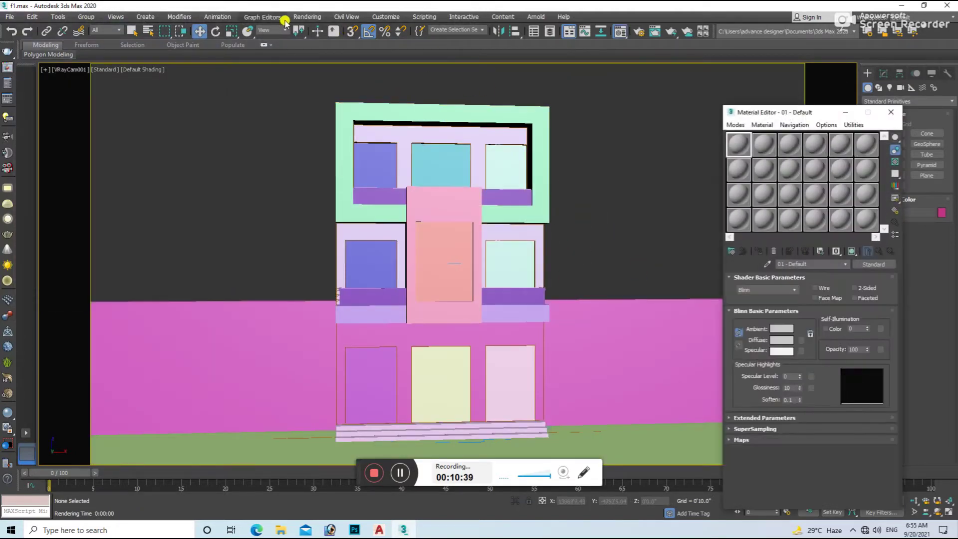
left_click(305, 17)
left_click(346, 133)
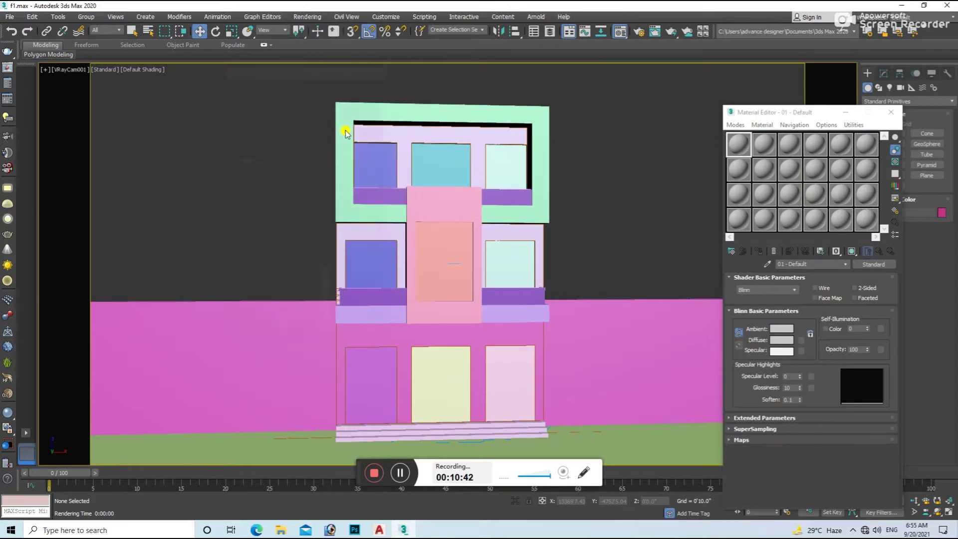
Instance the VRaySky map into a material slot, enable its specified sun, and test-render
left_click_drag(855, 213, 864, 217)
left_click(791, 342)
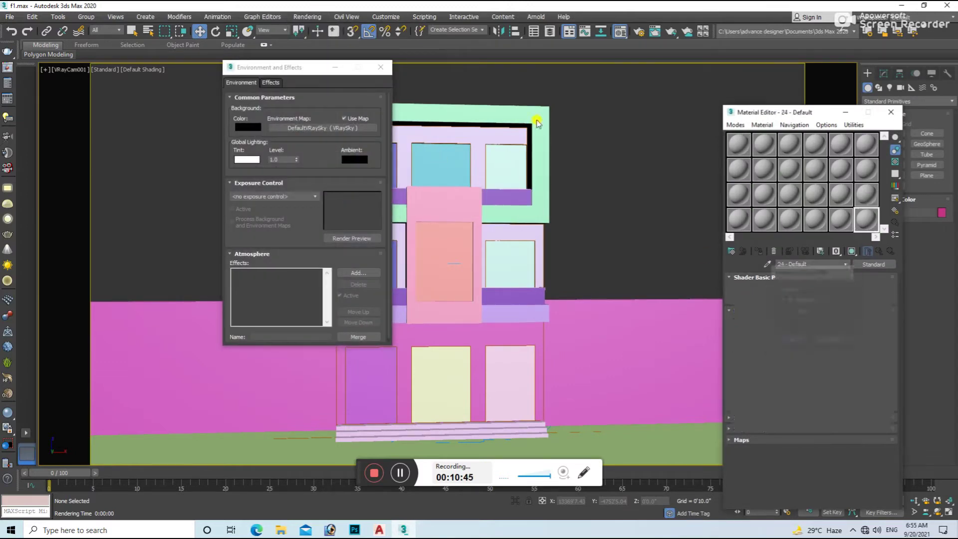
left_click(380, 67)
left_click(879, 290)
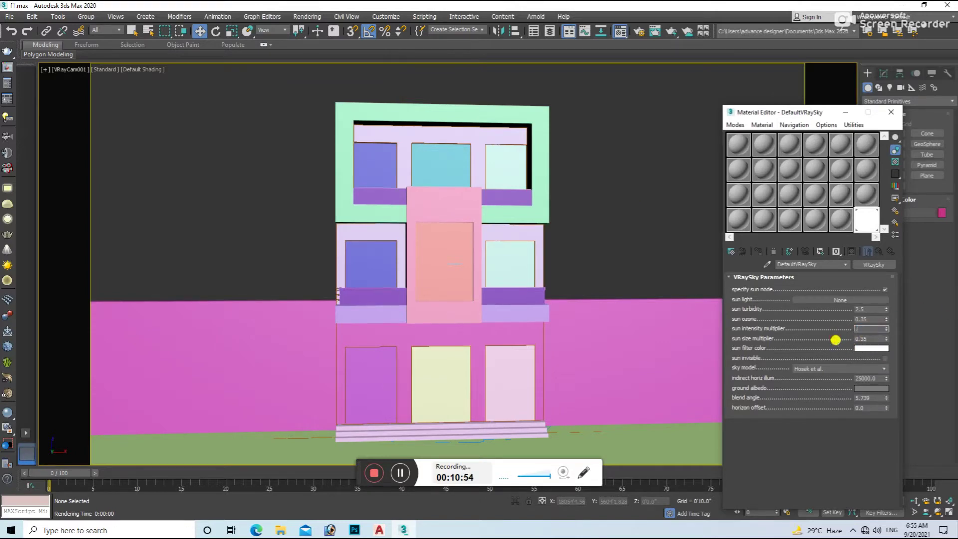
key("shift+q")
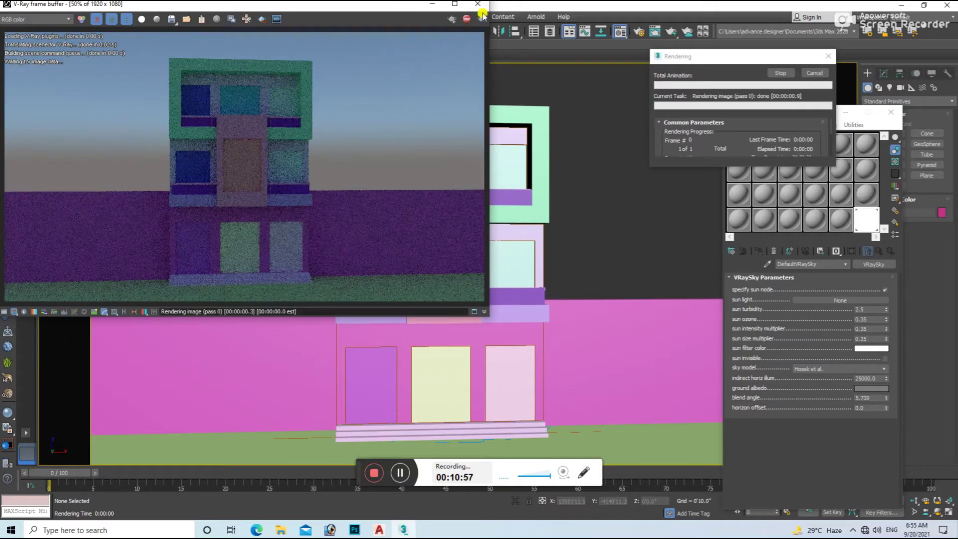
left_click(480, 4)
left_click(68, 71)
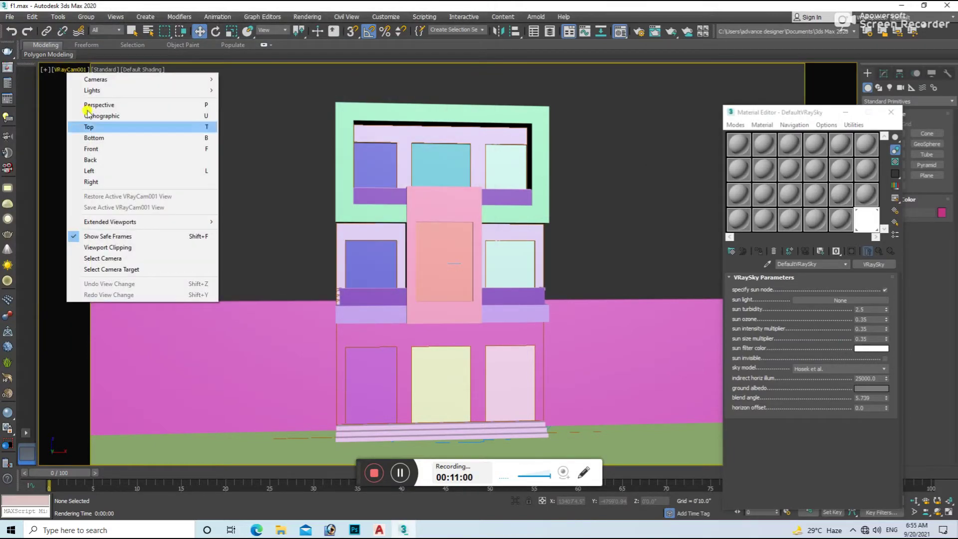
Set VRayCam001's shutter speed to 50 and white balance to Custom, dismissing the warning
left_click(124, 258)
left_click(884, 74)
left_click(890, 111)
scroll(905, 277, "down", 3)
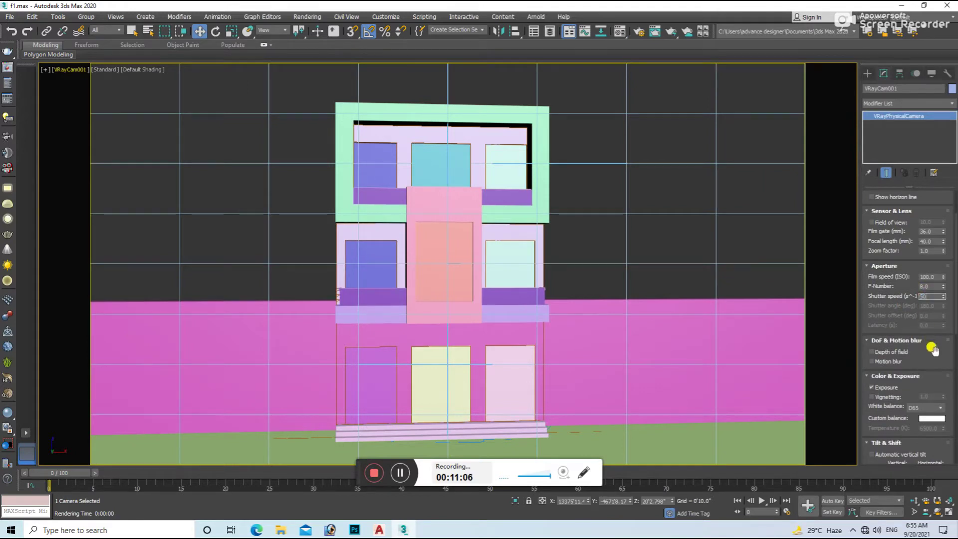
scroll(931, 343, "down", 3)
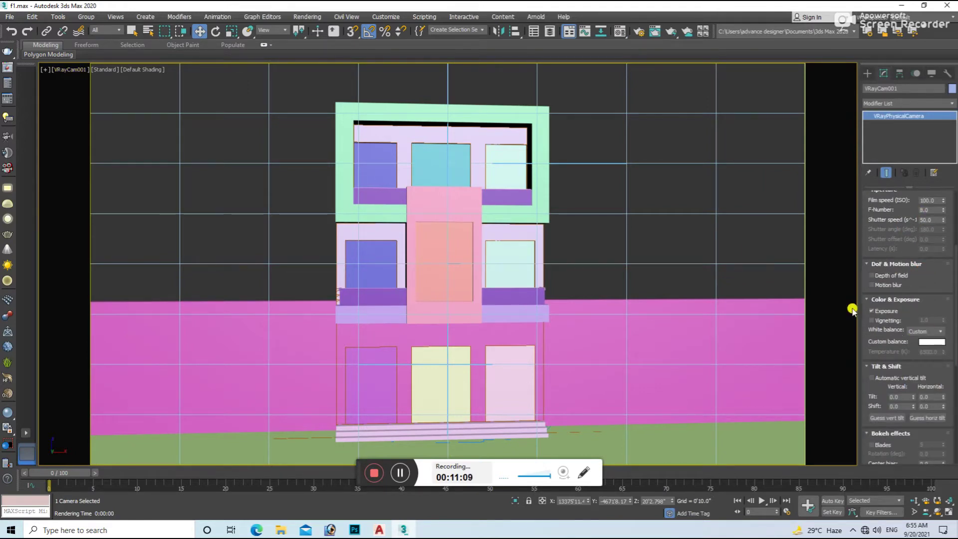
left_click(681, 208)
left_click(597, 223)
left_click(596, 213)
Test-render the brighter exposure, then select the ground-floor block for texturing
key("shift+q")
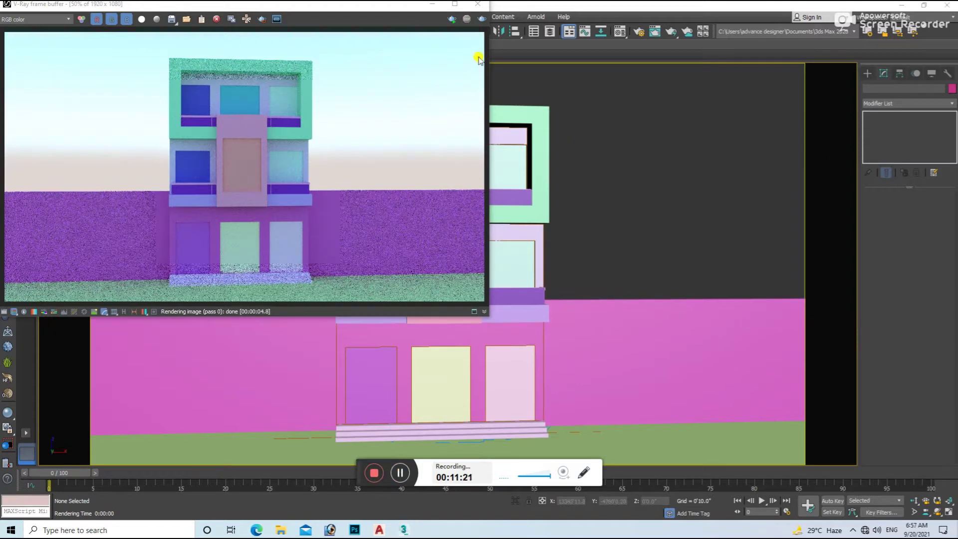
left_click(477, 4)
left_click(492, 322)
key("m")
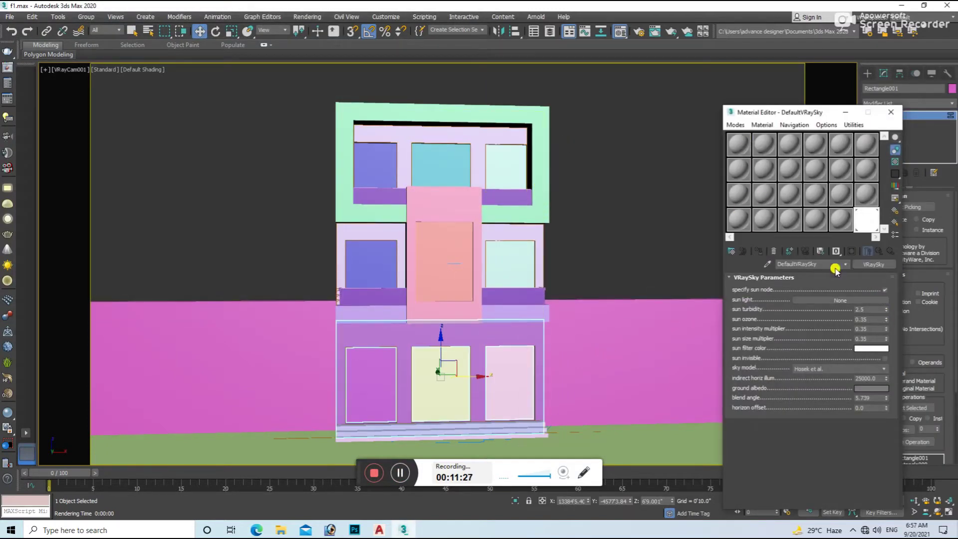
Convert the first material slot to a VRayMtl with a grey diffuse colour
left_click(746, 144)
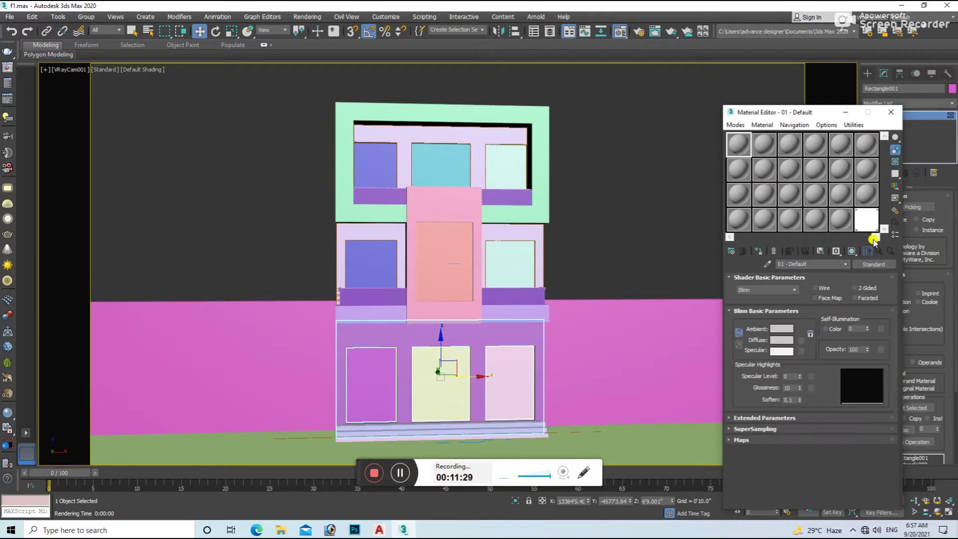
left_click(873, 268)
left_click(391, 248)
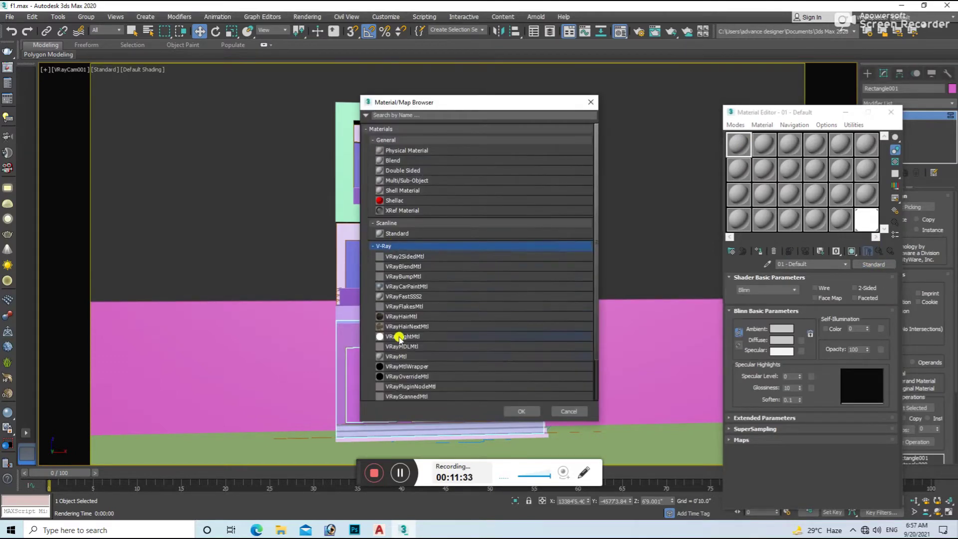
double_click(406, 356)
left_click(785, 288)
left_click_drag(352, 115, 343, 115)
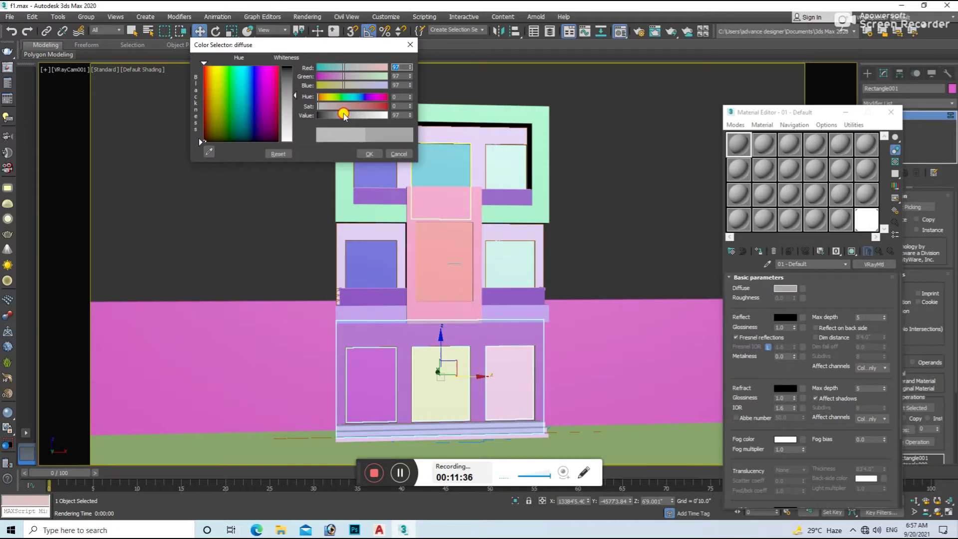
left_click(362, 156)
Test-render the grey frame, then change the diffuse to pure white and render again
left_click(555, 122)
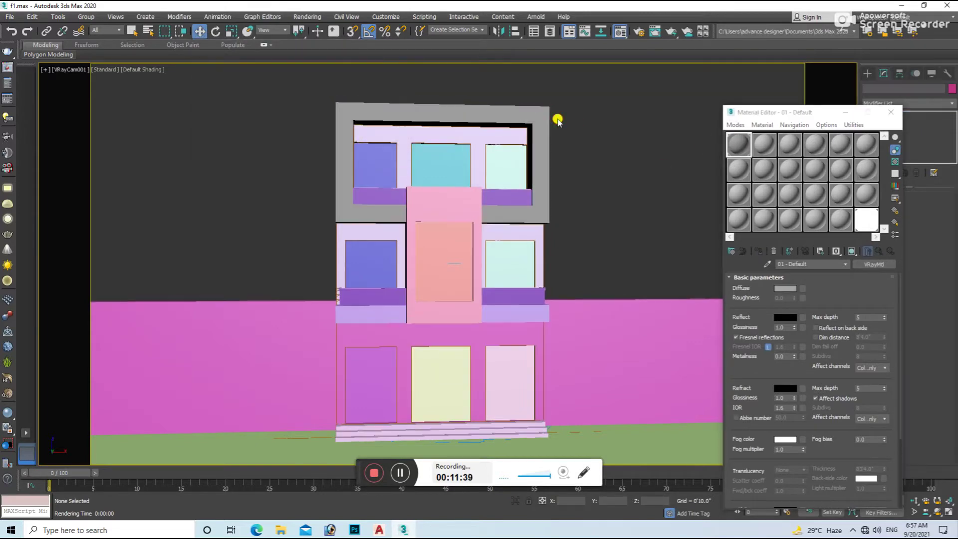
key("shift+q")
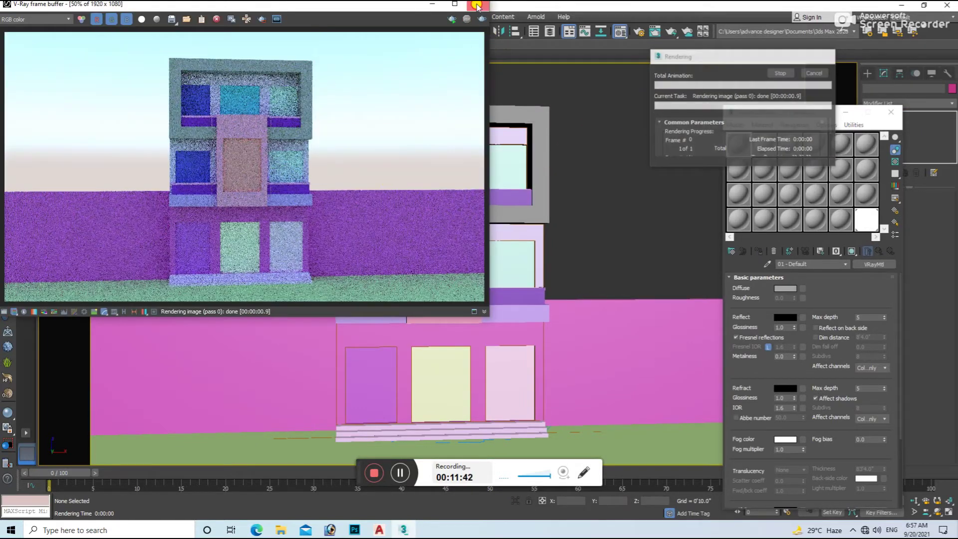
left_click(477, 3)
left_click(785, 288)
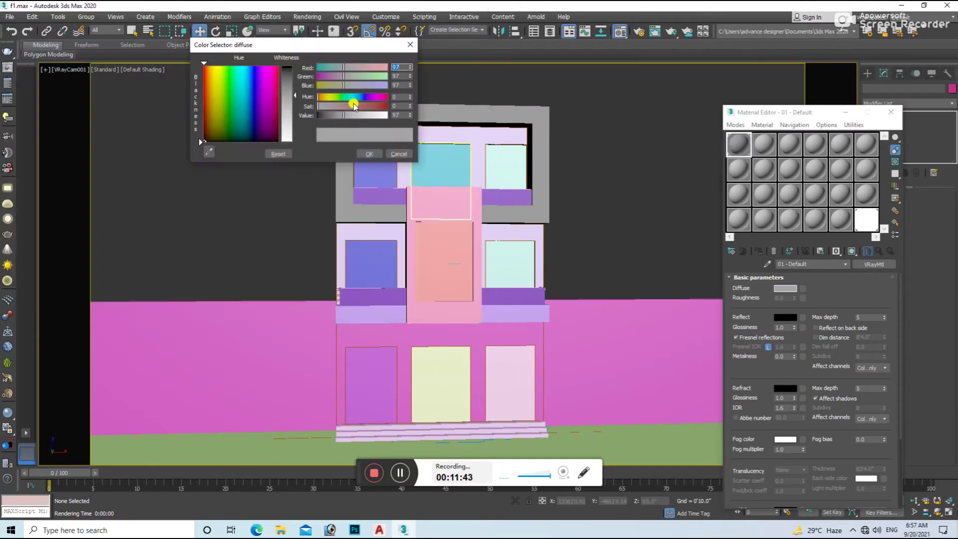
left_click(371, 154)
key("shift+q")
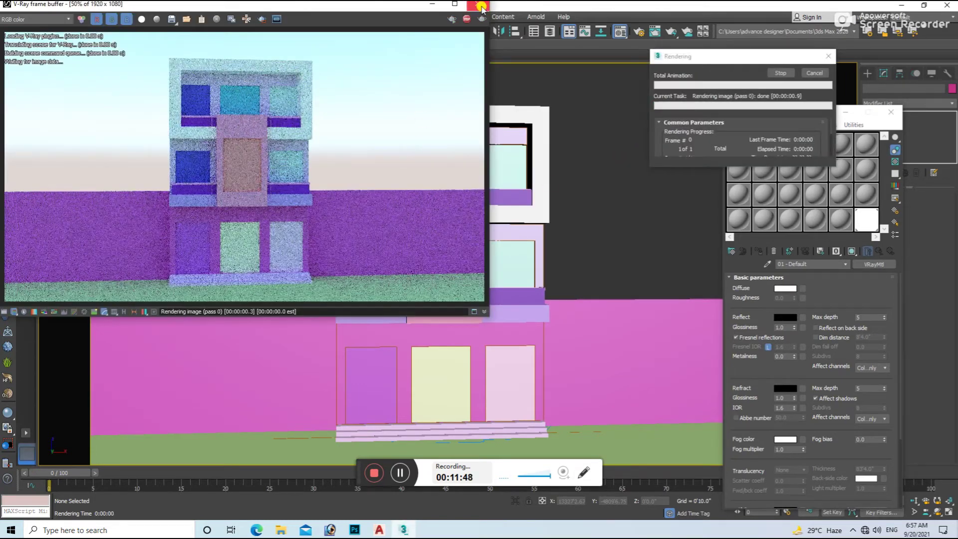
left_click(529, 120)
Select the balcony and make the second slot a VRayMtl with dark grey diffuse
left_click(543, 312)
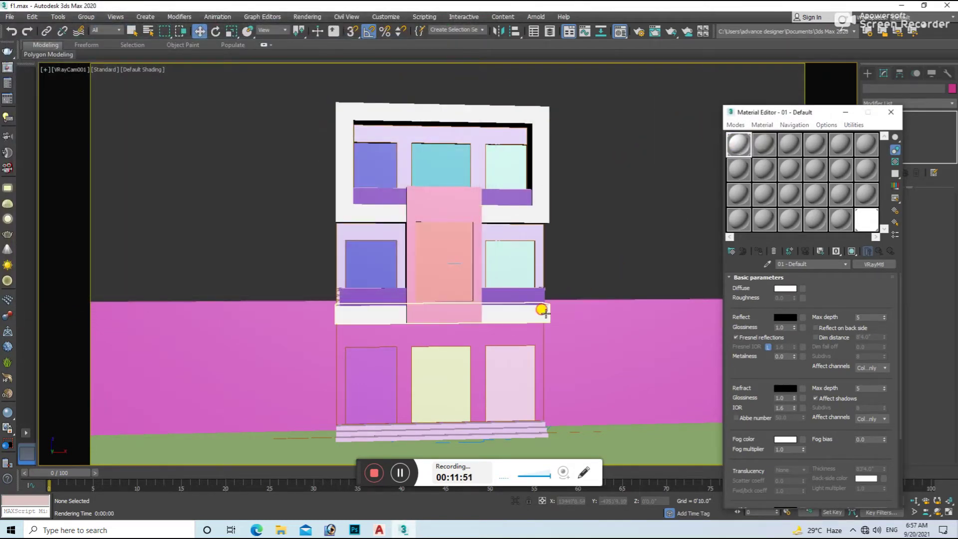
key("u")
middle_click_drag(526, 293, 536, 318, "alt")
scroll(535, 317, "up", 3)
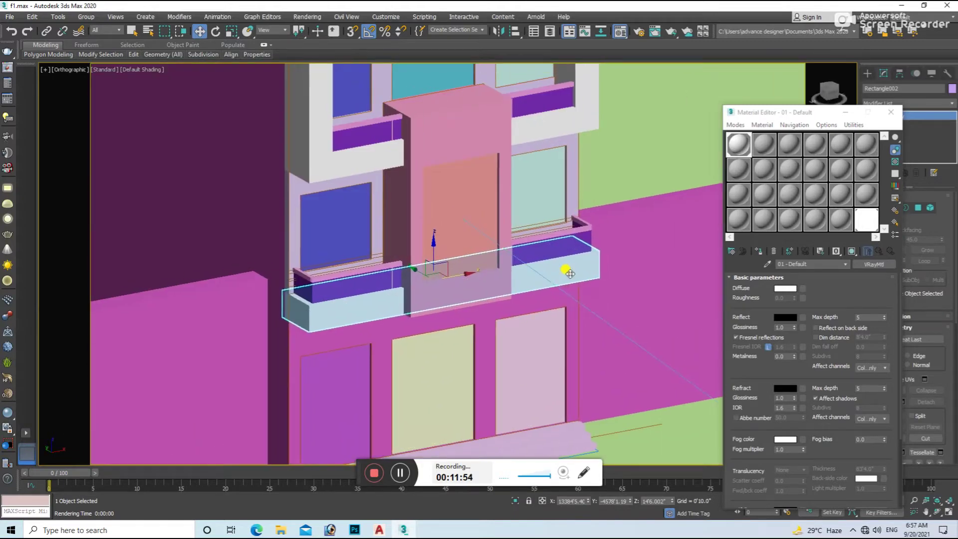
left_click(763, 145)
left_click(874, 264)
double_click(432, 357)
left_click(785, 287)
left_click_drag(338, 115, 320, 115)
left_click(369, 154)
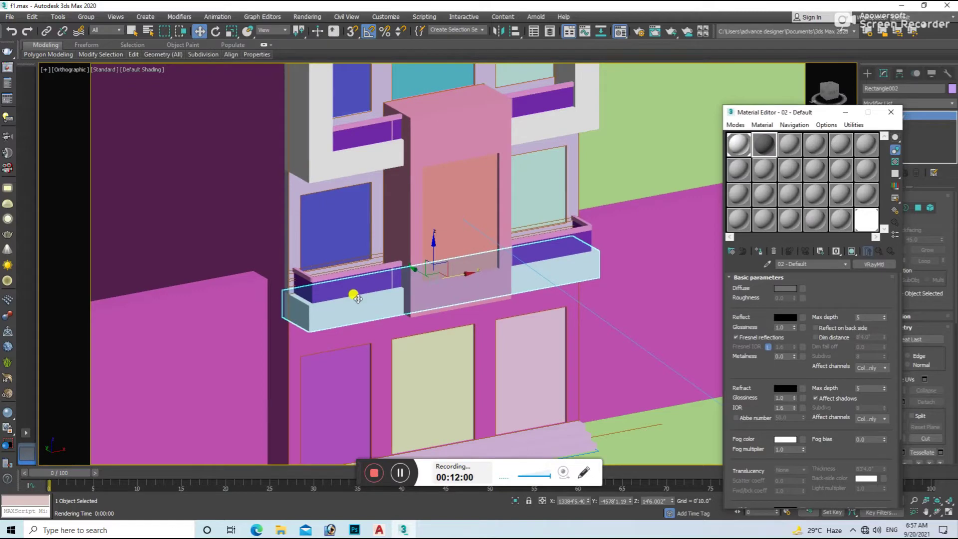
Apply the dark grey material and test-render the camera view
scroll(460, 253, "down", 3)
scroll(589, 344, "up", 1)
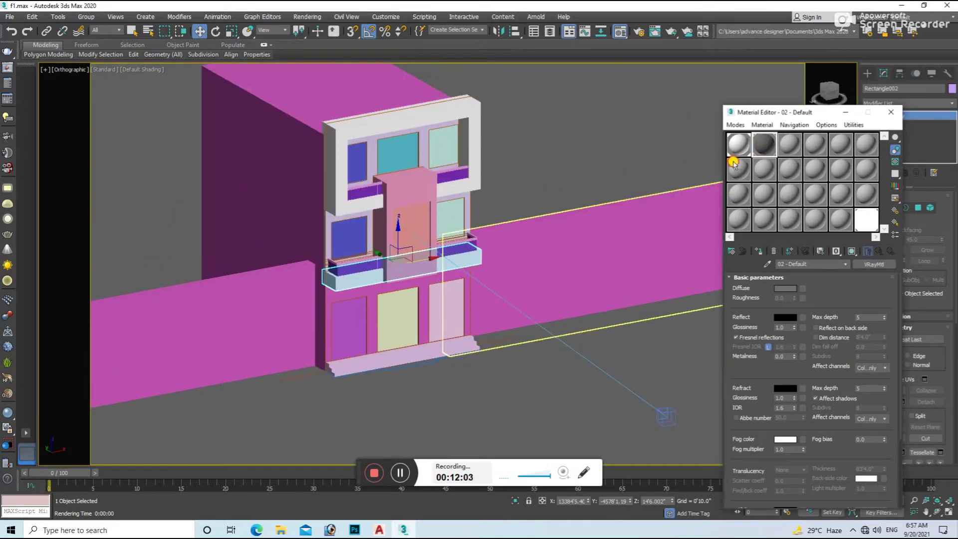
scroll(449, 199, "up", 1)
scroll(649, 164, "up", 1)
right_click(421, 202)
left_click(566, 203)
key("f")
key("shift+q")
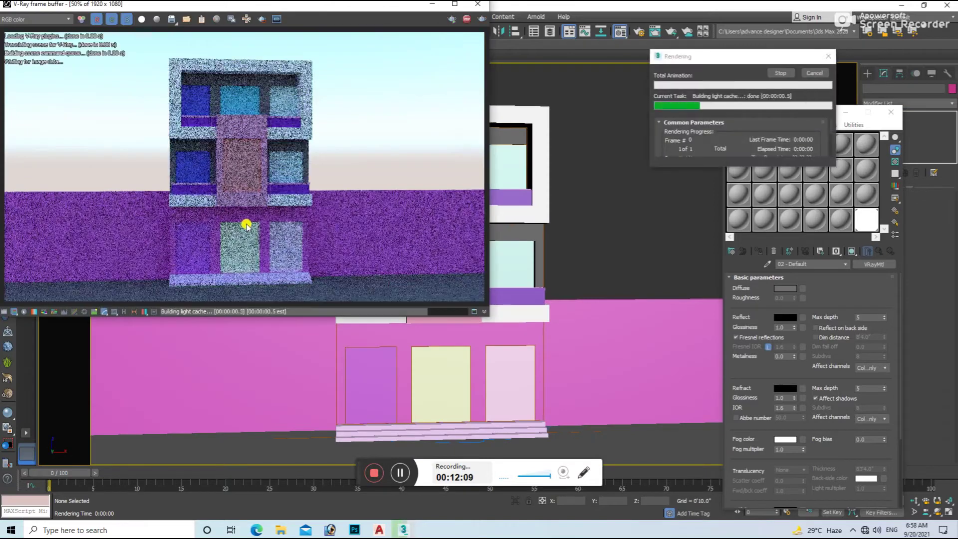
left_click(478, 4)
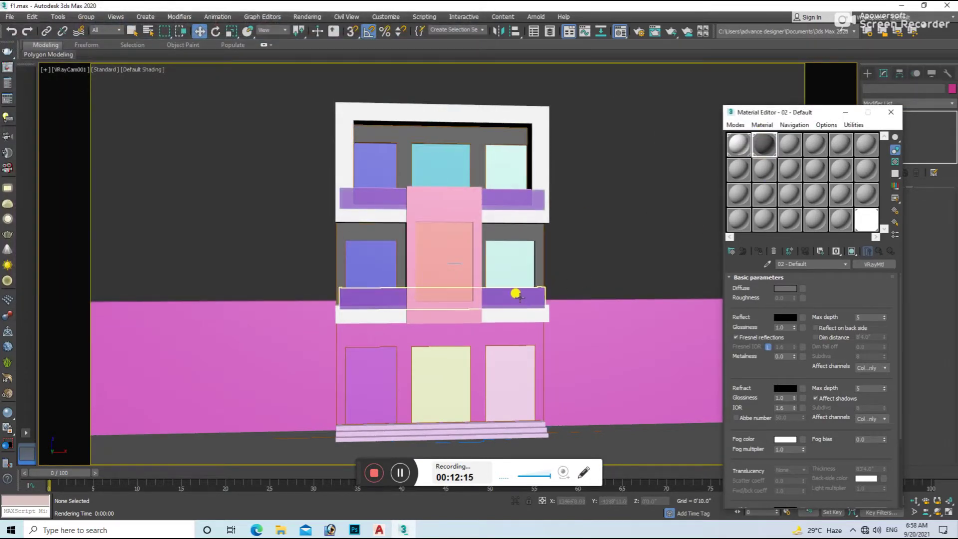
Select the balcony again and convert the third material slot to a VRayMtl
left_click(516, 296)
key("f")
key("z")
left_click(790, 144)
left_click(873, 264)
double_click(365, 356)
left_click(802, 289)
Load the stone image from the E: drive's New folder as the diffuse bitmap
double_click(397, 162)
left_click(32, 167)
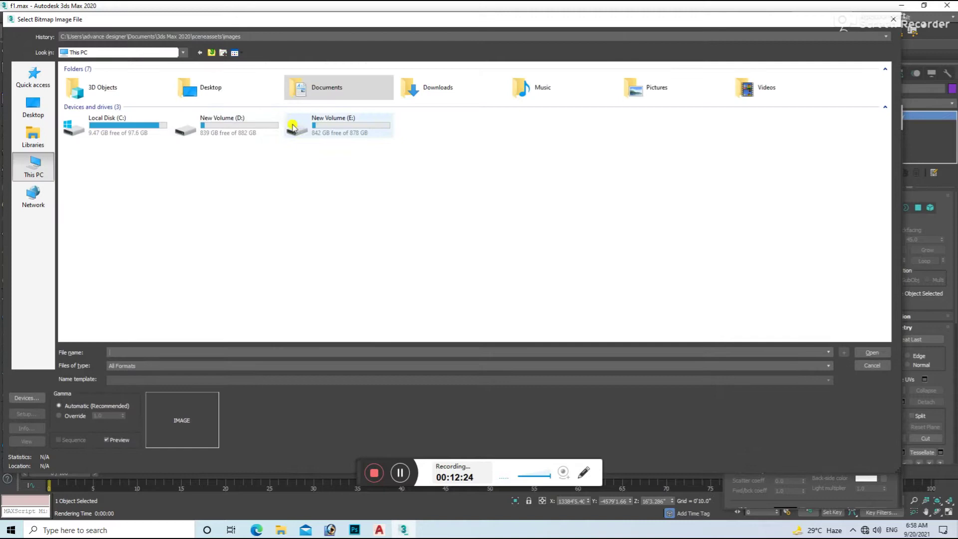
double_click(293, 128)
double_click(559, 99)
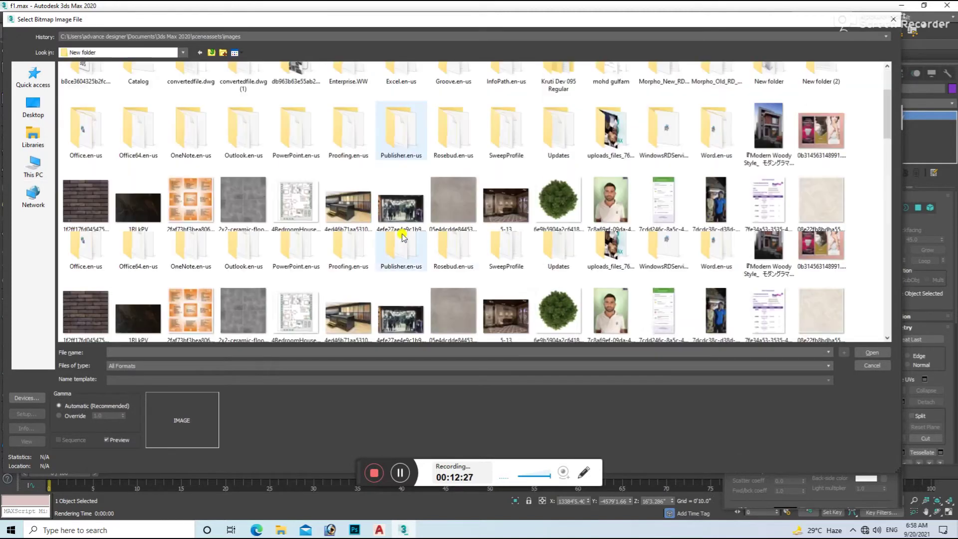
double_click(434, 259)
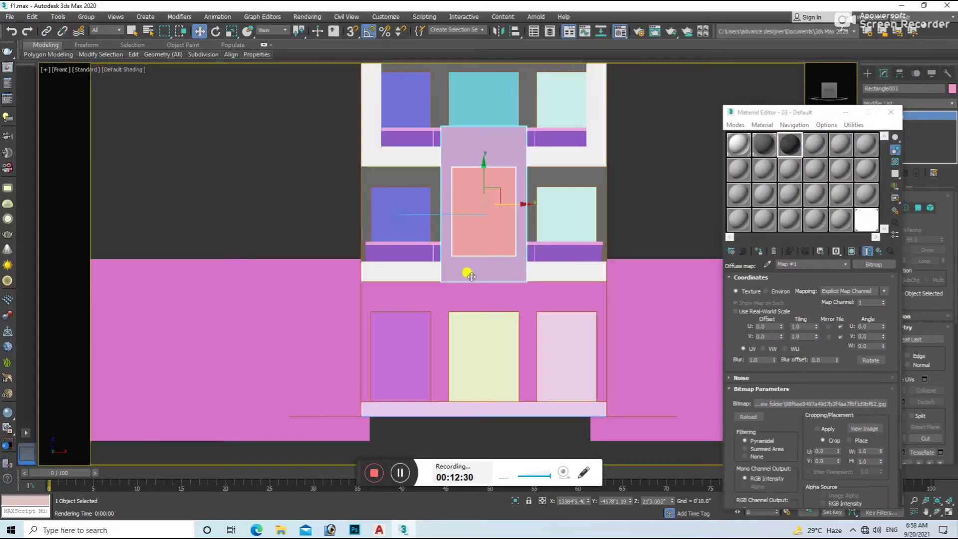
Show the stone texture in the viewport and add a Box UVW Map modifier to the column
key("shift+z")
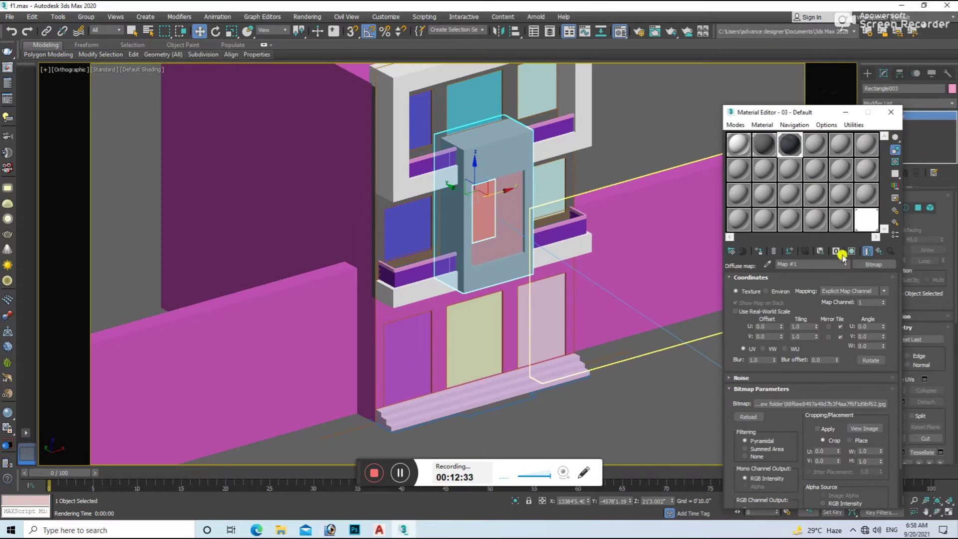
left_click(836, 251)
left_click(891, 112)
scroll(909, 310, "down", 10)
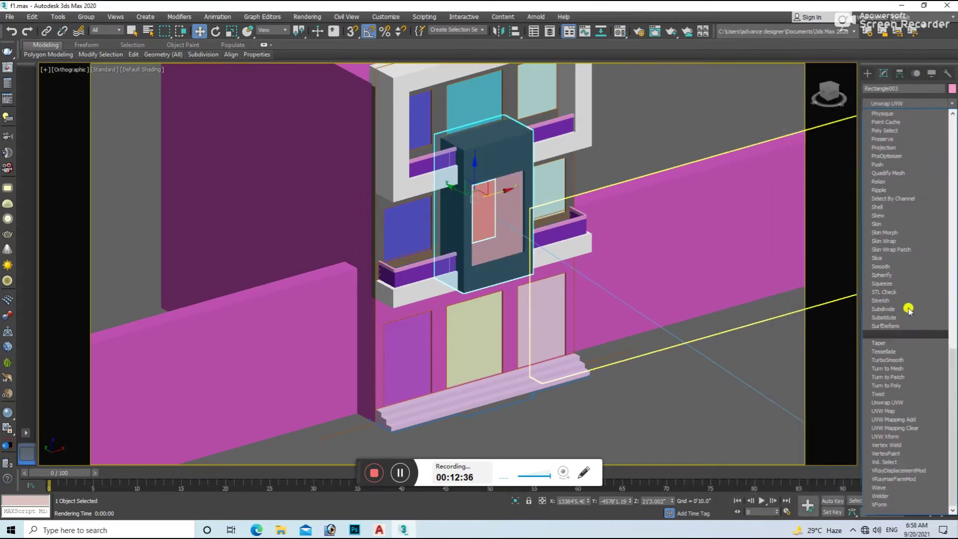
left_click(901, 412)
Test-render the textured column from the V-Ray camera view
key("f")
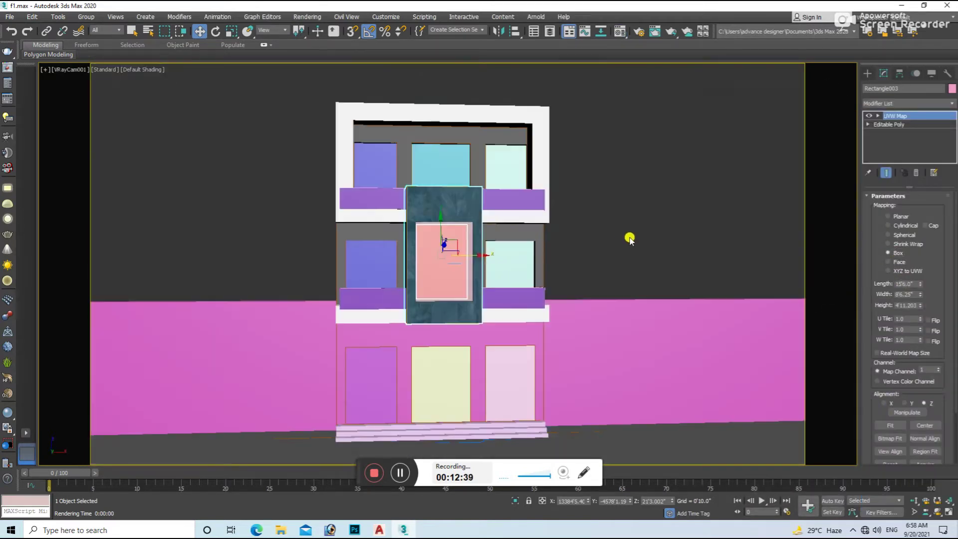
left_click(631, 238)
key("shift+q")
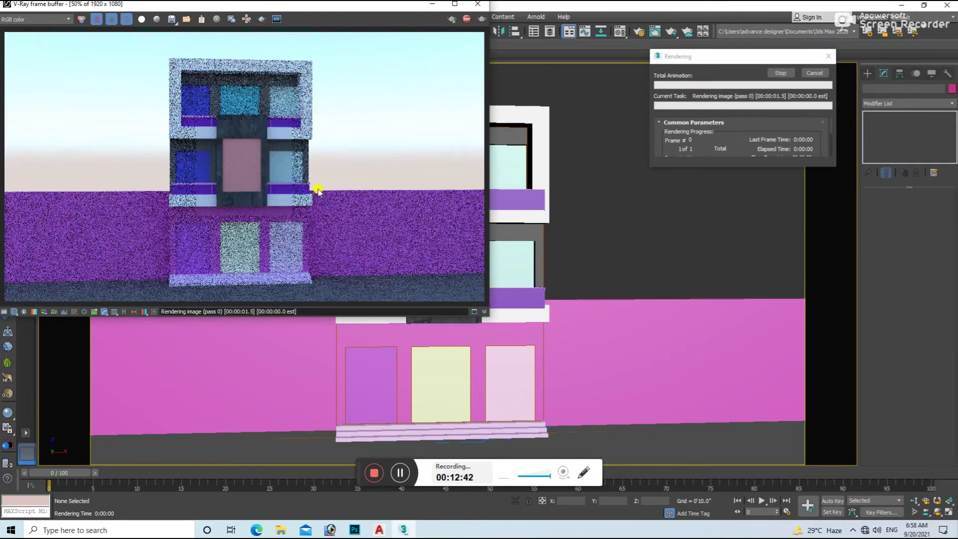
left_click(351, 249)
Draw a snapped rectangle exactly over the blue window
key("z")
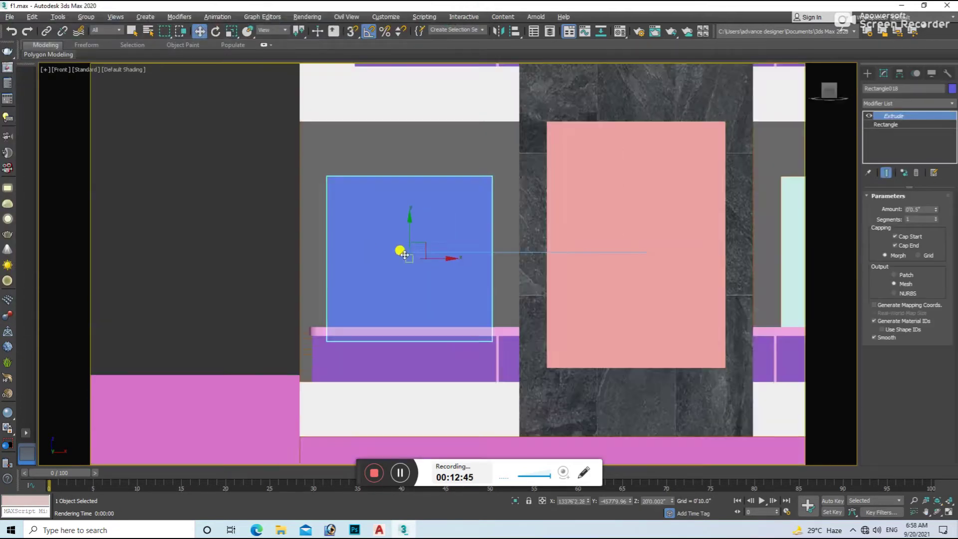
left_click(745, 257)
left_click(867, 74)
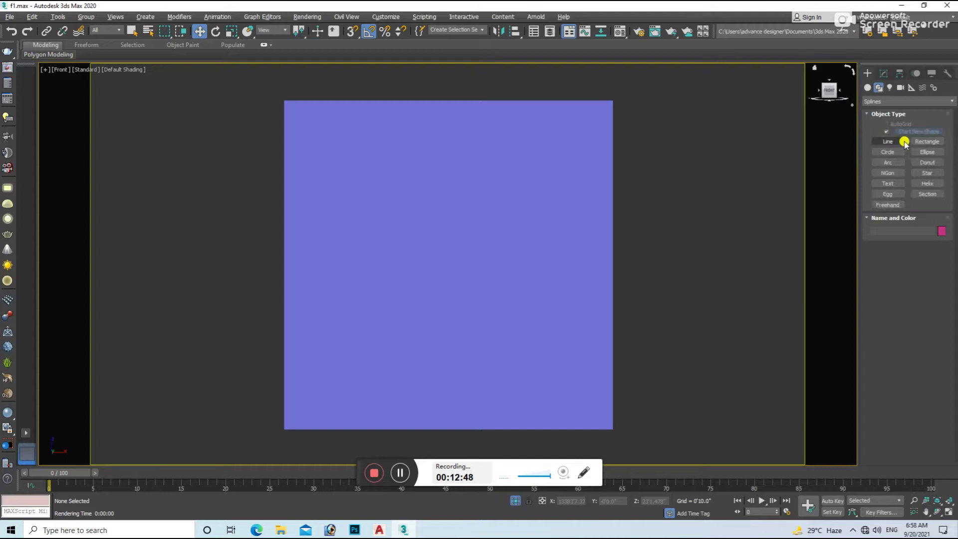
left_click(927, 141)
key("s")
left_click_drag(328, 111, 613, 428)
key("s")
Make the rectangle renderable in renderer and viewport with a 3"x3" rectangular profile
key("w")
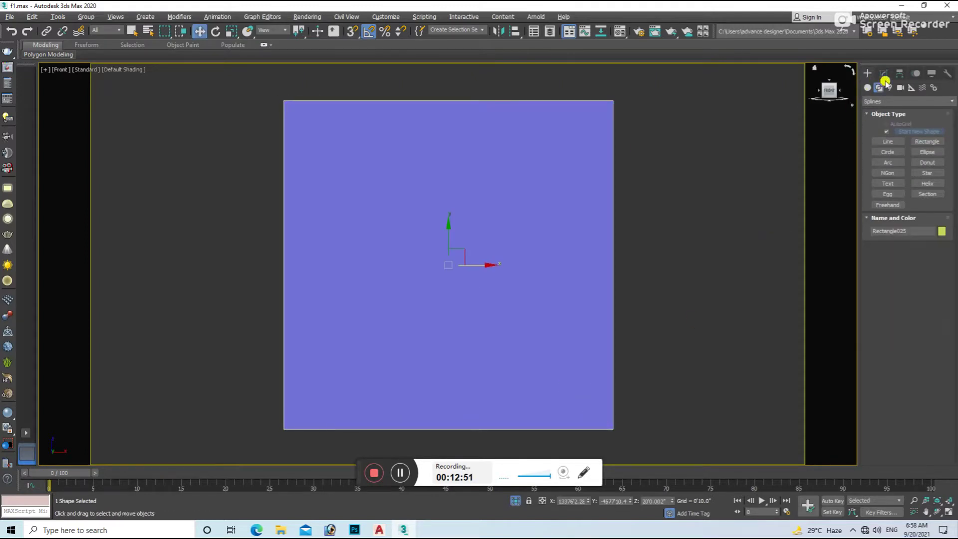
left_click(883, 74)
left_click(892, 195)
left_click(888, 206)
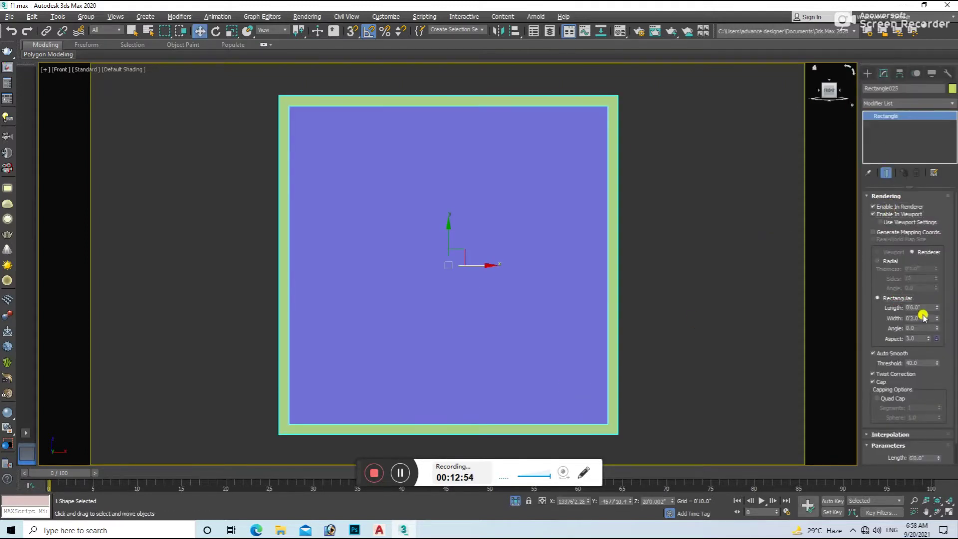
left_click(927, 308)
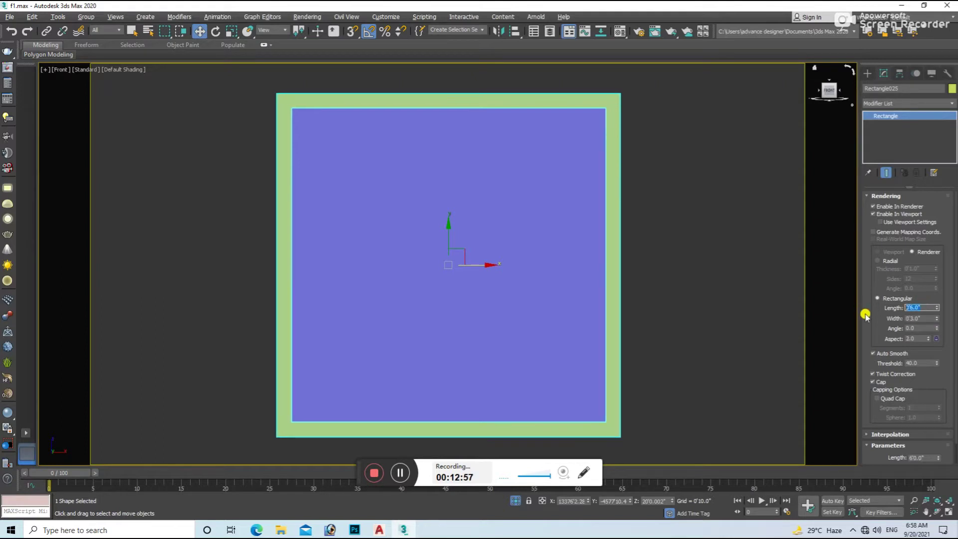
Convert the renderable window frame Rectangle025 to Editable Poly
right_click(525, 233)
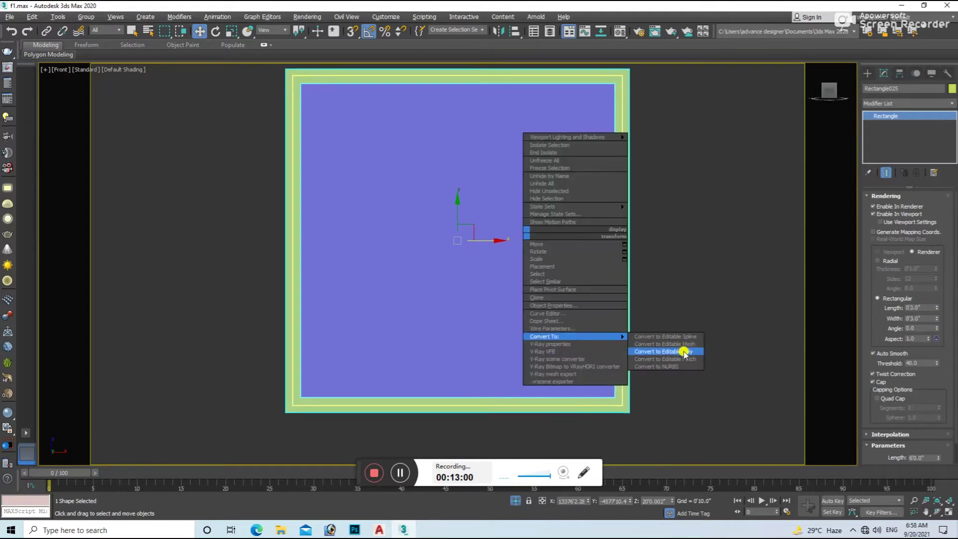
left_click(683, 353)
scroll(559, 173, "down", 5)
scroll(534, 270, "up", 10)
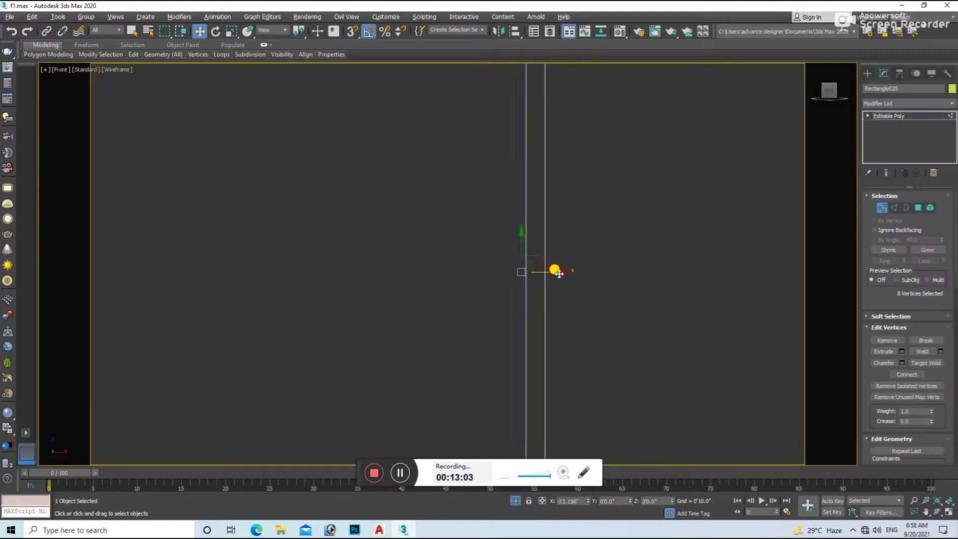
scroll(537, 266, "down", 5)
scroll(591, 204, "up", 2)
scroll(591, 205, "up", 2)
scroll(639, 212, "down", 5)
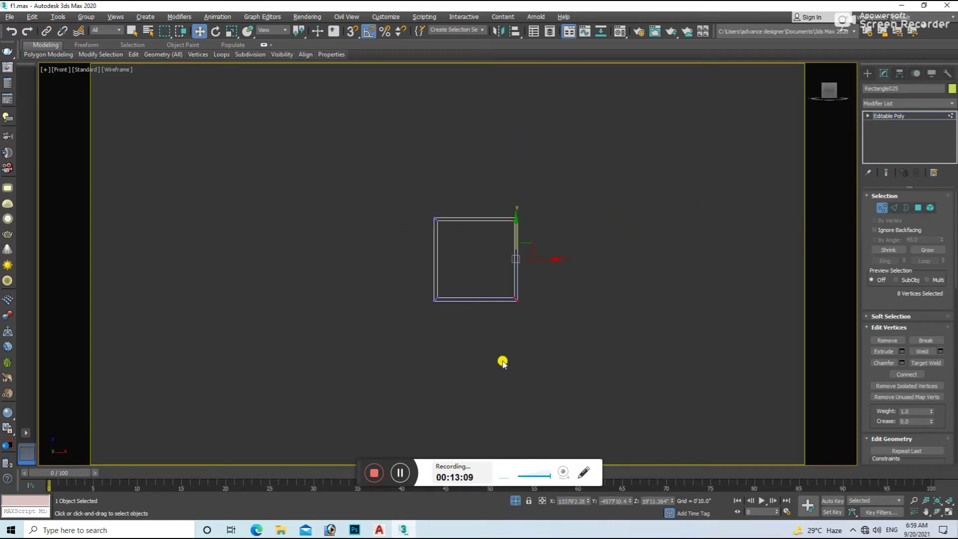
scroll(524, 267, "up", 5)
scroll(591, 288, "down", 4)
scroll(440, 309, "up", 3)
Return the viewport to shaded display and pick the fourth Material Editor slot
key("F3")
scroll(654, 263, "down", 2)
left_click(659, 295)
key("m")
left_click(816, 144)
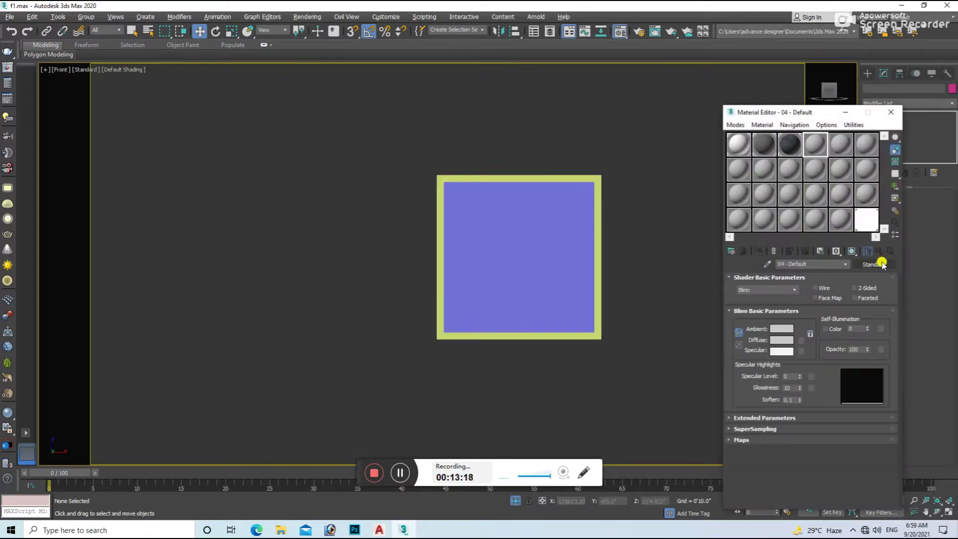
Make slot 04 a VRayMtl with black diffuse, grey reflection, glossiness 0.67 and Fresnel IOR 5.0
left_click(874, 264)
double_click(454, 354)
left_click(780, 289)
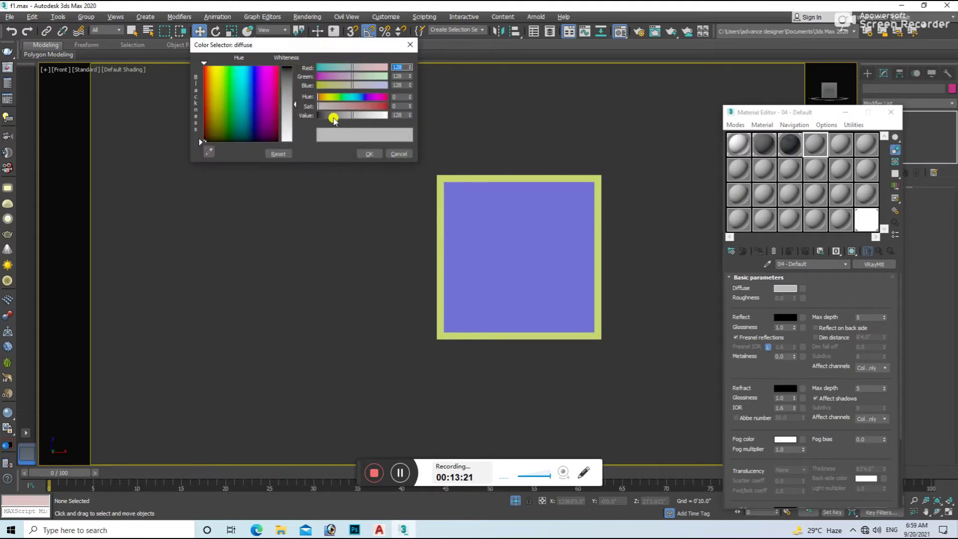
left_click(331, 119)
left_click(372, 155)
left_click(785, 317)
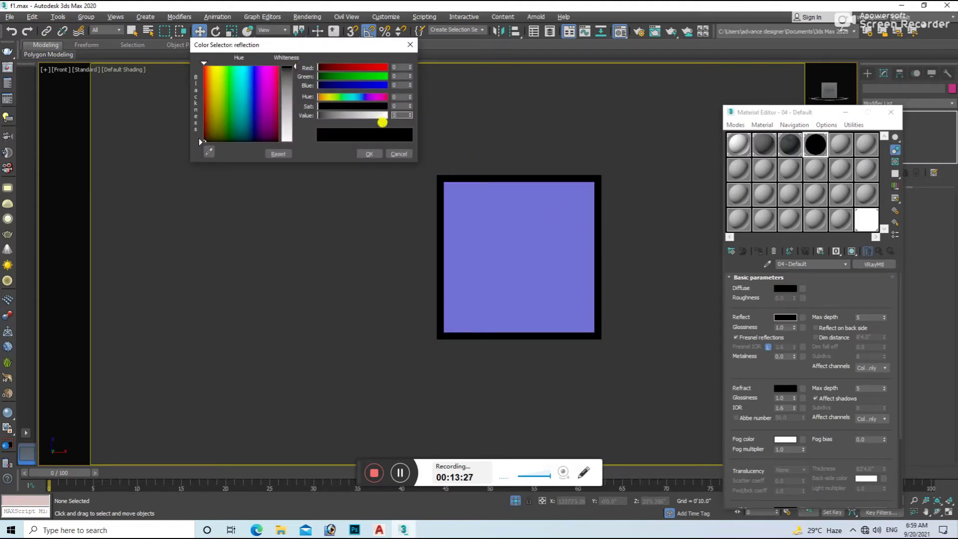
left_click(370, 154)
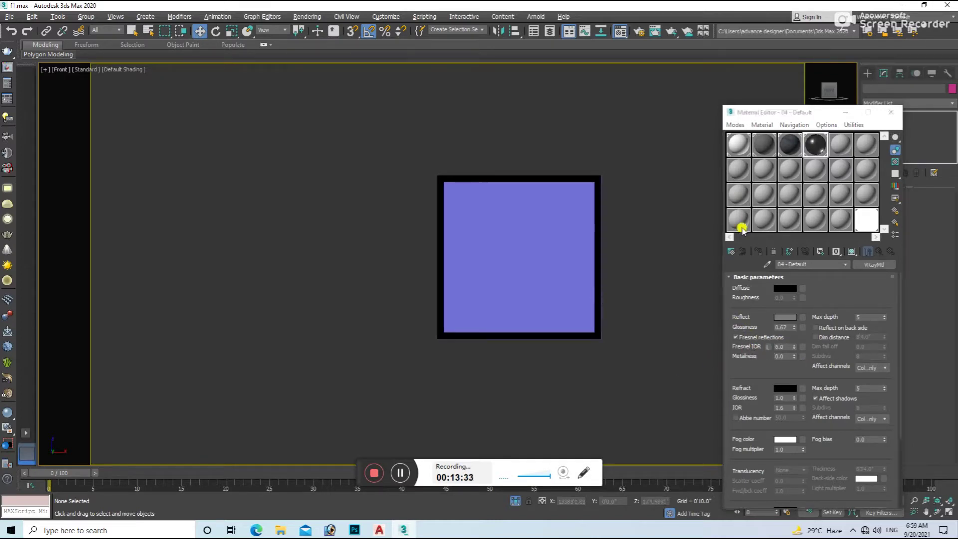
left_click(786, 318)
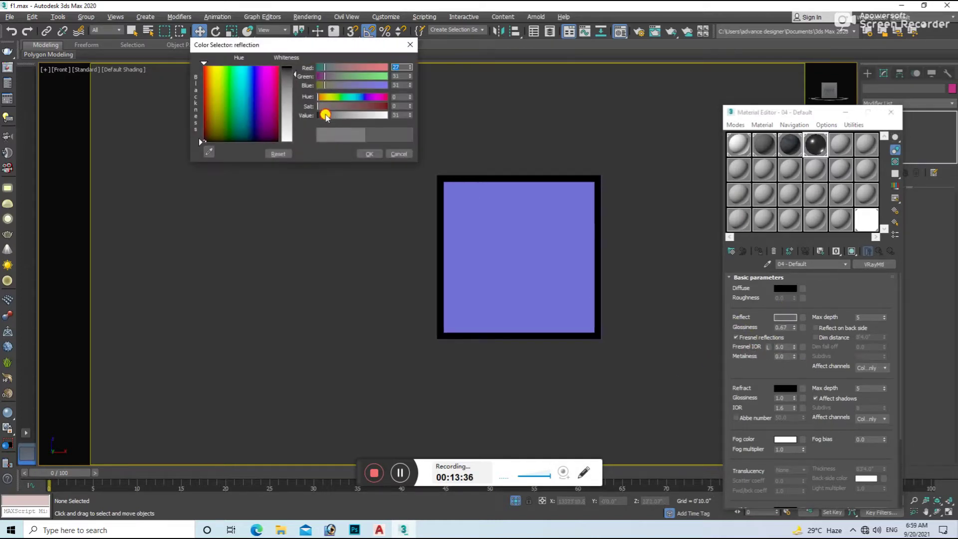
left_click(357, 155)
left_click(832, 147)
left_click(874, 264)
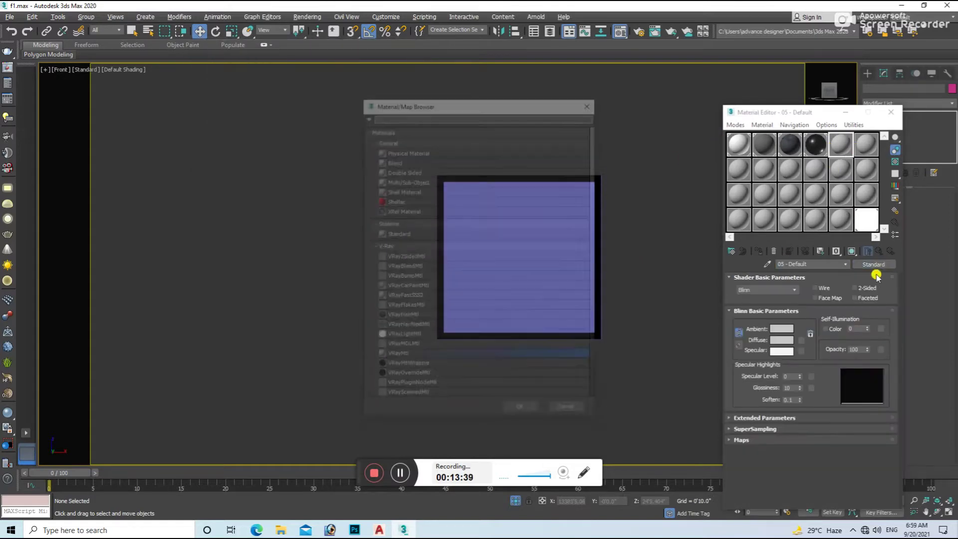
Make slot 05 a VRayLightMtl using the house photo from folder d as its colour map
double_click(451, 330)
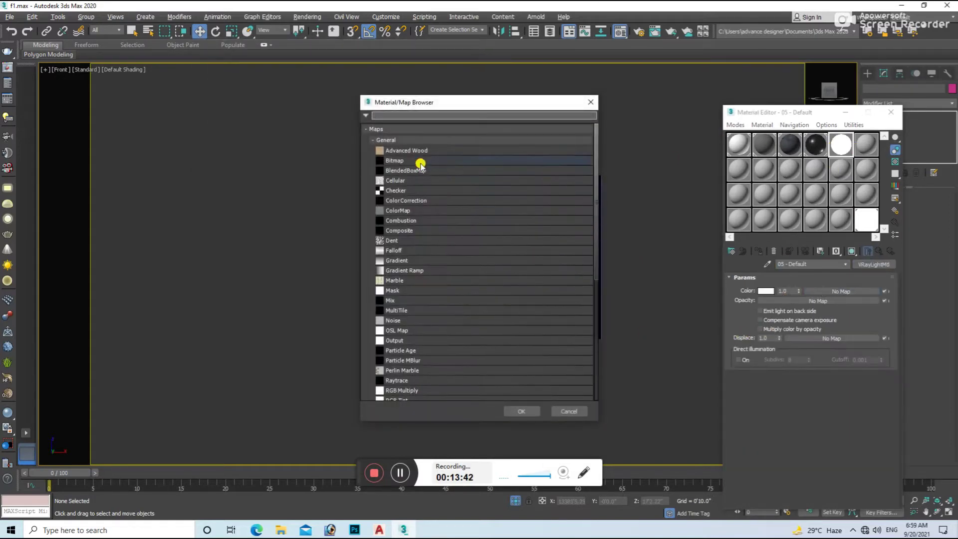
double_click(419, 163)
left_click(33, 167)
double_click(329, 125)
double_click(137, 148)
scroll(223, 254, "down", 1)
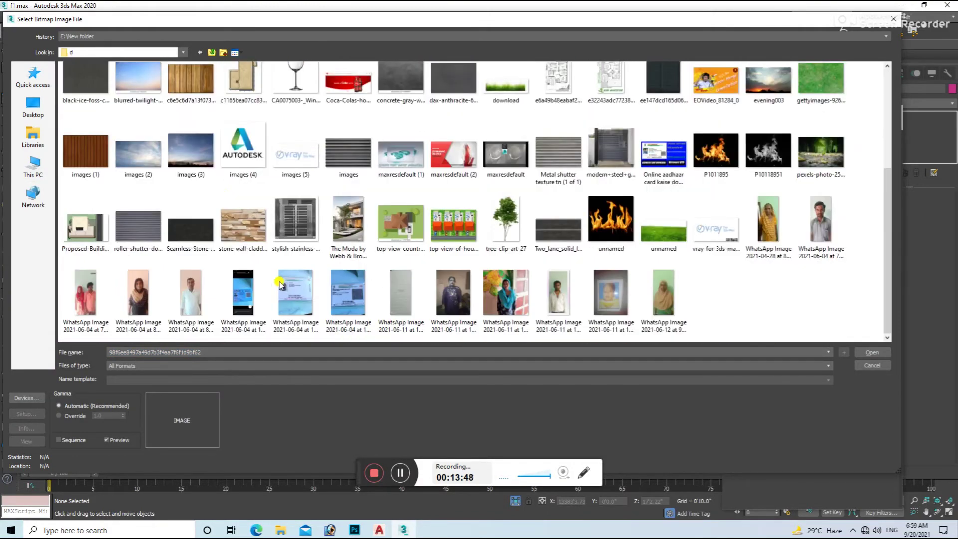
double_click(348, 220)
Crop the photo to the curtain area and add UVW mapping to the window pane
left_click(864, 428)
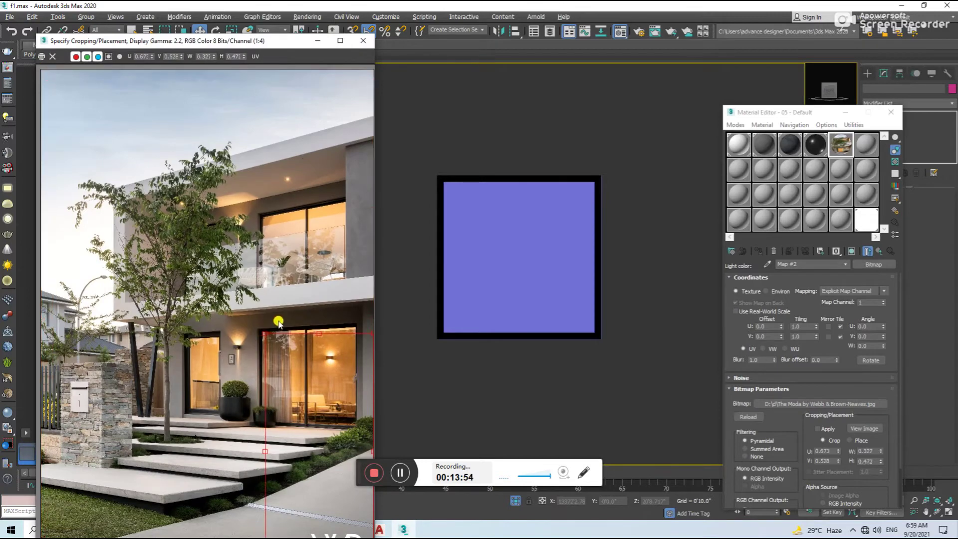
scroll(278, 321, "down", 1)
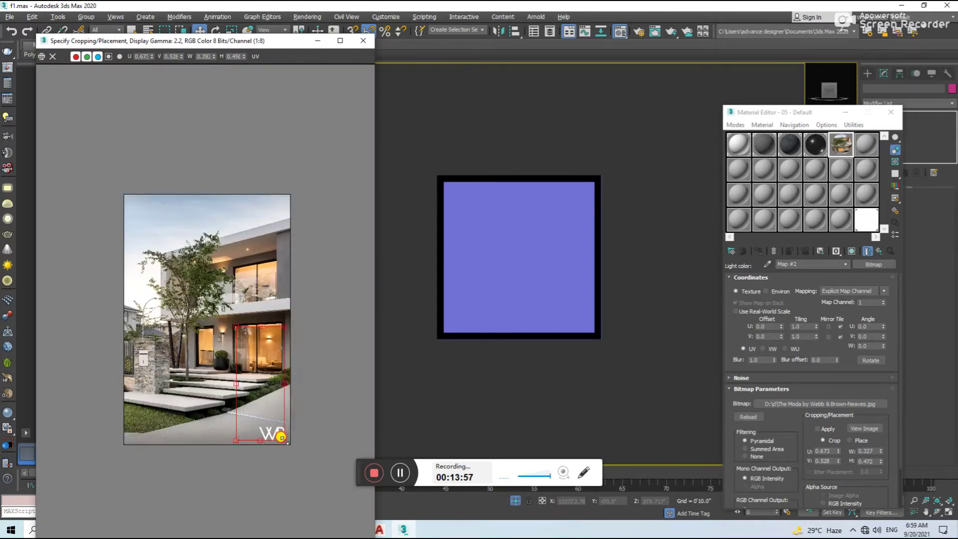
scroll(238, 340, "up", 1)
left_click(821, 428)
left_click(365, 41)
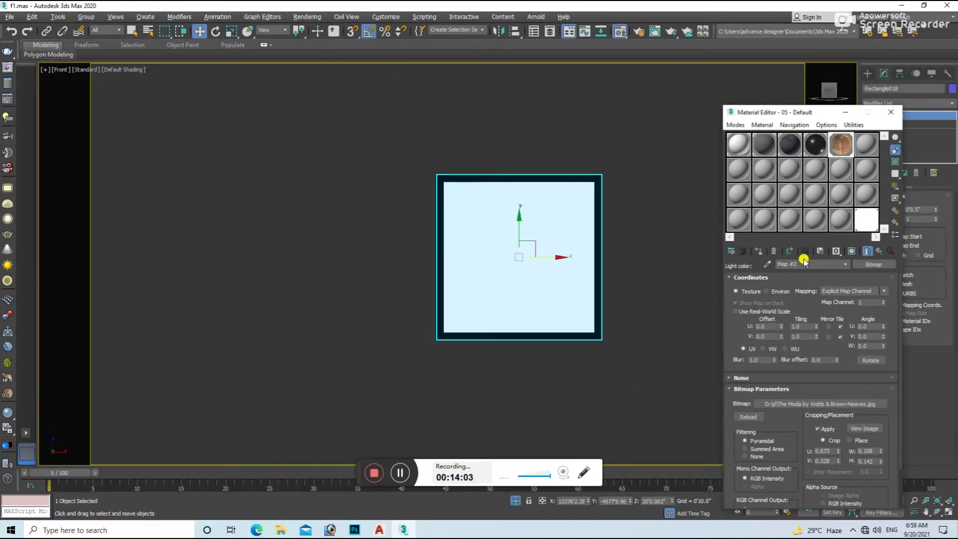
left_click(937, 103)
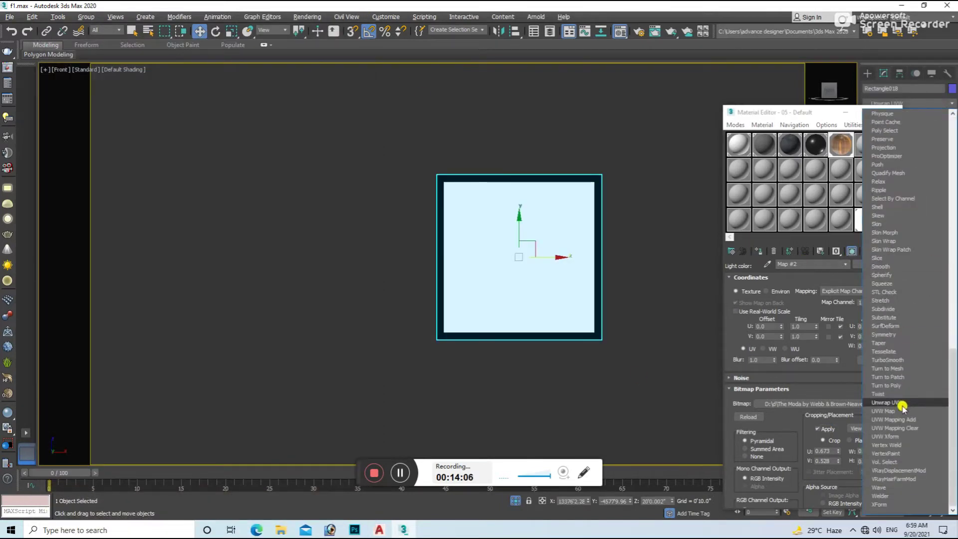
left_click(903, 411)
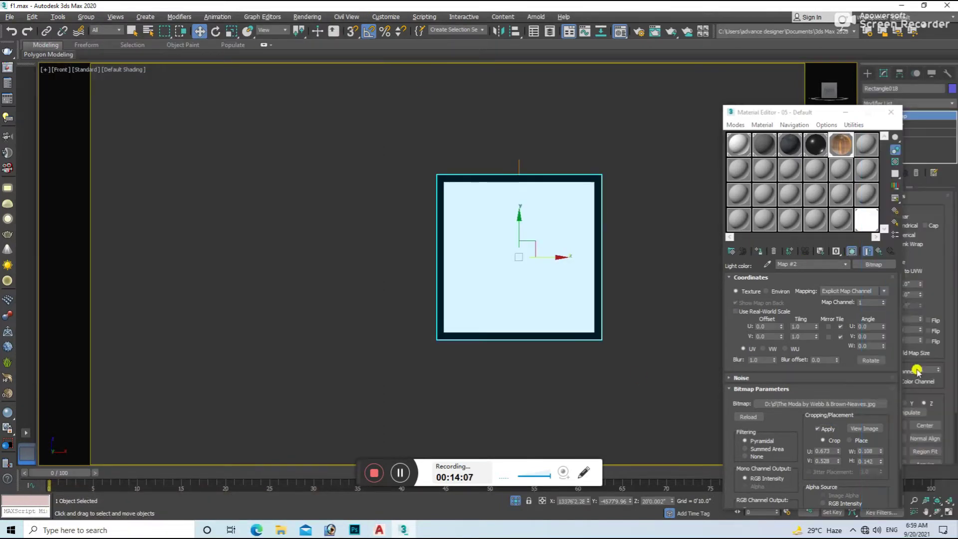
Set the light colour multiplier to 15 and test-render from the camera view
left_click(867, 258)
left_click(766, 291)
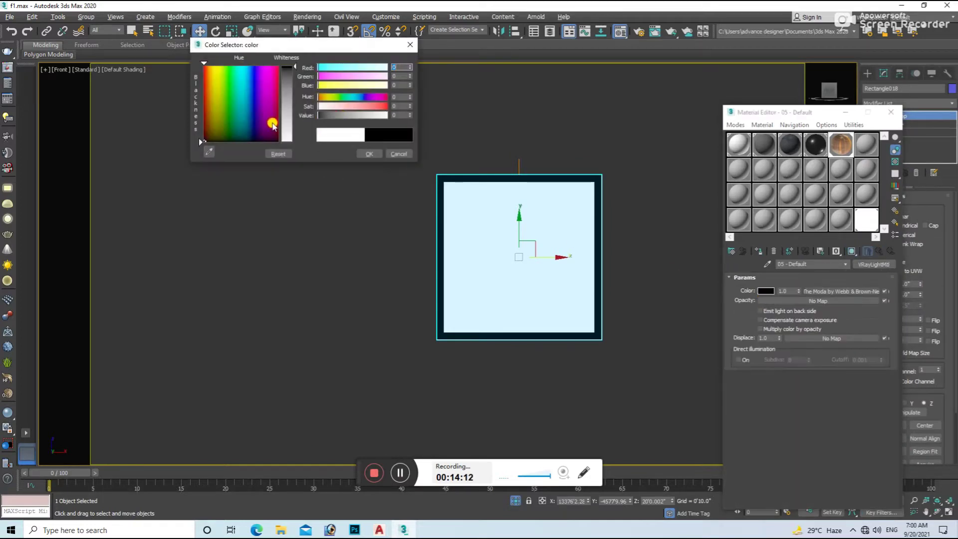
left_click(781, 291)
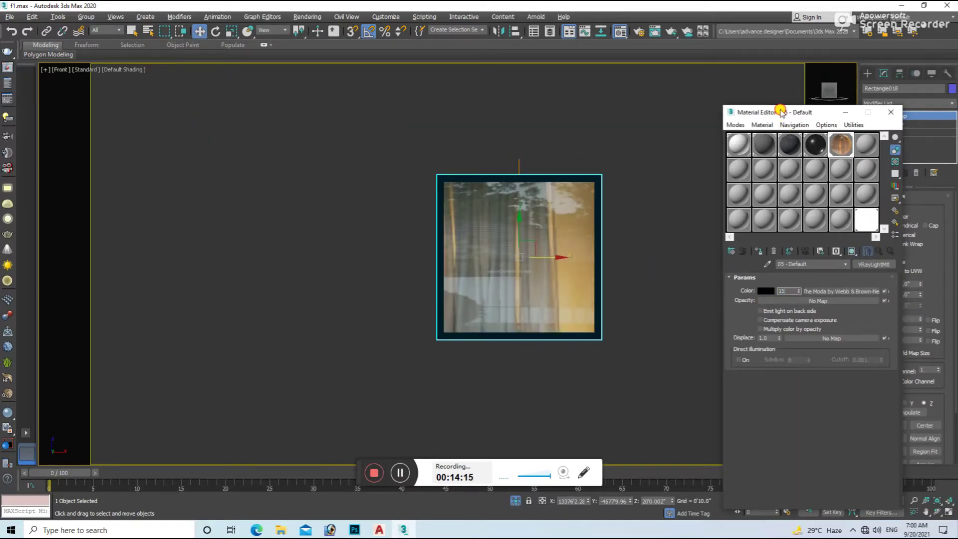
left_click_drag(781, 111, 702, 131)
left_click(843, 209)
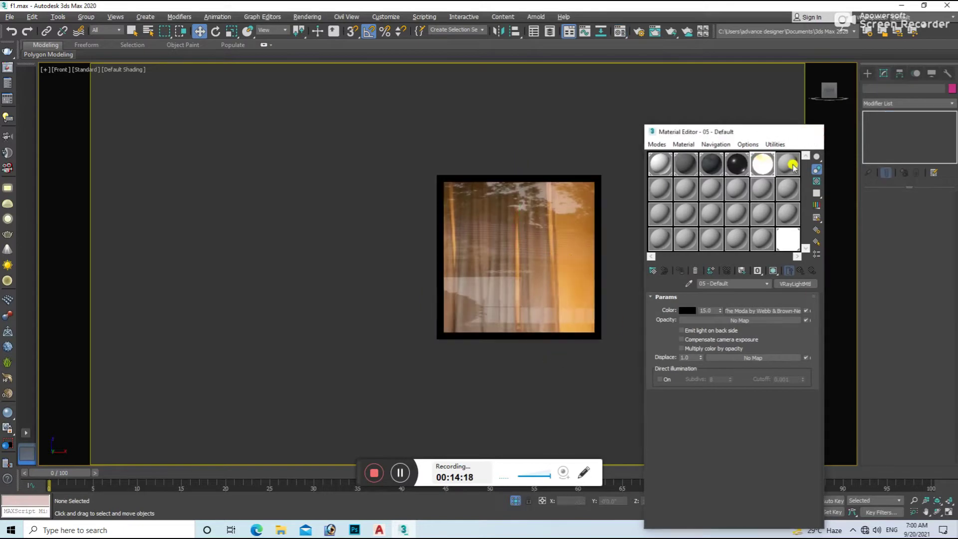
left_click(804, 134)
key("c")
key("shift+q")
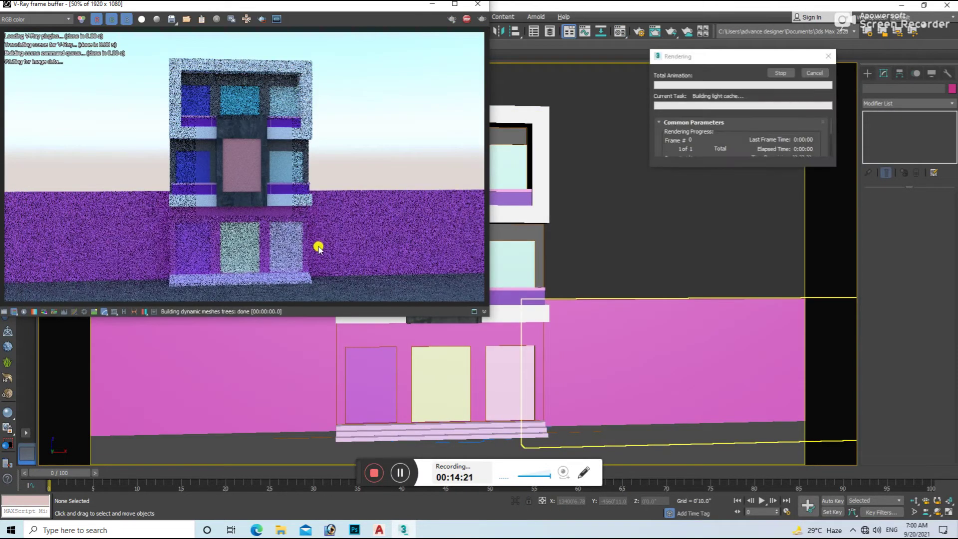
left_click(477, 4)
Assign the lit-curtain material to the centre column panel Rectangle019 and add a UVW Map modifier
key("f")
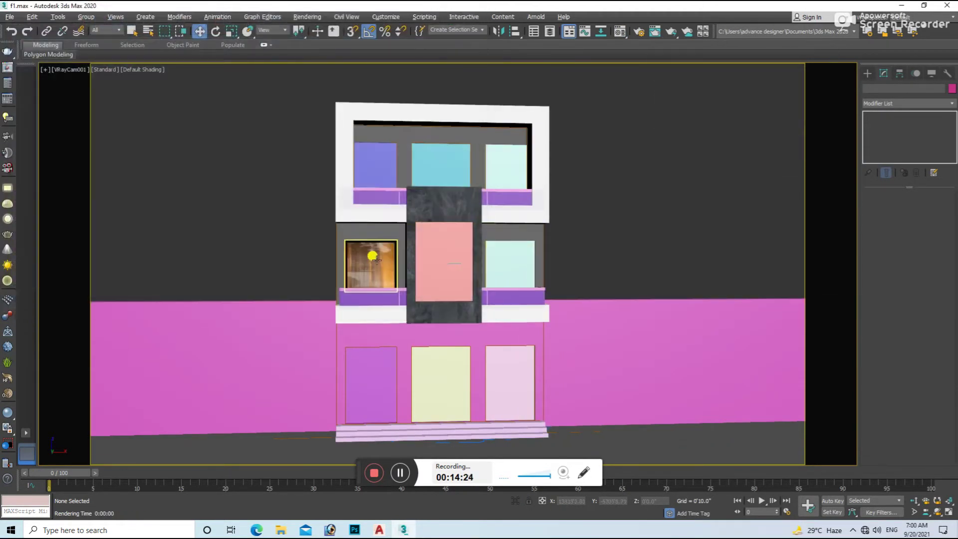
left_click(439, 257)
scroll(375, 256, "up", 10)
scroll(460, 277, "down", 5)
key("m")
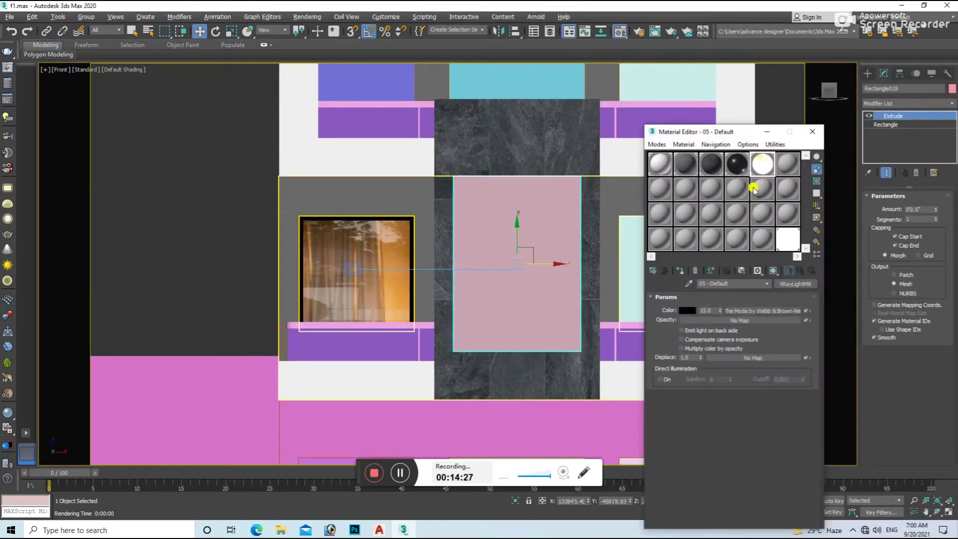
left_click(675, 273)
left_click(812, 132)
left_click(930, 103)
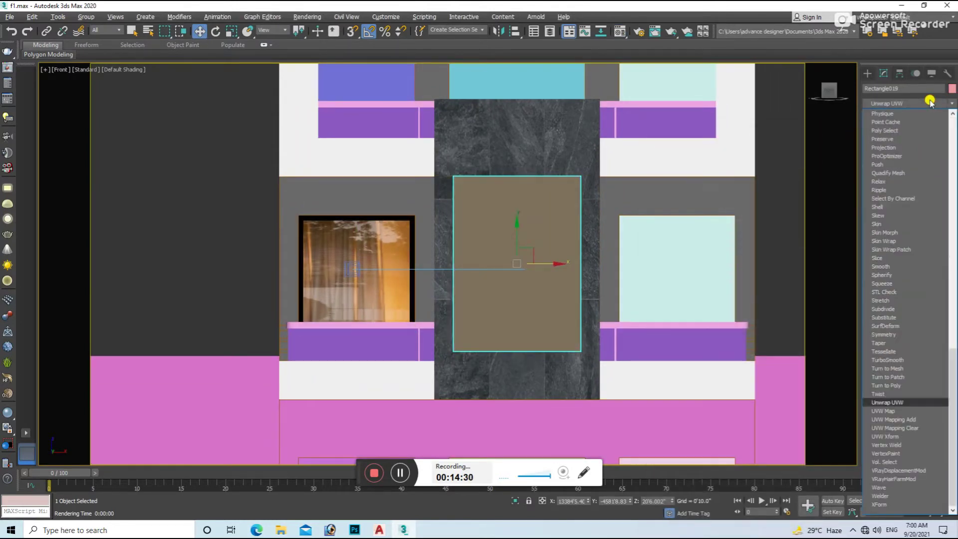
left_click(886, 411)
Shift-copy the left lit window over the right cyan window and align it
left_click(712, 263)
left_click(352, 224)
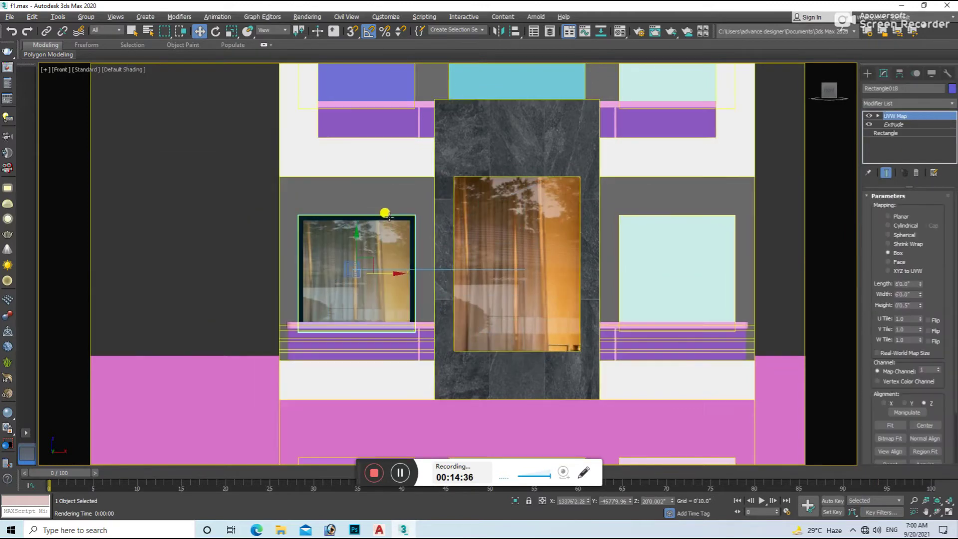
left_click(403, 251, "ctrl")
left_click_drag(403, 251, 710, 274, "shift")
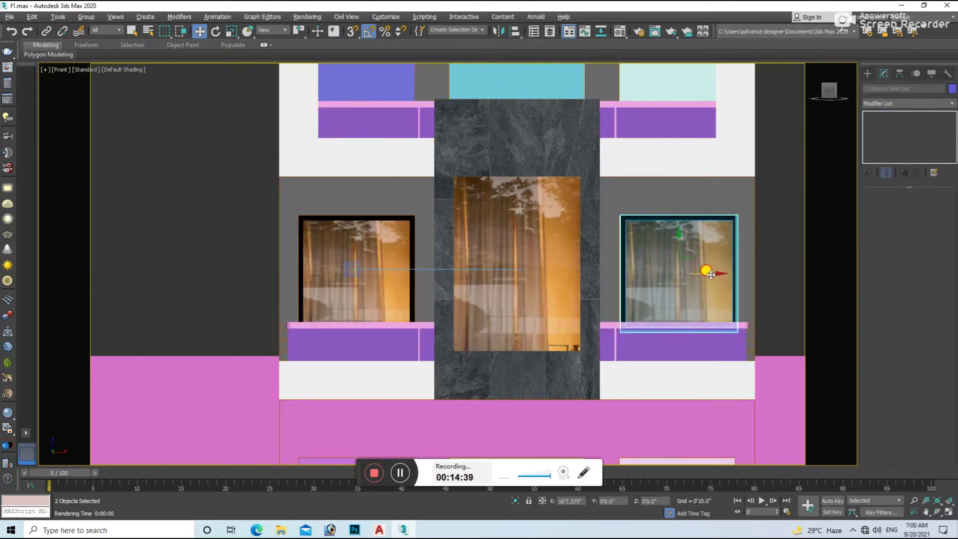
left_click(522, 293)
key("z")
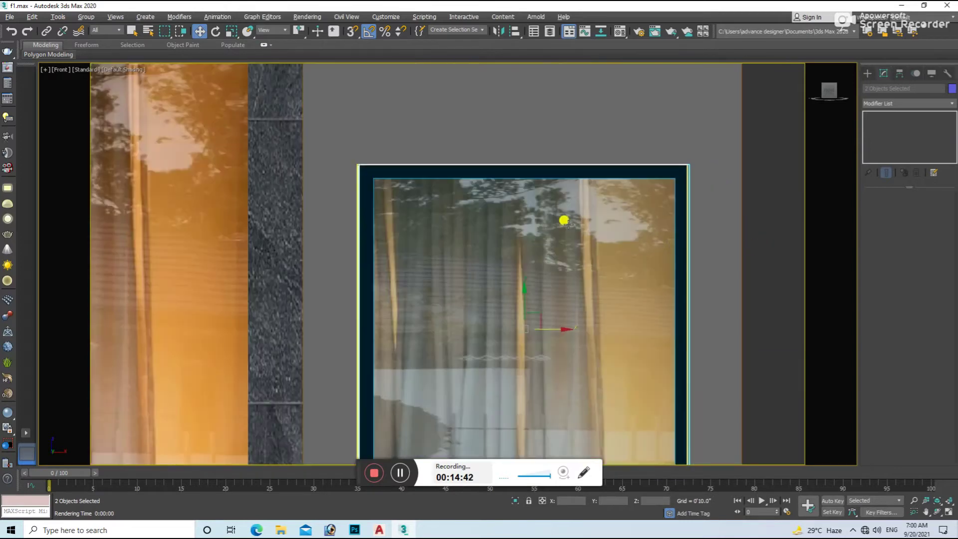
left_click_drag(554, 327, 553, 329)
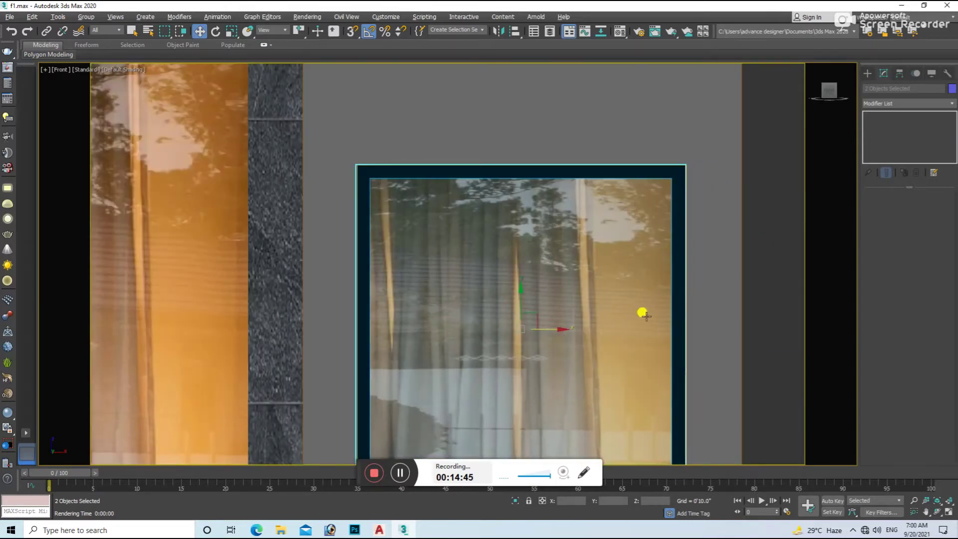
key("shift+z")
Clone both side windows up into the upper-floor openings
left_click(665, 273)
left_click(643, 240, "ctrl")
scroll(443, 289, "down", 3)
scroll(451, 261, "up", 2)
left_click(452, 261, "ctrl")
scroll(451, 261, "down", 4)
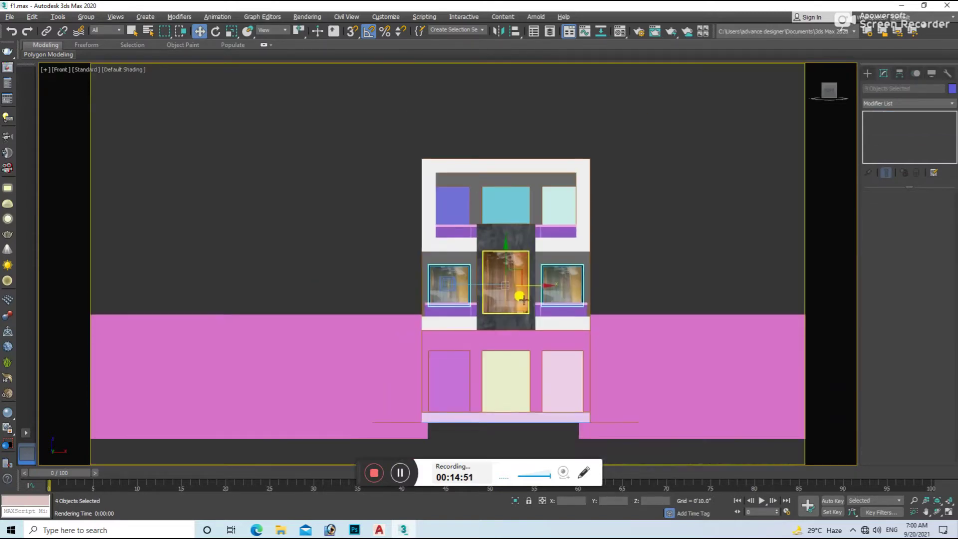
left_click_drag(522, 298, 505, 231, "shift")
left_click(499, 311)
scroll(497, 236, "up", 3)
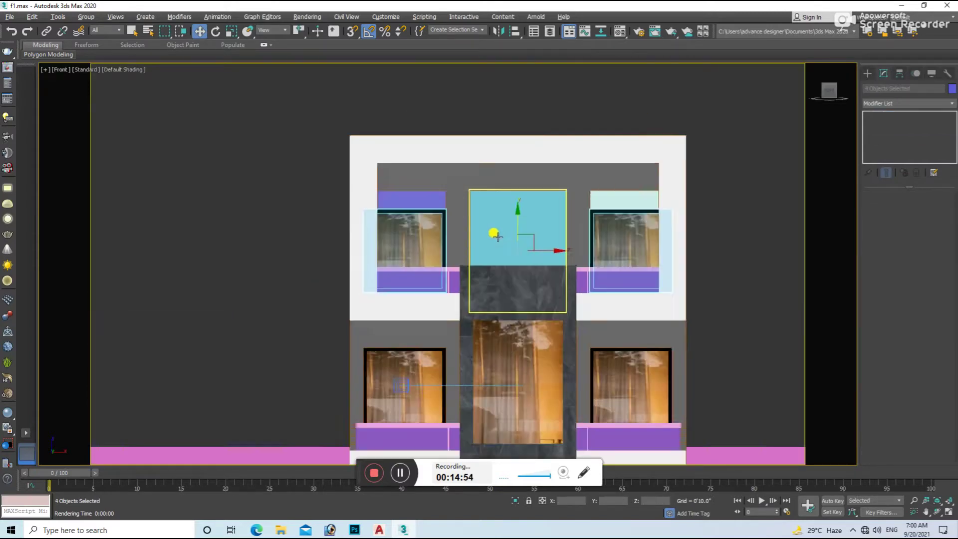
scroll(497, 237, "up", 2)
left_click_drag(539, 264, 547, 244)
Delete the extra left glass panel and test-render the facade from the camera view
left_click(667, 278)
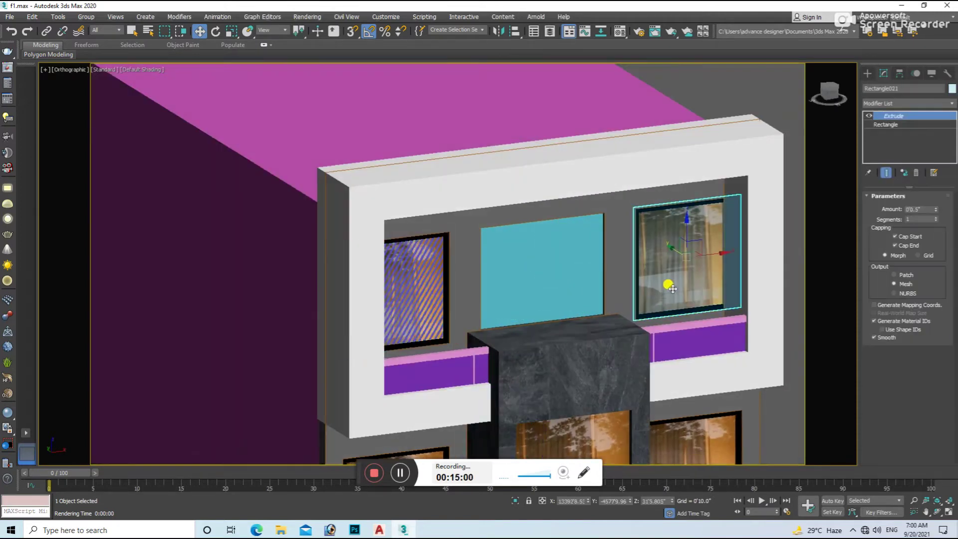
left_click(687, 251)
left_click(393, 299)
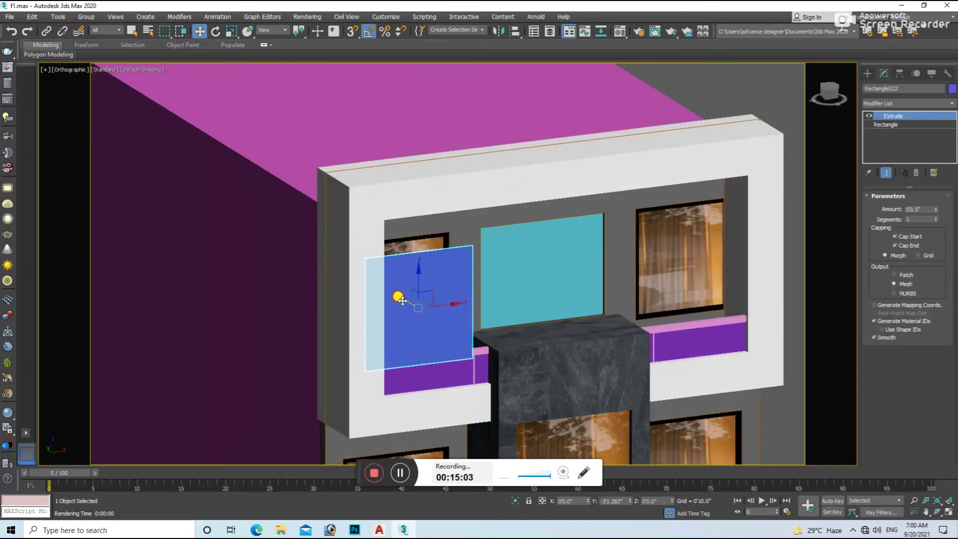
key("Delete")
key("f")
left_click(663, 311)
key("shift+q")
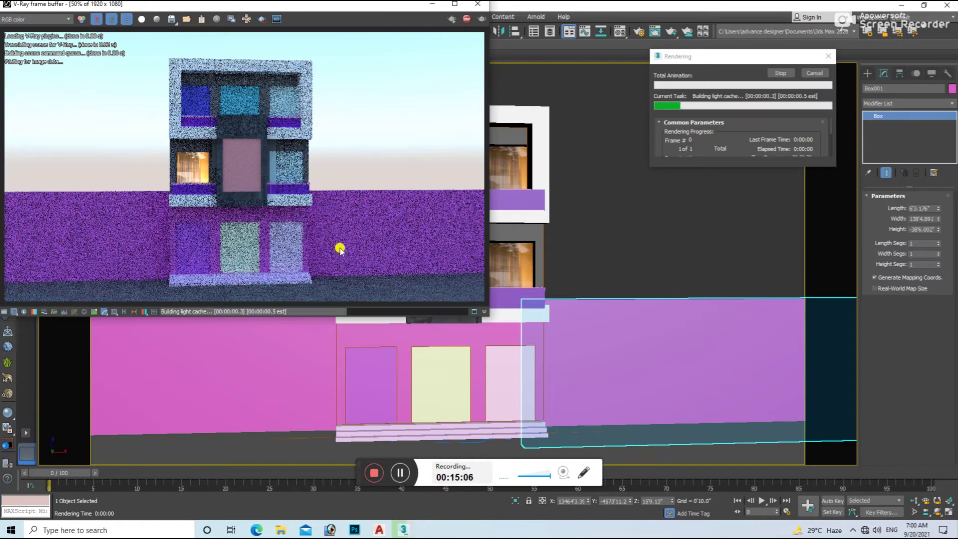
left_click(476, 5)
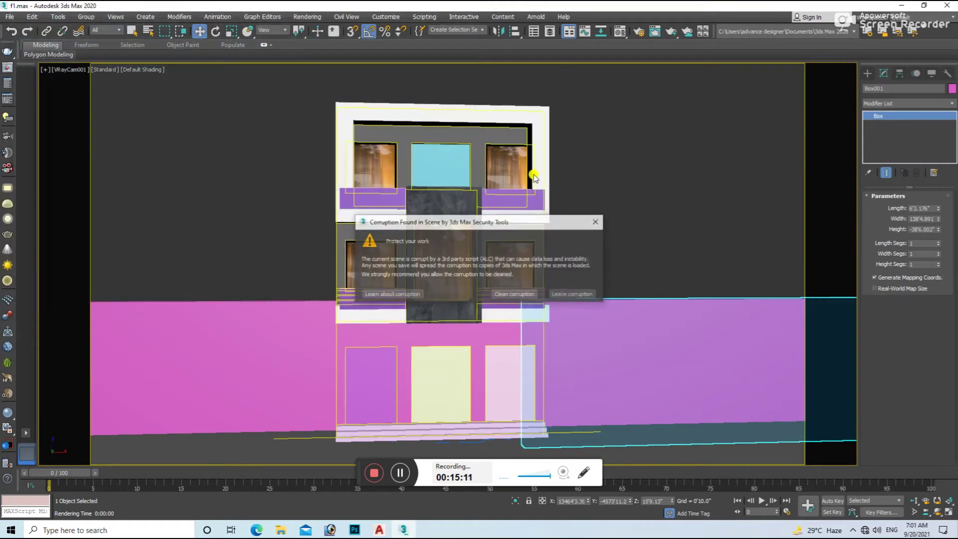
left_click(604, 212)
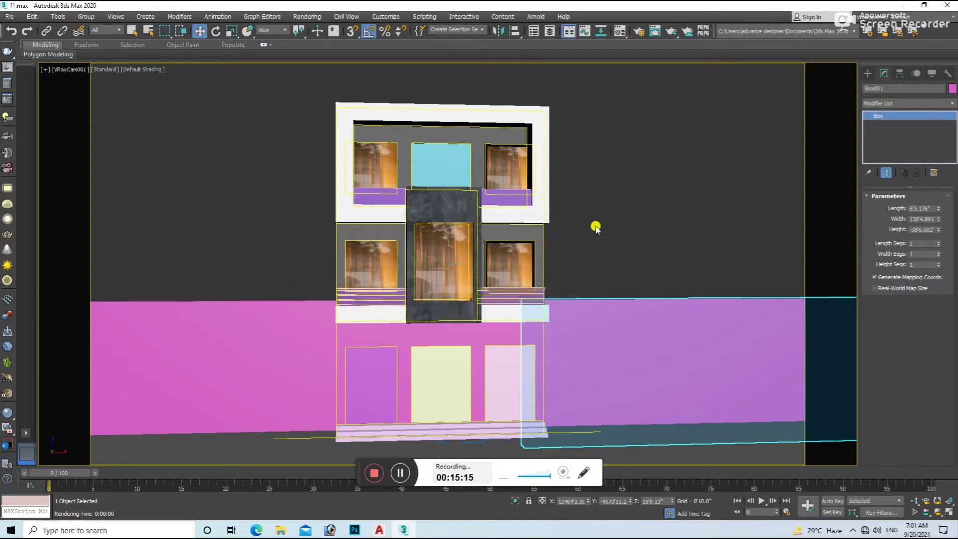
Apply a grey material to both magenta side walls, Box001 and Box002
left_click(596, 226)
key("f")
key("shift+z")
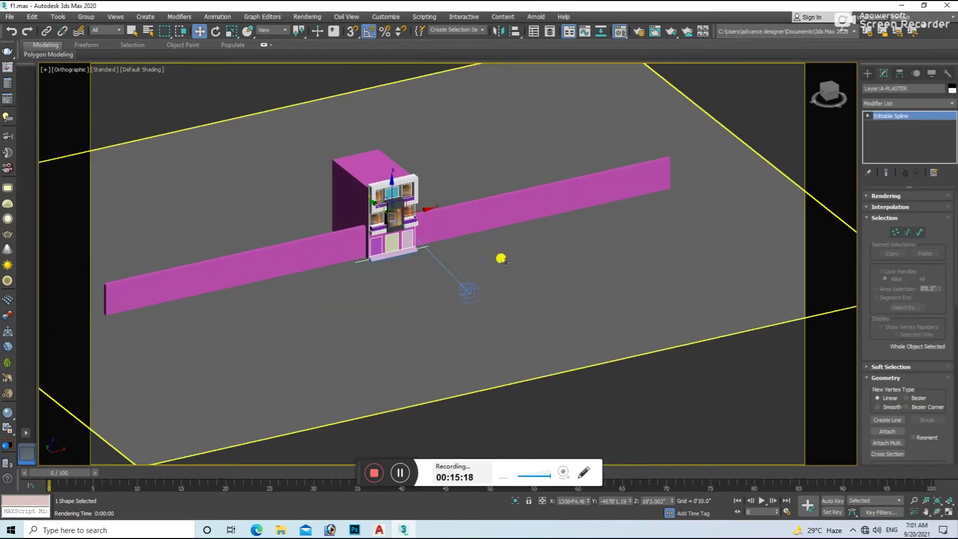
key("m")
left_click_drag(528, 195, 529, 195)
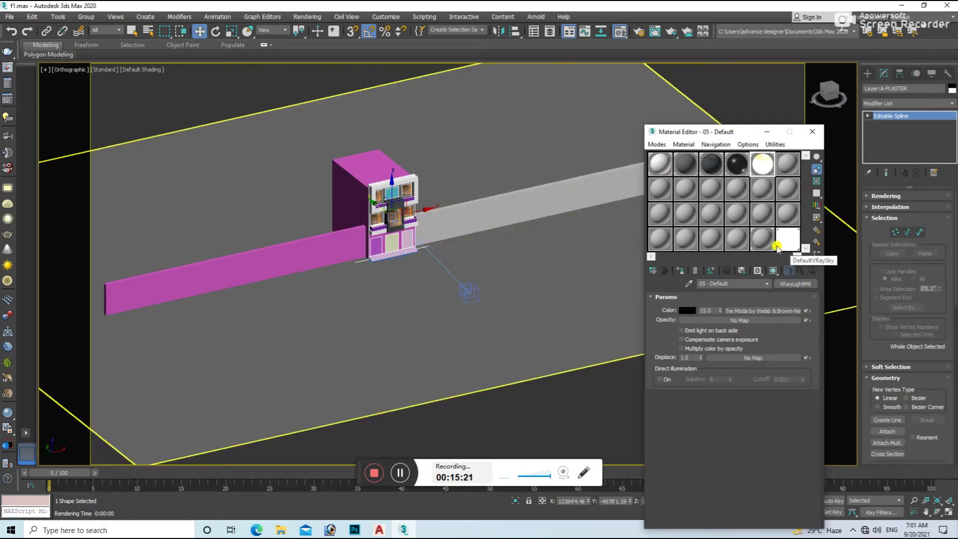
left_click_drag(305, 256, 306, 255)
key("c")
Make slot 06 a VRayMtl with the door-ideas-23 photo from D: as its diffuse bitmap
left_click(468, 229)
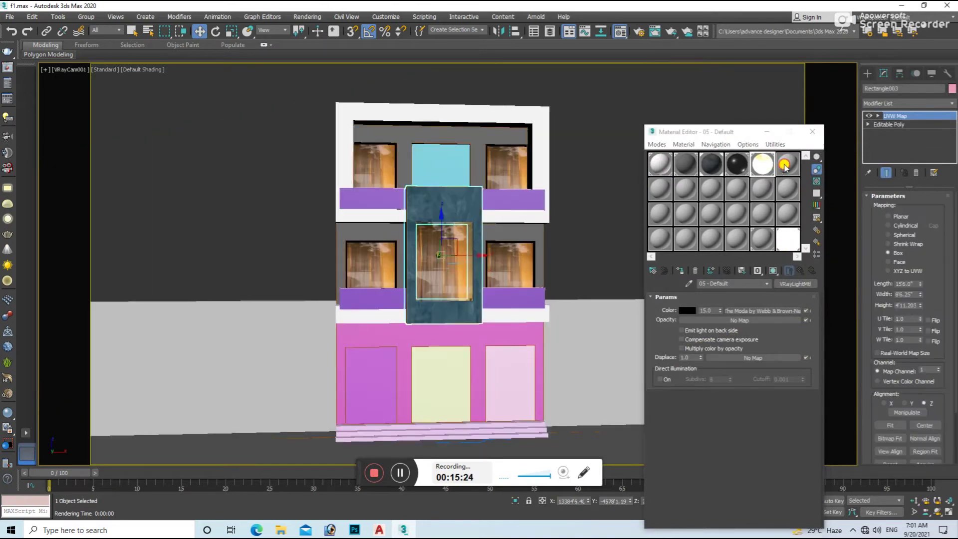
left_click(787, 163)
left_click(795, 283)
double_click(358, 348)
left_click(724, 308)
double_click(424, 161)
left_click(33, 165)
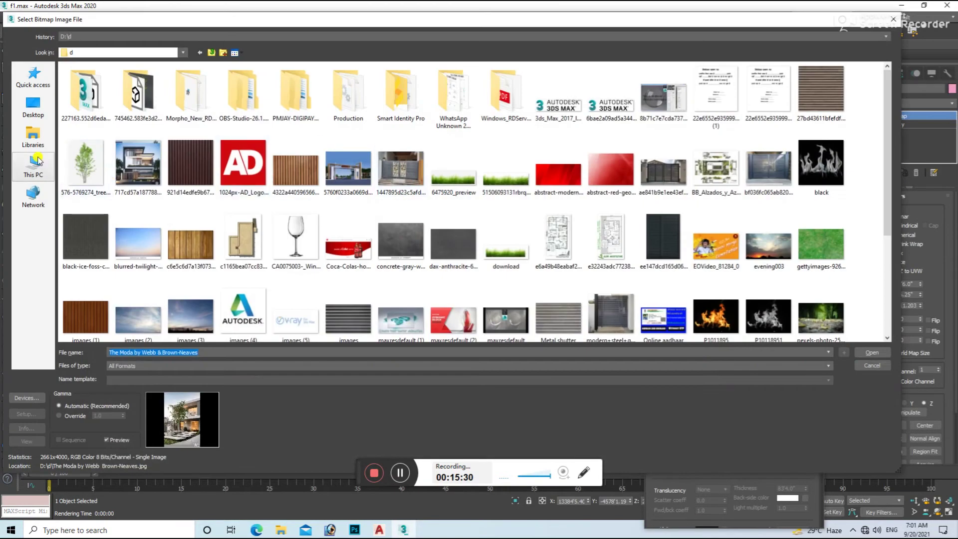
double_click(240, 127)
double_click(88, 227)
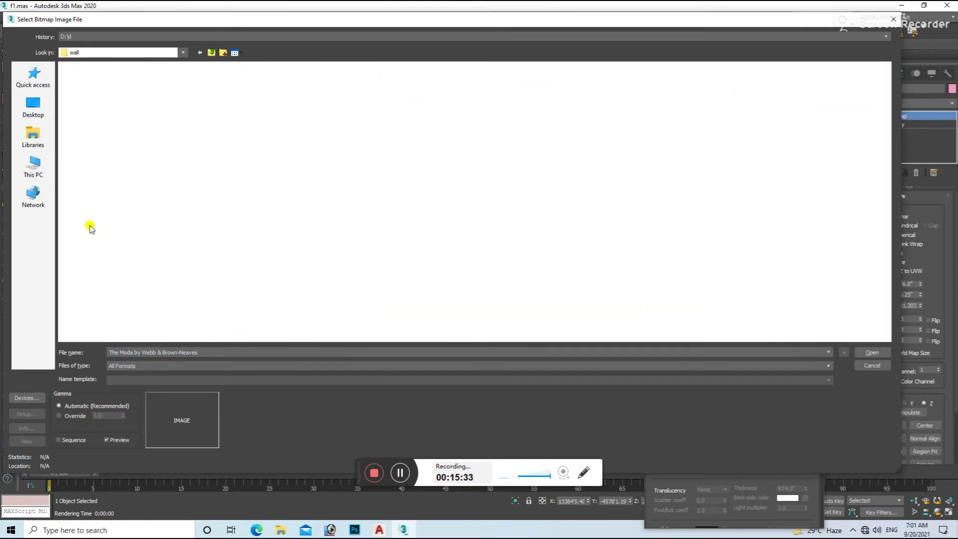
double_click(190, 95)
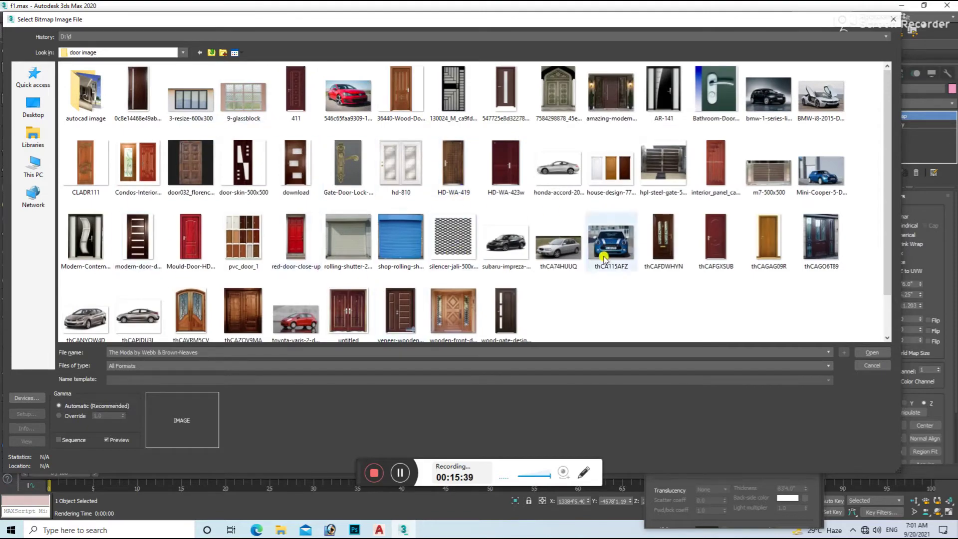
double_click(580, 89)
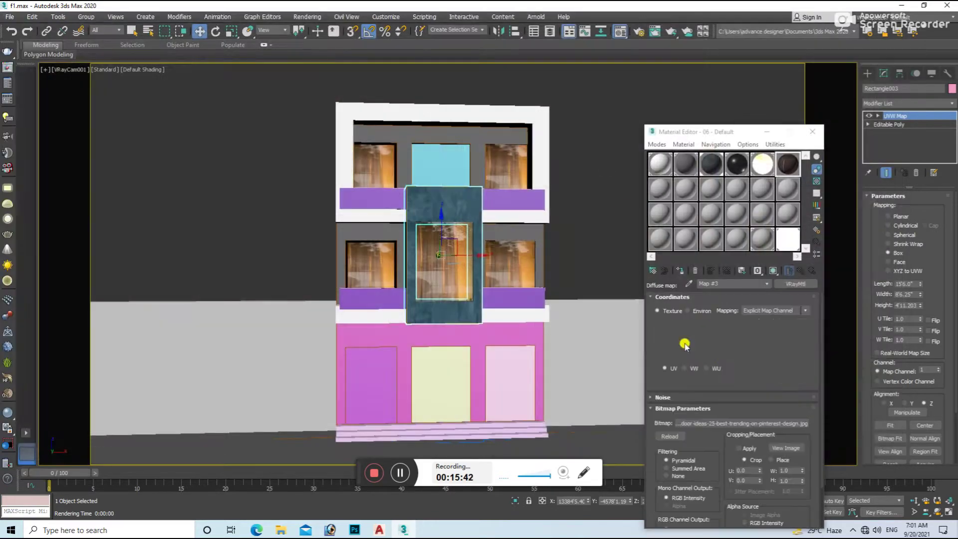
Crop the door bitmap to just the door and apply the crop
left_click(786, 447)
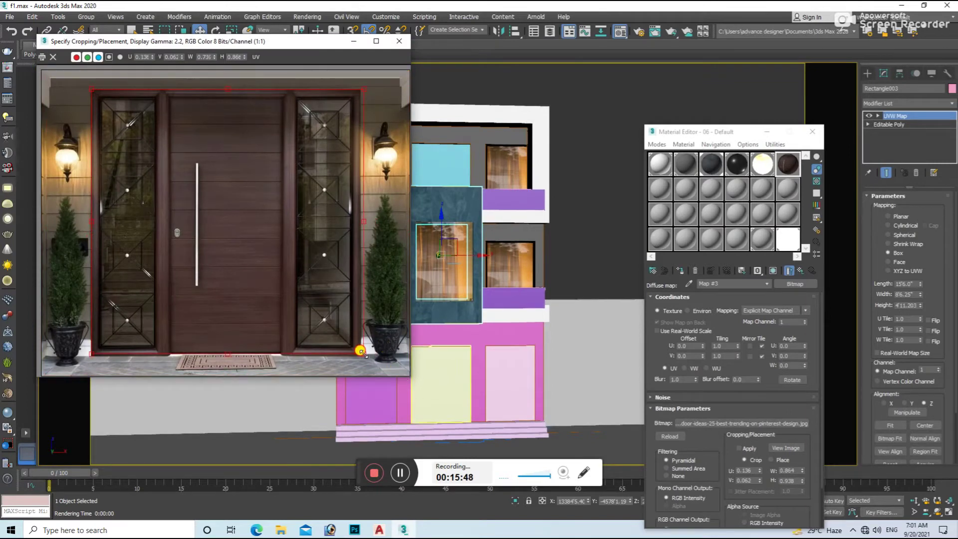
left_click(738, 449)
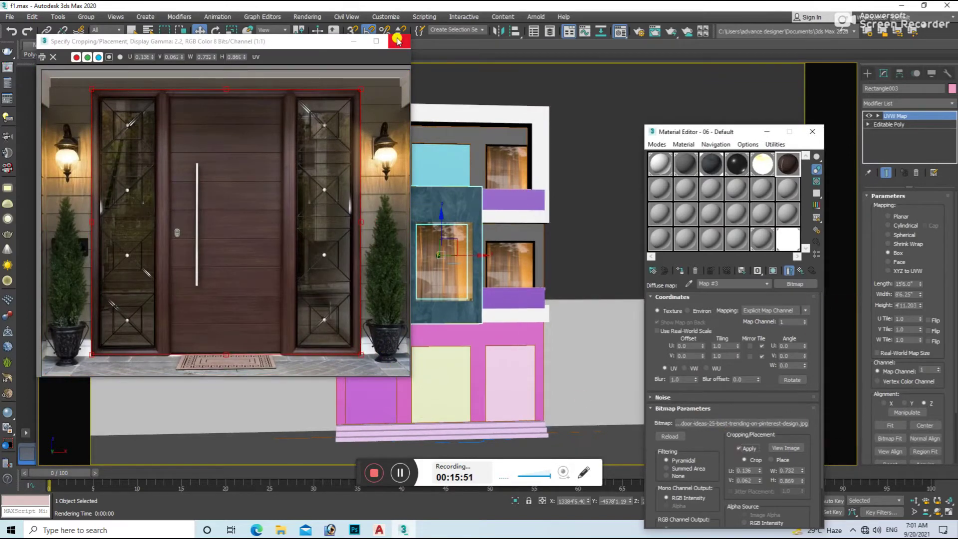
left_click(397, 40)
Put the door material on Rectangle024 with Box UVW mapping and render the facade
left_click(449, 160)
left_click(679, 270)
left_click(771, 274)
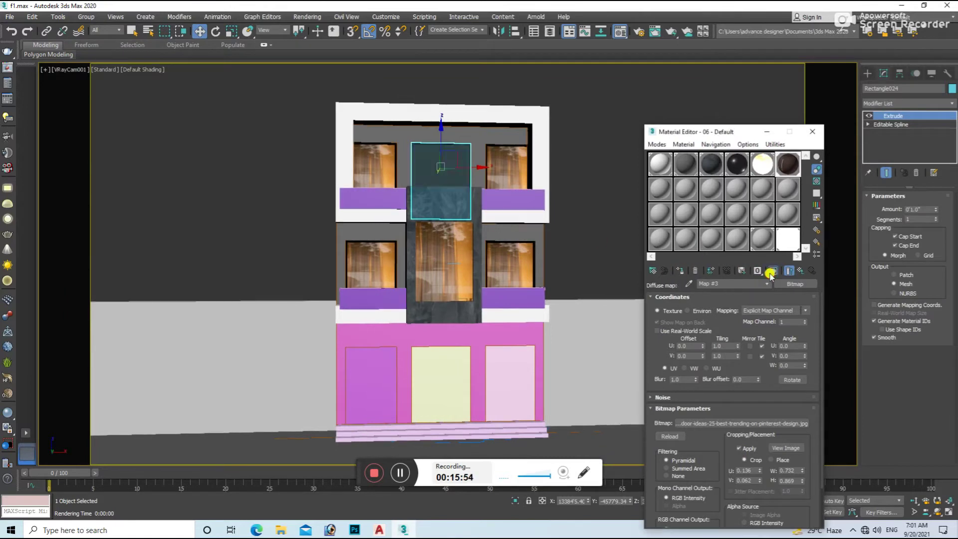
left_click(923, 104)
left_click(880, 417)
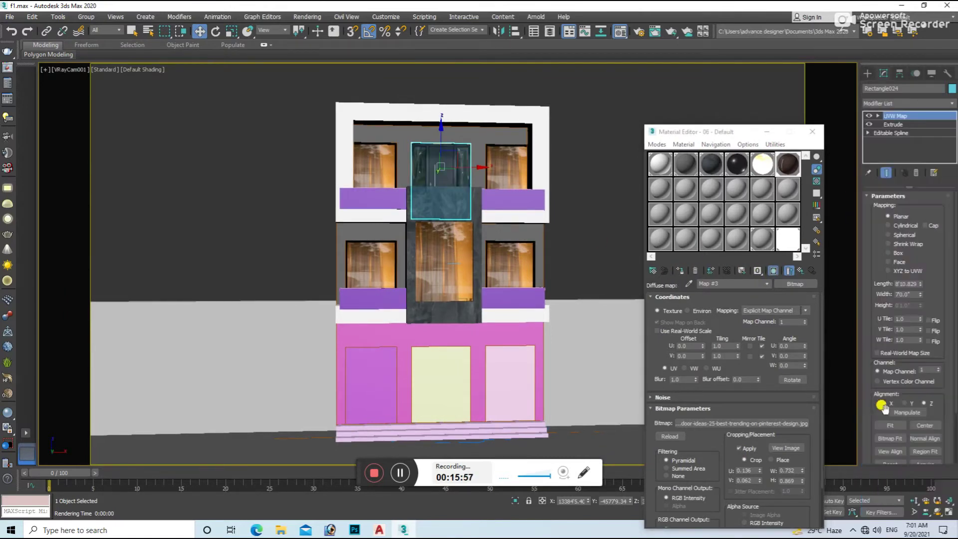
left_click(652, 299)
key("shift+q")
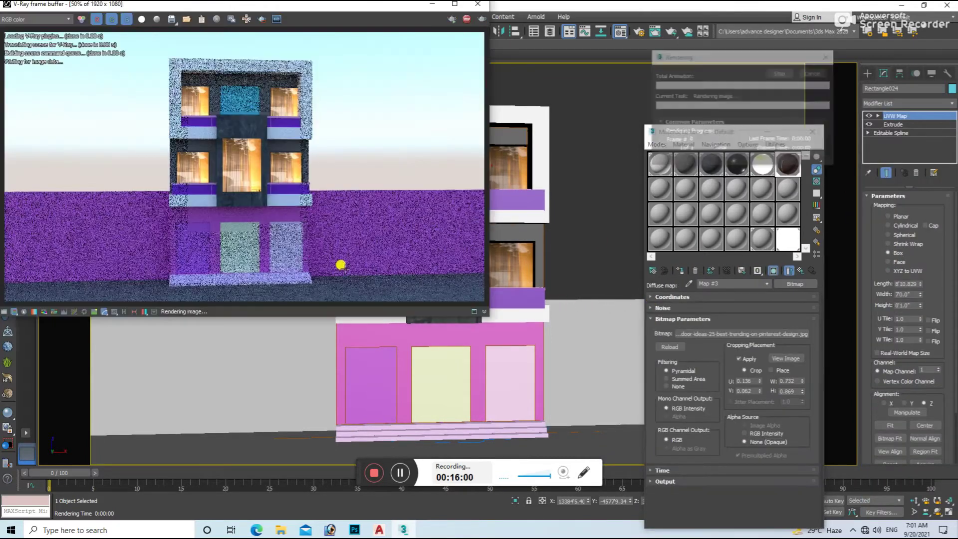
Close the door render and run another test render from the camera view
left_click(478, 4)
scroll(449, 160, "up", 5)
mouse_move(449, 161)
middle_mouse_down("alt")
mouse_move(518, 212)
mouse_move(454, 141)
middle_mouse_up("alt")
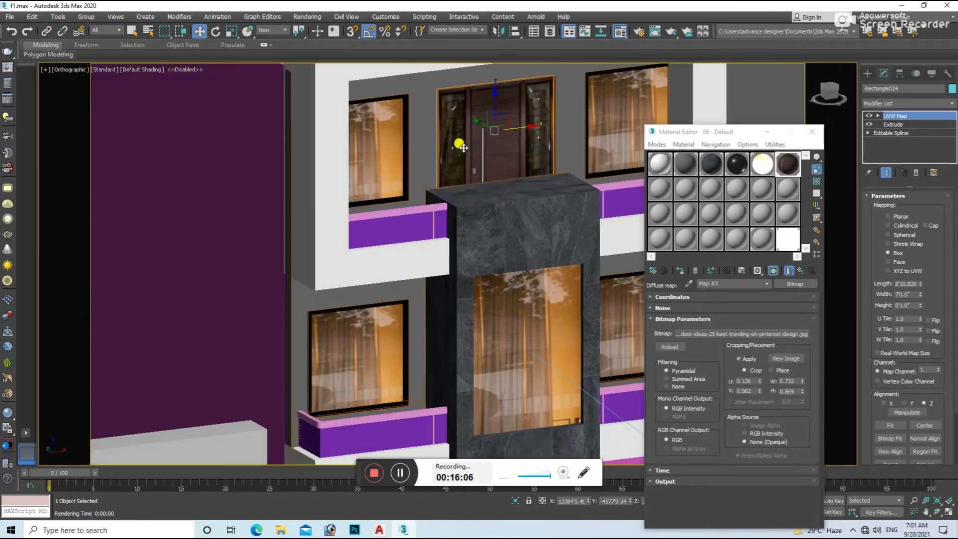
left_click(654, 191)
key("f")
scroll(489, 209, "down", 3)
scroll(487, 185, "down", 2)
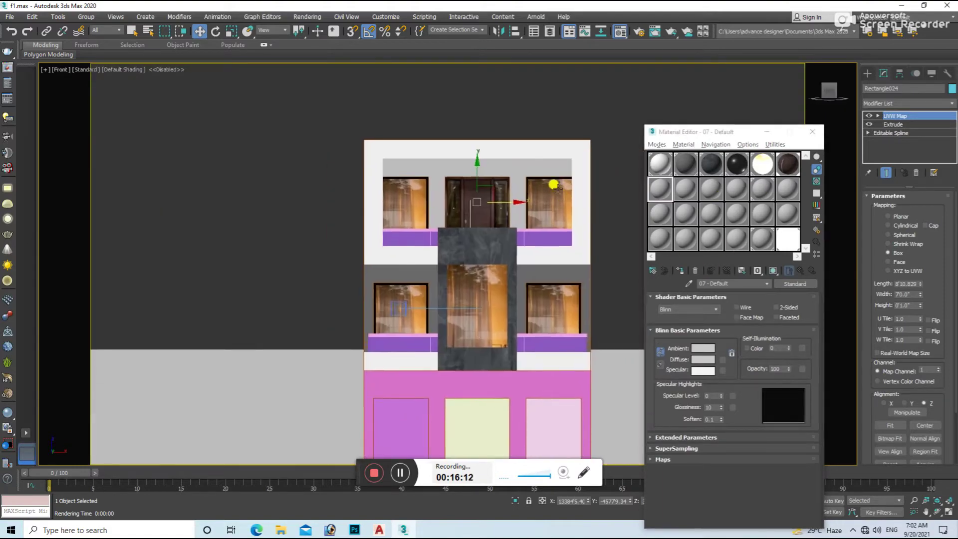
key("c")
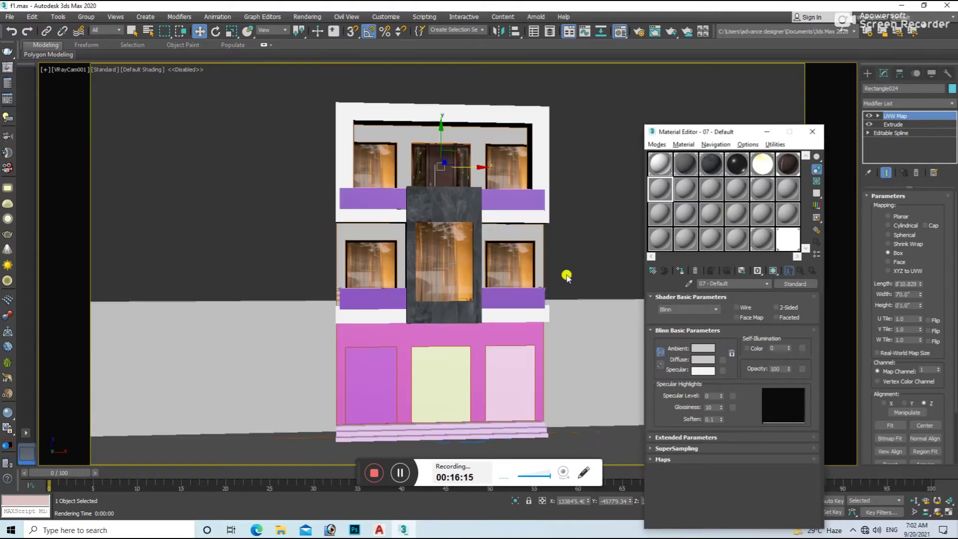
key("shift+q")
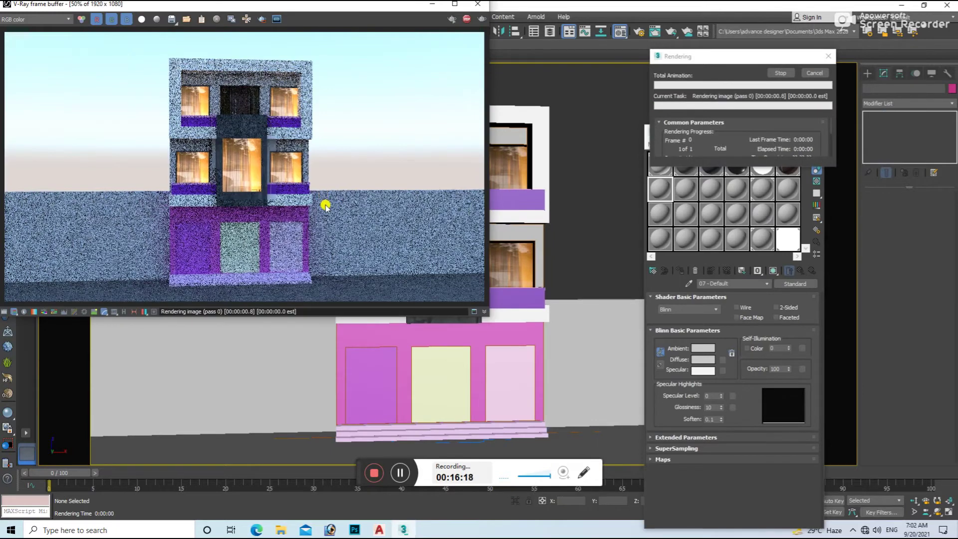
left_click(477, 4)
Frame the upper floors in front view and bring up material types for slot 07
key("f")
scroll(506, 270, "up", 3)
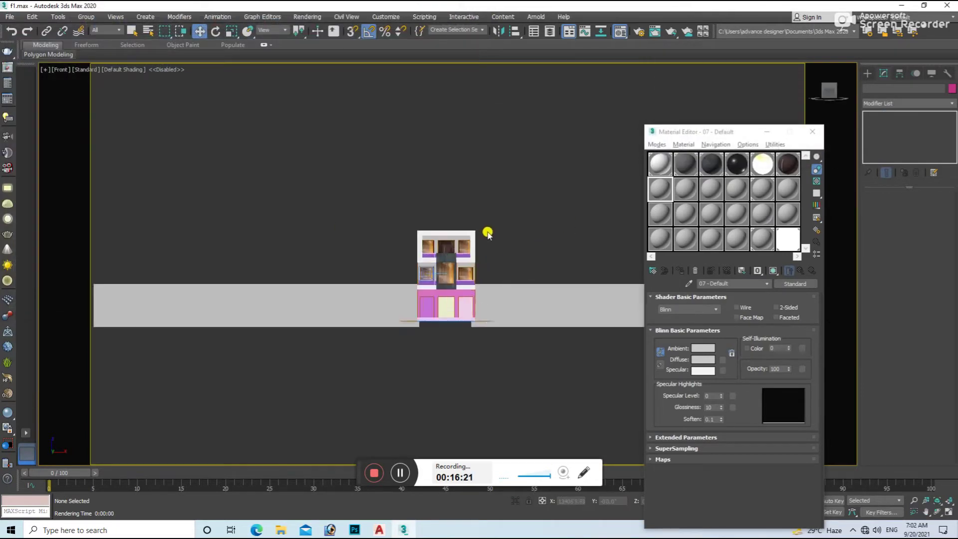
scroll(488, 241, "up", 5)
scroll(347, 249, "down", 5)
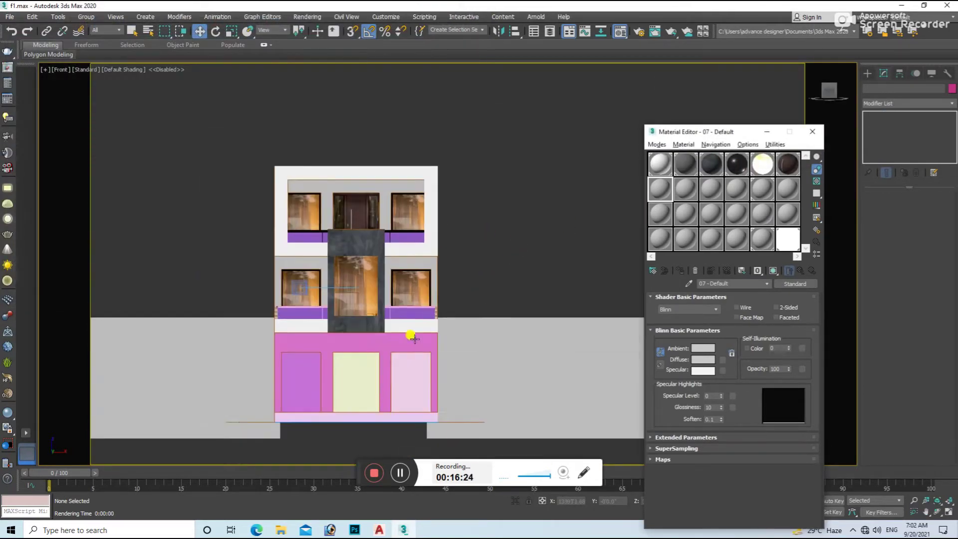
scroll(406, 335, "up", 3)
left_click_drag(663, 190, 674, 192)
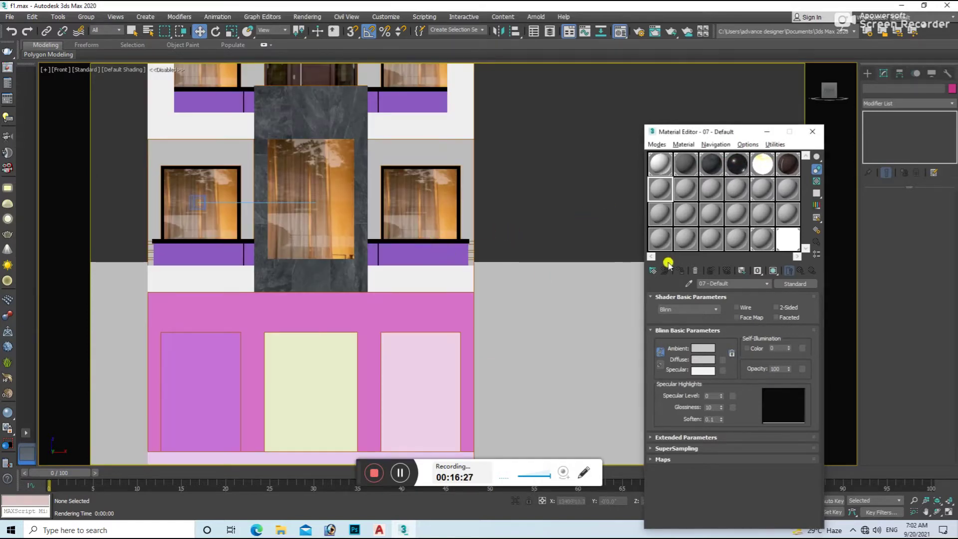
left_click(785, 283)
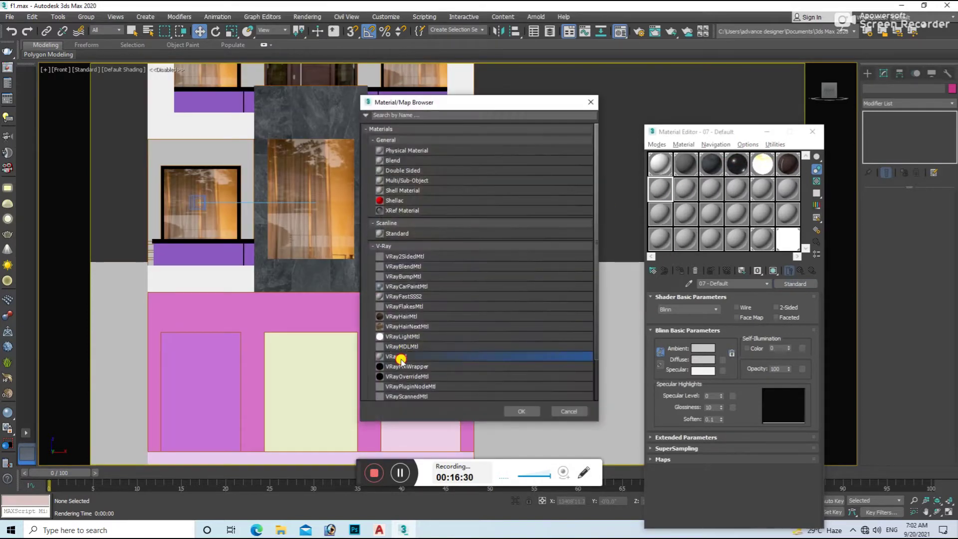
Make 07 a VRayMtl with black diffuse, light grey reflection, glossiness 0.67 and light grey refraction
double_click(387, 355)
left_click(707, 307)
mouse_move(289, 74)
left_mouse_down()
mouse_move(289, 142)
mouse_move(288, 80)
left_mouse_up()
left_click(369, 154)
left_click(709, 335)
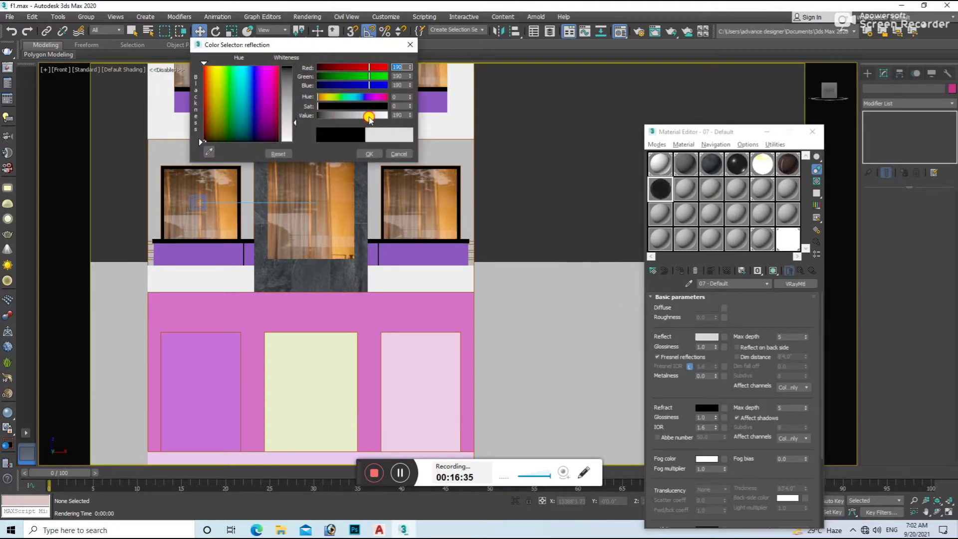
left_click(369, 154)
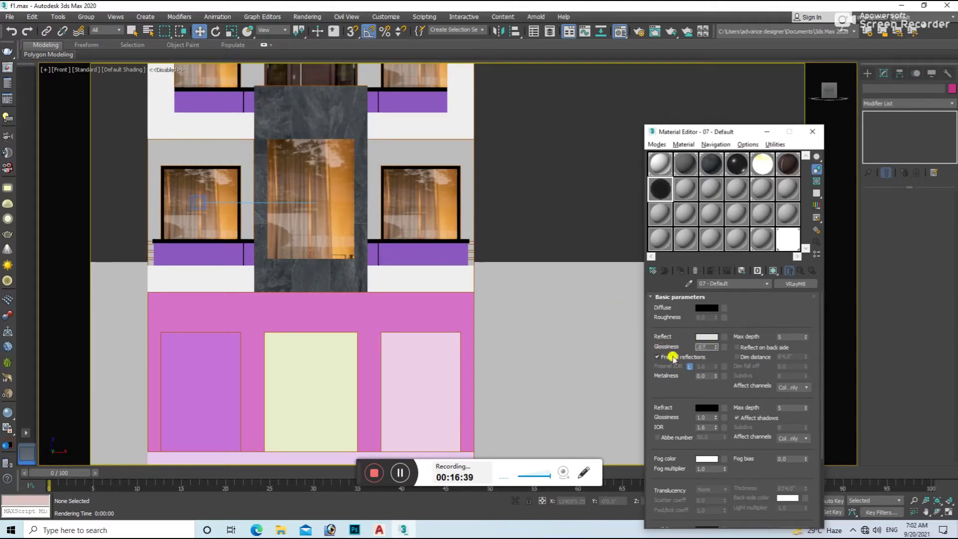
left_click(707, 408)
left_click_drag(352, 118, 368, 118)
left_click(369, 154)
Apply material 07 to the lower and upper balcony panels and central window, then render
middle_click_drag(509, 225, 522, 263)
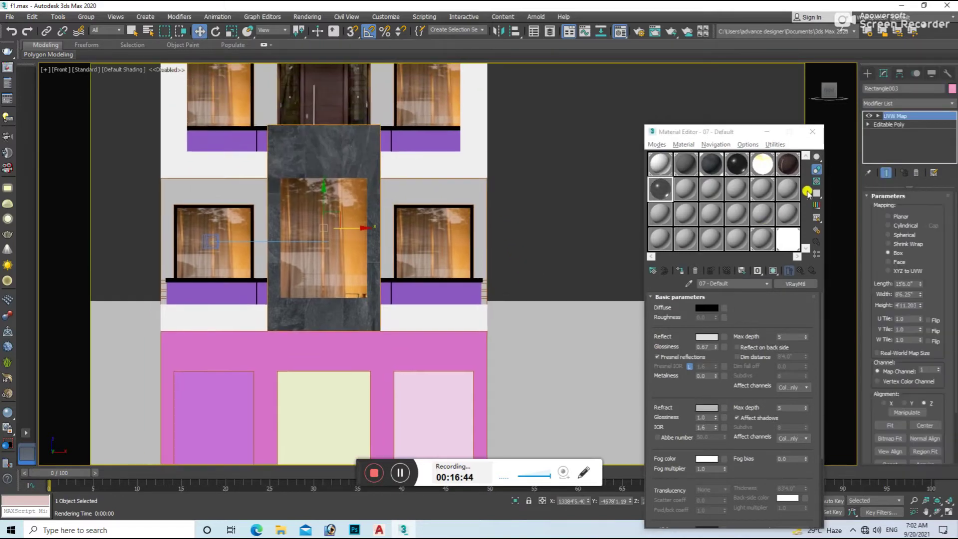
left_click(594, 243)
left_click_drag(657, 190, 444, 292)
middle_click_drag(444, 292, 461, 303)
left_click_drag(658, 189, 459, 149)
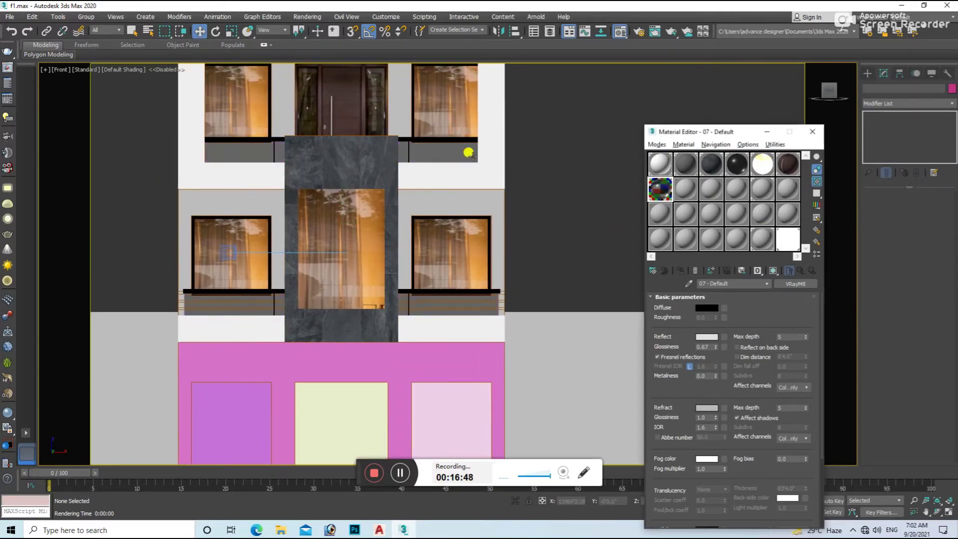
left_click_drag(658, 196, 339, 242)
left_click_drag(659, 187, 339, 227)
key("shift+q")
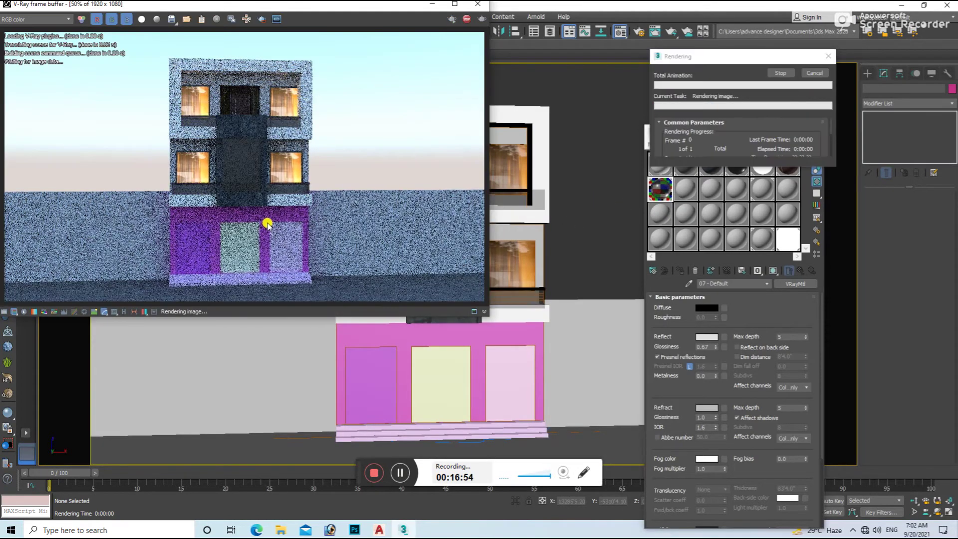
Close the finished balcony render and make slot 08 a VRayMtl
scroll(253, 160, "up", 3)
scroll(300, 199, "down", 3)
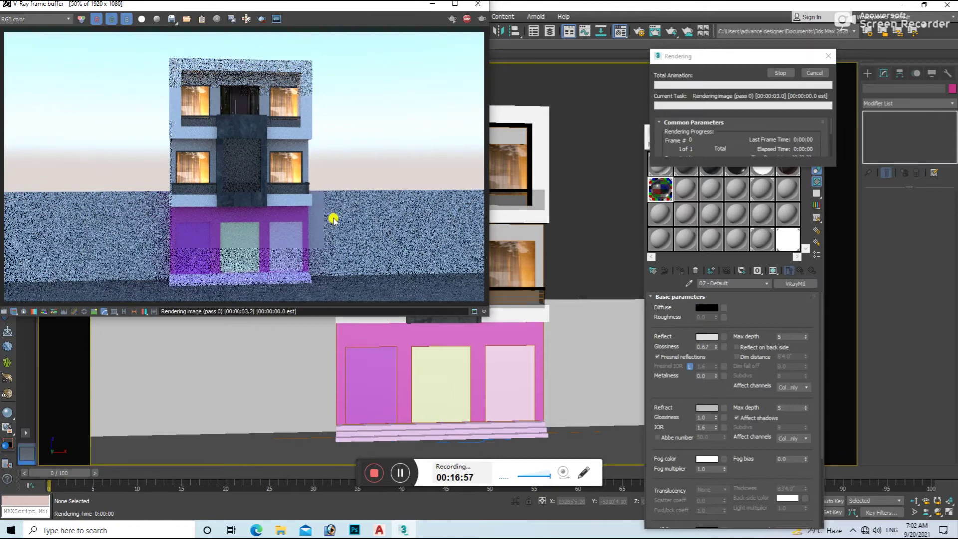
scroll(271, 110, "up", 2)
scroll(271, 110, "down", 2)
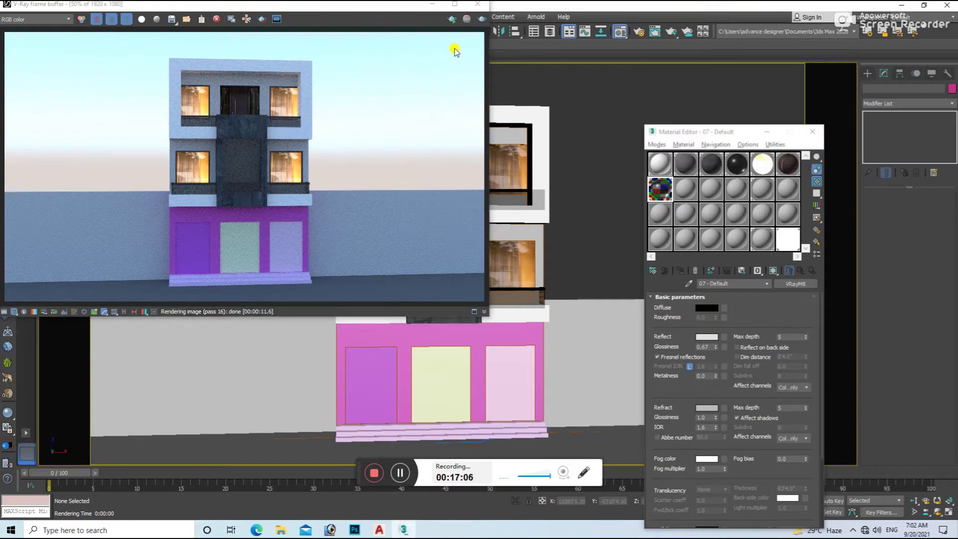
left_click(478, 3)
left_click(685, 190)
left_click(794, 283)
double_click(401, 356)
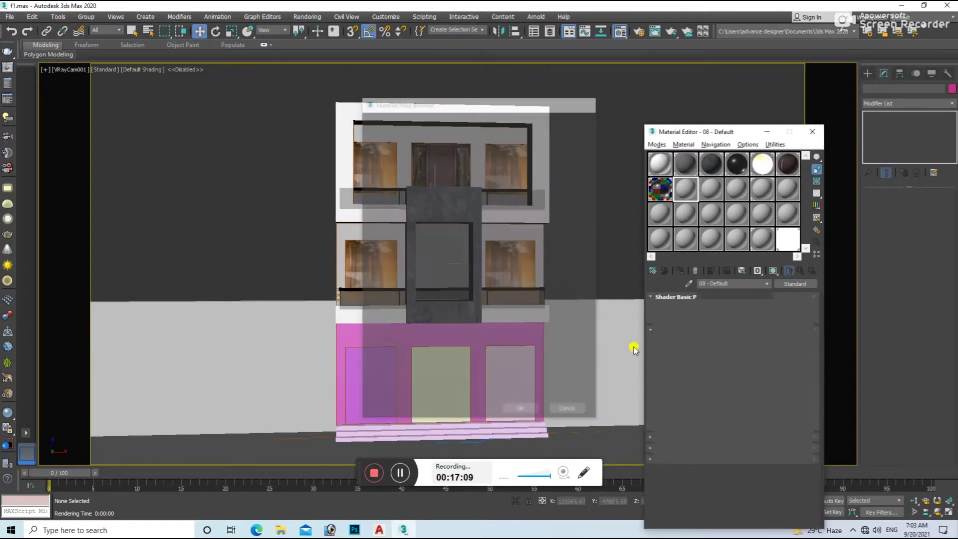
Add a Bitmap diffuse map to material 08 and browse to the full h texture folder
left_click(724, 308)
double_click(404, 162)
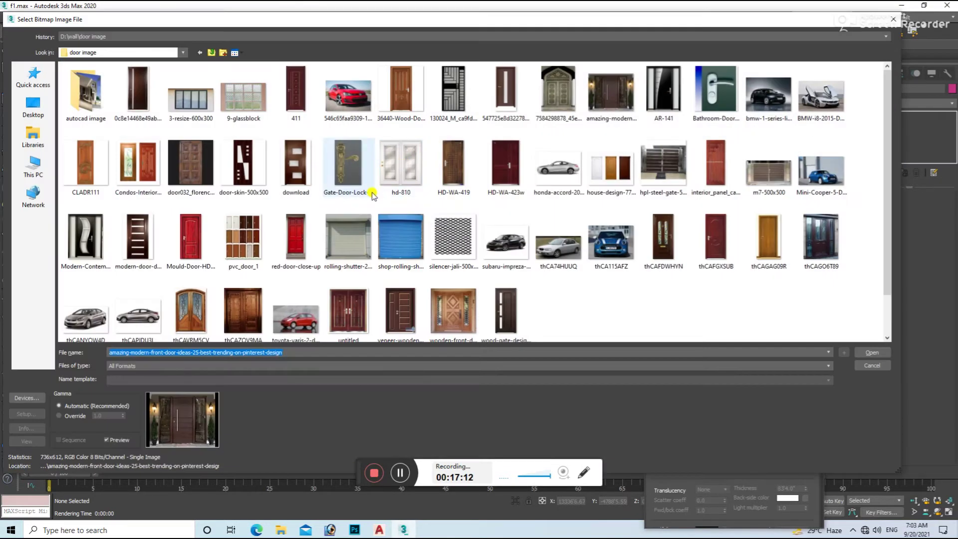
left_click(194, 51)
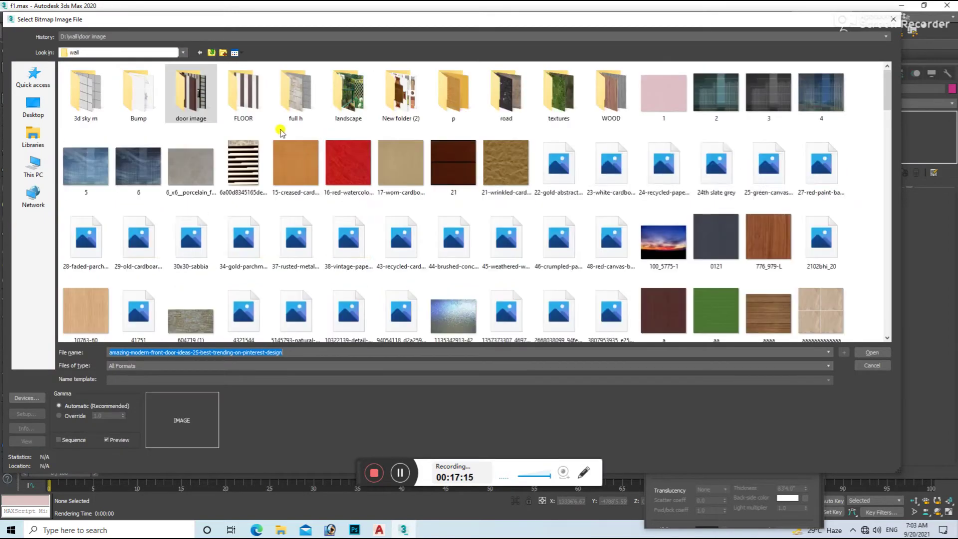
double_click(307, 98)
Browse past the mj-003 jali image and load river_stones_hole_in_wall as the diffuse
scroll(355, 212, "down", 3)
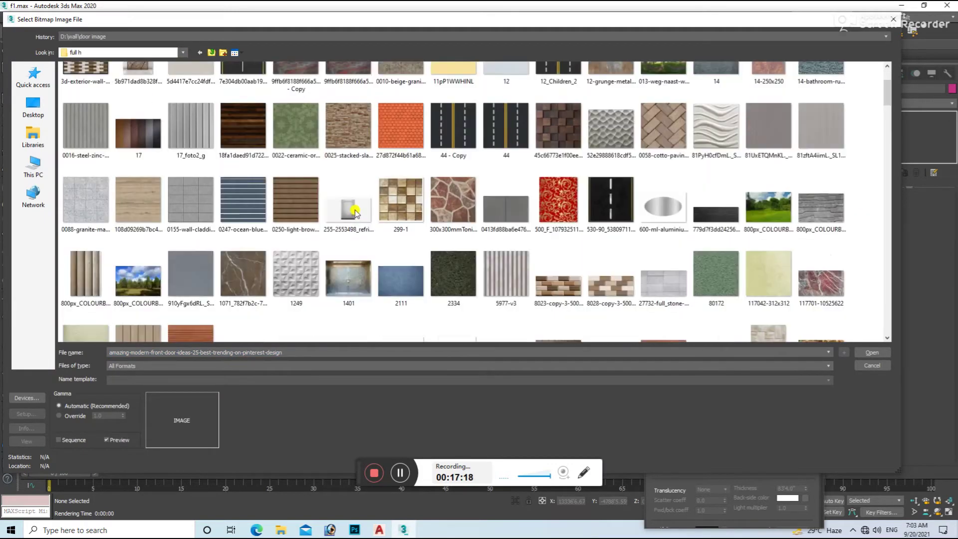
scroll(355, 212, "down", 2)
scroll(355, 212, "down", 3)
scroll(354, 212, "down", 2)
scroll(355, 212, "down", 3)
scroll(355, 212, "down", 2)
scroll(355, 212, "down", 3)
scroll(354, 212, "down", 2)
scroll(355, 212, "down", 3)
scroll(355, 212, "down", 3)
scroll(355, 212, "down", 2)
scroll(355, 212, "down", 2)
scroll(355, 213, "down", 3)
scroll(355, 212, "down", 2)
scroll(355, 212, "down", 2)
scroll(355, 212, "down", 2)
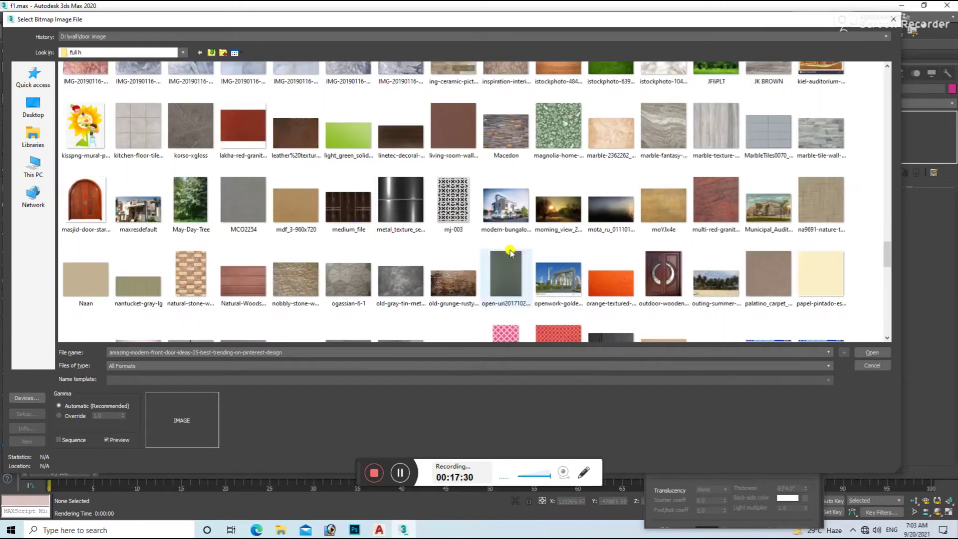
left_click(460, 197)
scroll(472, 243, "down", 2)
scroll(472, 243, "down", 3)
scroll(471, 243, "down", 3)
scroll(471, 243, "down", 2)
scroll(471, 243, "down", 3)
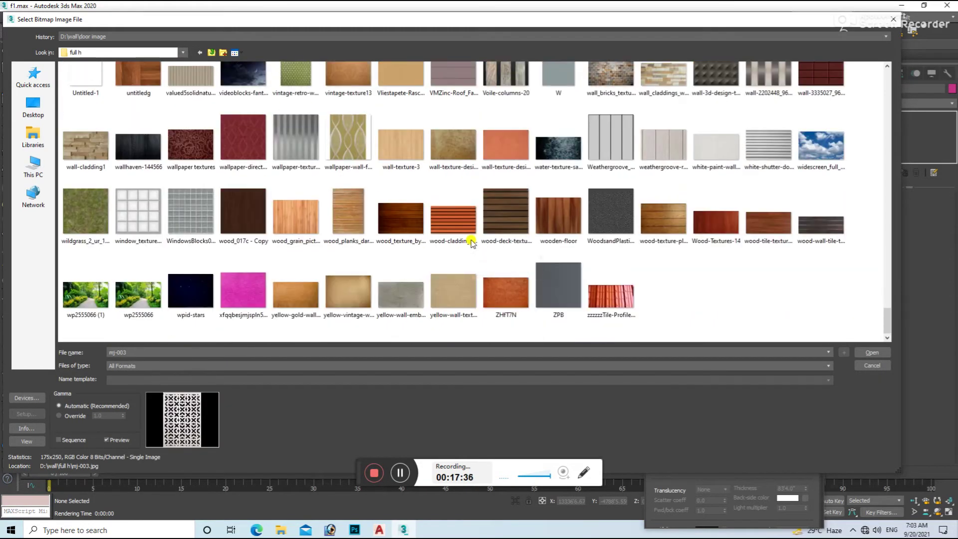
scroll(472, 243, "up", 4)
scroll(472, 243, "up", 8)
scroll(472, 243, "down", 3)
double_click(502, 240)
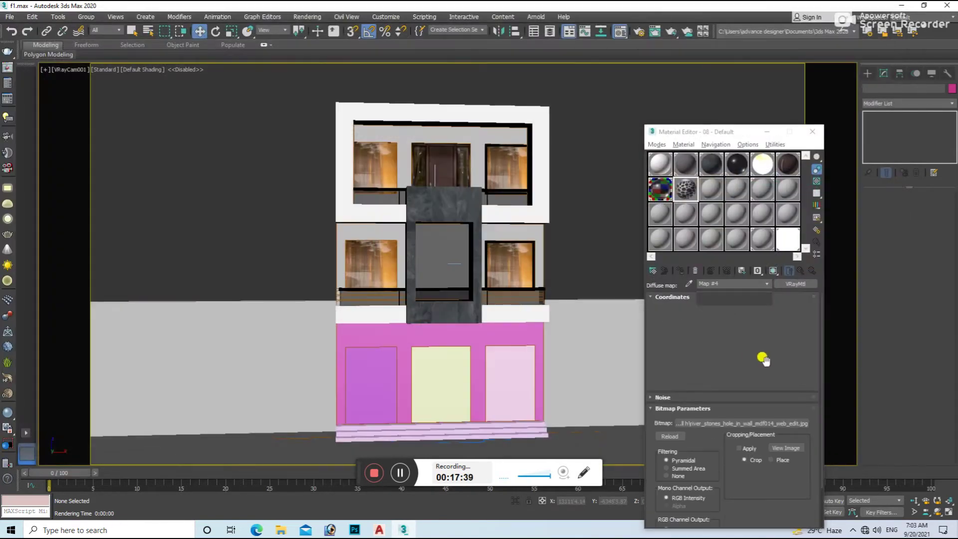
Crop the pebble bitmap to remove its outer border, previewing the crop up close
left_click(772, 447)
left_click_drag(41, 68, 83, 106)
mouse_move(452, 348)
left_mouse_down()
mouse_move(457, 372)
mouse_move(419, 333)
left_mouse_up()
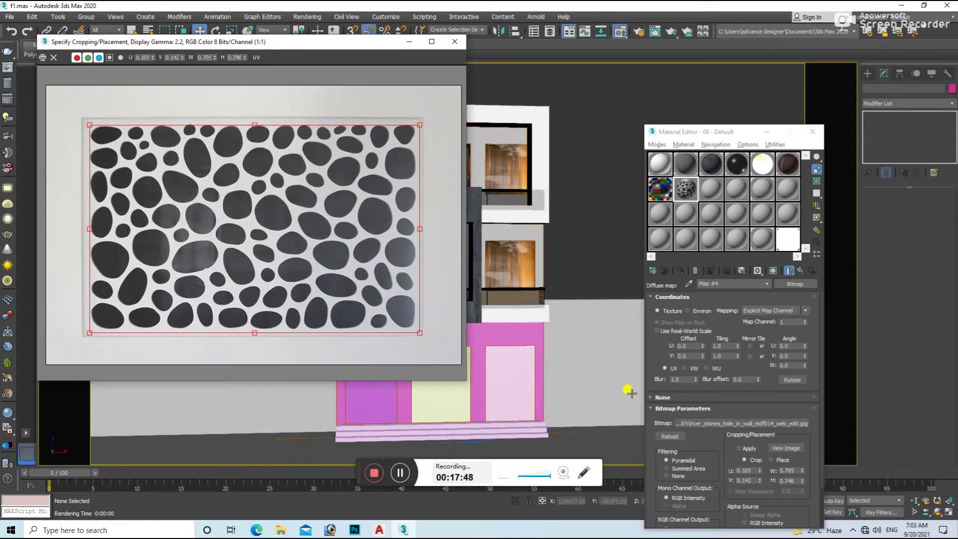
left_click(454, 42)
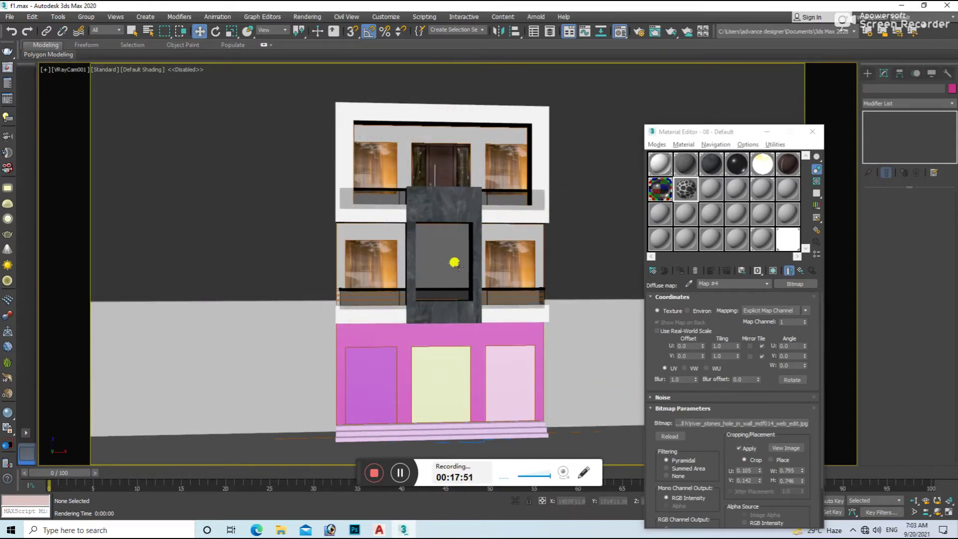
Apply the pebble material to the central jali panel with a shorter mapping length, then render
left_click(451, 259)
left_click(680, 270)
left_click(772, 270)
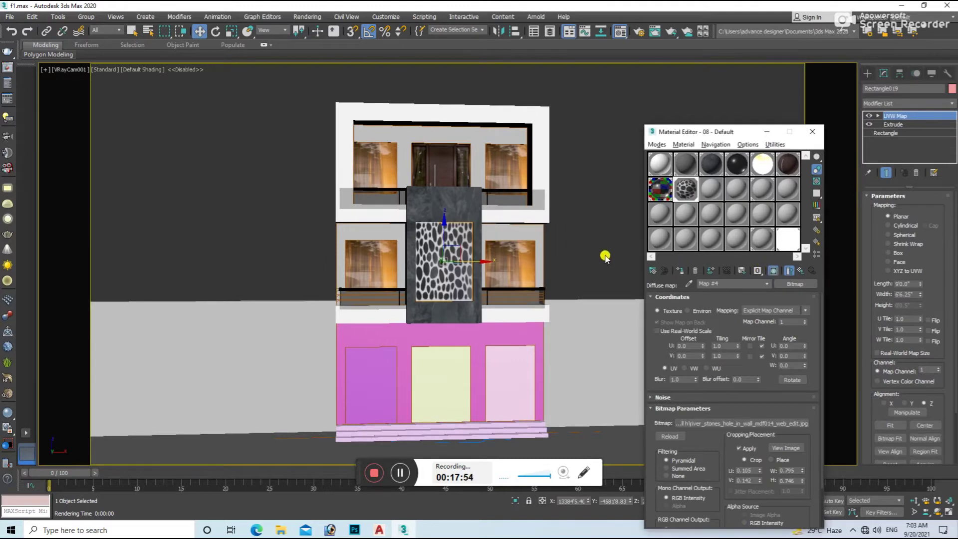
mouse_move(921, 283)
left_mouse_down()
mouse_move(919, 303)
mouse_move(925, 287)
left_mouse_up()
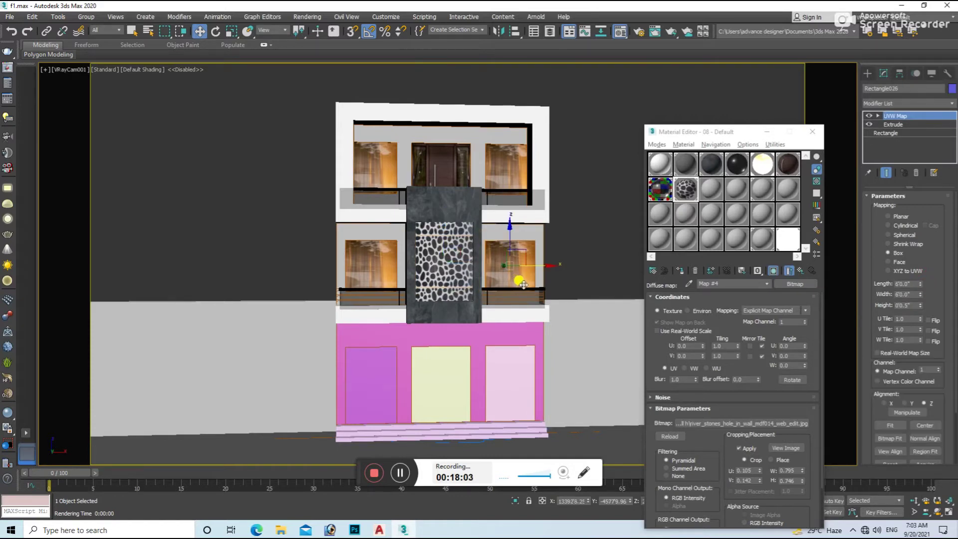
key("shift+q")
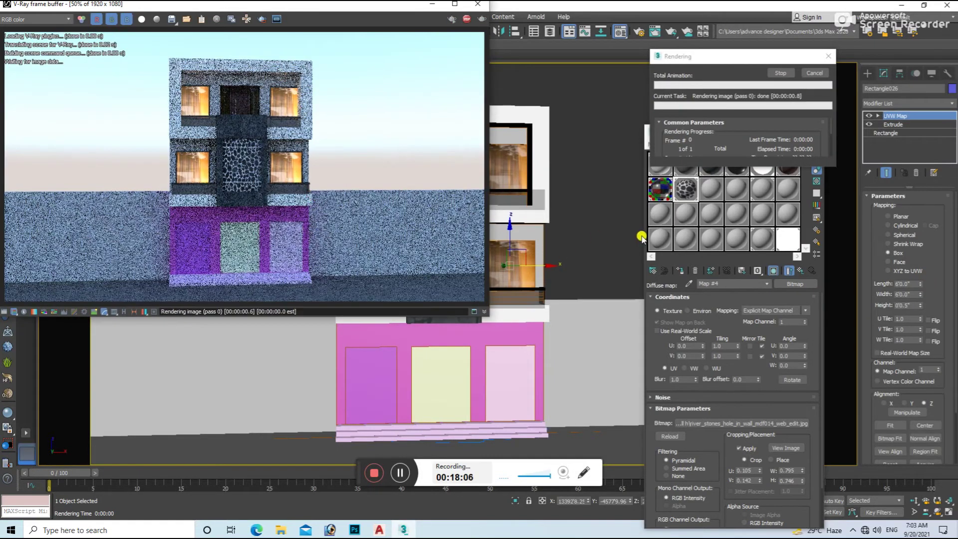
Raise the pebble crop's bottom edge to a 0.722 height and render the facade to review it
left_click(786, 447)
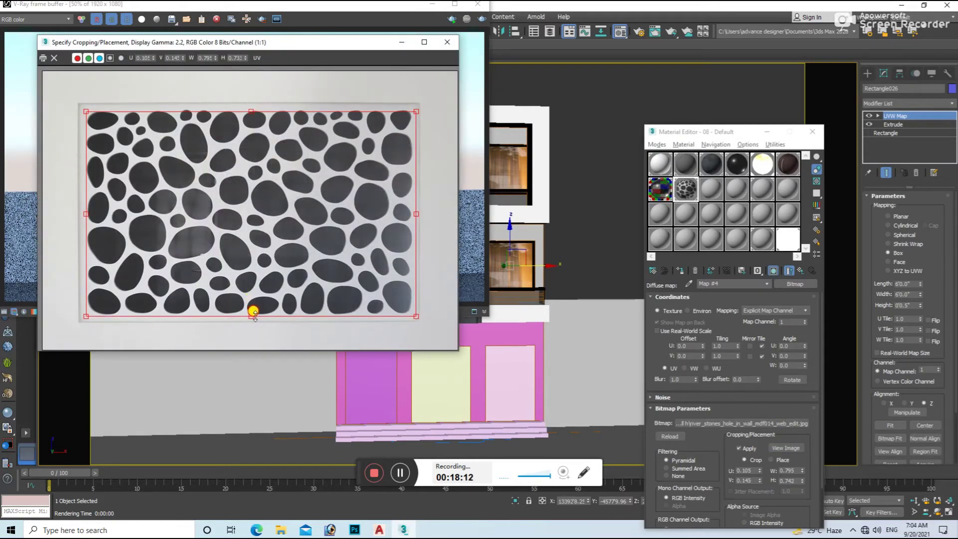
left_click_drag(254, 313, 254, 310)
left_click(449, 41)
key("shift+q")
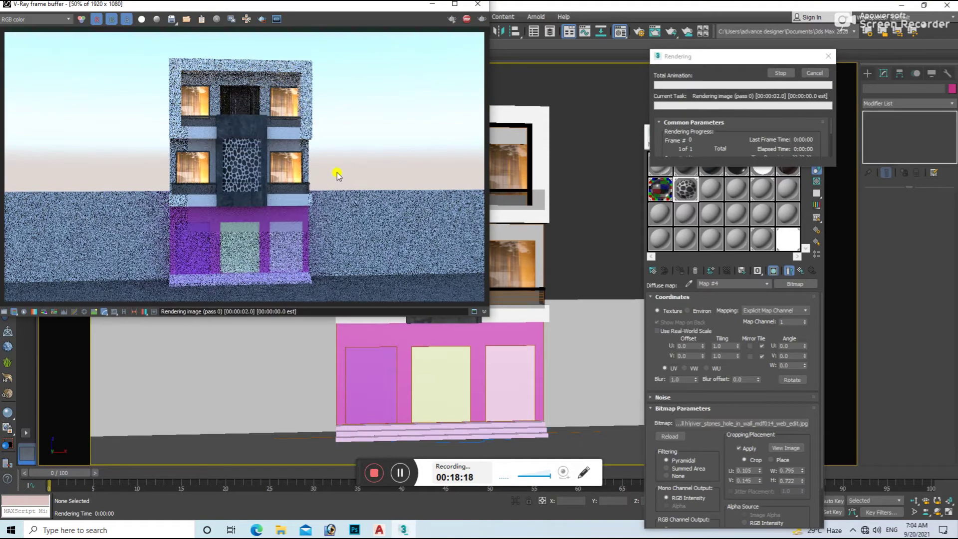
scroll(254, 164, "up", 3)
scroll(254, 165, "down", 3)
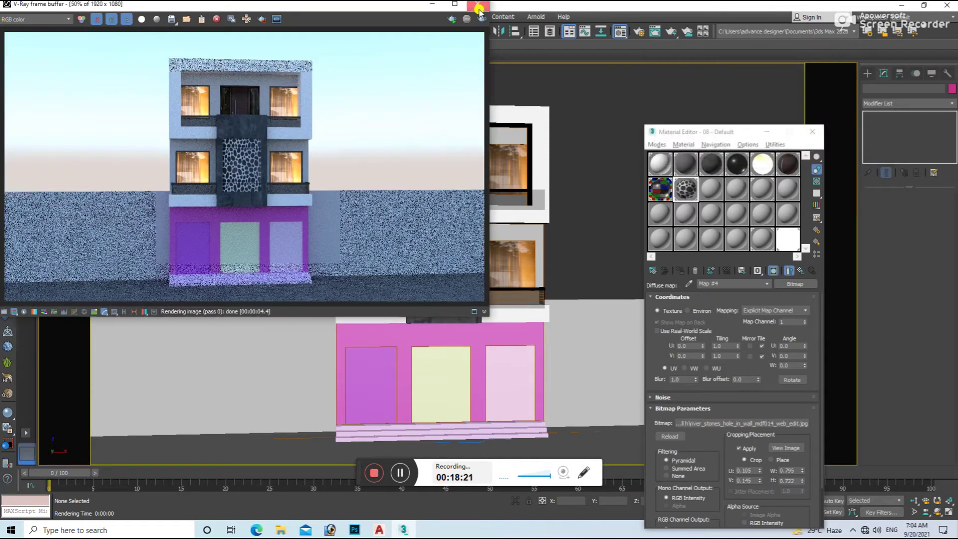
left_click(477, 3)
Shrink the jali panel's UVW Map length and width, then render the facade again
left_click(443, 246)
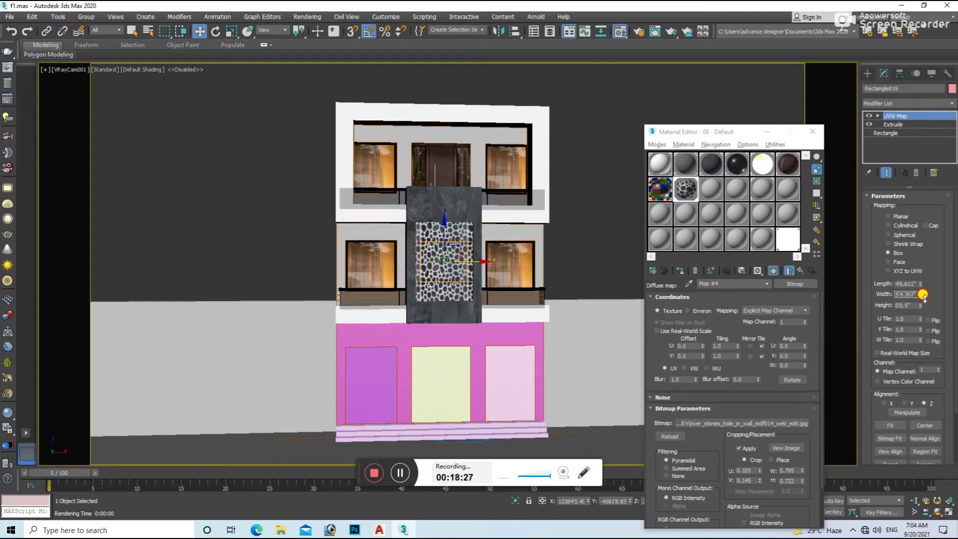
left_click(616, 278)
key("shift+q")
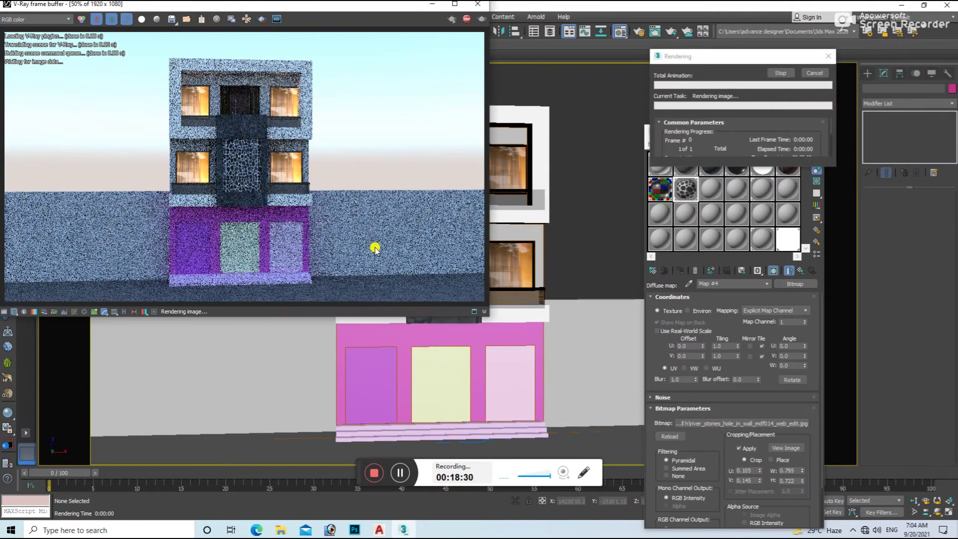
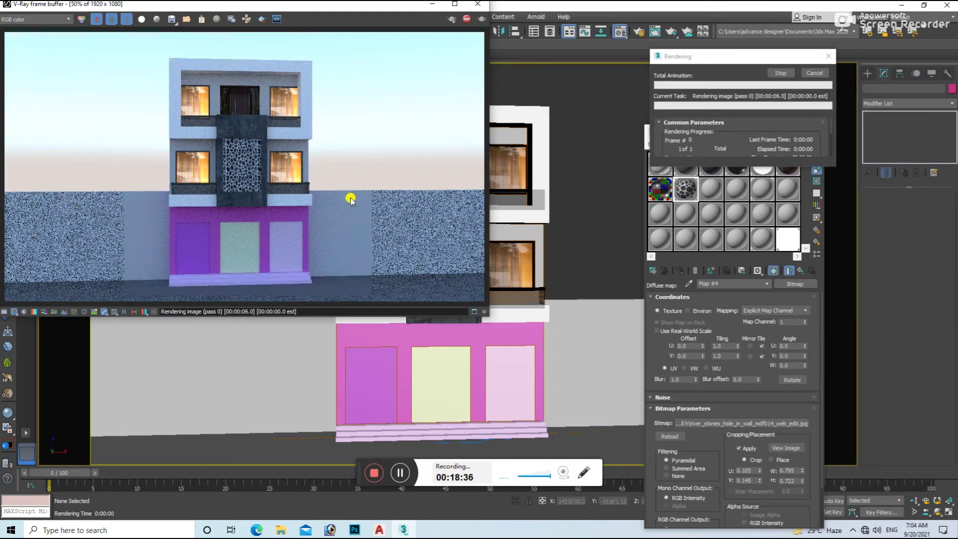
Re-render the camera view, then make an unused material slot a new VRayMtl
left_click(479, 21)
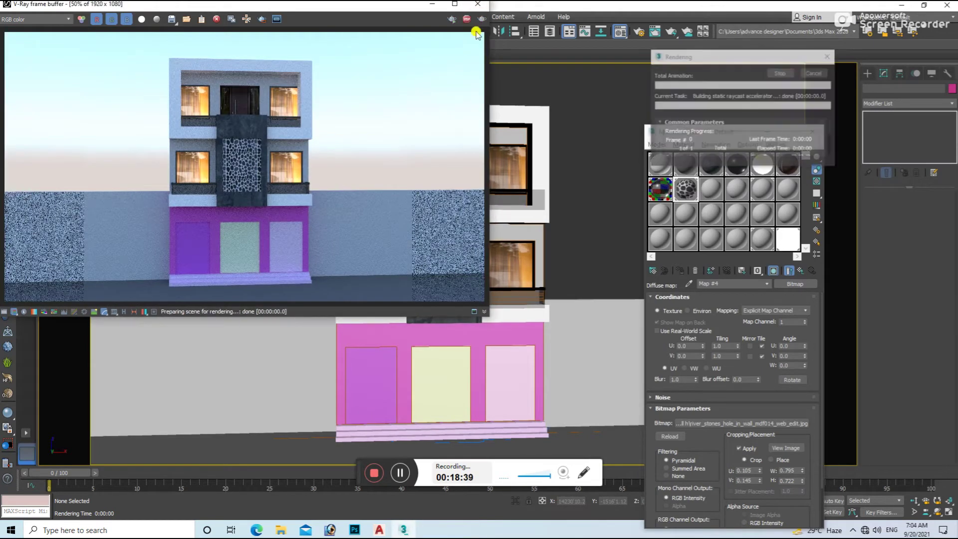
left_click(480, 5)
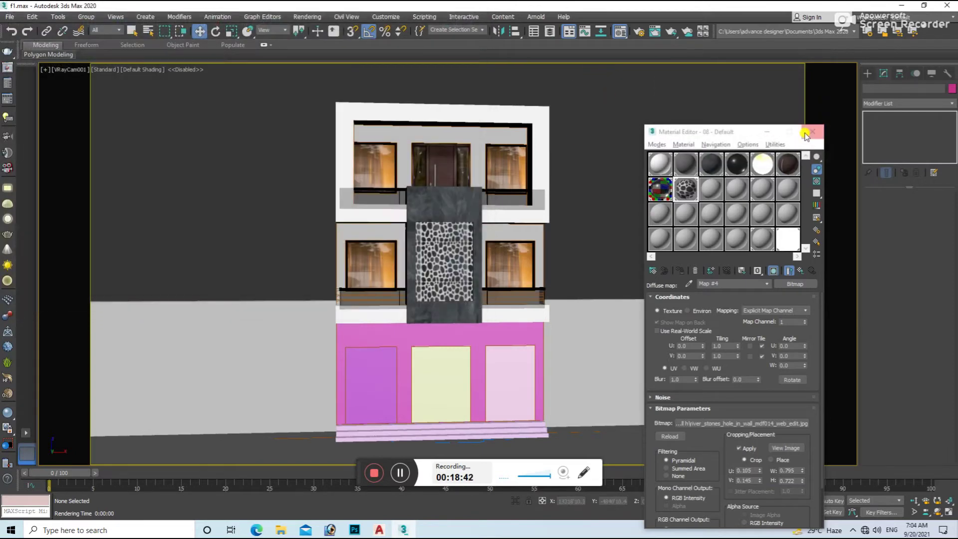
key("m")
key("m")
left_click(706, 188)
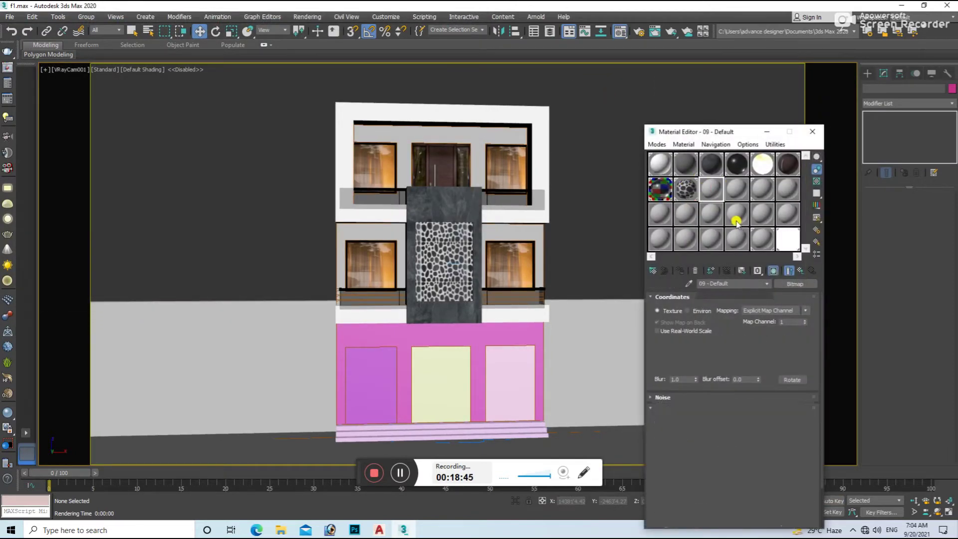
left_click(795, 283)
double_click(411, 358)
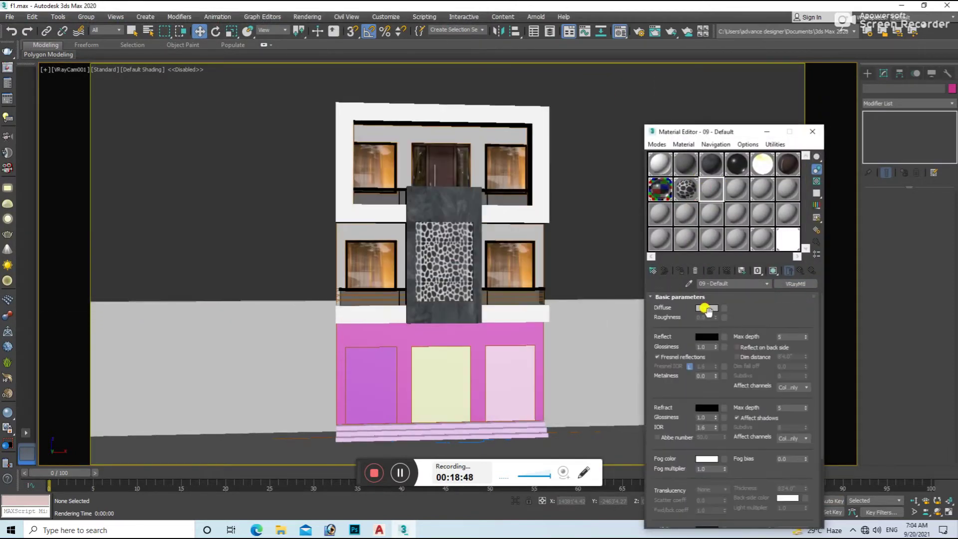
Use a Tiles map as the new material's diffuse map
left_click(706, 308)
left_click(387, 156)
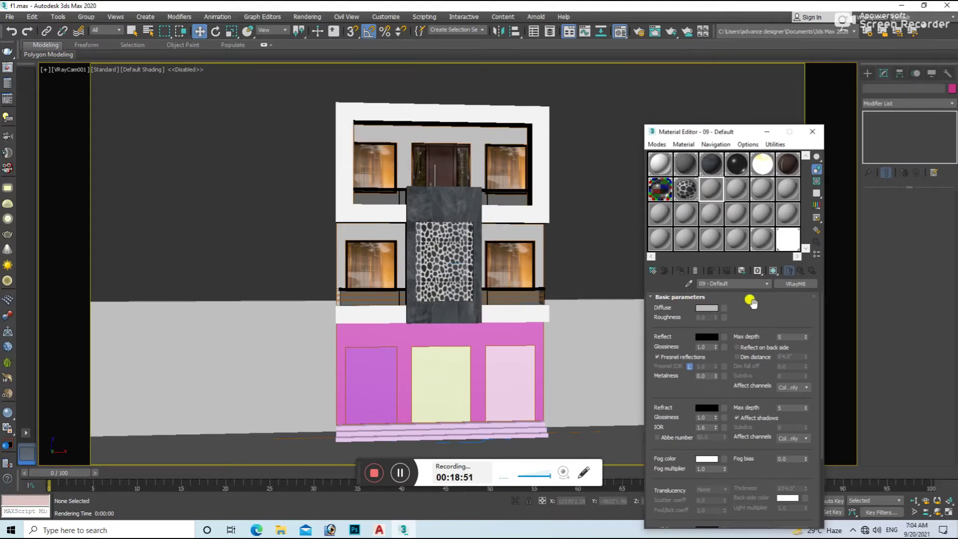
left_click(724, 308)
scroll(400, 385, "down", 5)
scroll(400, 366, "down", 5)
scroll(400, 352, "down", 5)
double_click(399, 350)
Set the Tiles map to white tiles with black grout
left_click(671, 456)
scroll(674, 415, "down", 5)
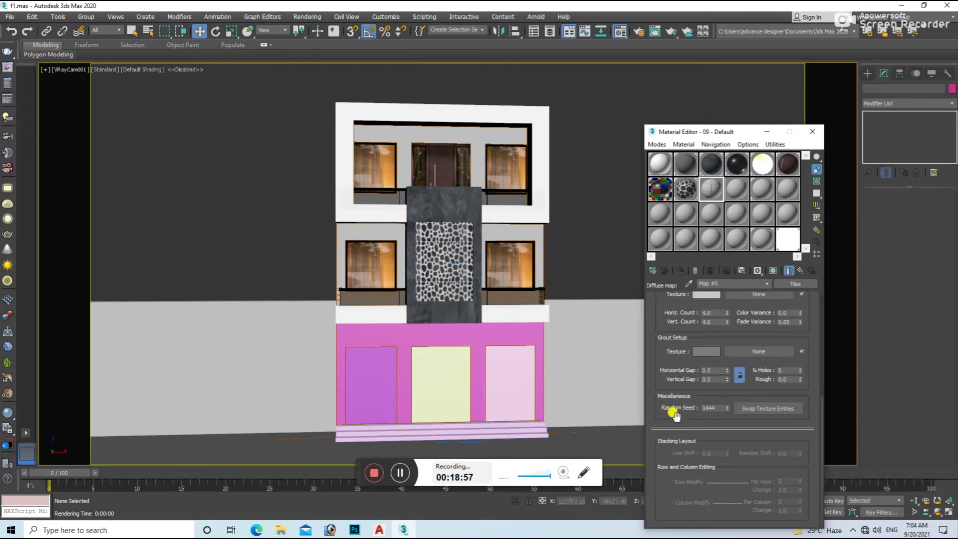
left_click(704, 297)
left_click(199, 138)
left_click(375, 154)
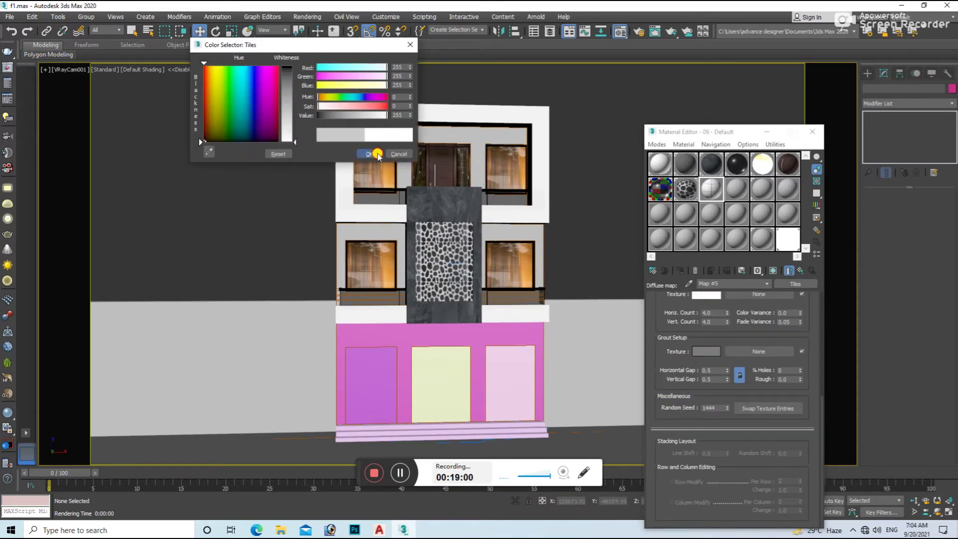
left_click(712, 353)
left_click_drag(406, 140, 385, 145)
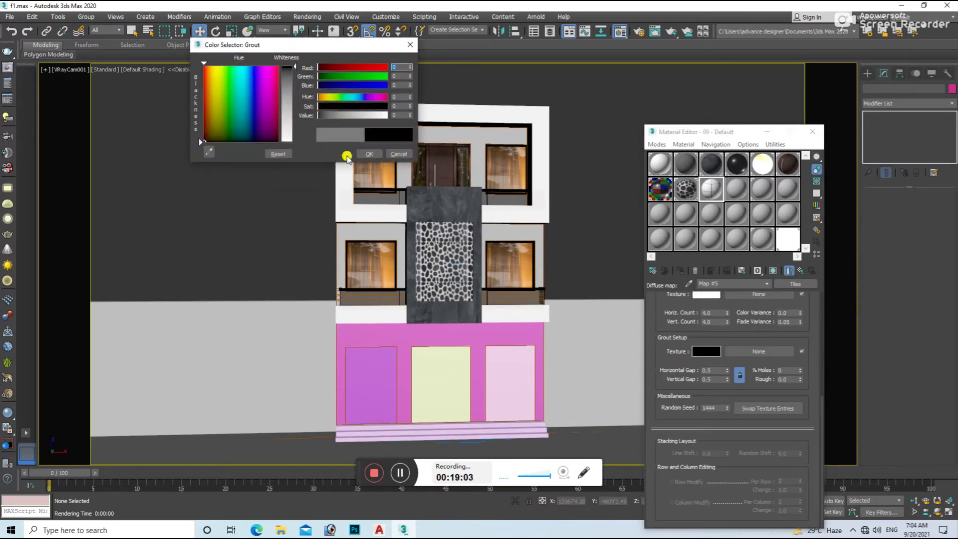
left_click(375, 154)
Assign the tile material to the pink ground-floor wall, show it in viewport, and add UVW Map
left_click(460, 331)
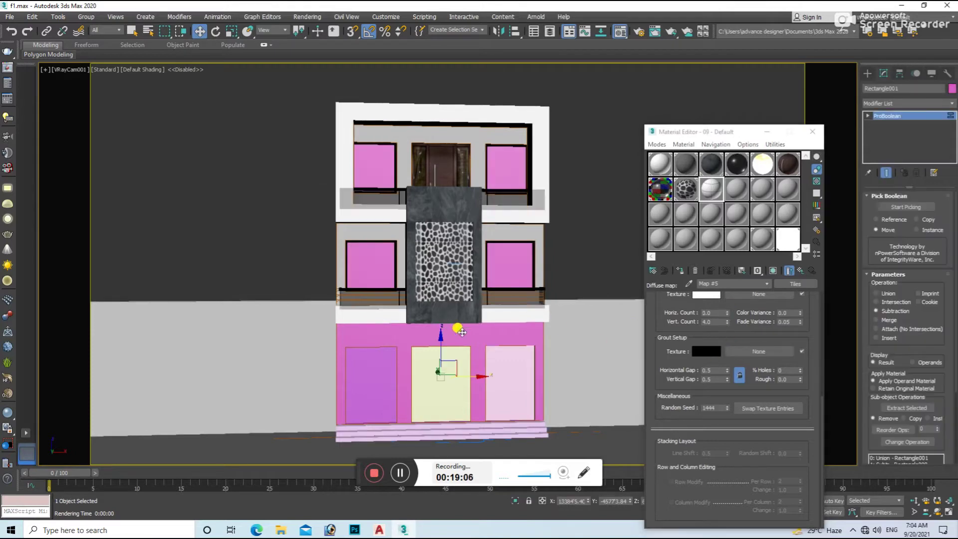
left_click(680, 272)
left_click(774, 269)
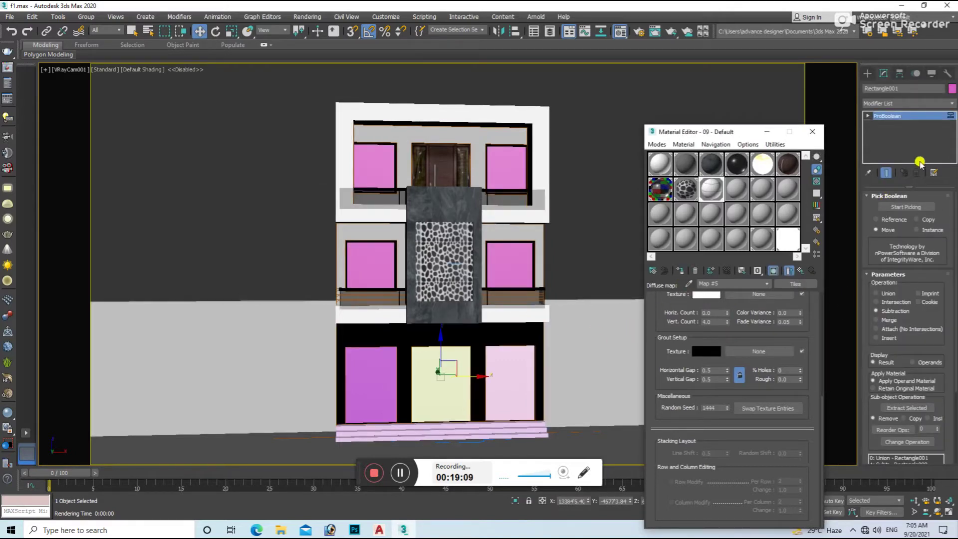
left_click(940, 105)
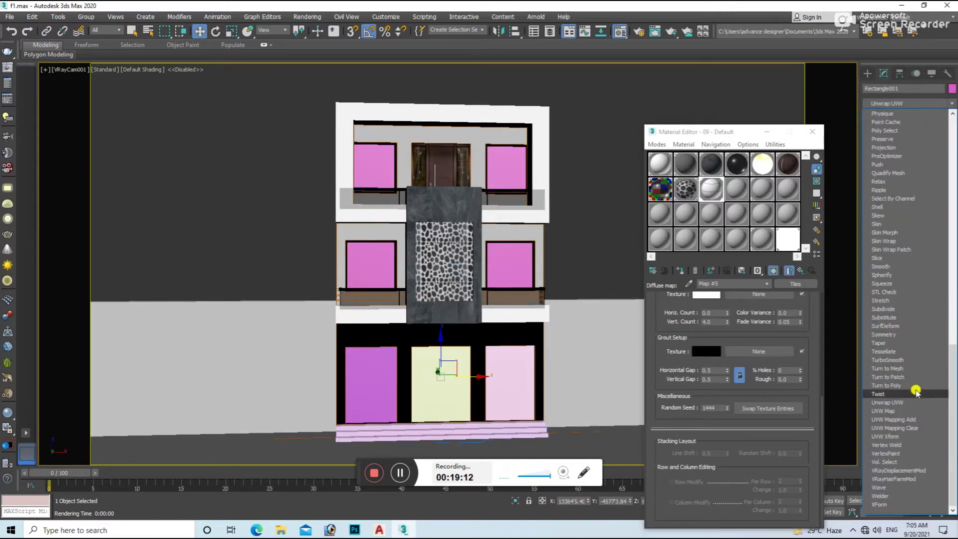
left_click(910, 410)
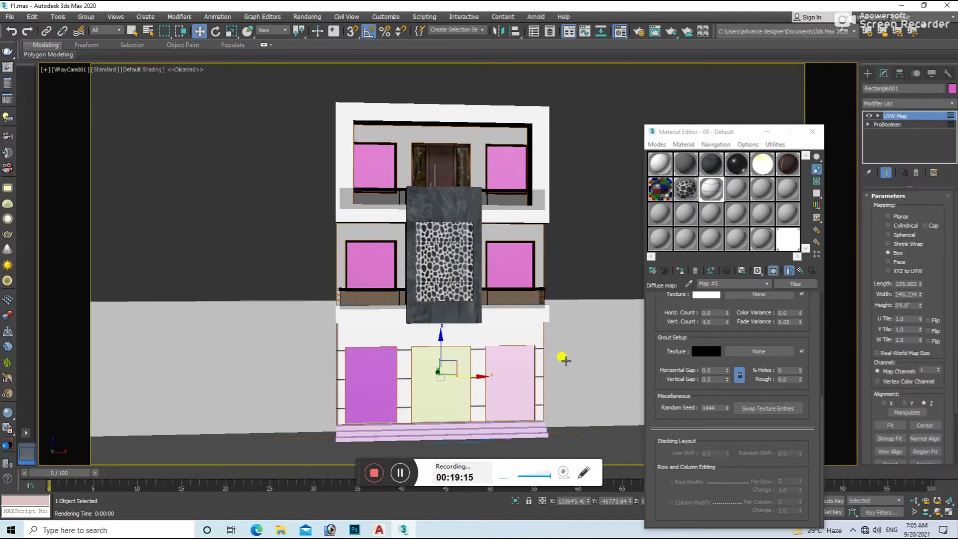
Orbit a user view to inspect the tiled wall, then return to the camera view
key("u")
mouse_move(521, 336)
middle_mouse_down("alt")
mouse_move(535, 349)
mouse_move(549, 345)
middle_mouse_up("alt")
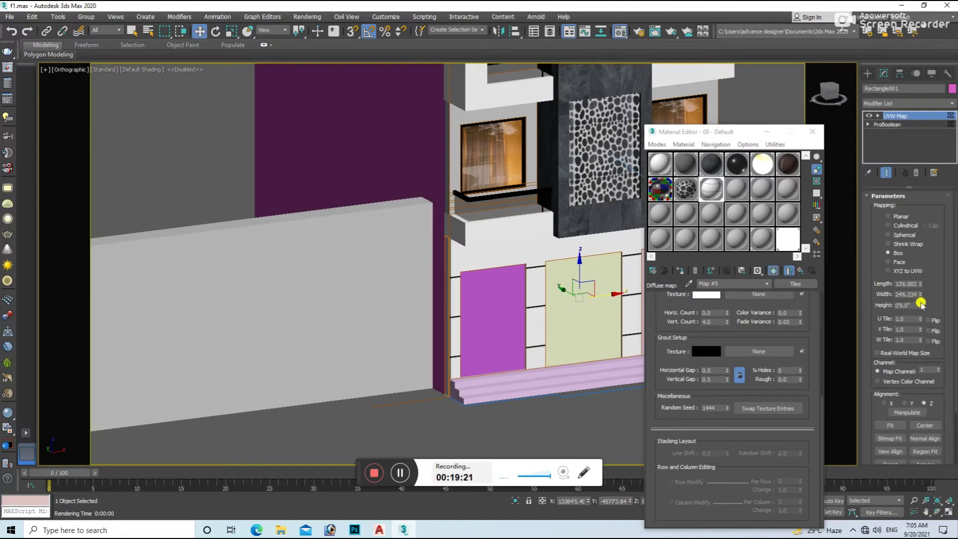
key("c")
left_click(551, 336)
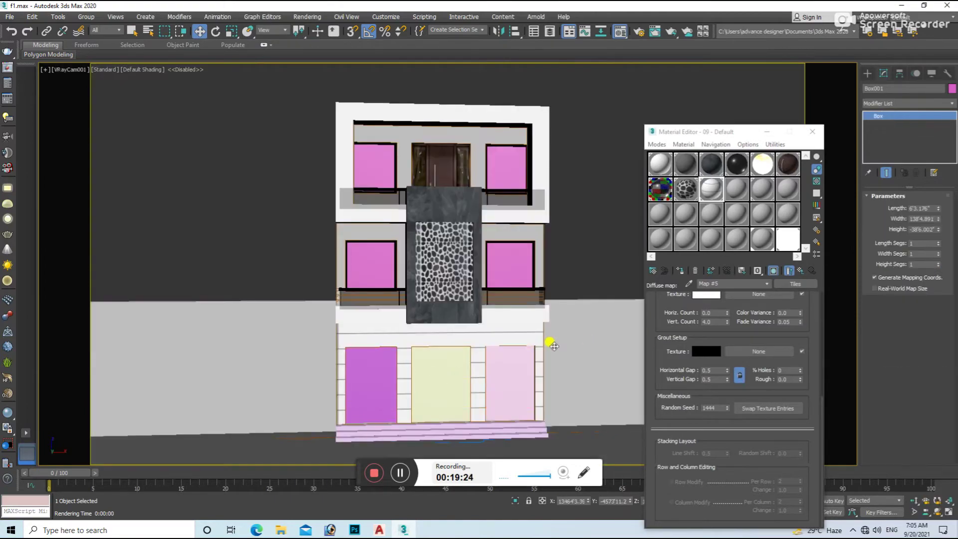
Render the camera view, then make the next empty slot a new VRayMtl
key("shift+q")
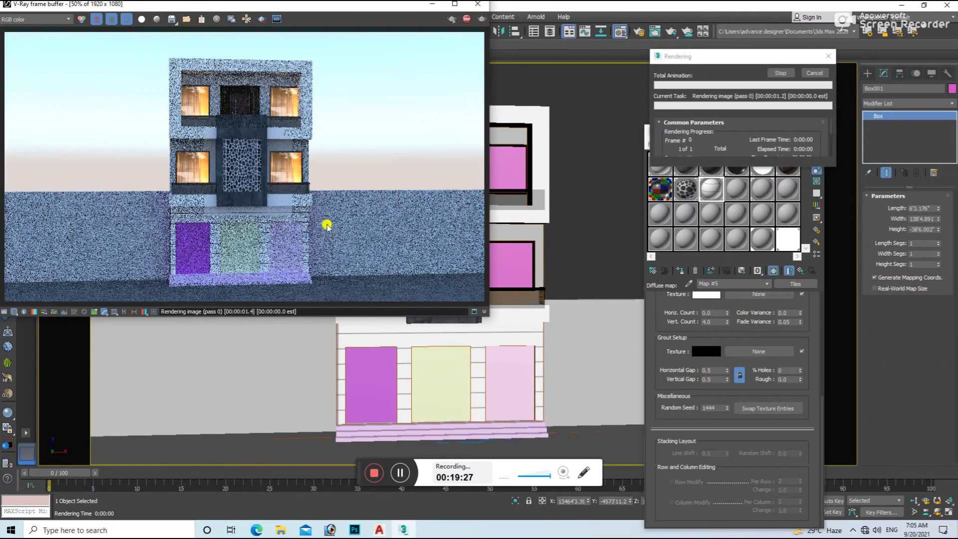
left_click(477, 3)
left_click(743, 194)
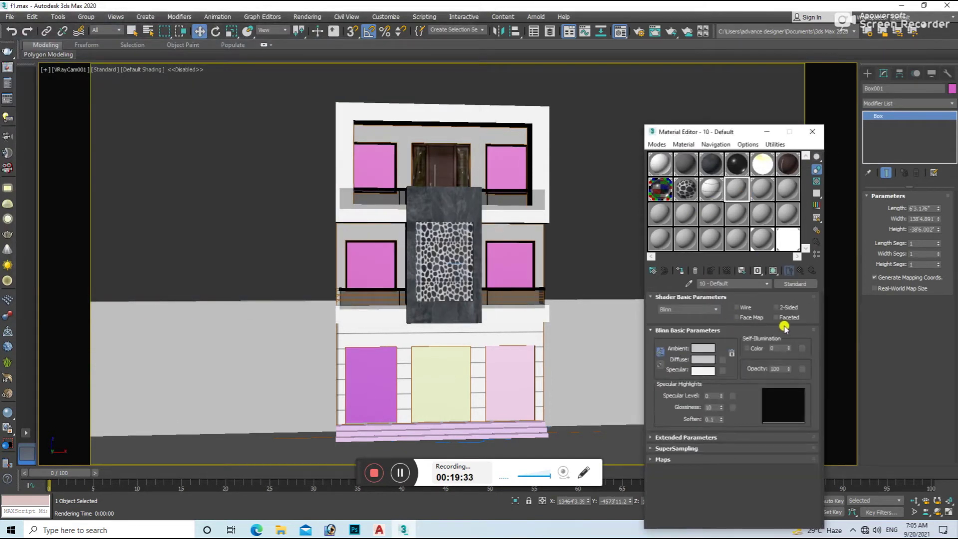
left_click(805, 284)
double_click(388, 310)
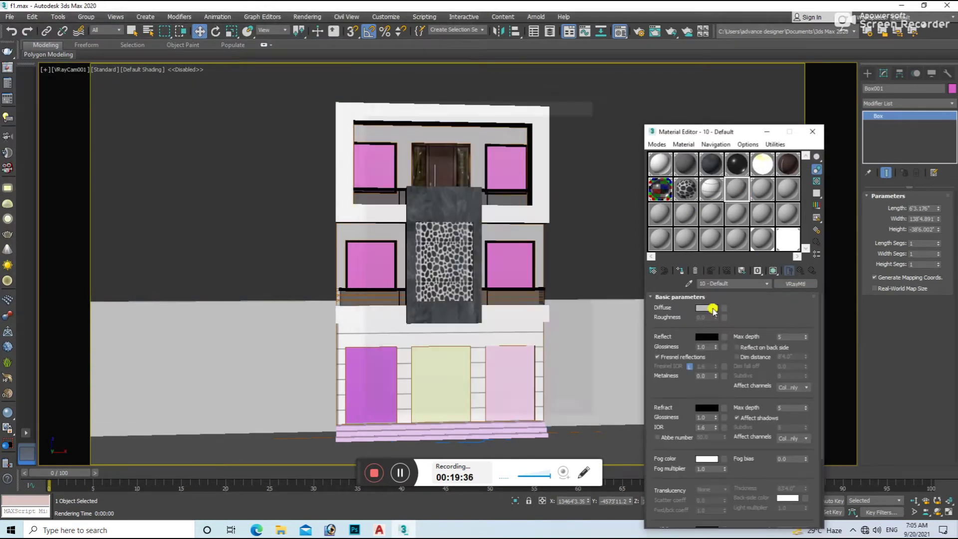
Choose Bitmap for the diffuse map and browse to E:\New folder
left_click(724, 308)
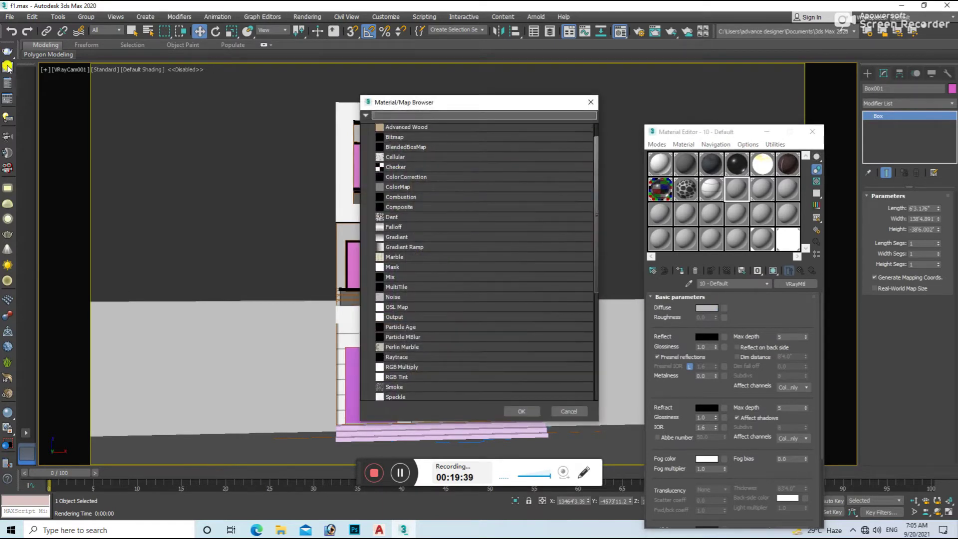
key("Escape")
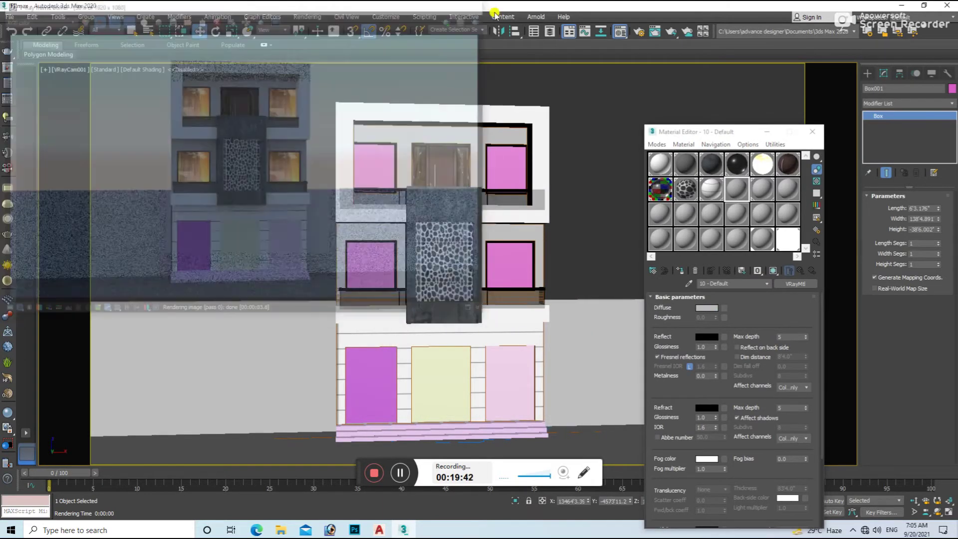
left_click(723, 307)
double_click(391, 106)
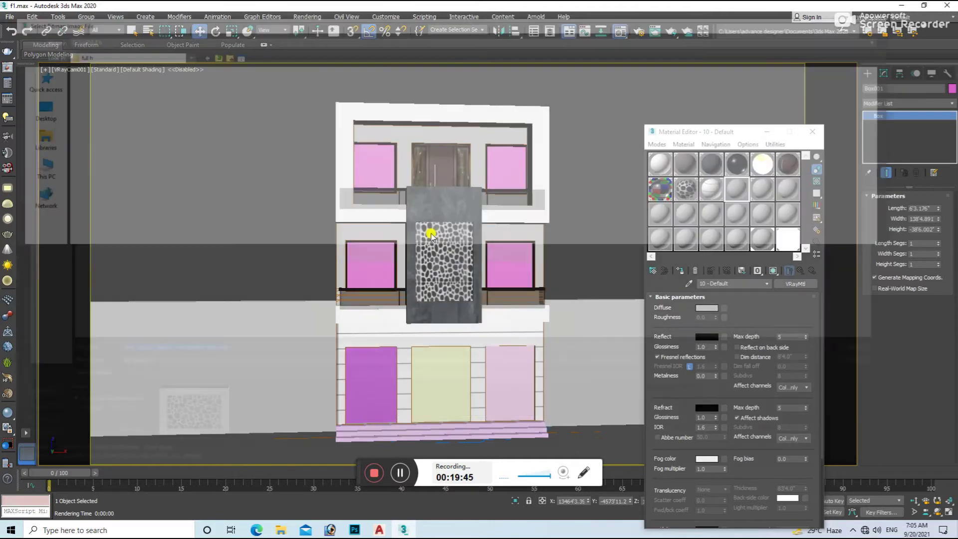
left_click(33, 168)
double_click(359, 128)
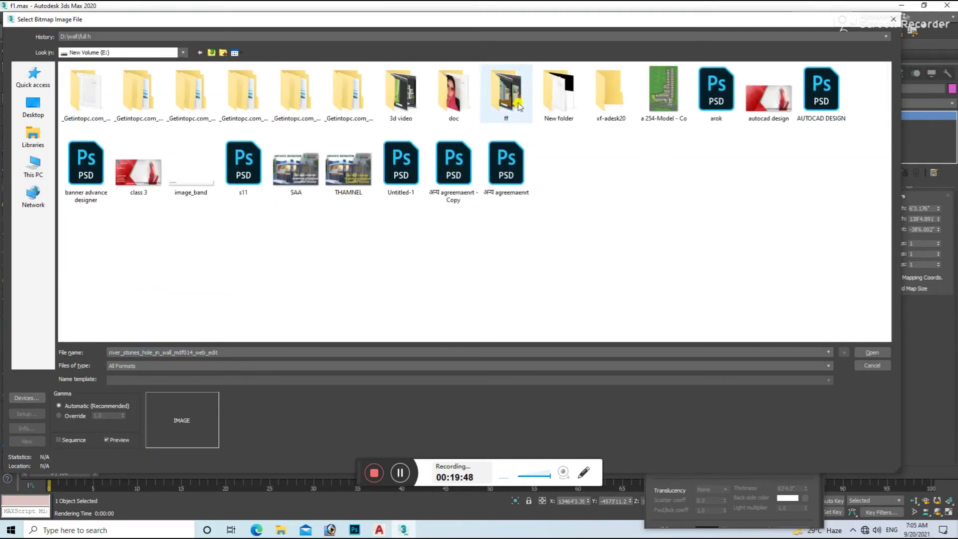
double_click(559, 92)
Load the roller-shutter door image as the diffuse texture and select the left shutter door
scroll(428, 208, "down", 3)
scroll(427, 209, "down", 2)
scroll(428, 209, "down", 1)
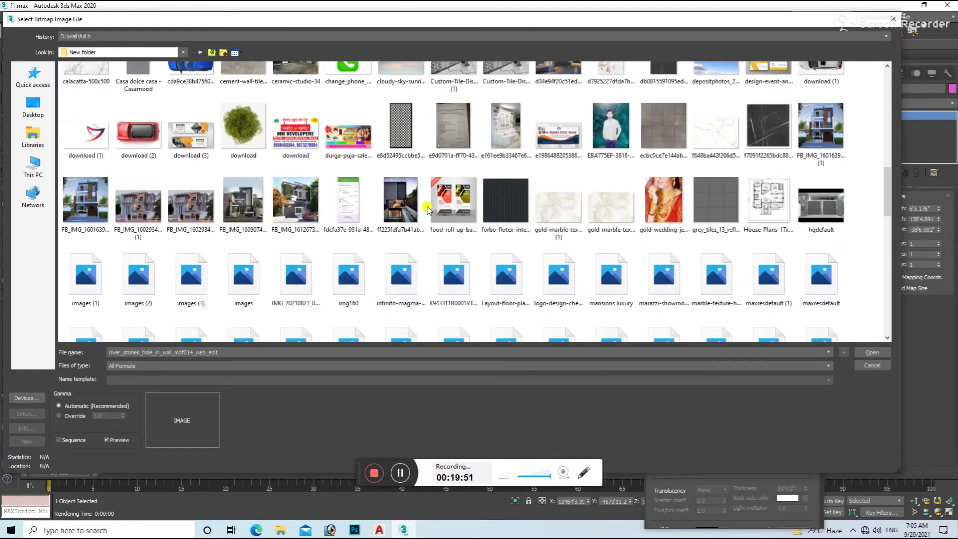
scroll(428, 208, "down", 3)
scroll(427, 209, "down", 3)
scroll(428, 208, "down", 3)
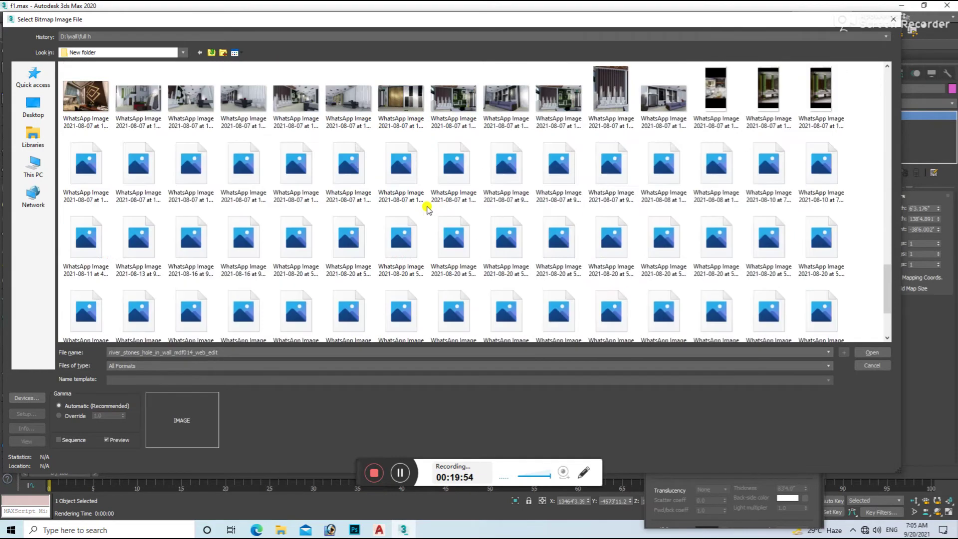
scroll(428, 208, "down", 3)
scroll(427, 208, "up", 5)
scroll(427, 208, "up", 2)
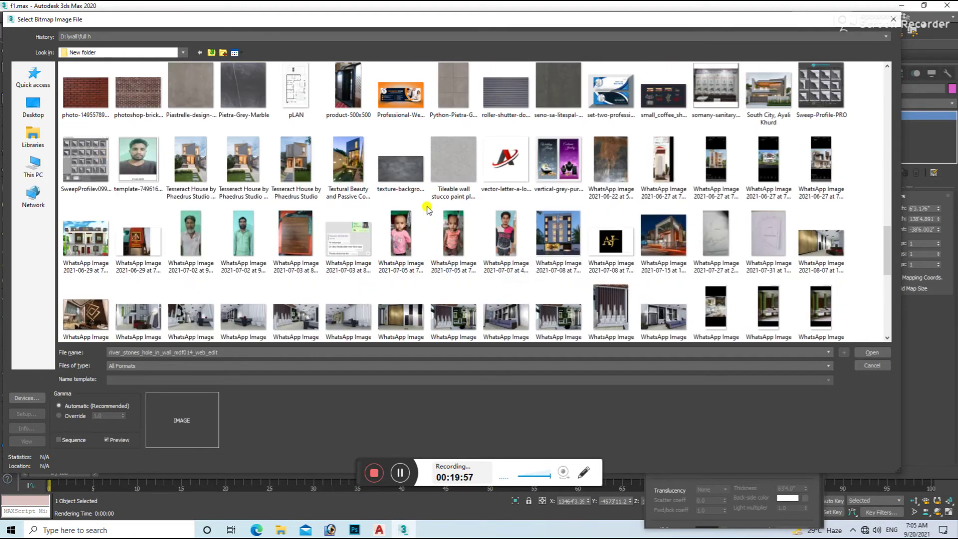
left_click(519, 102)
left_click(359, 385)
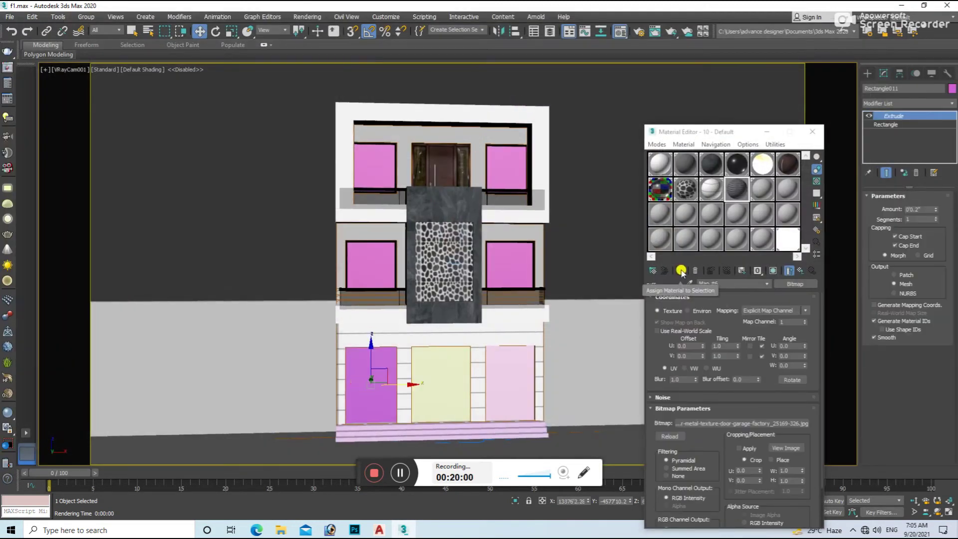
Assign the shutter material to the left door with a UVW Map of reduced Length
left_click(680, 270)
left_click(773, 270)
left_click(927, 103)
scroll(902, 349, "down", 10)
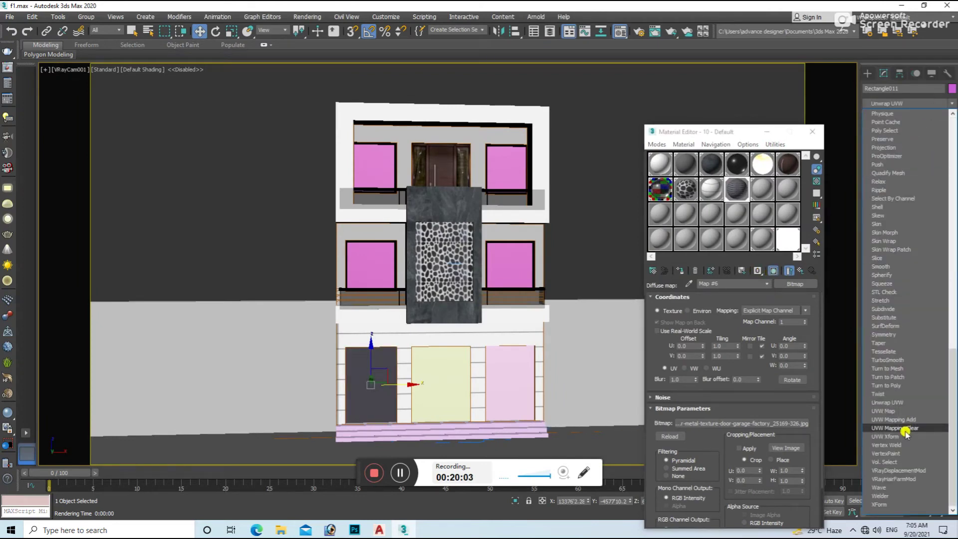
left_click(898, 417)
left_click_drag(920, 284, 931, 313)
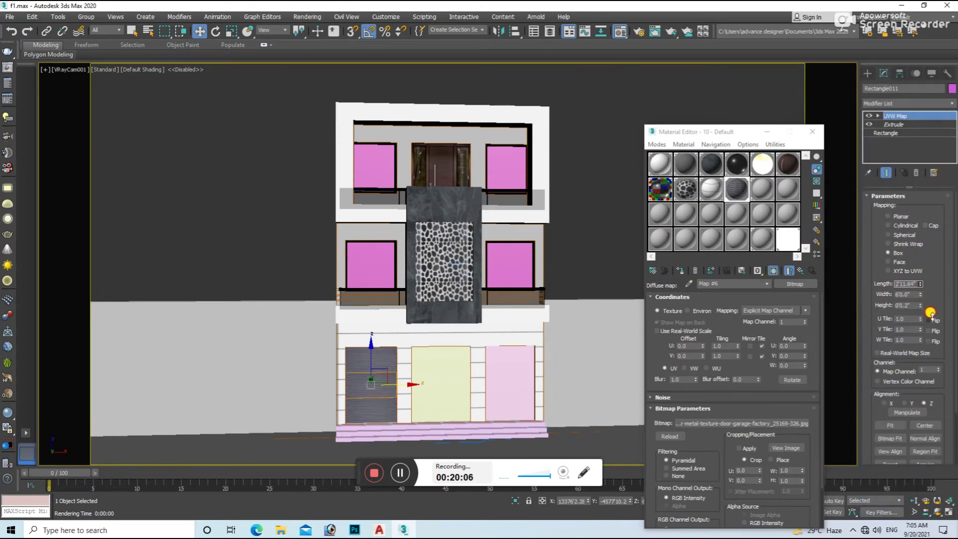
Give the right door the shutter material and a UVW Map with shortened Length
left_click(514, 384)
left_click(680, 270)
left_click(946, 103)
left_click(893, 411)
left_click_drag(921, 284, 927, 308)
left_click(381, 380)
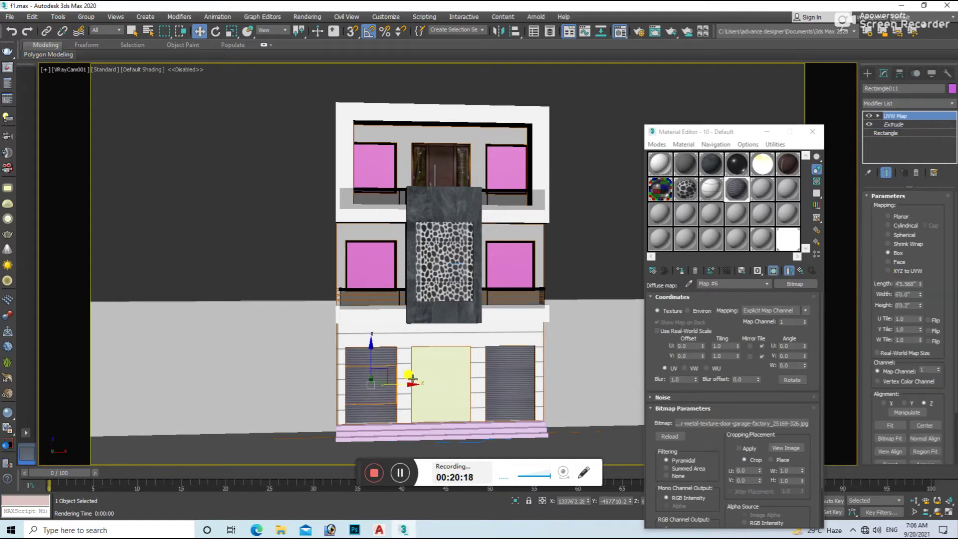
Create another VRayMtl in an empty slot with a Bitmap diffuse map
left_click(763, 188)
left_click(795, 283)
key("Escape")
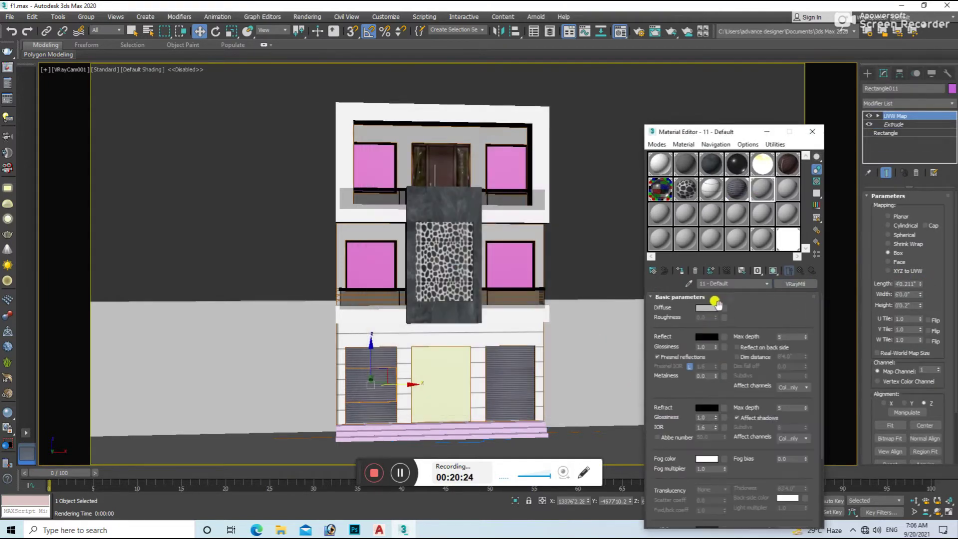
left_click(724, 308)
double_click(425, 160)
Browse the drives in the file chooser to find the door image folder
scroll(274, 219, "down", 5)
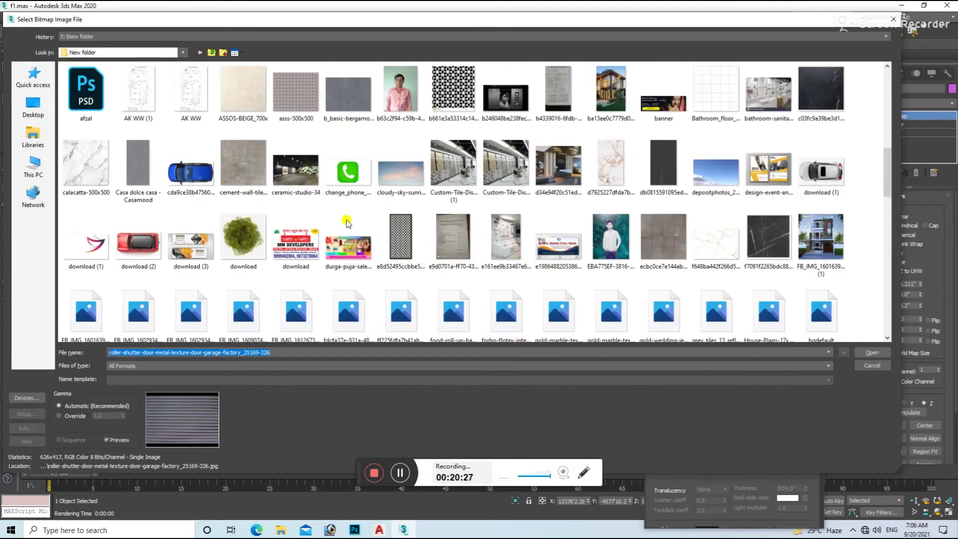
scroll(274, 219, "down", 5)
scroll(273, 220, "down", 5)
scroll(274, 220, "down", 3)
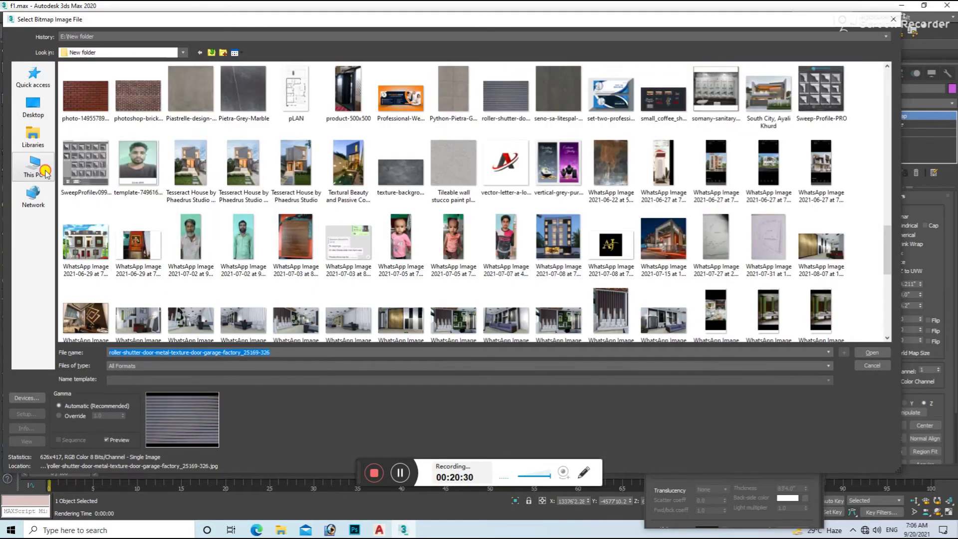
left_click(33, 166)
double_click(234, 127)
key("alt+Left")
key("alt+Left")
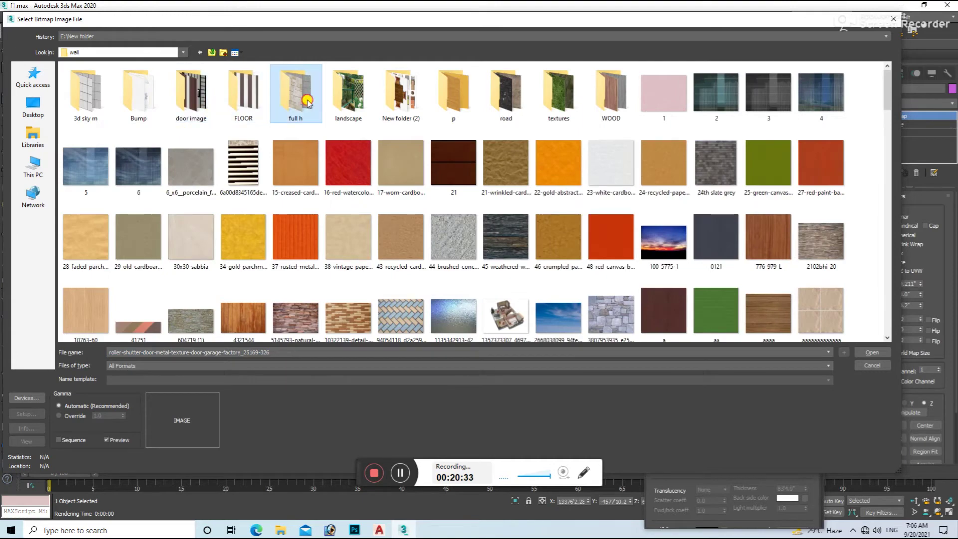
key("BackSpace")
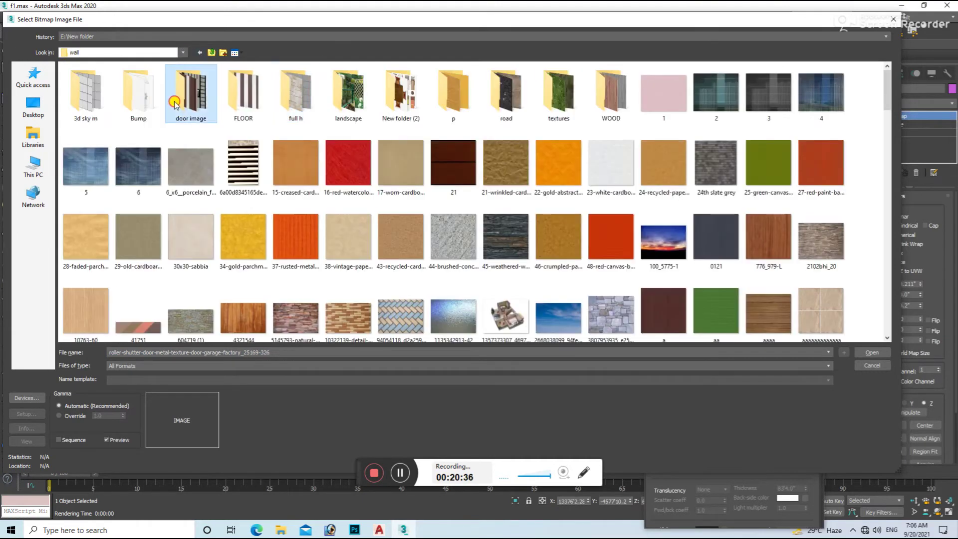
double_click(184, 96)
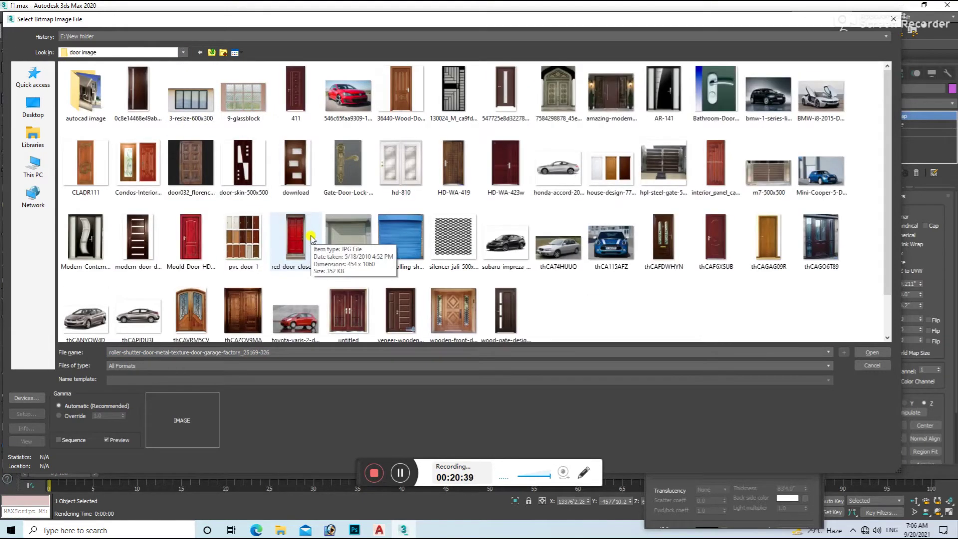
Load the metal shutter image from the 'full h' folder as the diffuse bitmap
scroll(310, 237, "down", 1)
scroll(310, 237, "up", 1)
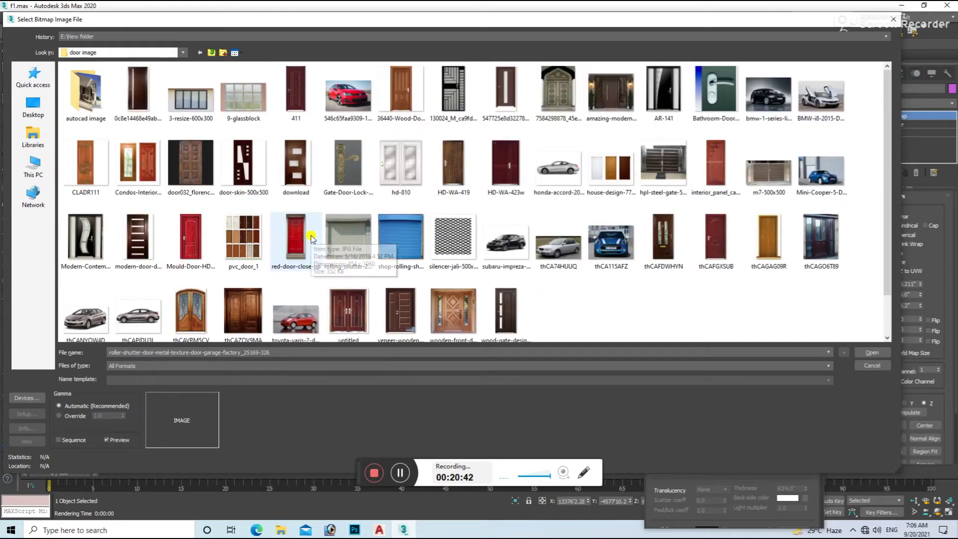
scroll(311, 238, "down", 1)
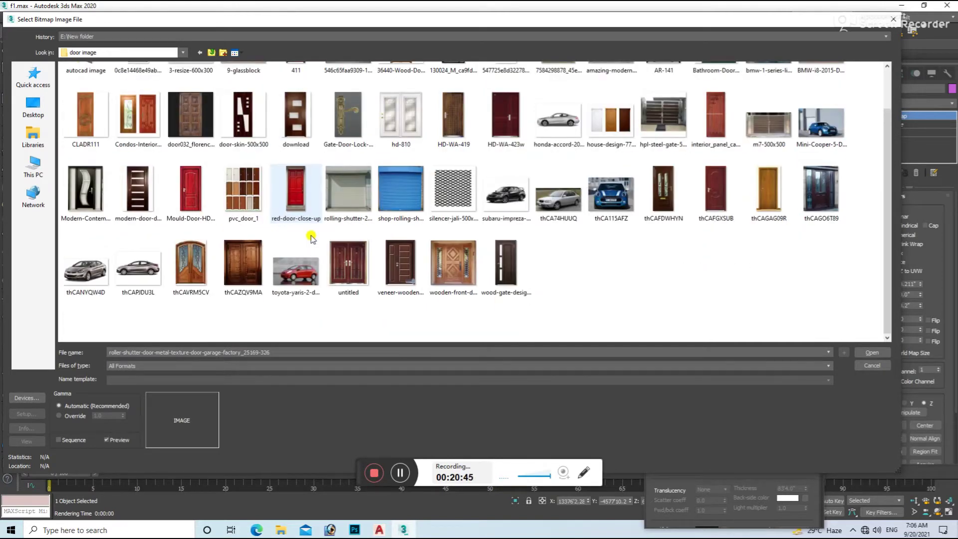
scroll(310, 237, "up", 1)
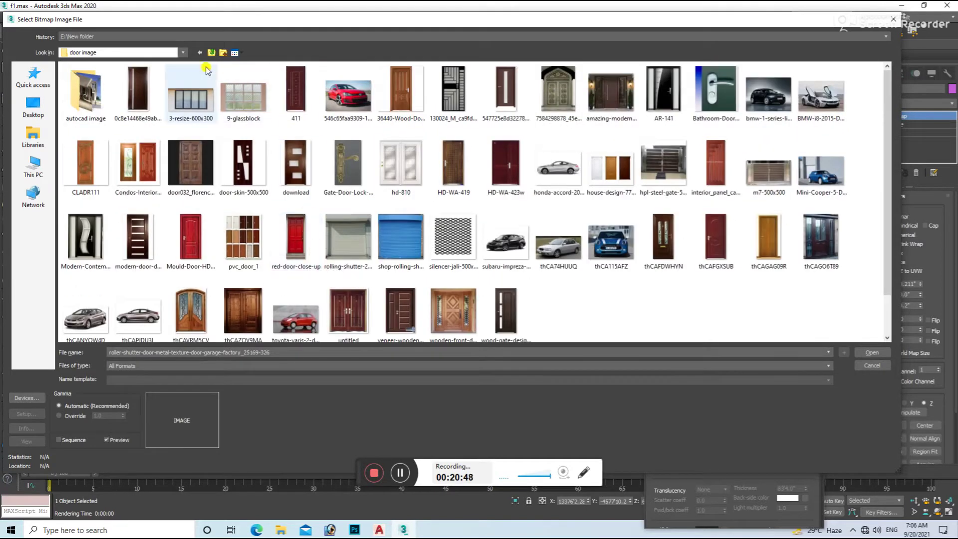
left_click(212, 52)
double_click(296, 94)
scroll(325, 205, "down", 3)
scroll(325, 205, "down", 3)
scroll(325, 205, "down", 1)
double_click(325, 204)
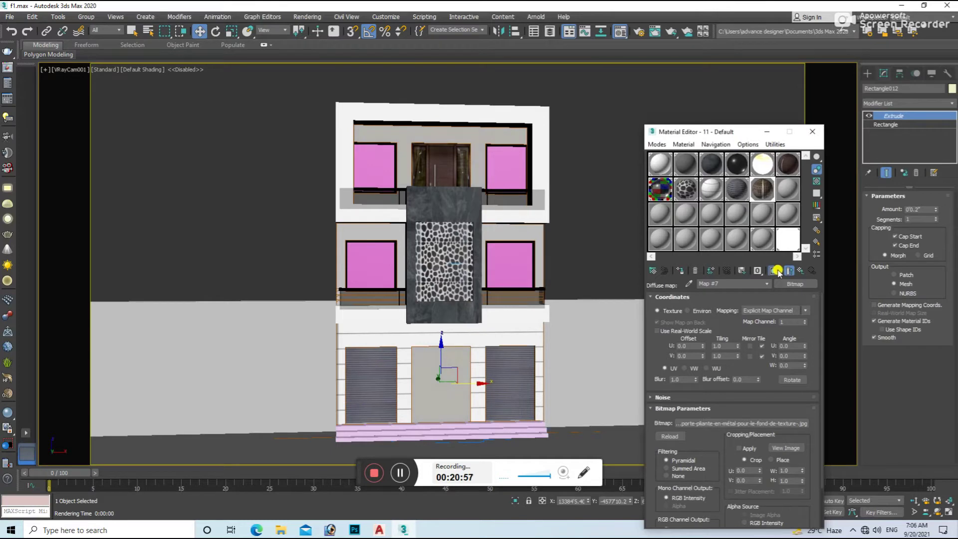
Add a UVW Map to the middle door, widen it, and switch coordinates to VW
left_click(907, 103)
scroll(905, 299, "down", 10)
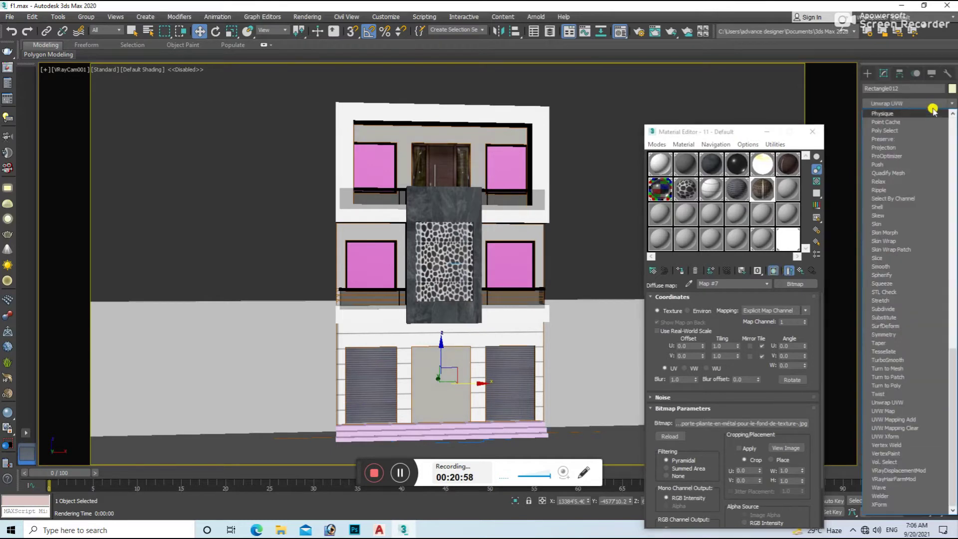
left_click(903, 411)
left_click_drag(919, 296, 919, 274)
left_click(683, 367)
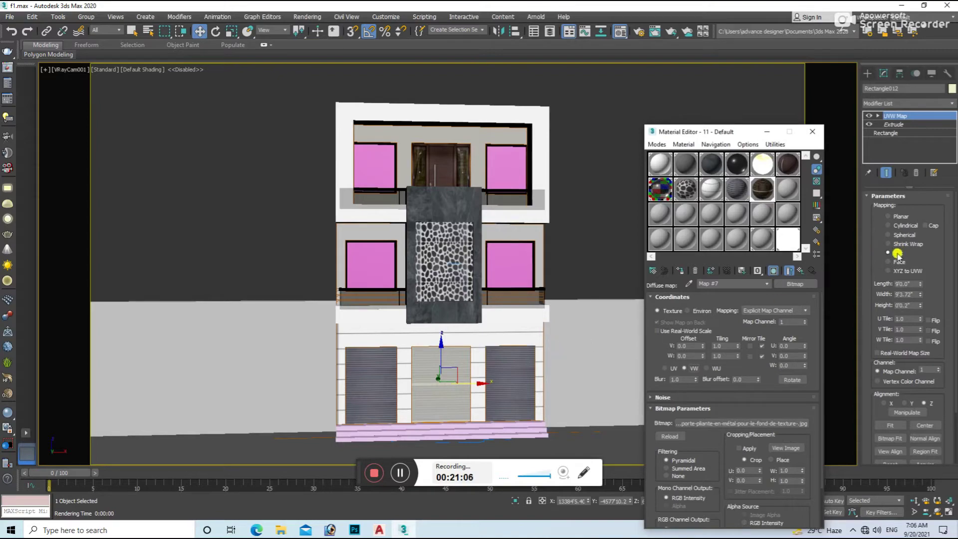
Test-render the building, then delete the middle door's UVW Map modifier
left_click(543, 343)
key("shift+q")
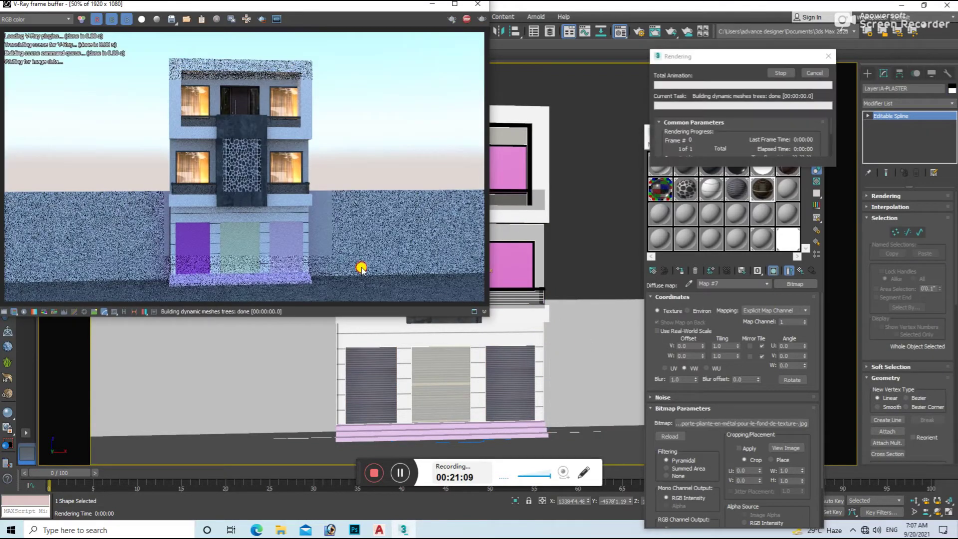
left_click(485, 4)
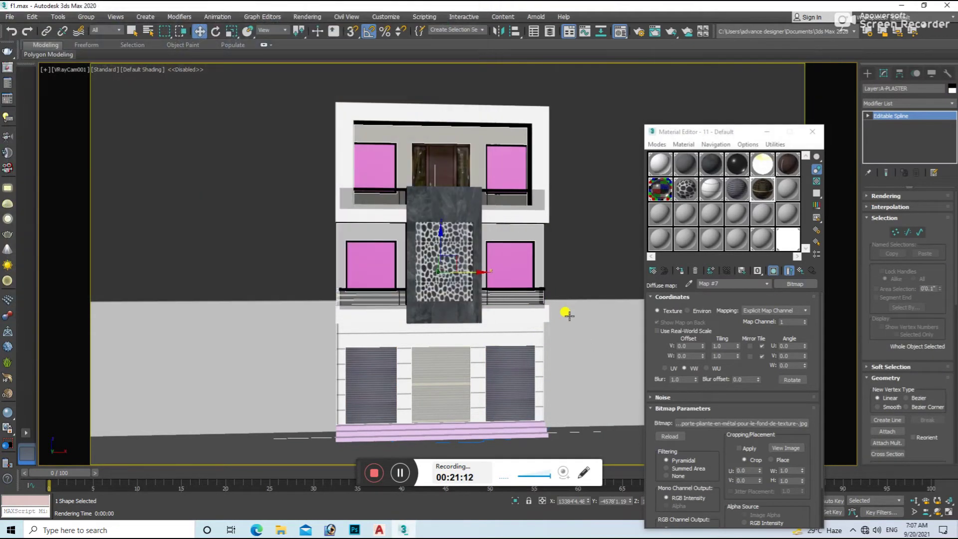
left_click(553, 340)
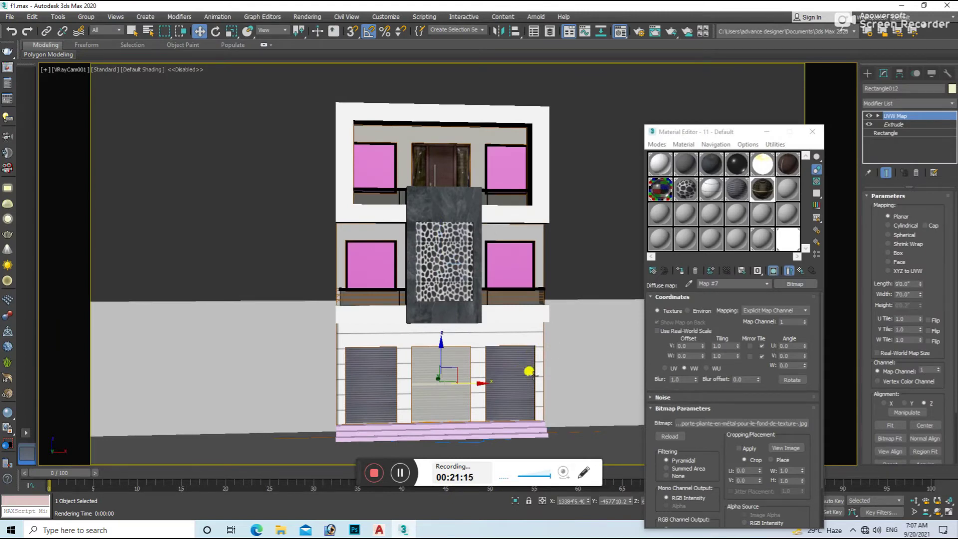
key("Delete")
Re-add a Box UVW Map to the middle door, trying X then Z alignment
left_click(943, 103)
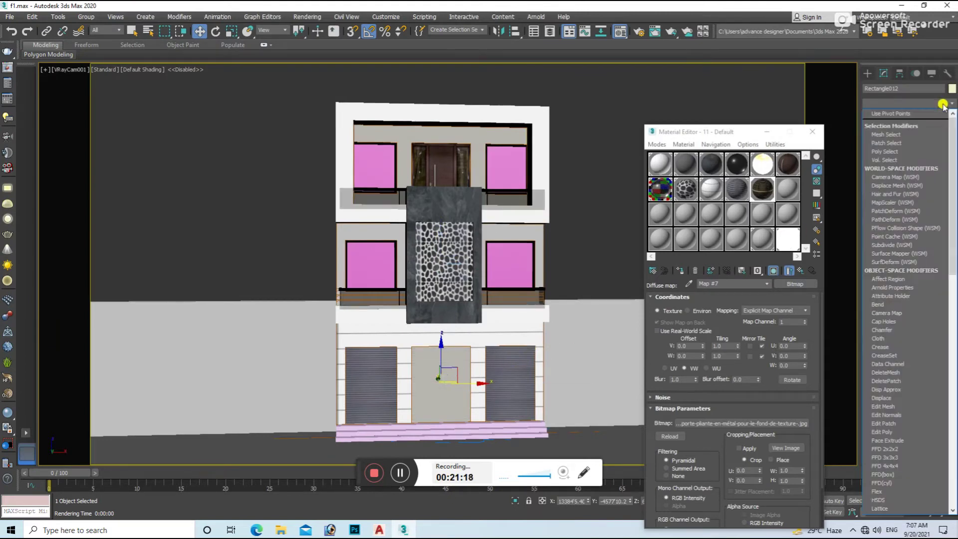
left_click(874, 420)
left_click(771, 271)
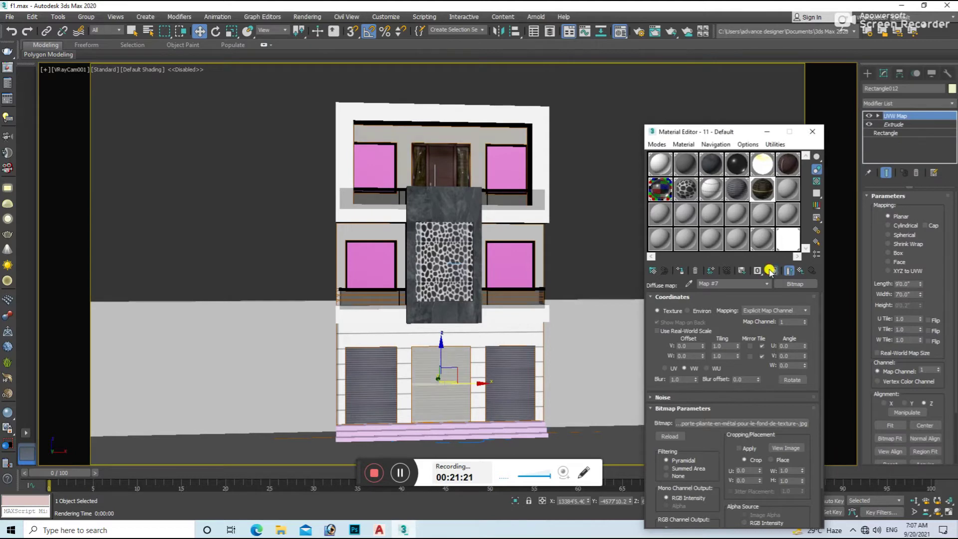
left_click(898, 254)
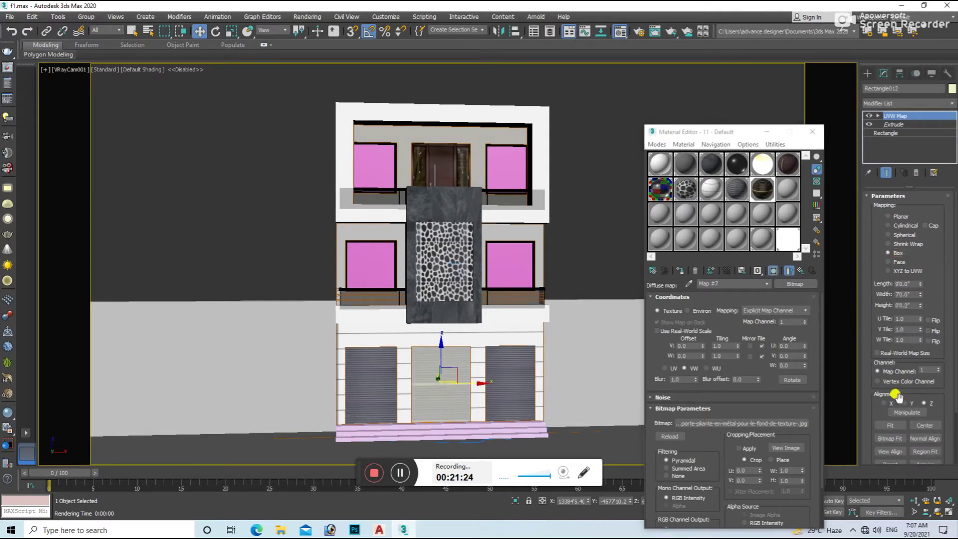
left_click(887, 404)
left_click(925, 403)
Switch to Front view and zoom in on the shutter door
key("f")
key("z")
scroll(507, 317, "up", 2)
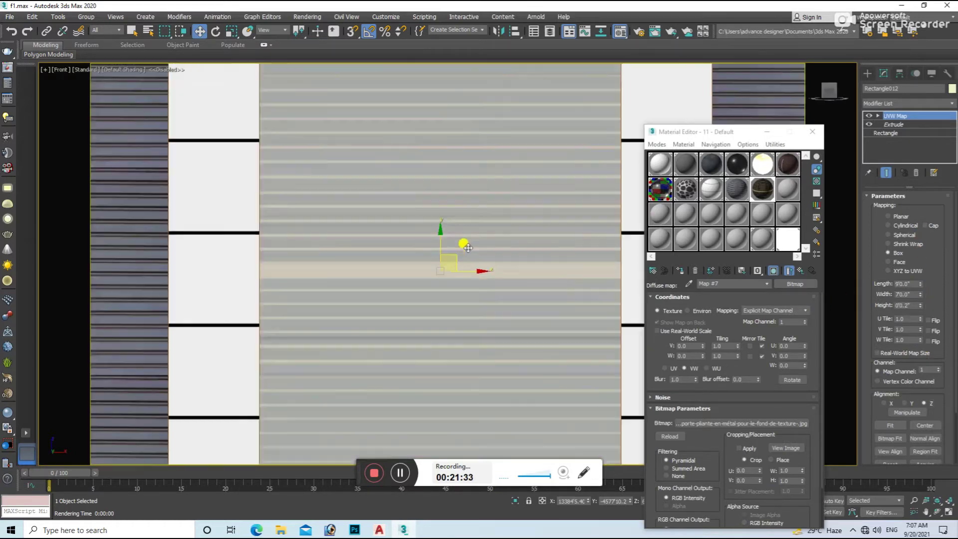
Try different UVW Map length, height and Y/X alignments on the central panel
left_click_drag(918, 285, 921, 292)
left_click(904, 402)
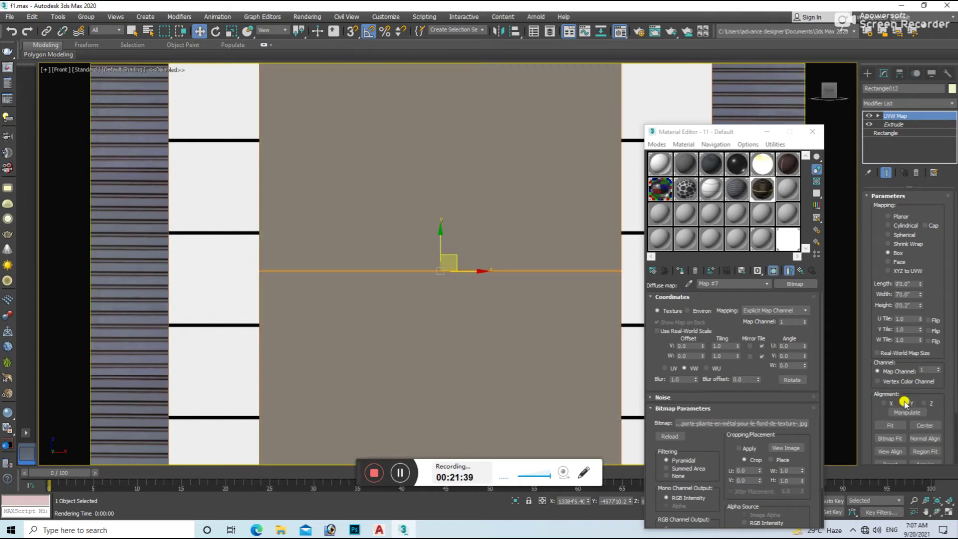
left_click_drag(919, 305, 916, 222)
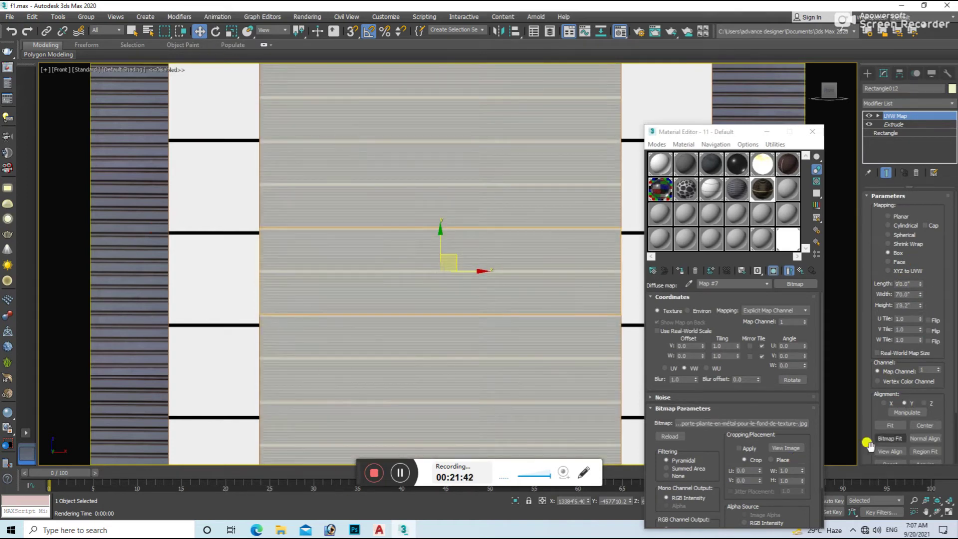
left_click(884, 407)
Orbit the facade, resize the mapping once more, then undo to drop the mapping
mouse_move(479, 280)
middle_mouse_down("alt")
mouse_move(472, 310)
mouse_move(460, 288)
mouse_move(486, 252)
middle_mouse_up("alt")
scroll(485, 252, "down", 2)
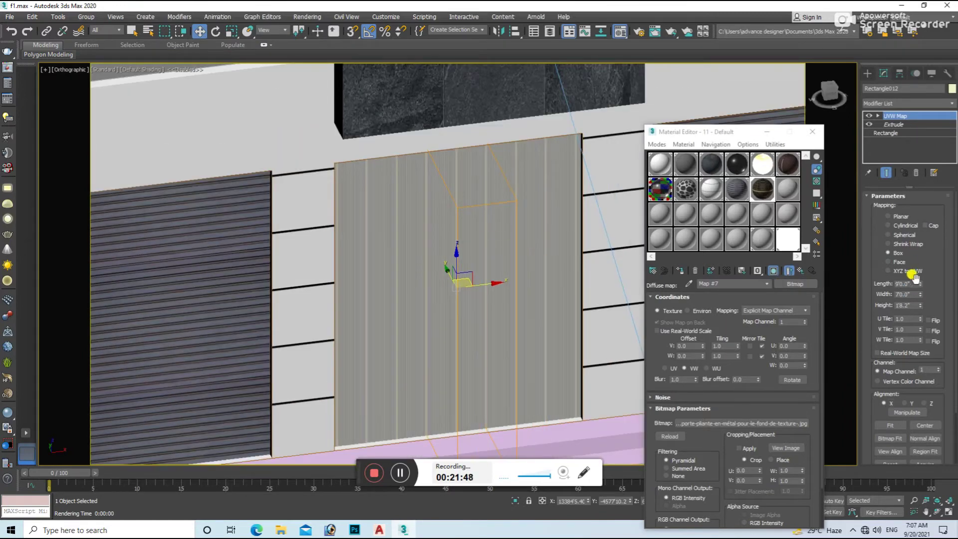
mouse_move(919, 284)
left_mouse_down()
mouse_move(917, 305)
mouse_move(581, 180)
mouse_move(486, 269)
left_mouse_up()
key("ctrl+z")
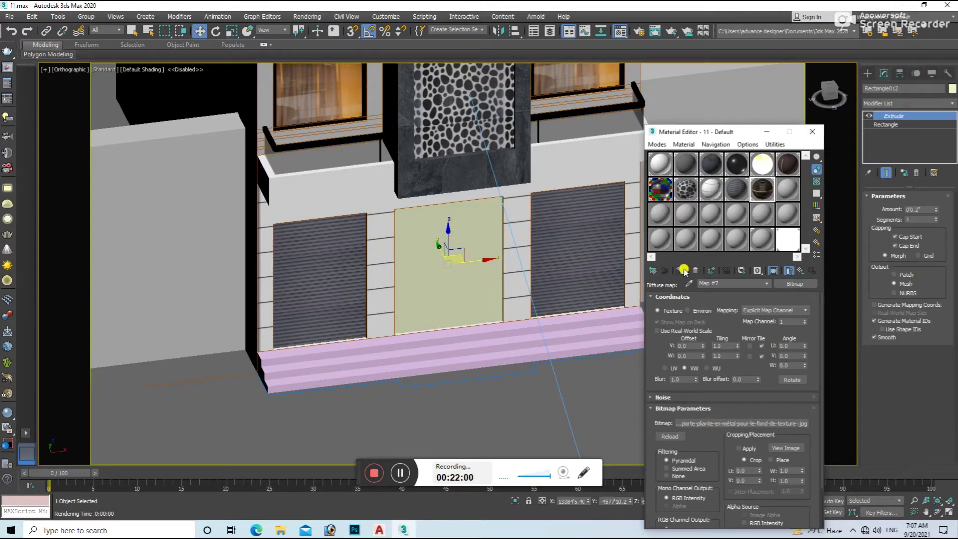
Add a UVW Map modifier to the central ground-floor panel
left_click(932, 104)
scroll(888, 349, "down", 5)
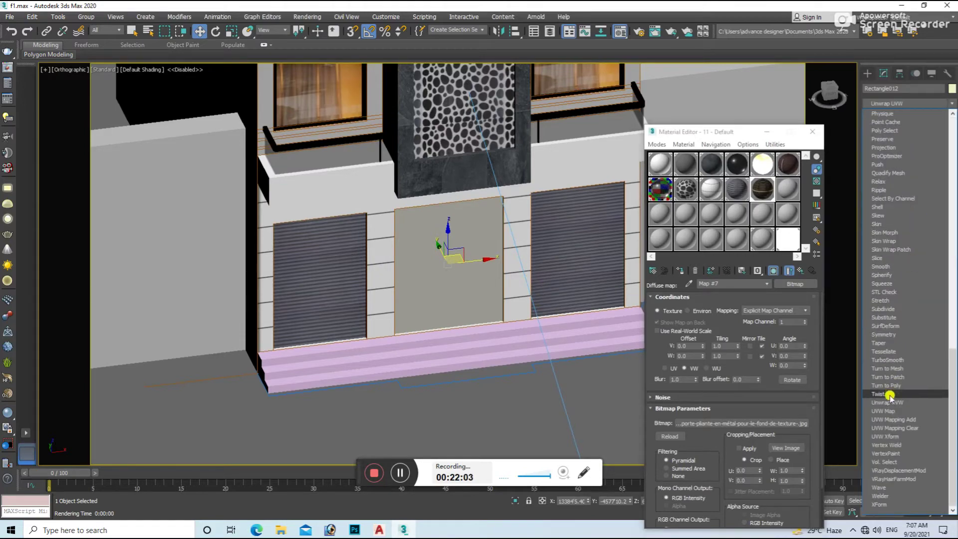
left_click(893, 413)
scroll(443, 255, "up", 5)
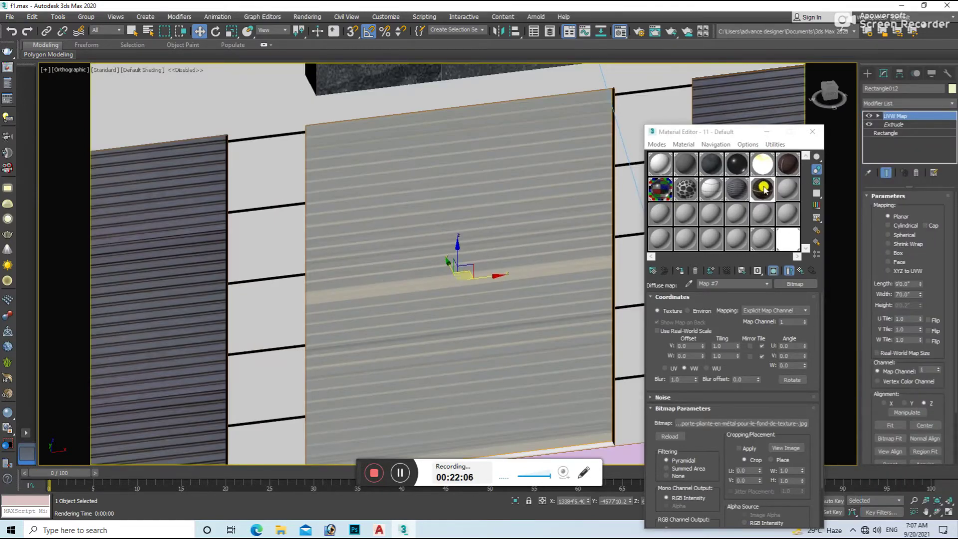
Load the metal grille bitmap as the panel material's diffuse map and start a V-Ray render
double_click(765, 190)
left_click(795, 284)
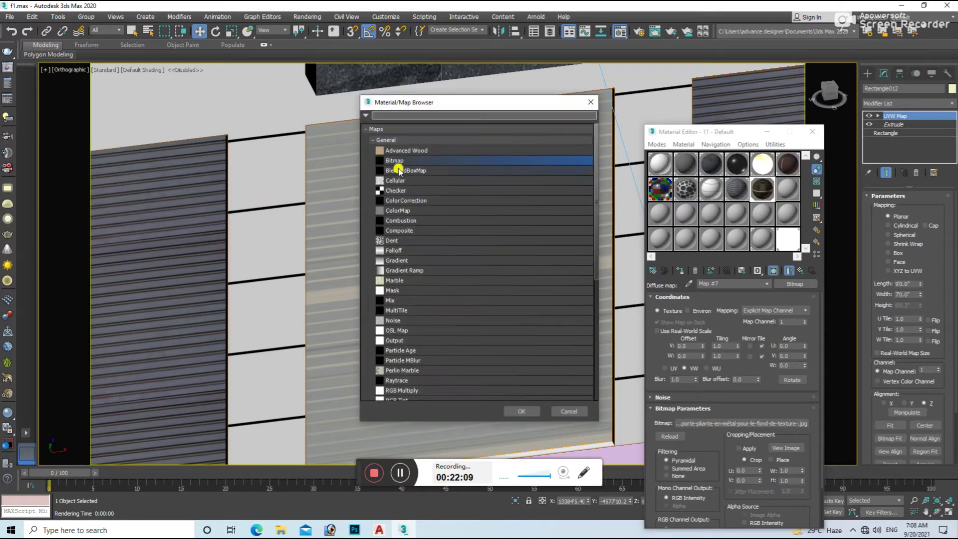
double_click(400, 160)
scroll(494, 204, "down", 2)
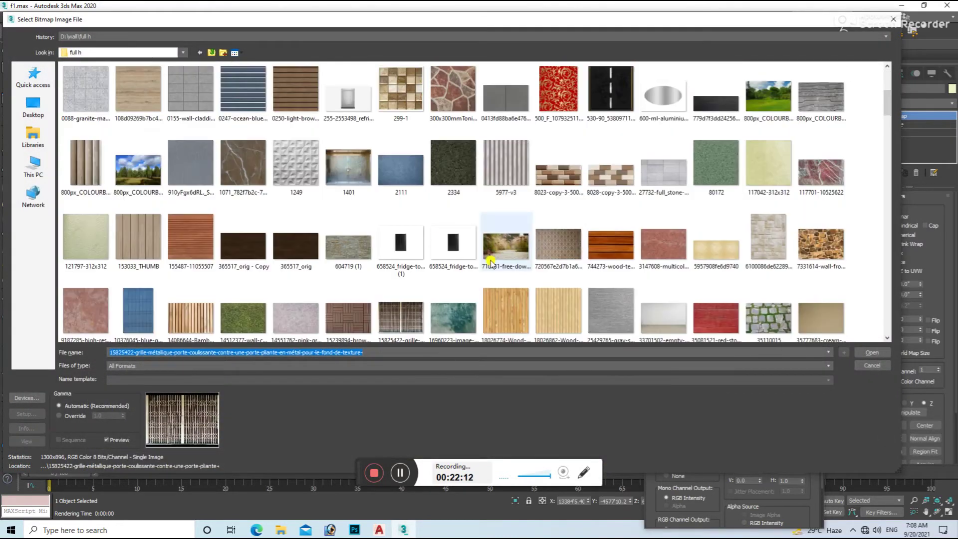
key("Return")
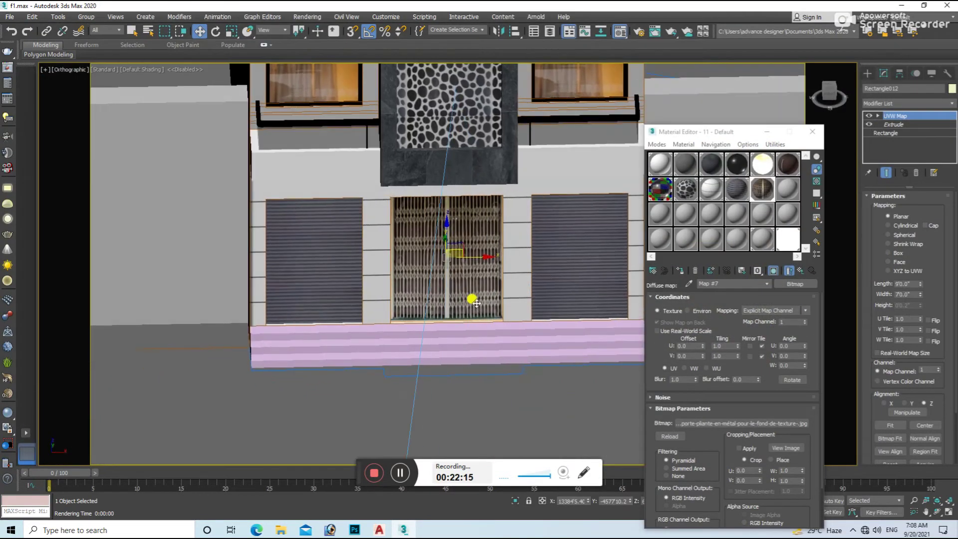
scroll(545, 321, "down", 3)
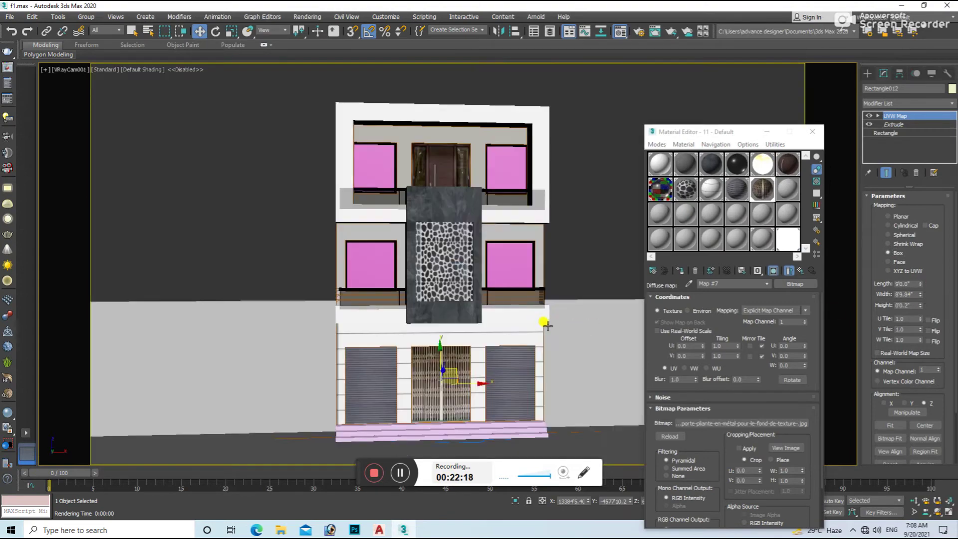
left_click(546, 321)
key("shift+q")
Select the central stone panel and right shutter, orbiting to view the ground floor at an angle
scroll(214, 241, "up", 2)
scroll(282, 192, "down", 2)
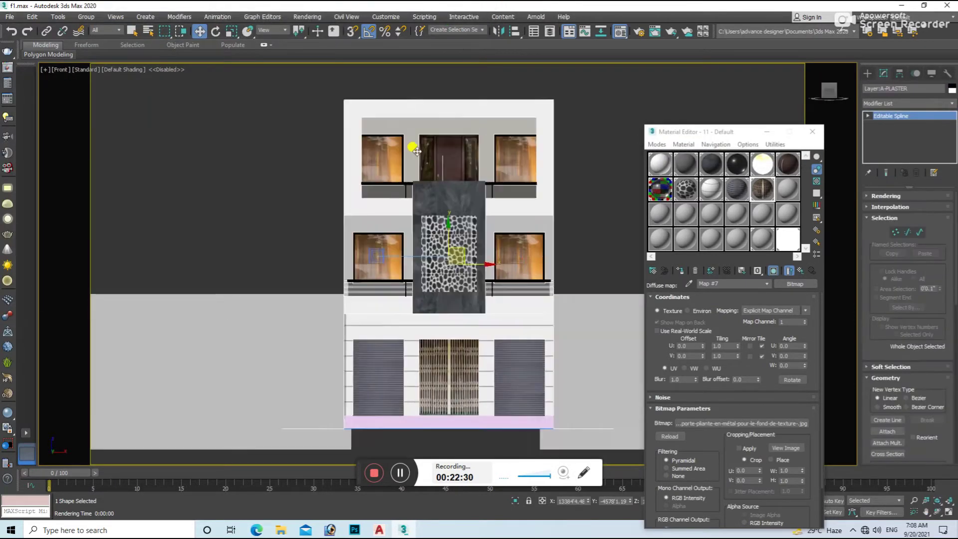
scroll(434, 172, "up", 2)
scroll(445, 214, "down", 2)
left_click(444, 214)
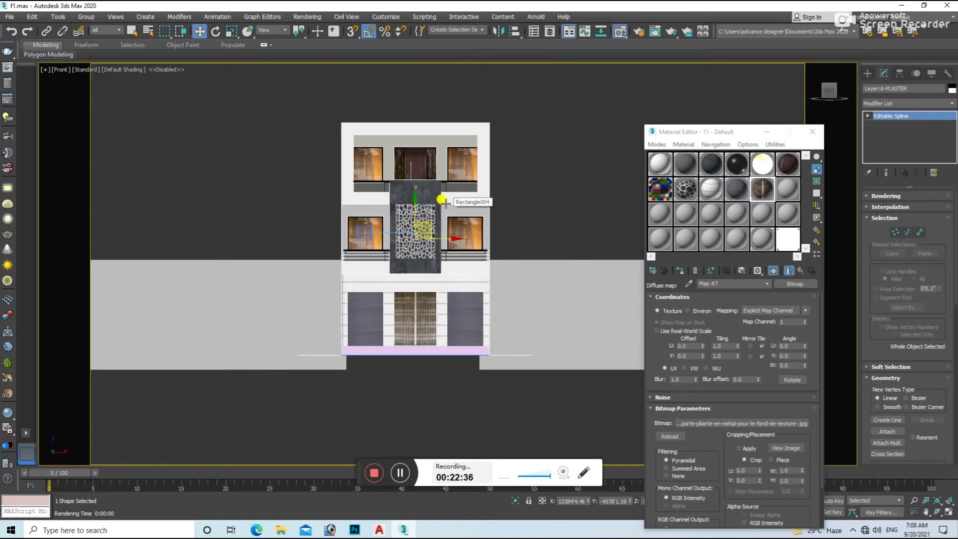
left_click(459, 302)
scroll(459, 302, "up", 5)
middle_click_drag(459, 302, 623, 282, "alt")
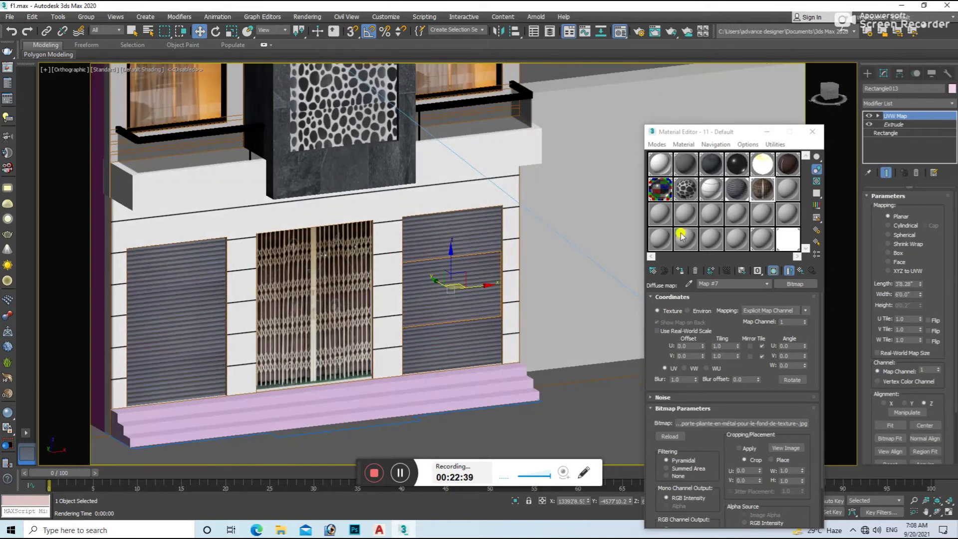
Give the pink front steps material 23 as a mid-grey VRayMtl and start a V-Ray render
left_click_drag(759, 239, 543, 372)
left_click(762, 238)
left_click(795, 284)
double_click(406, 357)
left_click(707, 308)
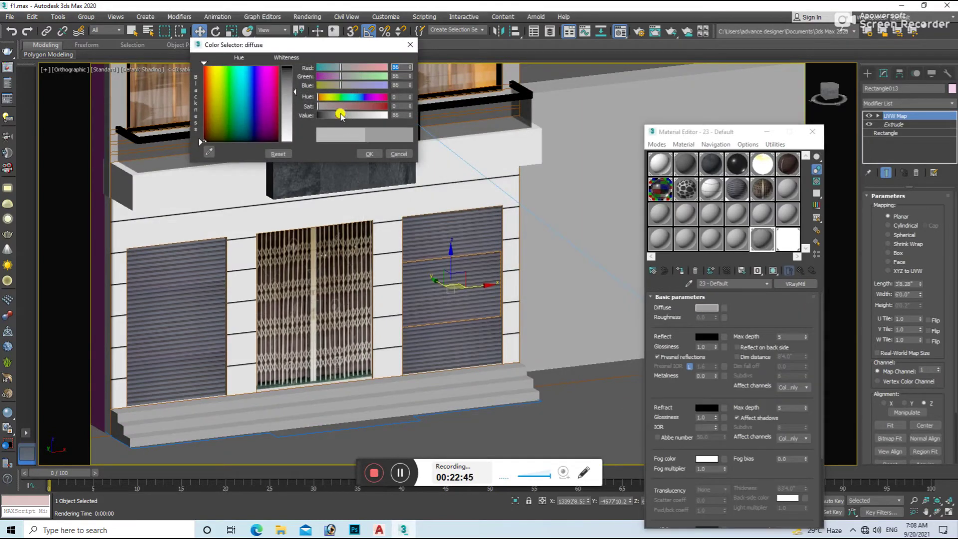
left_click(401, 178)
key("shift+q")
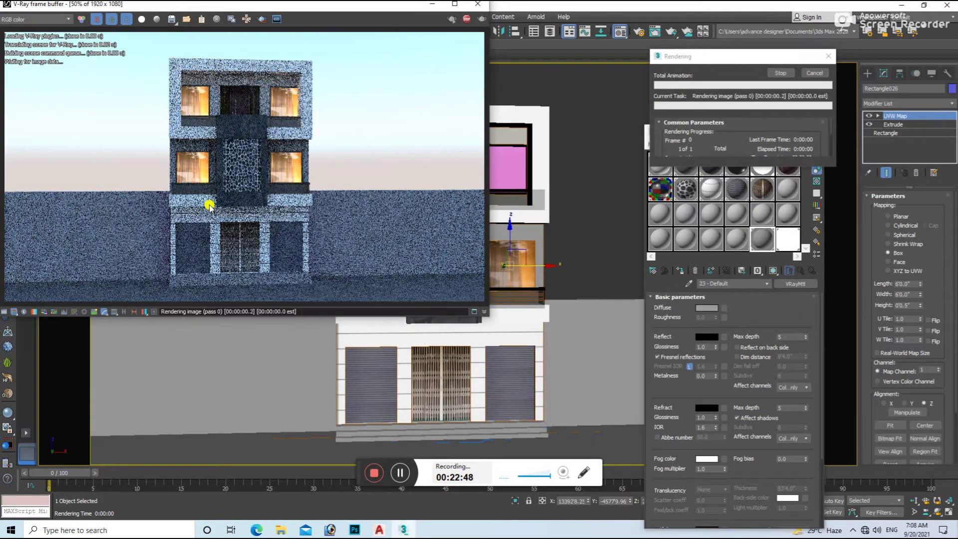
Close the V-Ray frame buffer and select the window-pane object
scroll(240, 229, "up", 2)
scroll(239, 240, "down", 2)
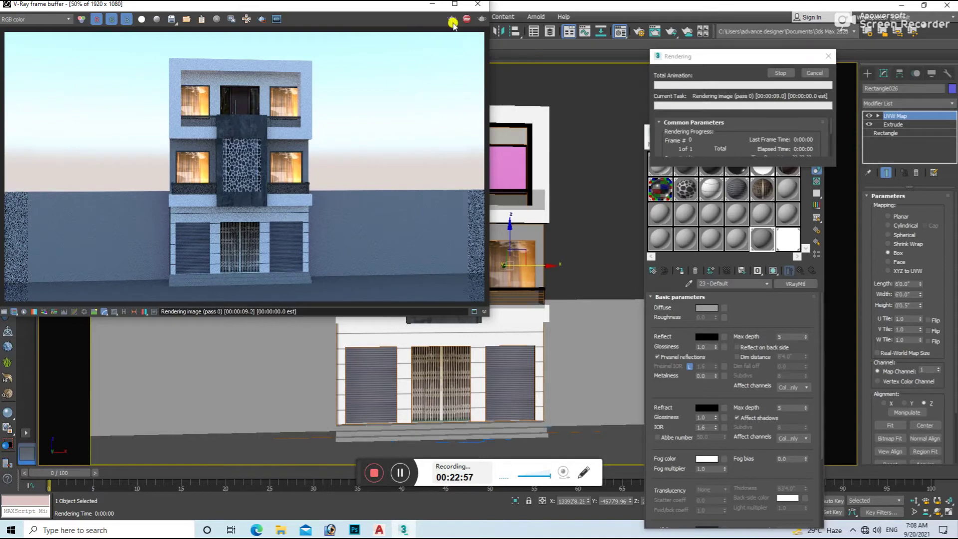
left_click(478, 4)
left_click(422, 134)
Apply material 23 to the window panes and test-render from the camera view
key("t")
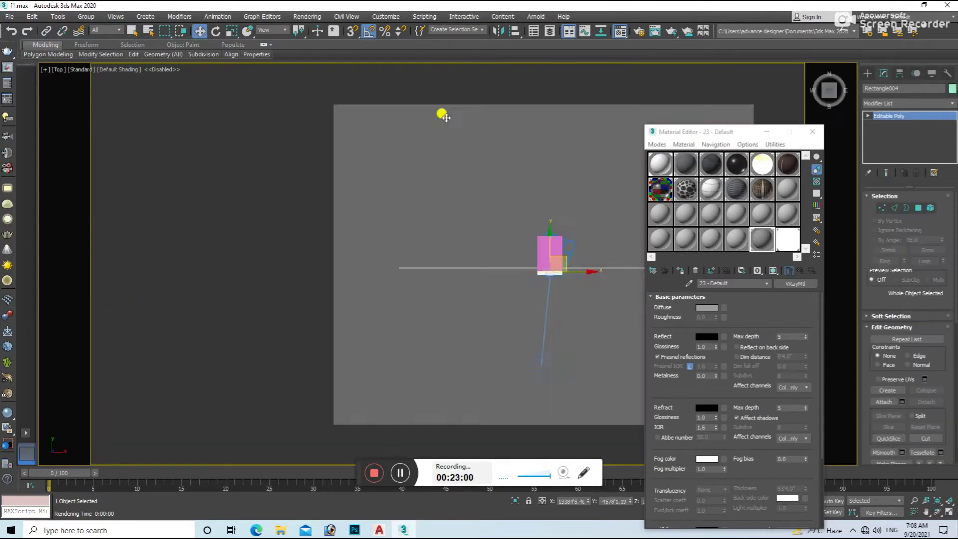
scroll(387, 150, "up", 3)
left_click_drag(693, 176, 400, 153)
key("c")
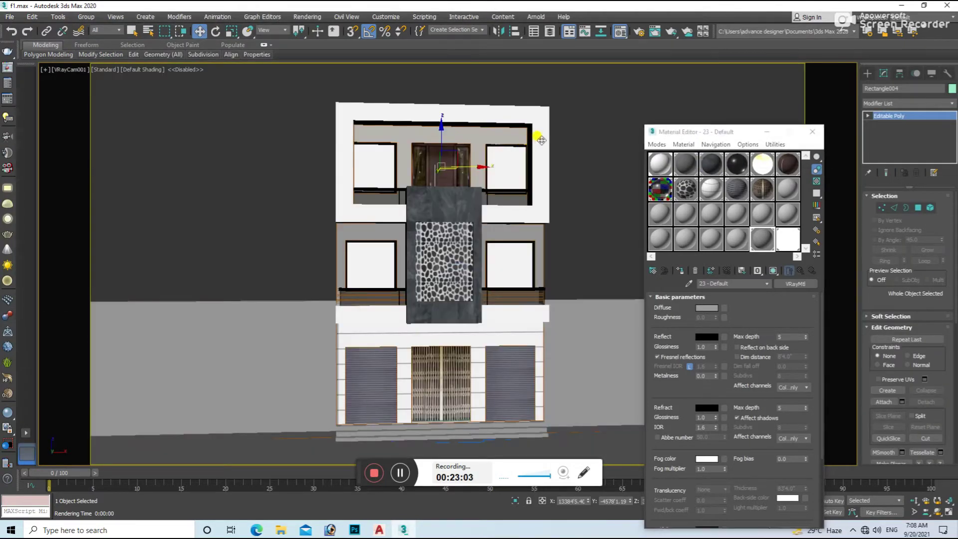
key("shift+q")
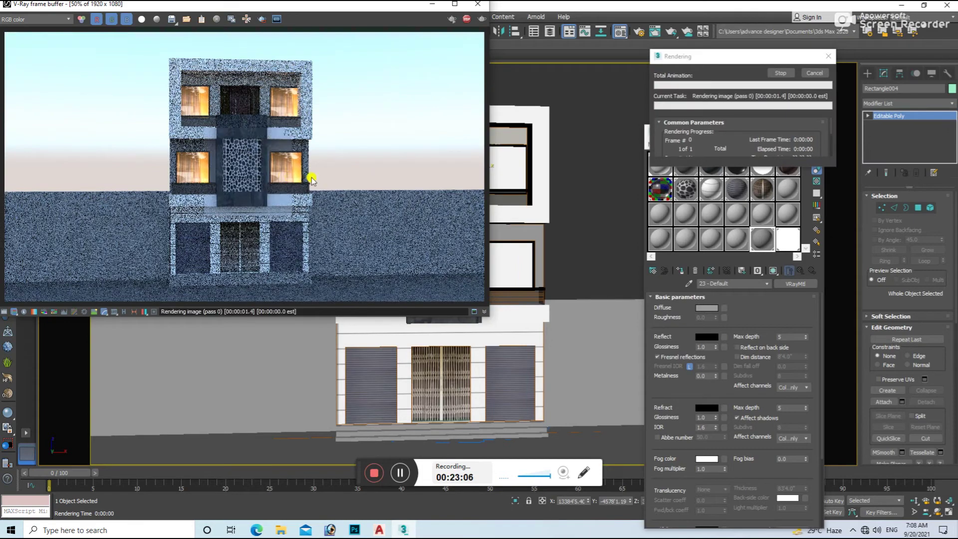
double_click(289, 186)
key("Escape")
left_click(735, 181)
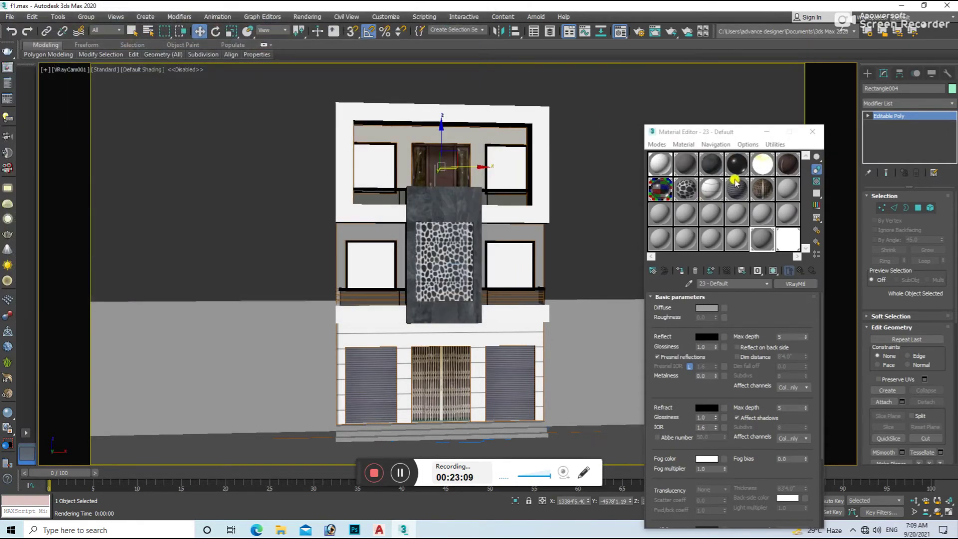
Unlock material 07's Fresnel IOR, set it to 5.0, and test-render the change
left_click(665, 191)
left_click(690, 366)
type("5")
key("Return")
key("shift+q")
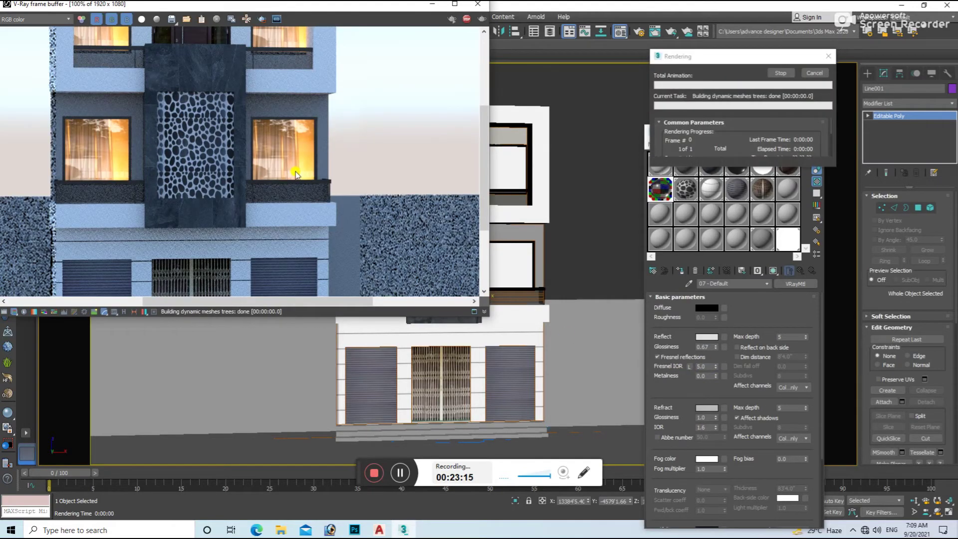
left_click(477, 3)
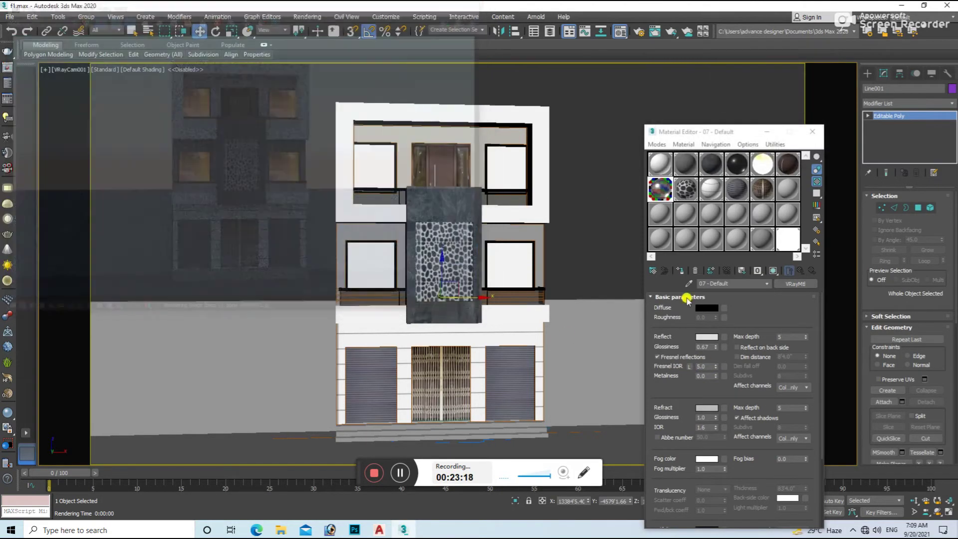
Set material 07's refraction colour to grey 198 and Fresnel IOR to 9.0, then re-render
left_click(707, 336)
left_click(706, 408)
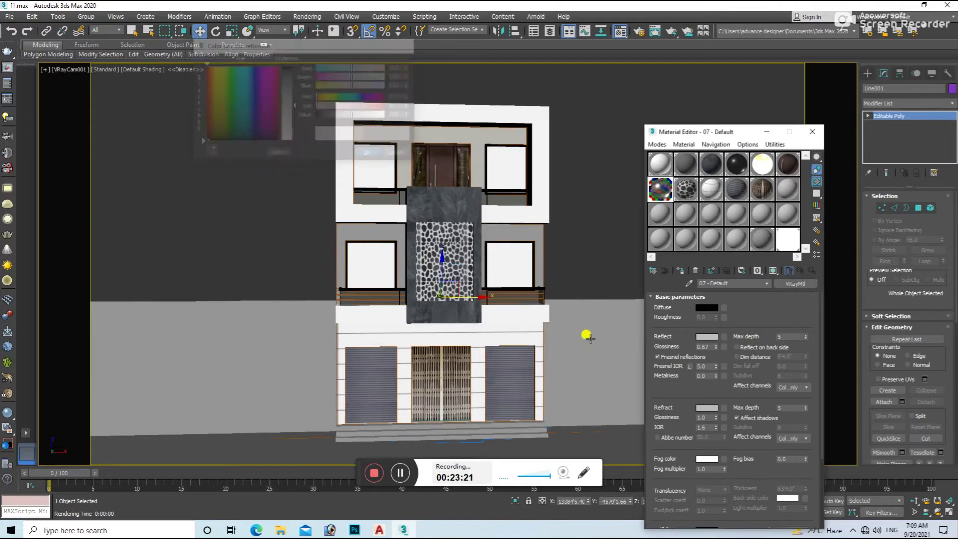
left_click_drag(344, 116, 372, 116)
left_click(369, 153)
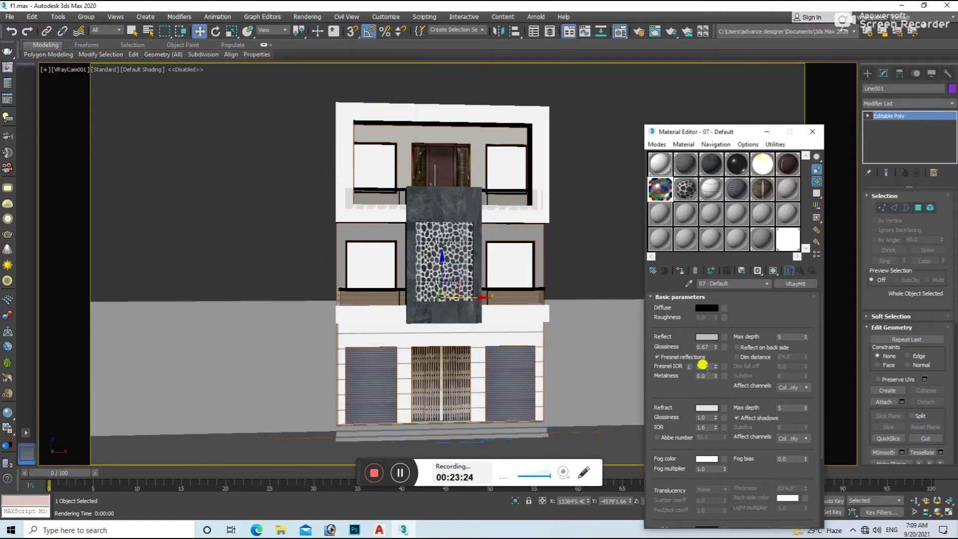
type("9")
left_click(483, 332)
key("shift+q")
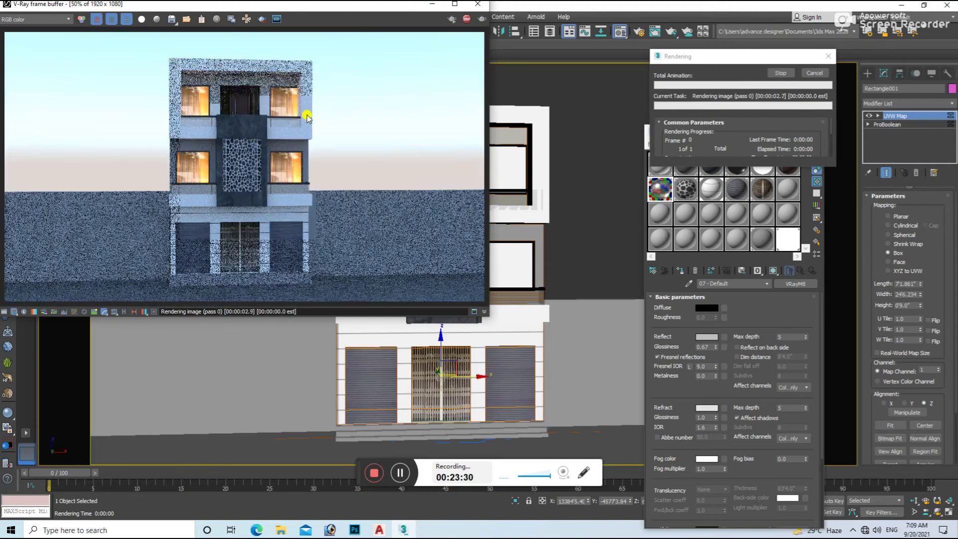
Confirm the grey refraction colour, render the facade, and close the render window
left_click(707, 407)
left_click(372, 149)
left_click(482, 20)
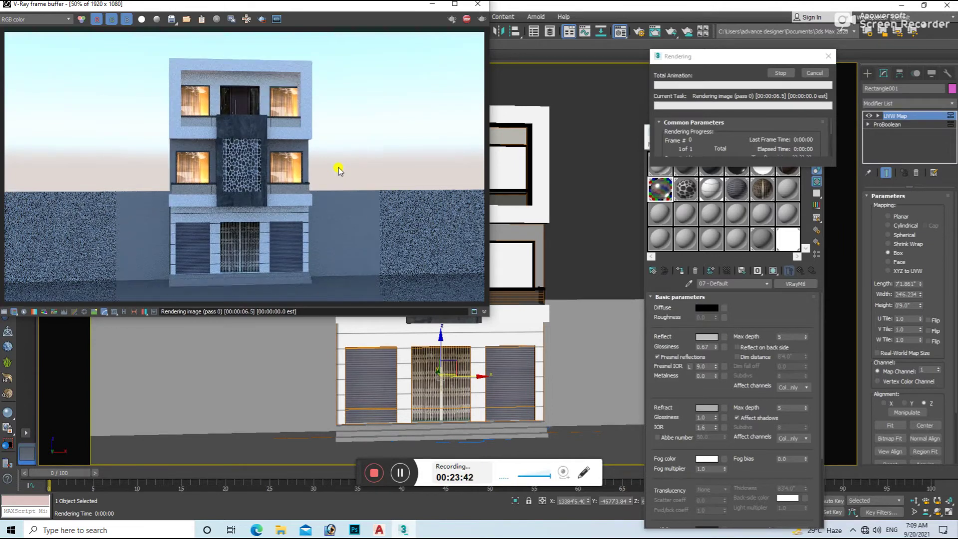
scroll(231, 100, "up", 2)
scroll(231, 100, "down", 2)
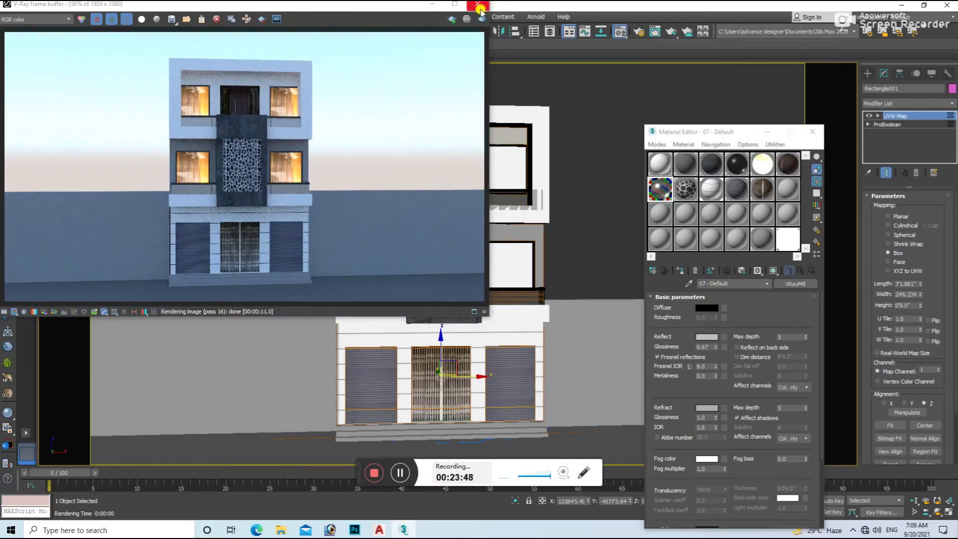
left_click(480, 7)
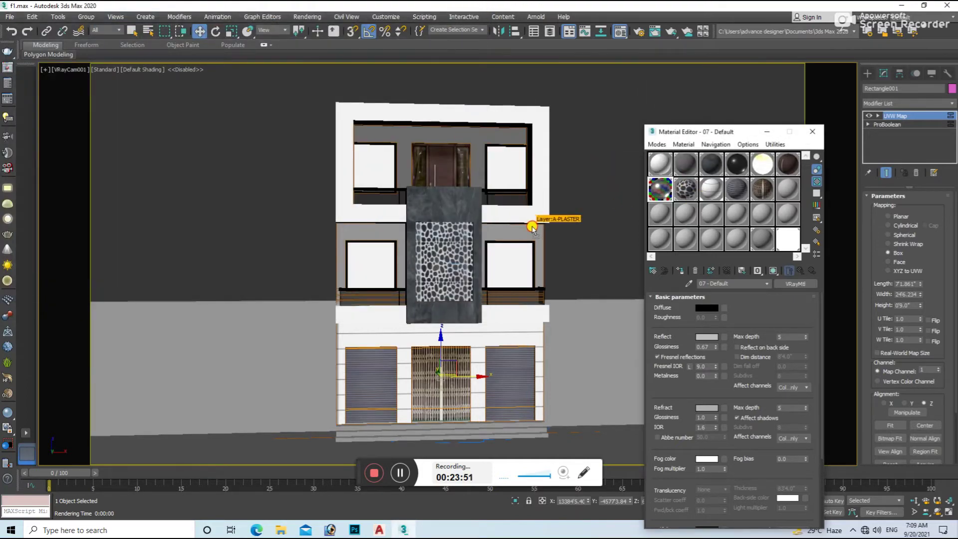
Test-render the camera view twice, stopping the second run, then select the flat rectangle plane
key("shift+q")
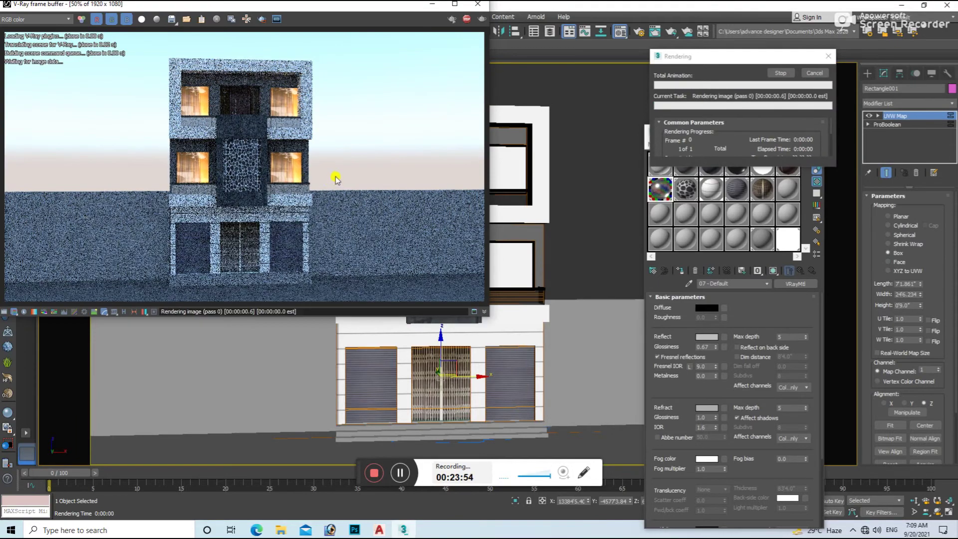
left_click(477, 4)
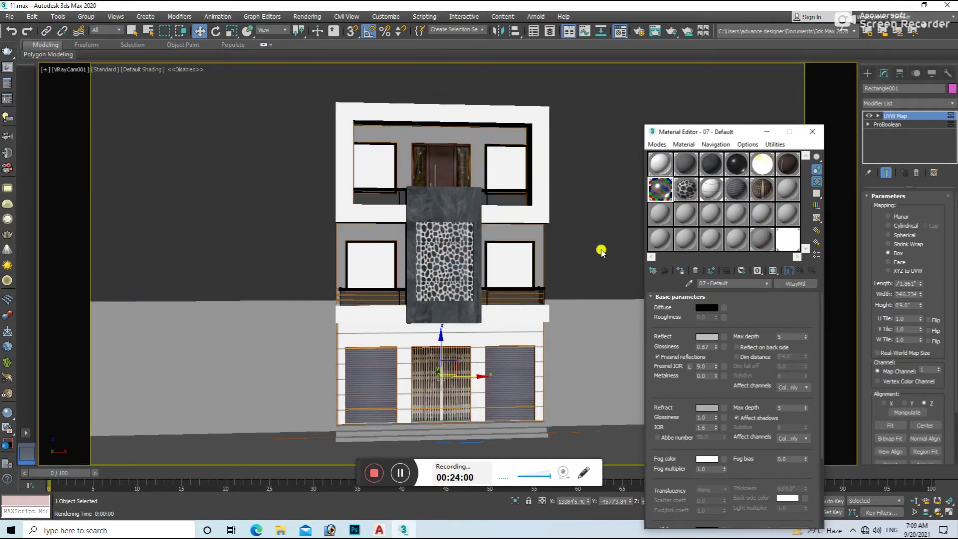
key("shift+q")
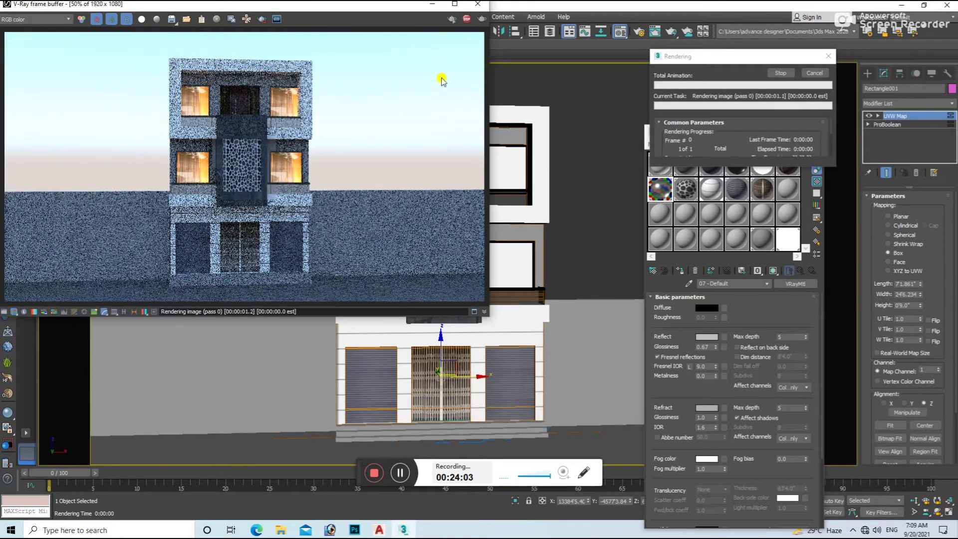
key("Escape")
left_click(451, 110)
Draw a VRayLight plane light across Rectangle004 in the Top view
key("t")
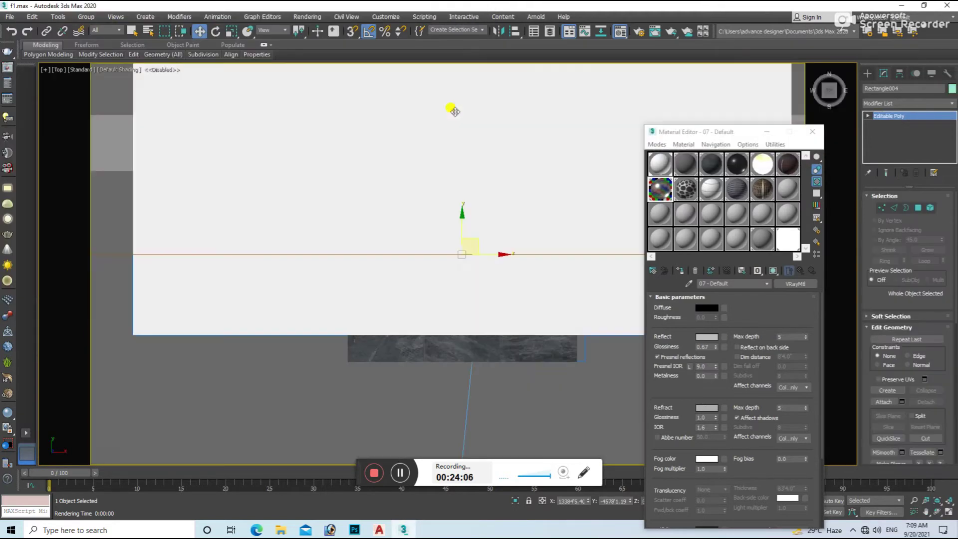
key("z")
left_click(813, 131)
key("F3")
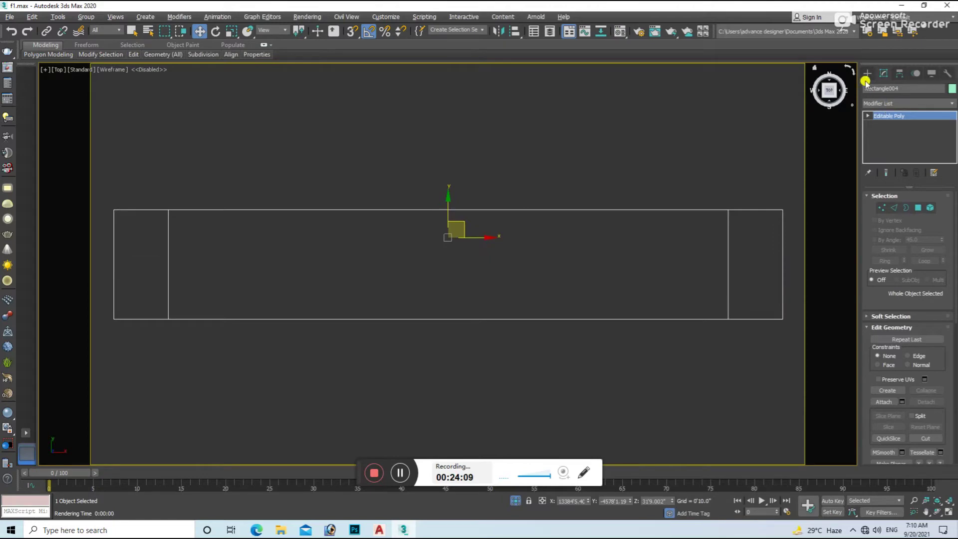
left_click(868, 73)
left_click(889, 87)
left_click(888, 133)
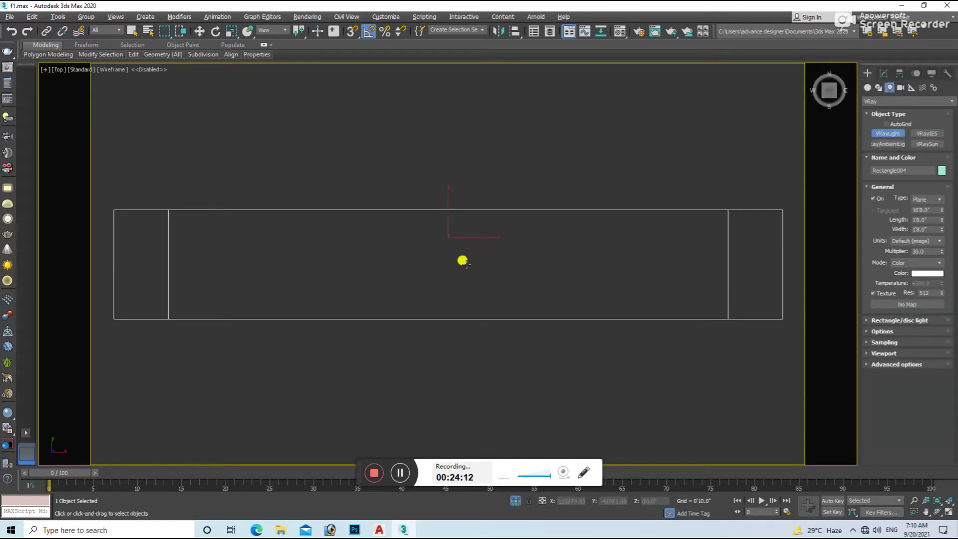
left_click_drag(168, 210, 728, 319)
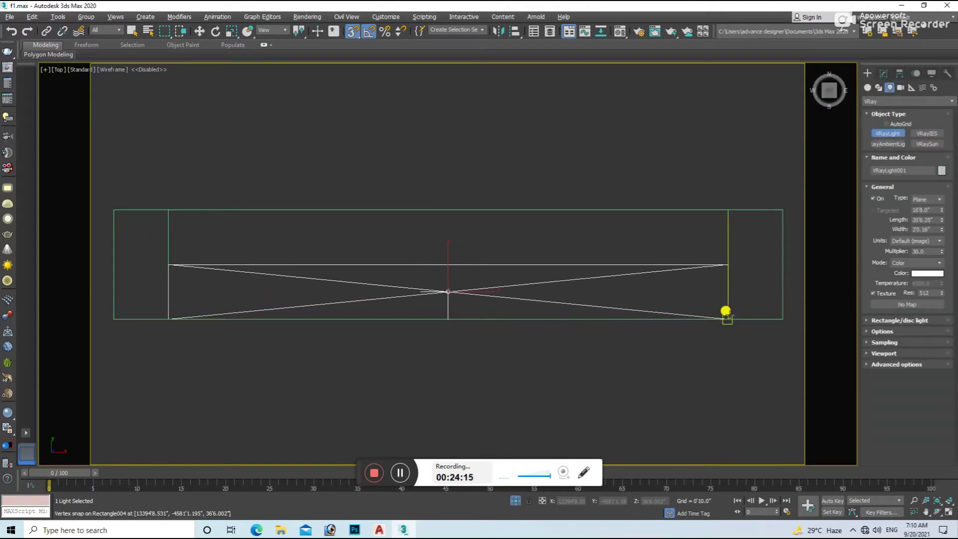
Set the new plane light's colour to warm orange R255 G151 B59
key("w")
middle_click_drag(731, 313, 571, 266, "alt")
key("f")
left_click(516, 499)
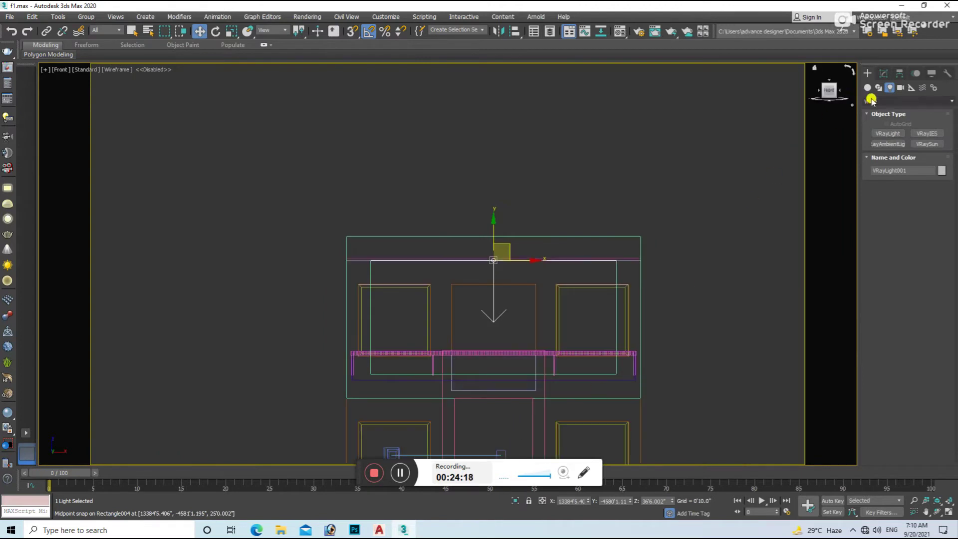
scroll(497, 249, "up", 3)
left_click(885, 74)
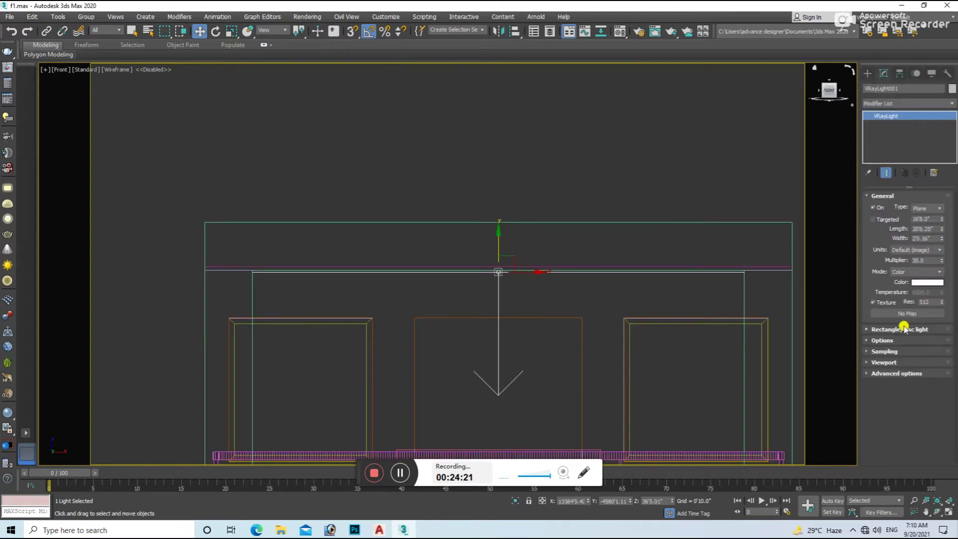
left_click(927, 282)
left_click_drag(342, 85, 322, 97)
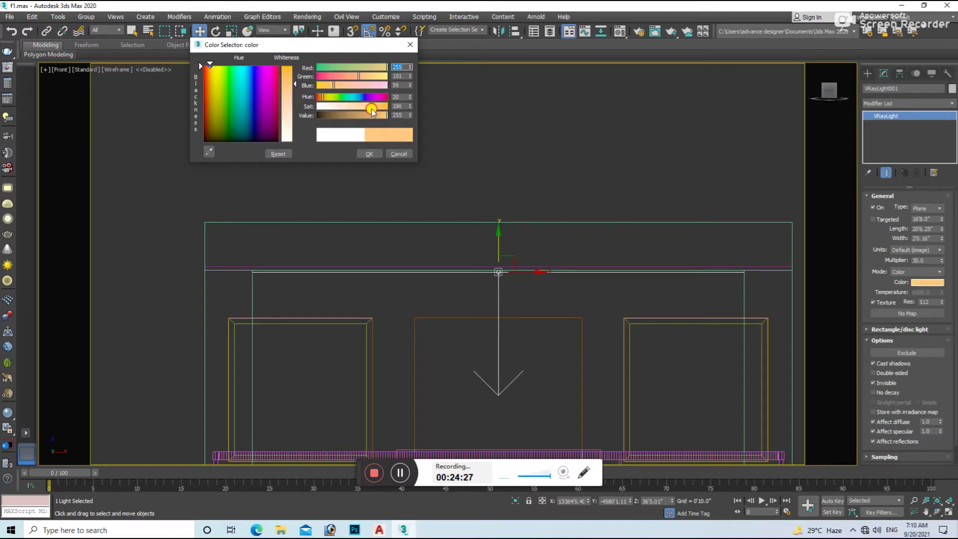
left_click(366, 155)
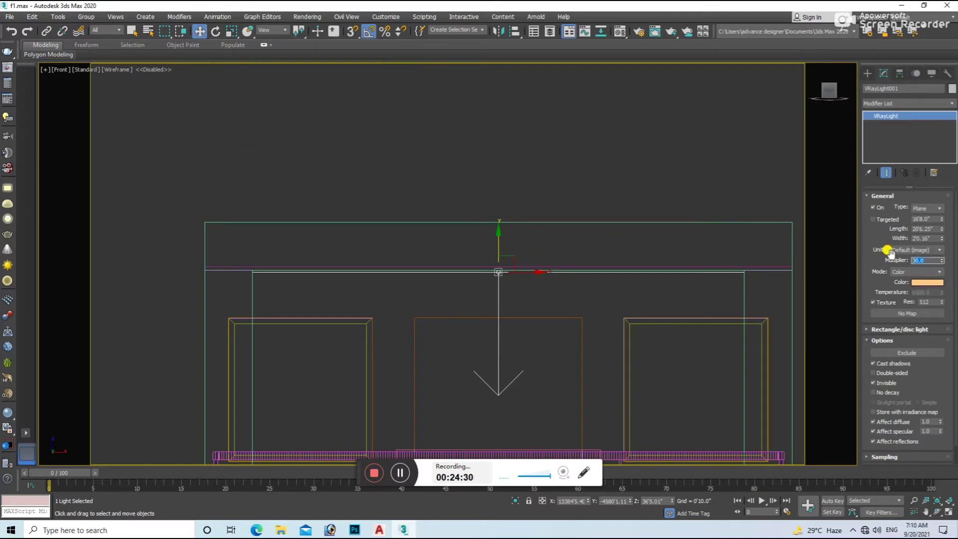
left_click(768, 330)
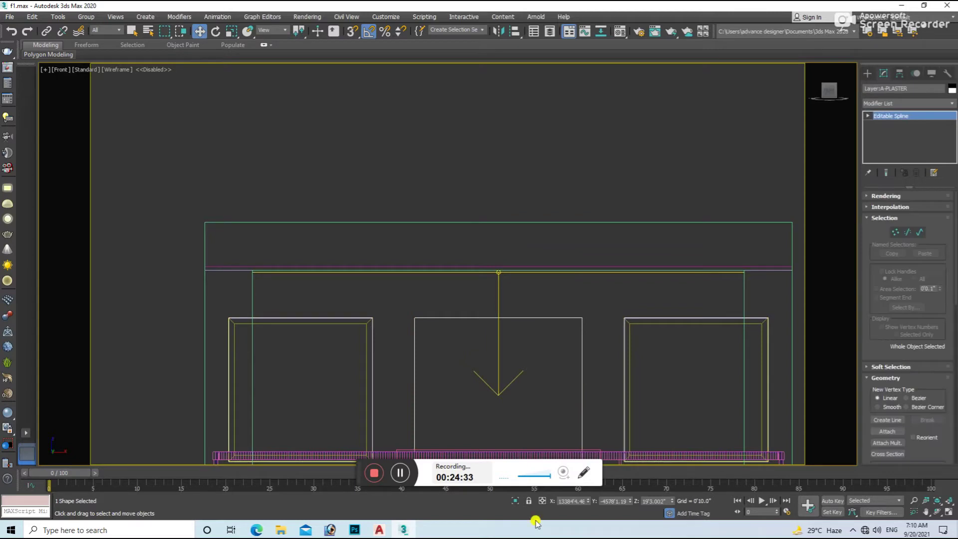
Render the camera view, then dismiss the two scene corruption warnings
key("c")
left_click(537, 331)
key("shift+q")
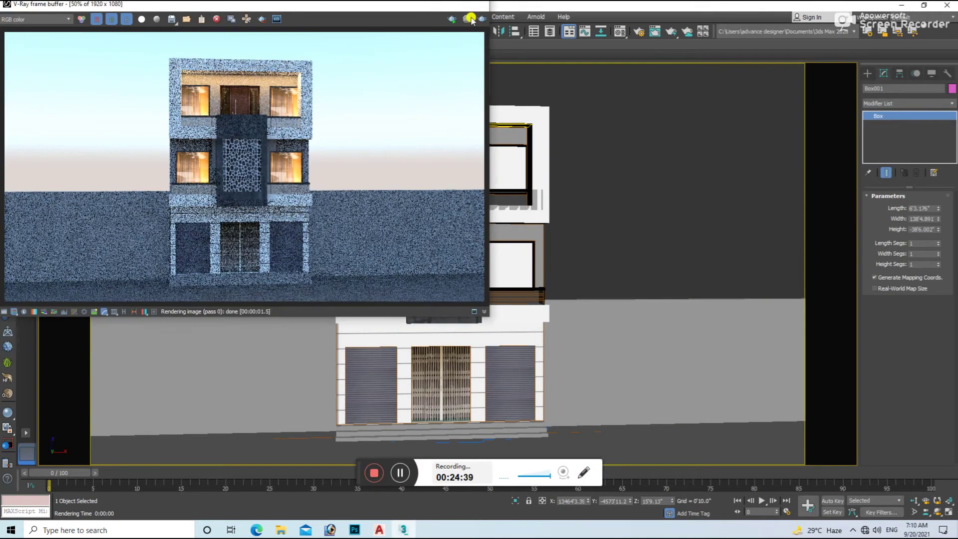
left_click(432, 4)
left_click(596, 221)
left_click(596, 221)
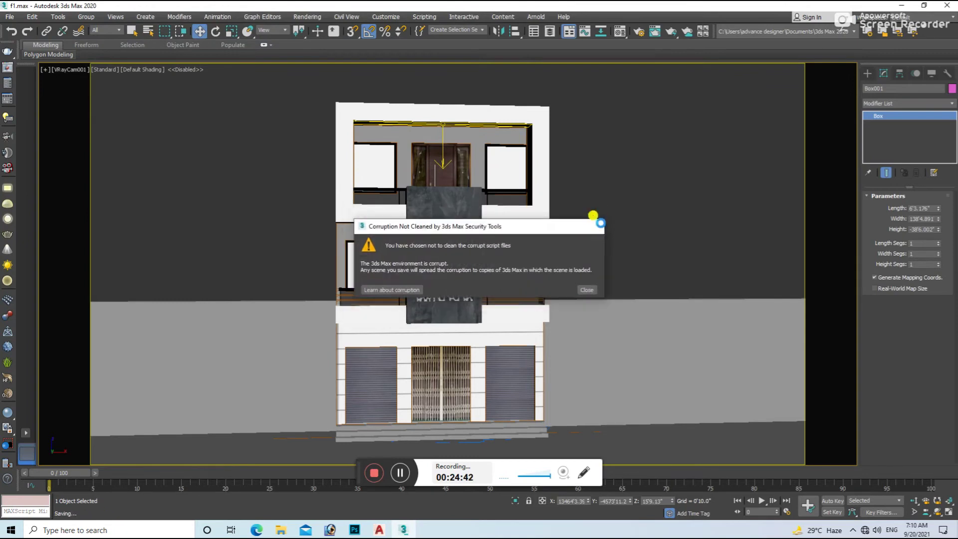
Clone the warm plane light to the lower-left and lower-right windows in the Front view
left_click(441, 151)
key("f")
scroll(444, 150, "down", 3)
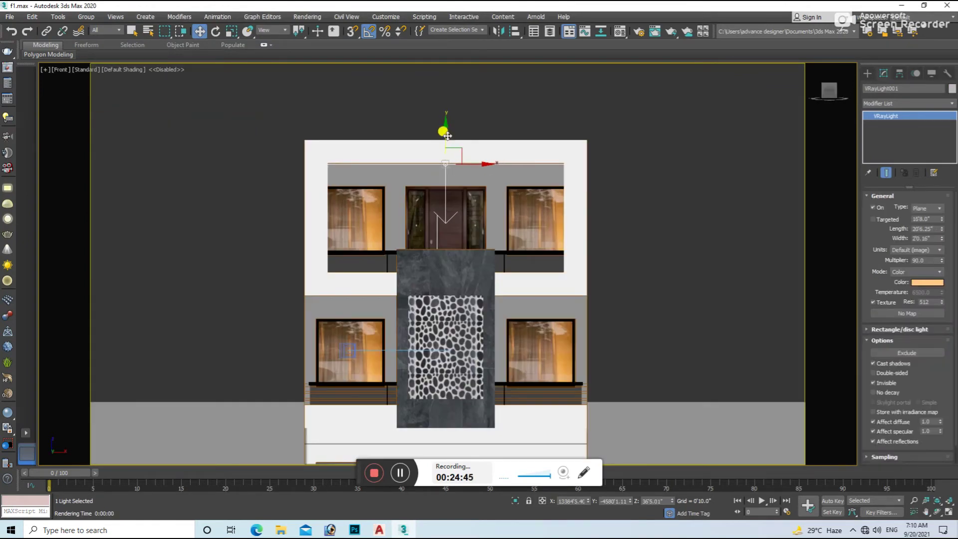
left_click_drag(459, 267, 460, 268, "shift")
left_click(492, 306)
key("r")
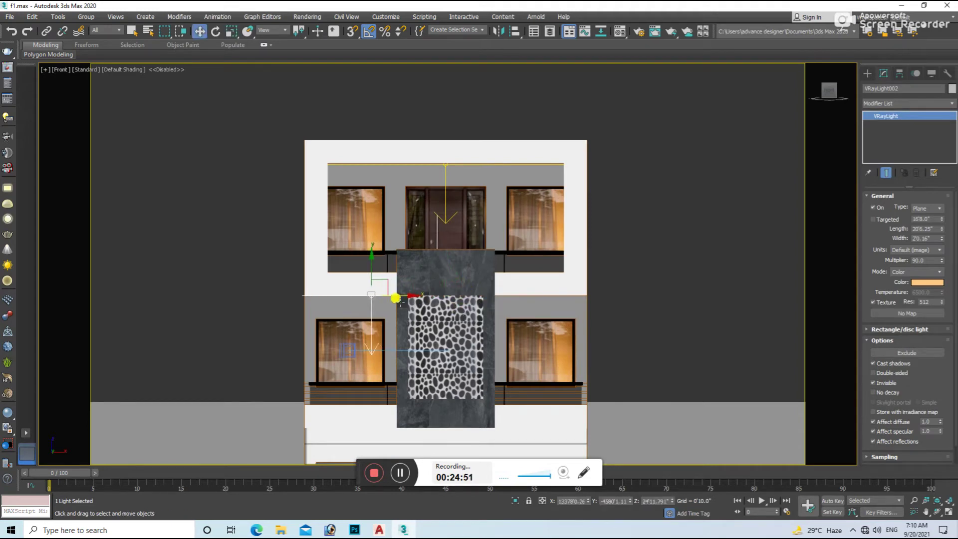
key("w")
left_click_drag(402, 302, 381, 307)
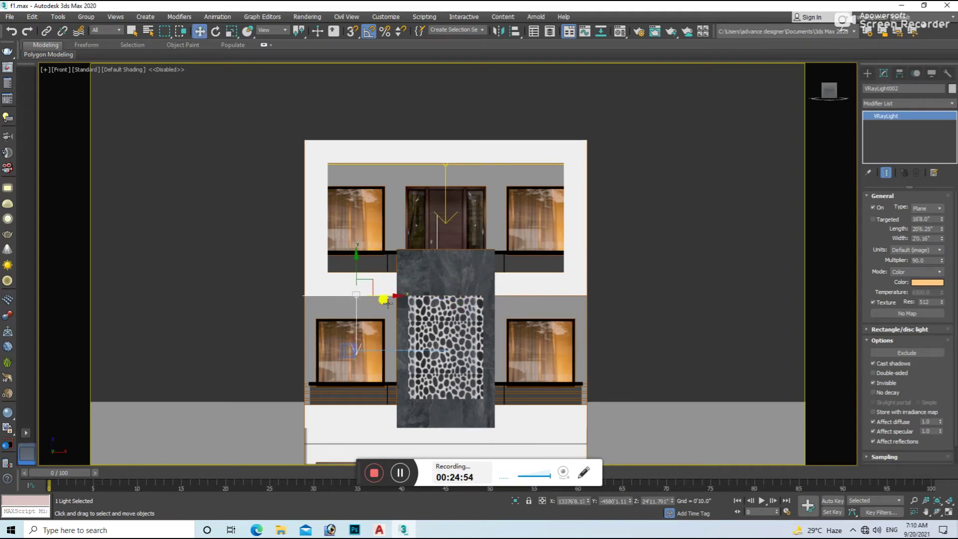
left_click_drag(389, 296, 579, 295, "shift")
left_click(473, 307)
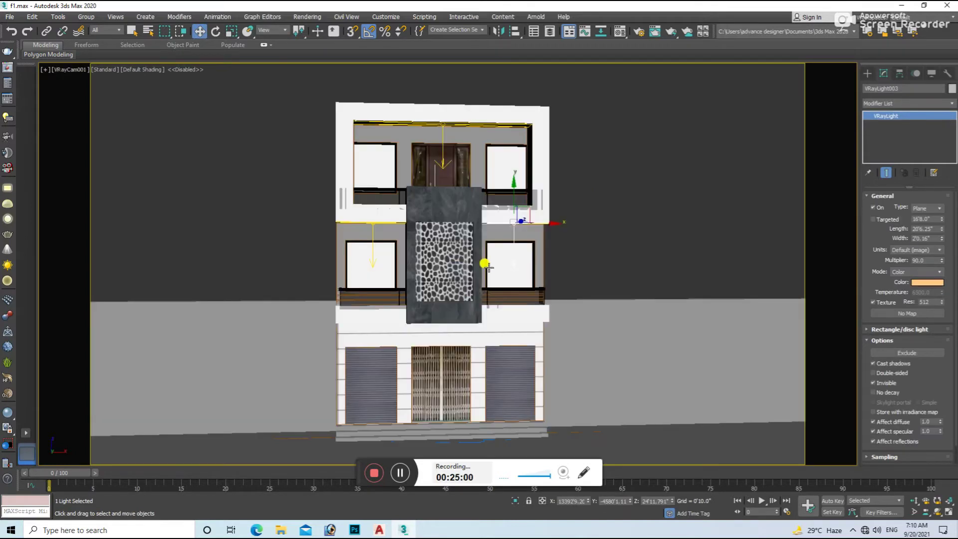
Test-render the camera view with the new light copies, then stop and close it
key("shift+q")
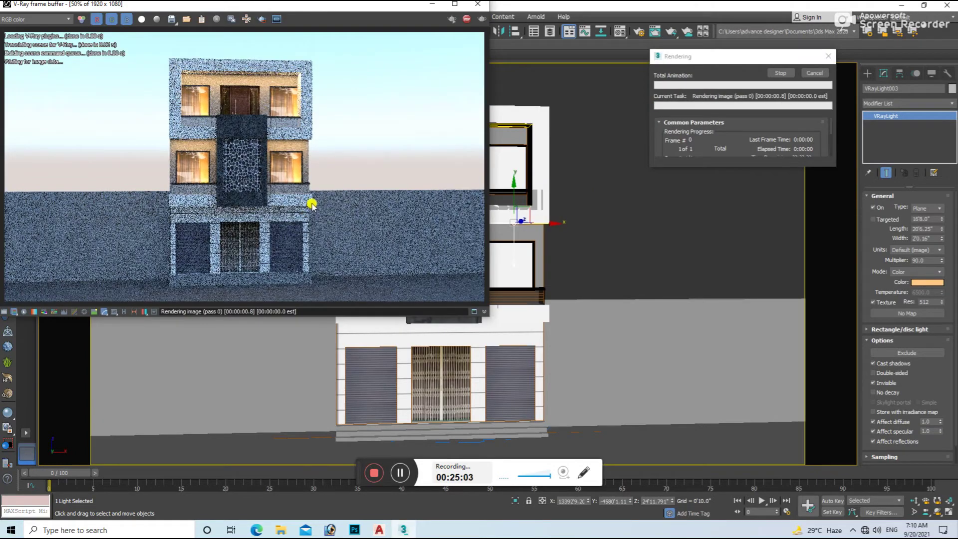
left_click(467, 19)
left_click(478, 4)
scroll(448, 149, "up", 3)
scroll(448, 149, "down", 2)
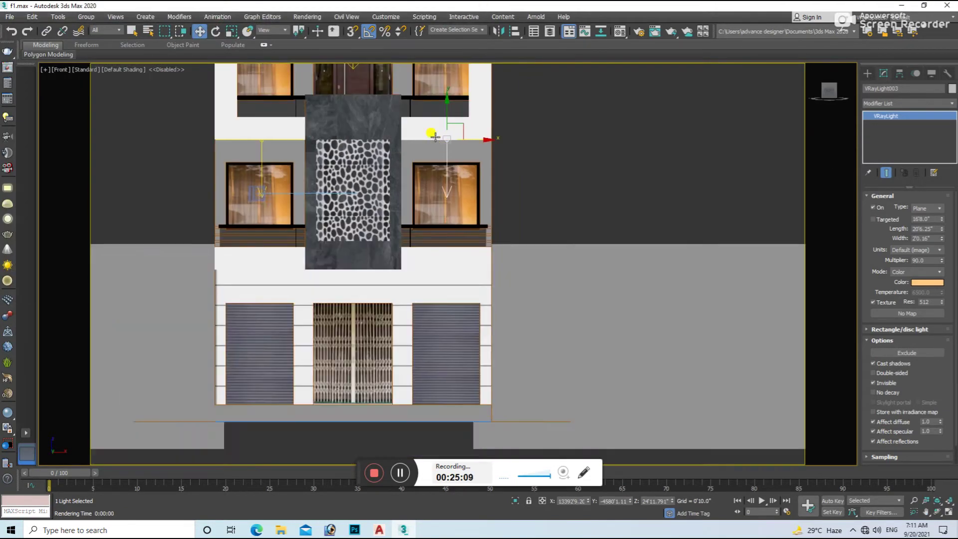
scroll(429, 131, "down", 2)
Copy the top-floor light down to the shop level
left_click(351, 164)
scroll(357, 102, "down", 2)
left_click_drag(356, 102, 383, 227, "shift")
left_click(460, 305)
key("F3")
scroll(383, 249, "up", 4)
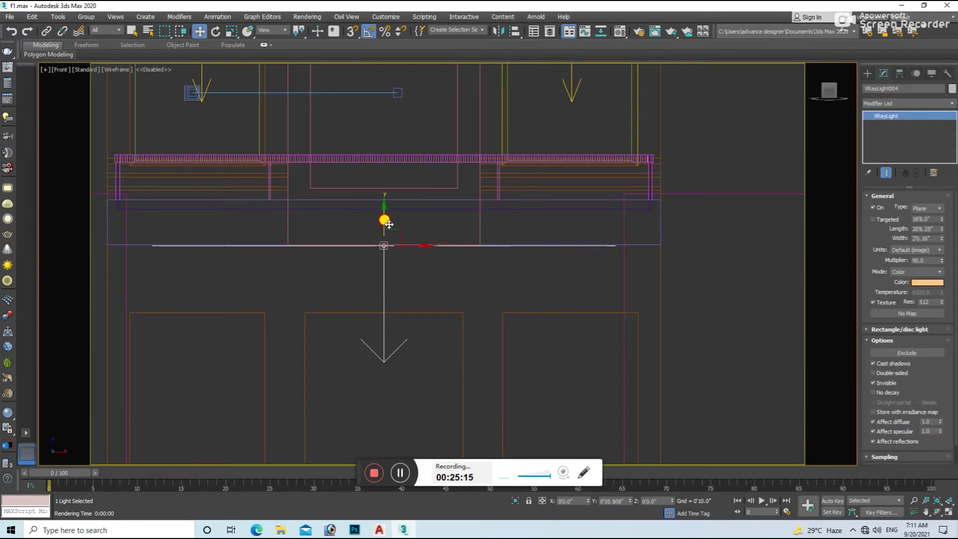
Render the shaded facade from the camera view and bring back the Material Editor
key("c")
key("F3")
key("shift+q")
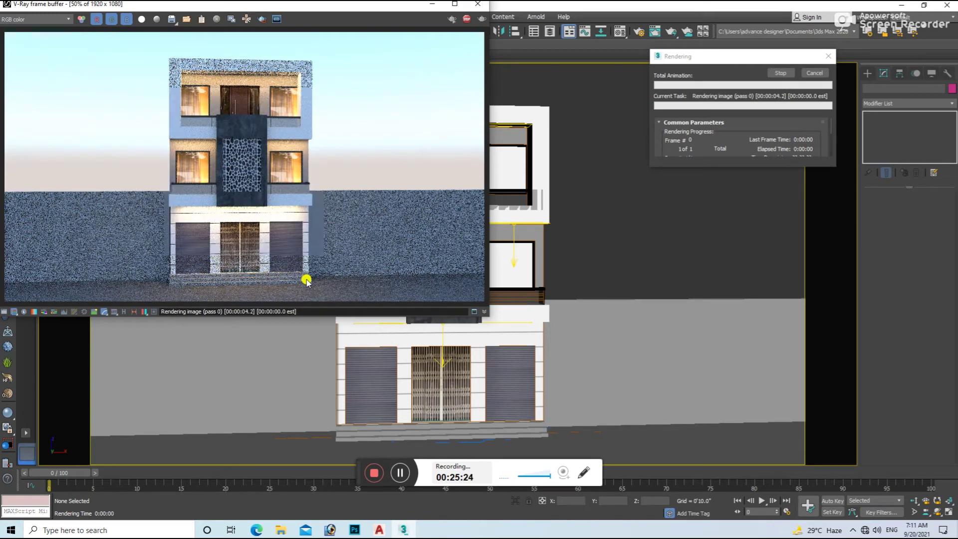
scroll(269, 166, "up", 2)
scroll(269, 167, "down", 2)
left_click(478, 4)
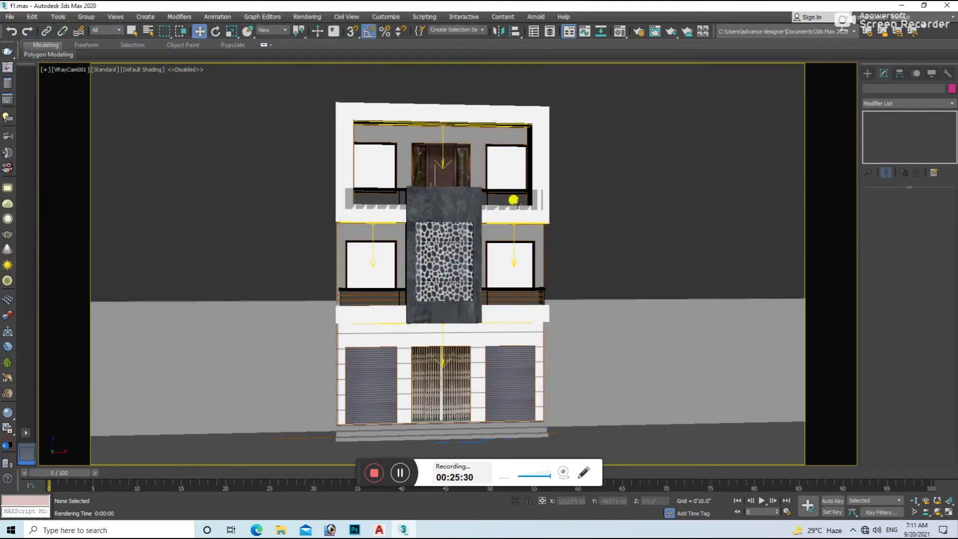
left_click(619, 31)
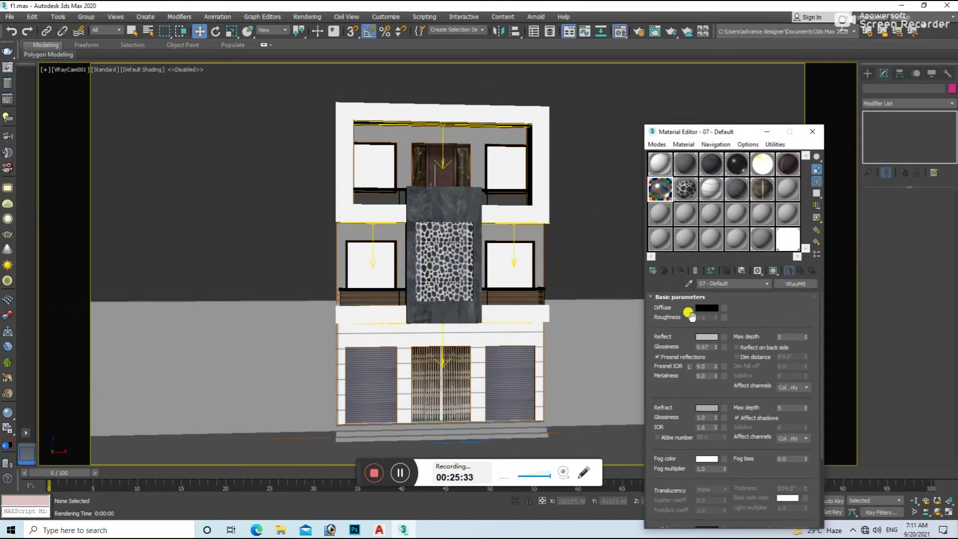
Set material 07's reflection glossiness to 0.97
left_click(704, 337)
left_click(410, 44)
double_click(706, 346)
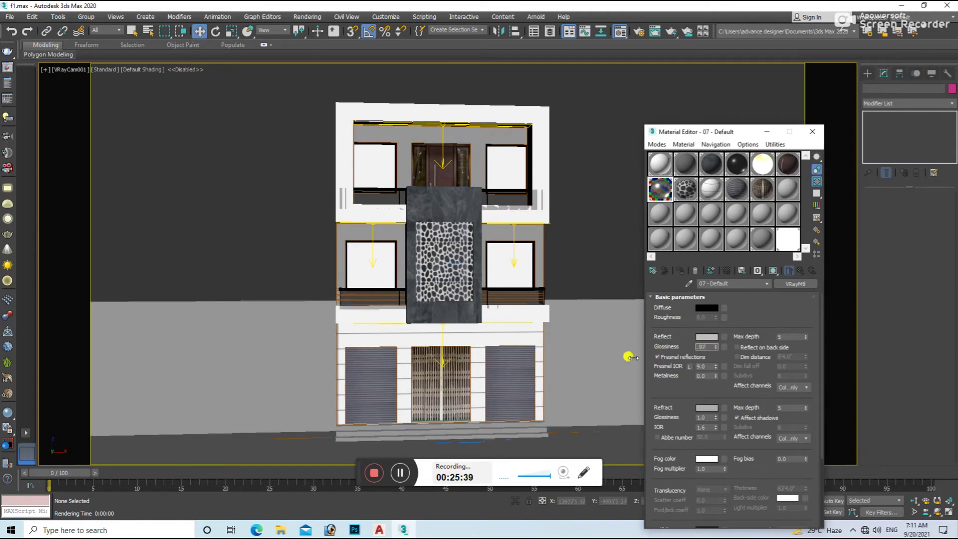
left_click(627, 355)
Run and stop a quick test render, then open Render Setup to edit the output width
key("shift+q")
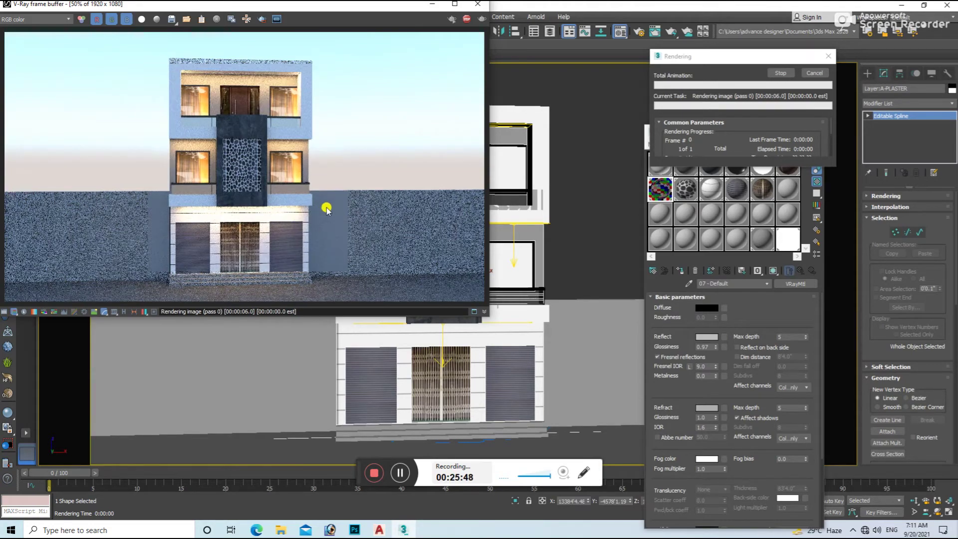
left_click(467, 19)
left_click(477, 3)
left_click(4, 84)
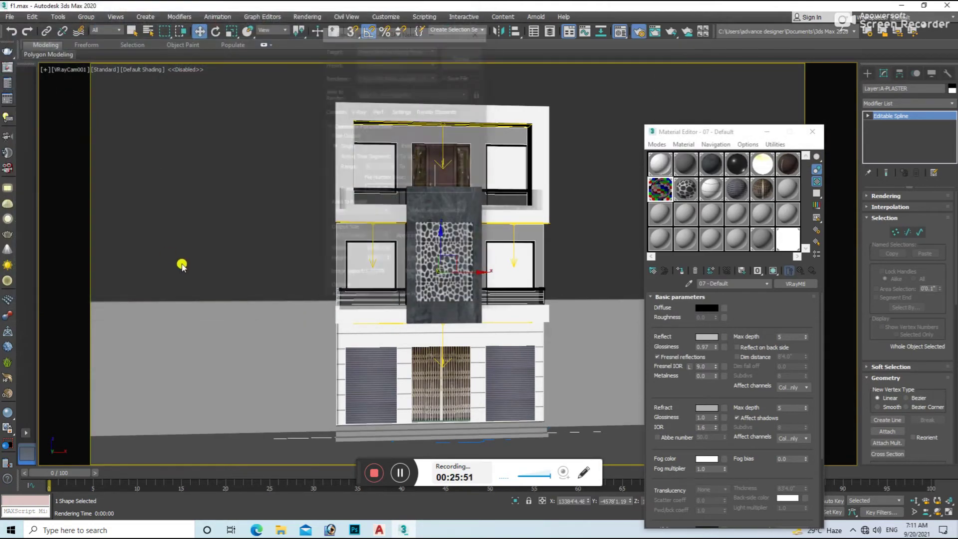
double_click(373, 251)
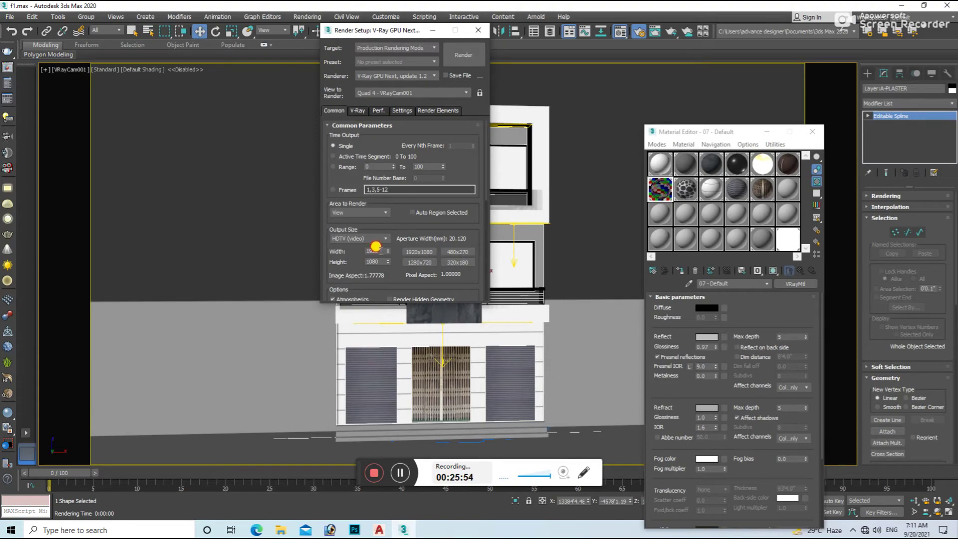
Set the output size to 4000 × 2250, test-render, then stop and dismiss both corruption warnings
type("4000")
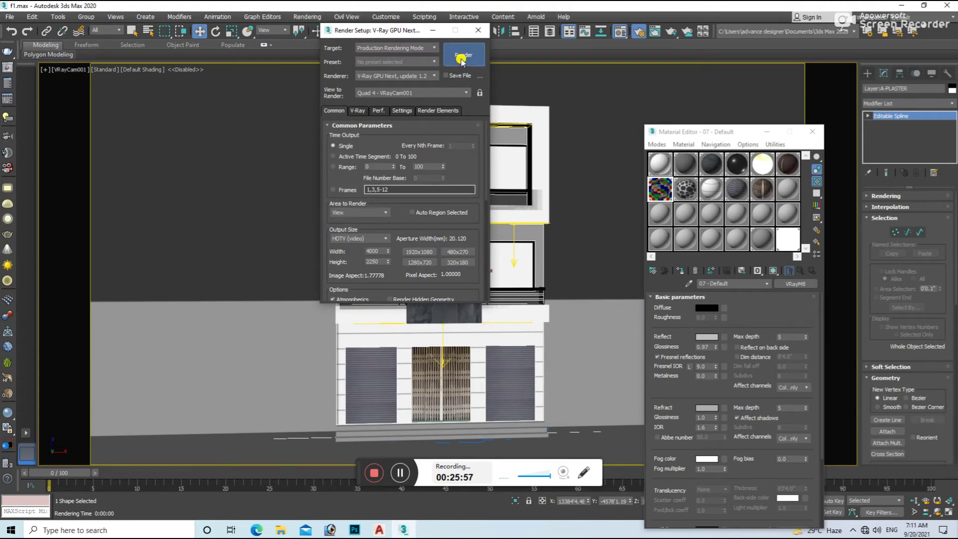
left_click(463, 55)
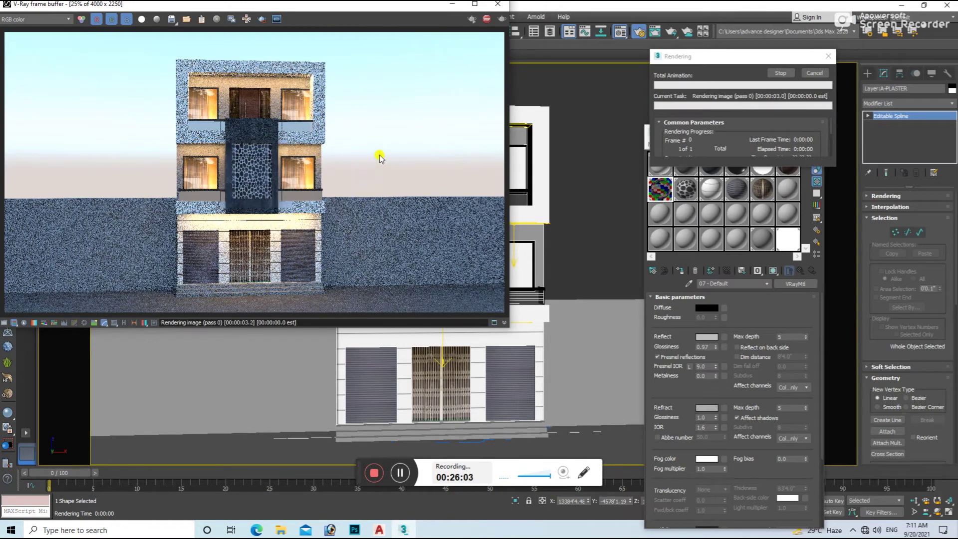
left_click(498, 3)
left_click(597, 222)
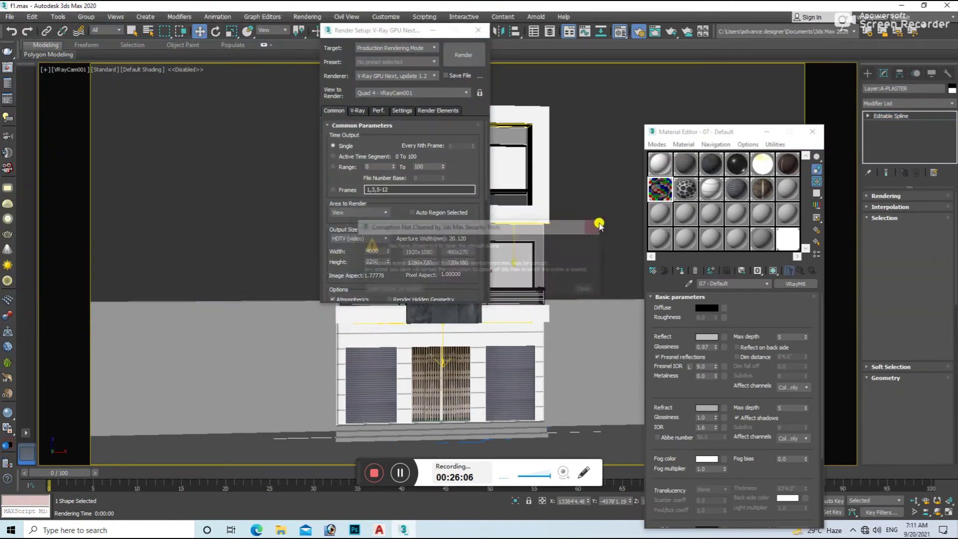
left_click(598, 226)
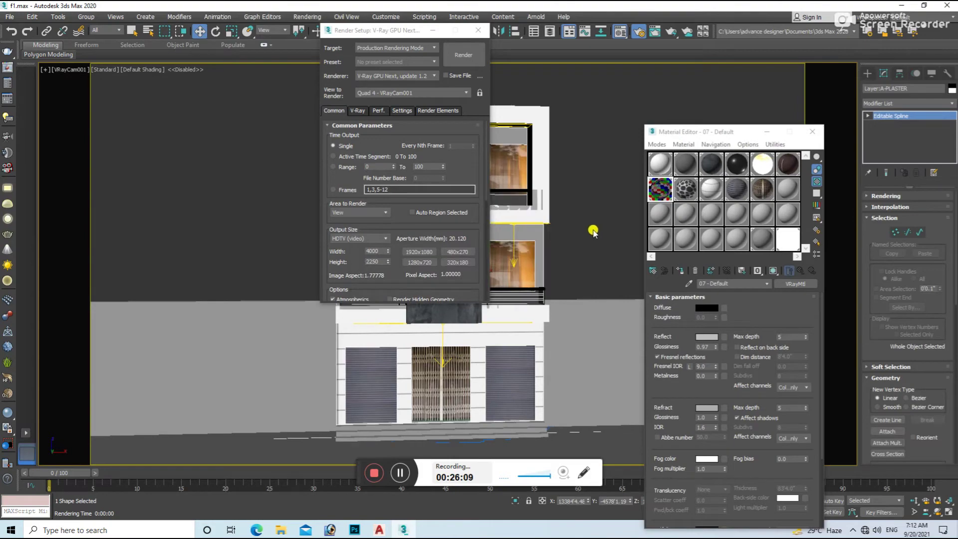
Set the output size to 5000 × 2813 and start the final high-resolution render
double_click(373, 251)
type("5000")
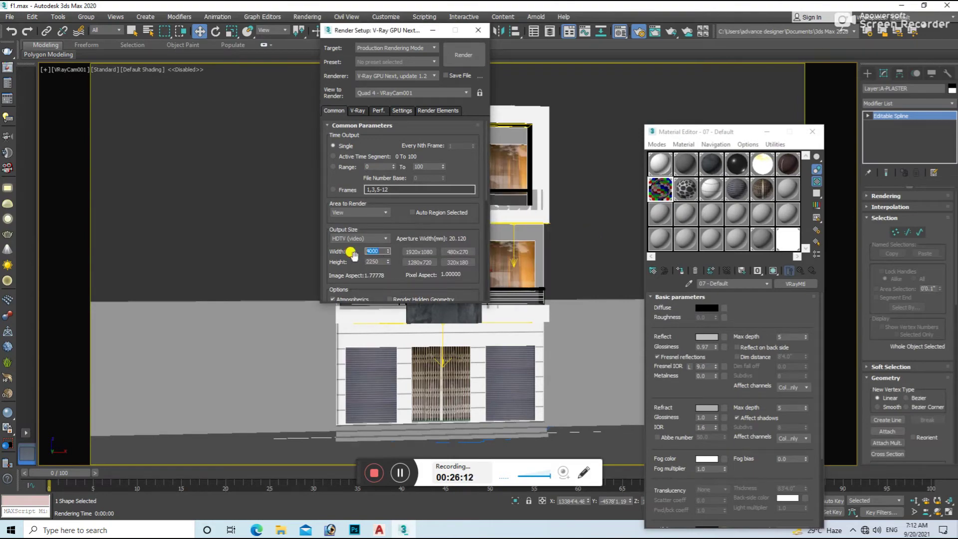
key("Return")
left_click(452, 58)
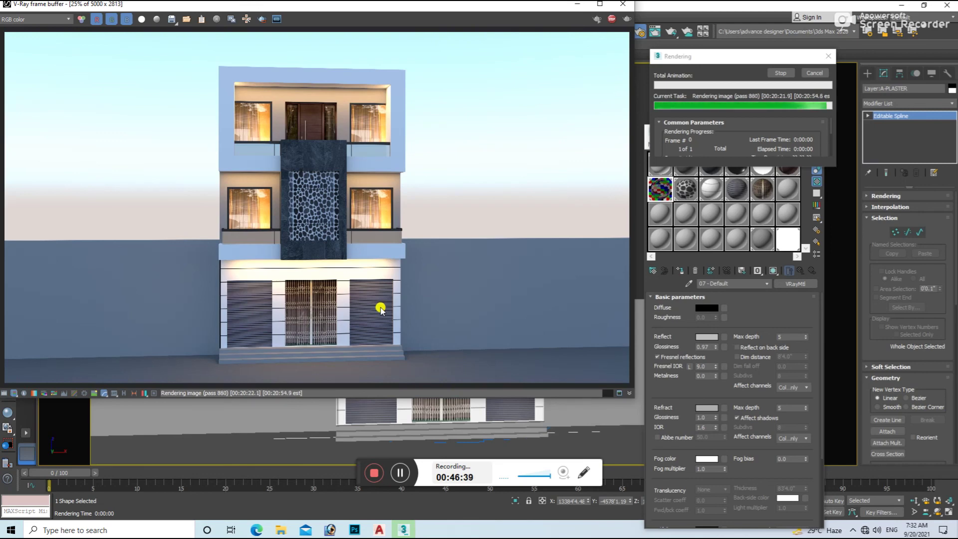
Zoom around the frame buffer to inspect the stone panel, then begin saving the finished render
scroll(285, 134, "up", 1)
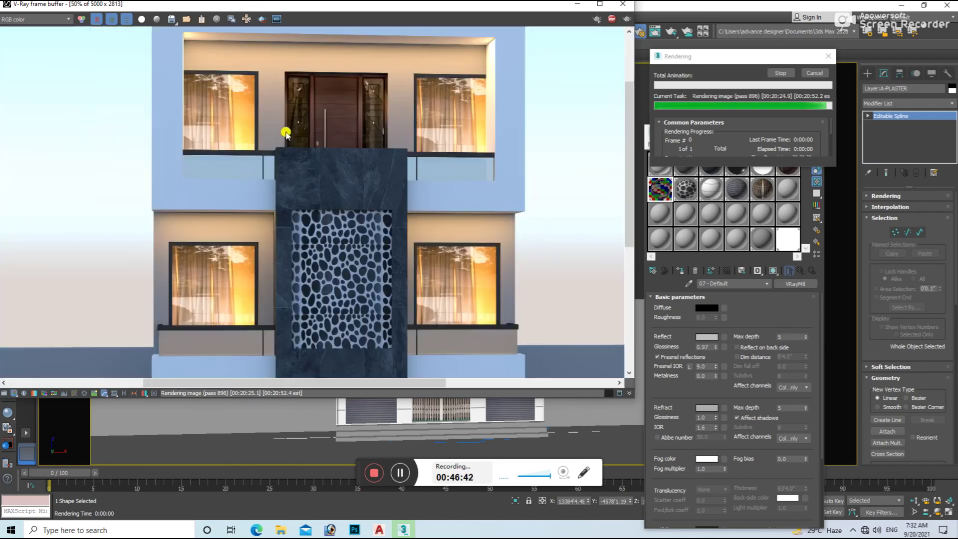
scroll(285, 134, "down", 1)
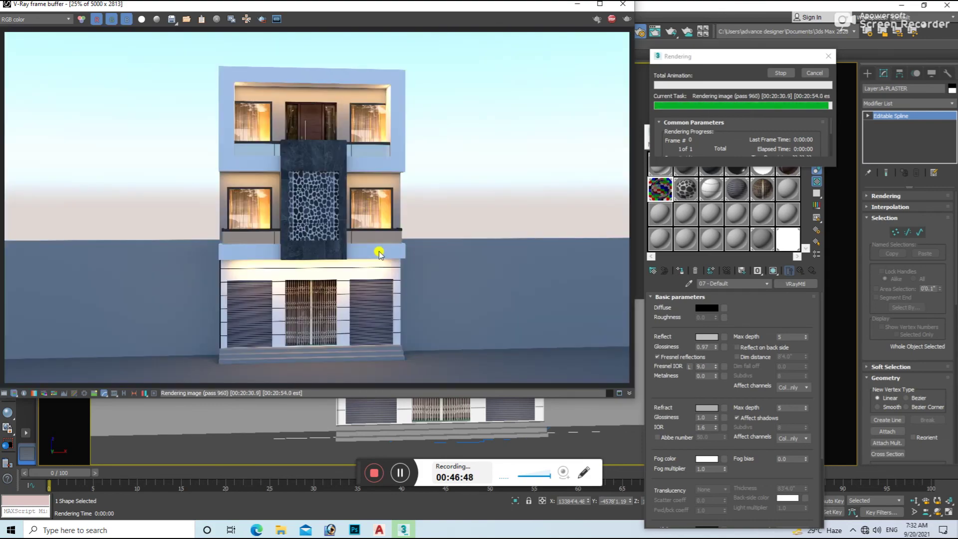
scroll(306, 163, "up", 1)
scroll(306, 160, "up", 1)
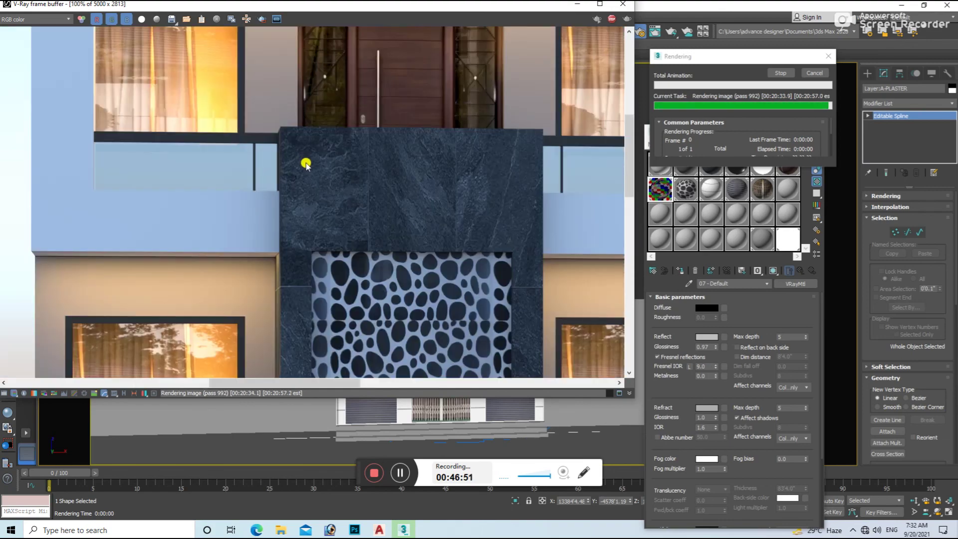
scroll(307, 165, "down", 2)
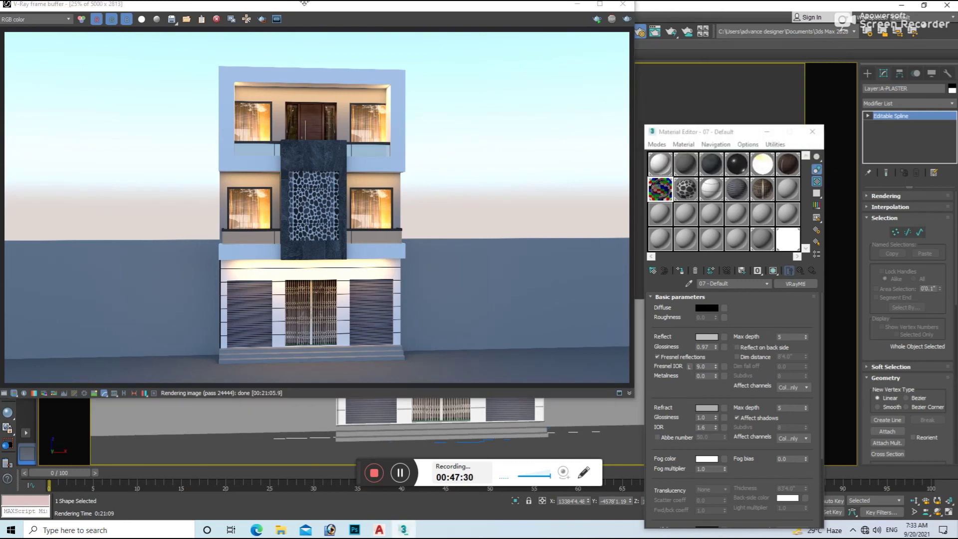
left_click(172, 18)
Browse to the D:\3d g\nisar market folder in the save dialog
left_click(33, 165)
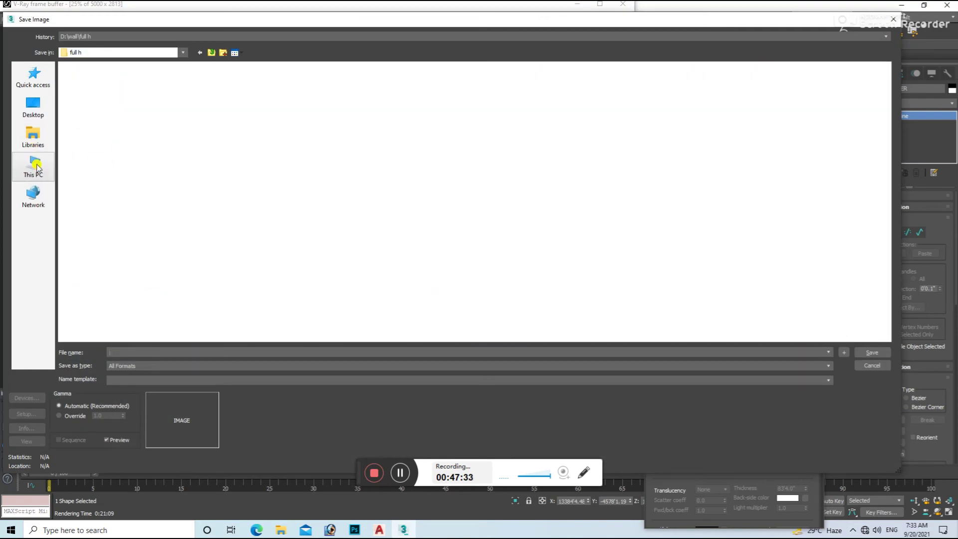
double_click(258, 140)
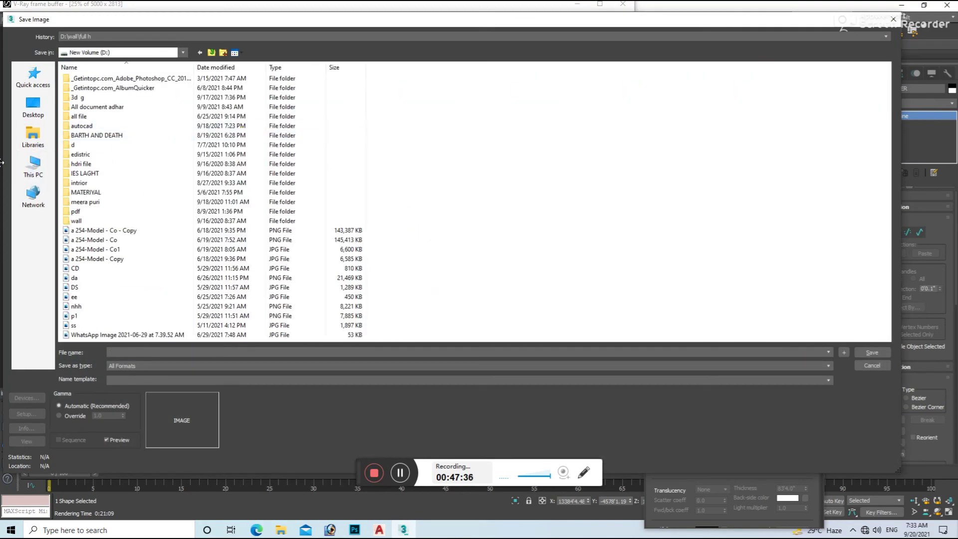
left_click(32, 165)
double_click(232, 118)
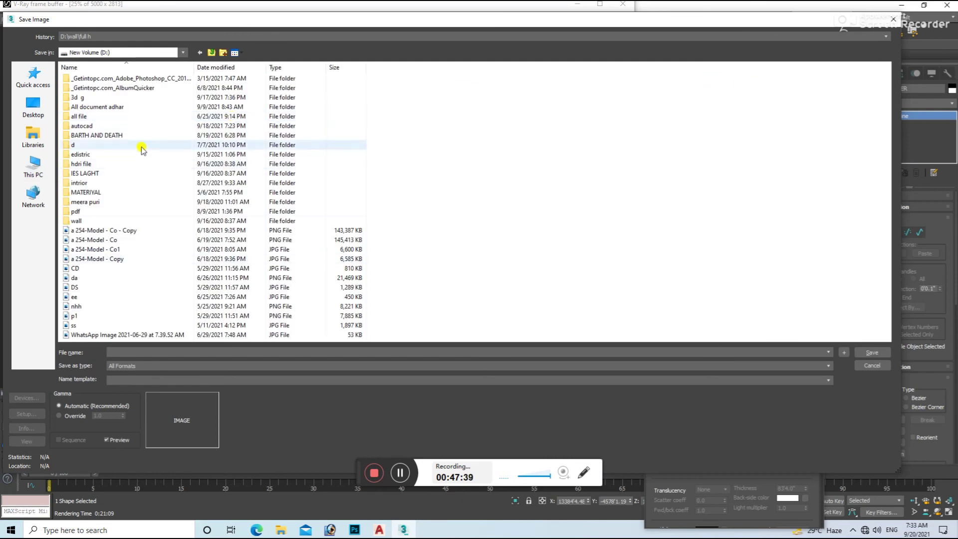
double_click(93, 98)
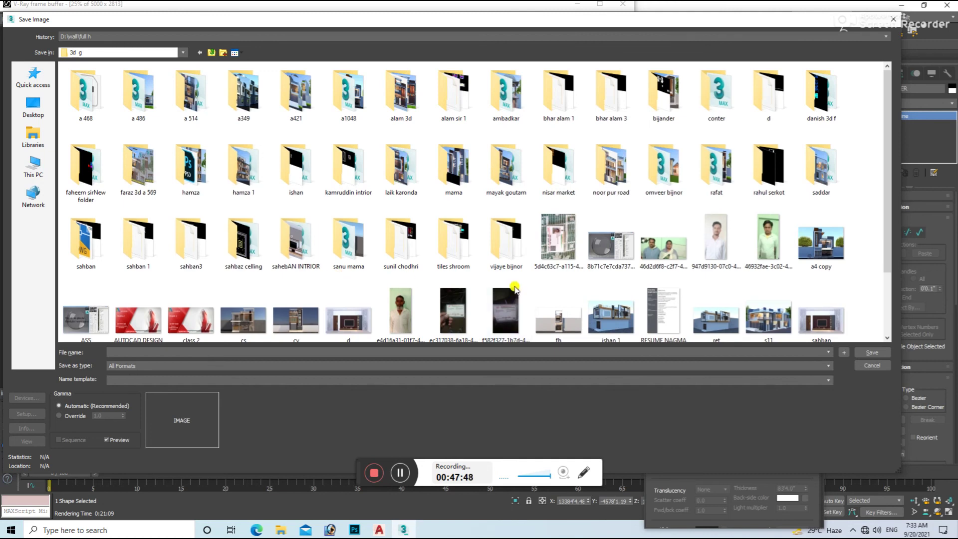
double_click(558, 170)
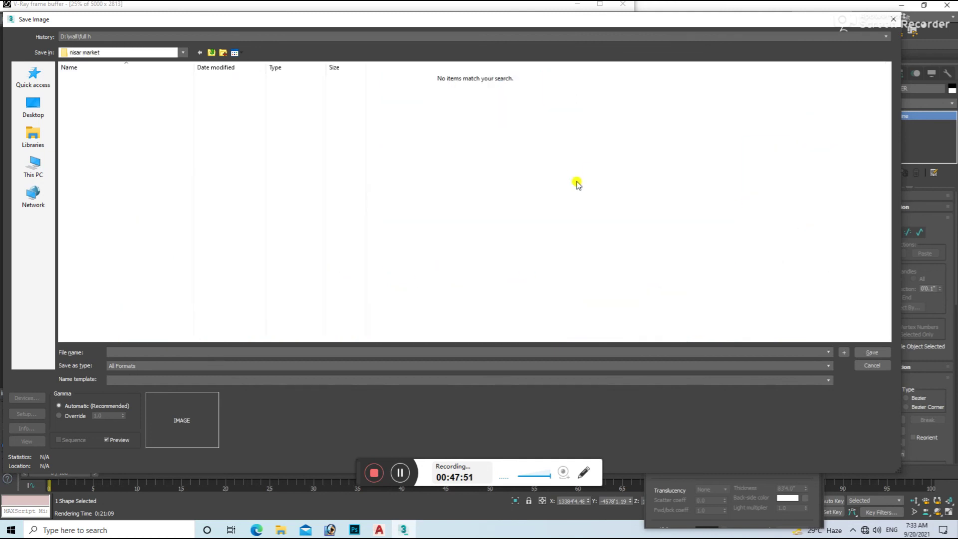
Save the render as g1 in PNG format and accept the PNG settings
type("g1")
left_click(278, 365)
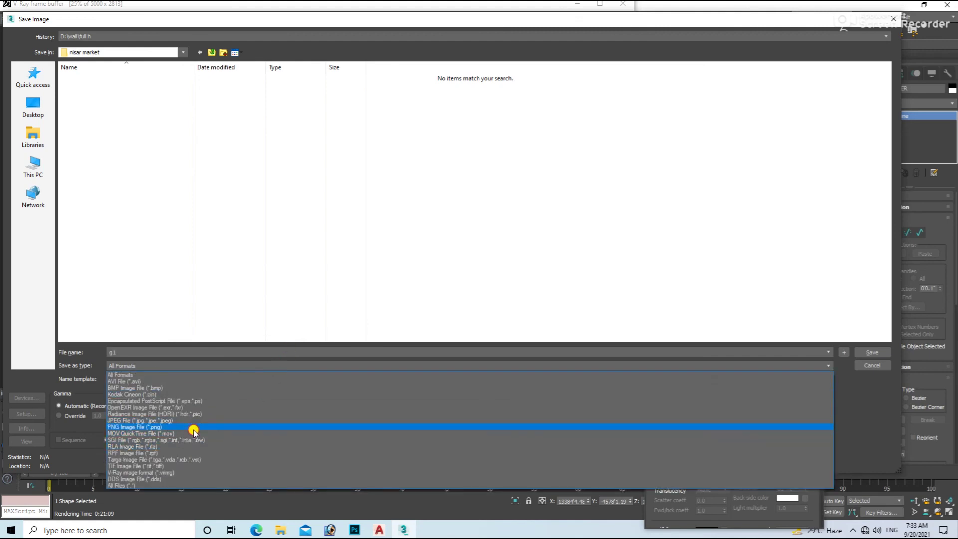
left_click(192, 427)
left_click(870, 353)
left_click(73, 128)
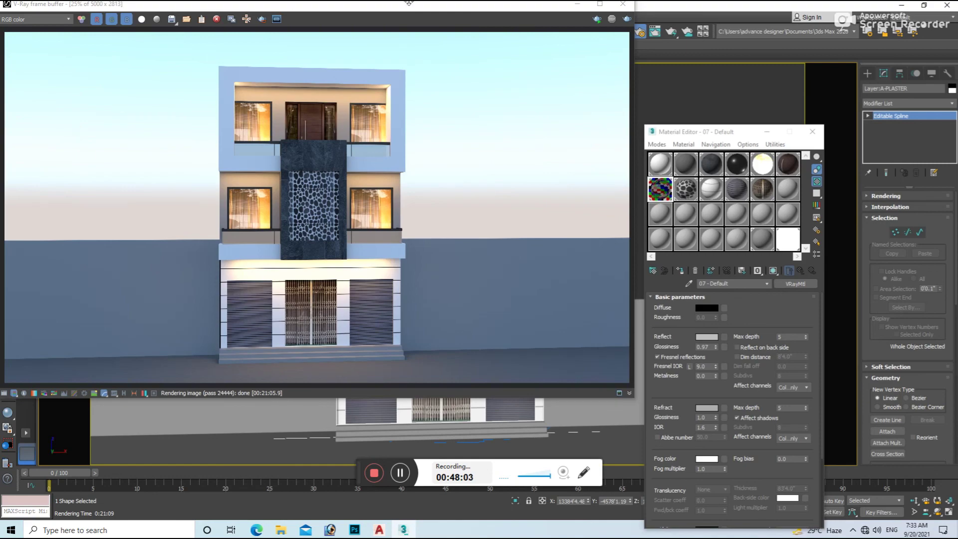
Close the Material Editor, let Max recover, then close the Render Setup dialog
left_click(812, 132)
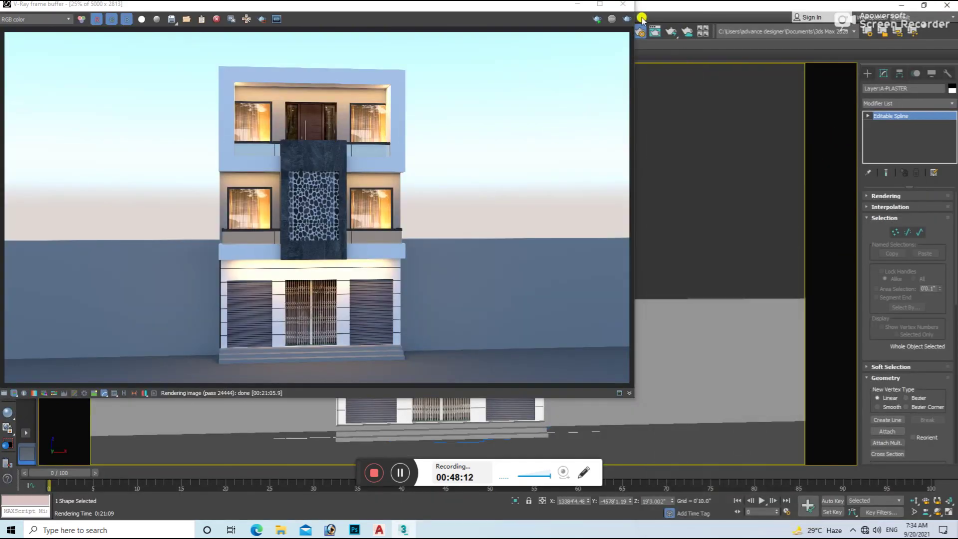
left_click(639, 31)
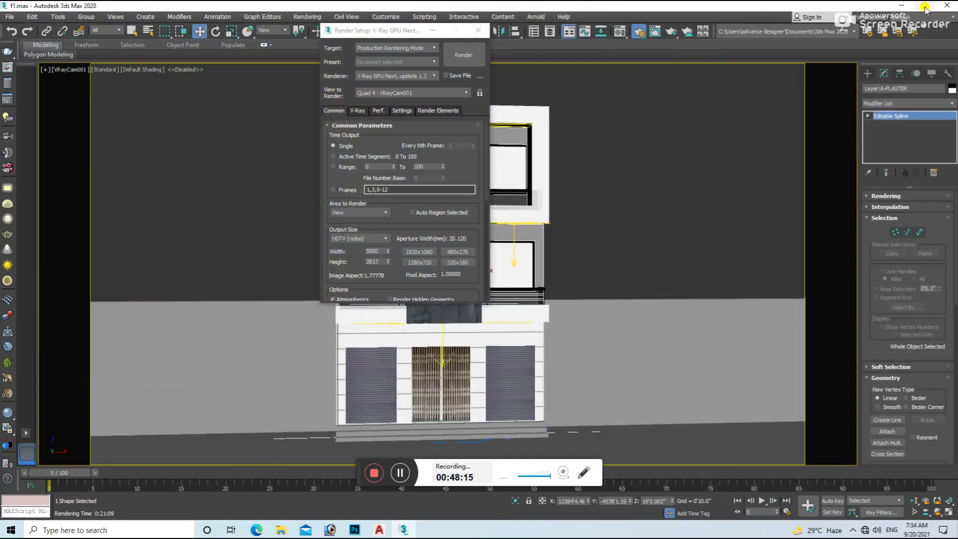
left_click(478, 30)
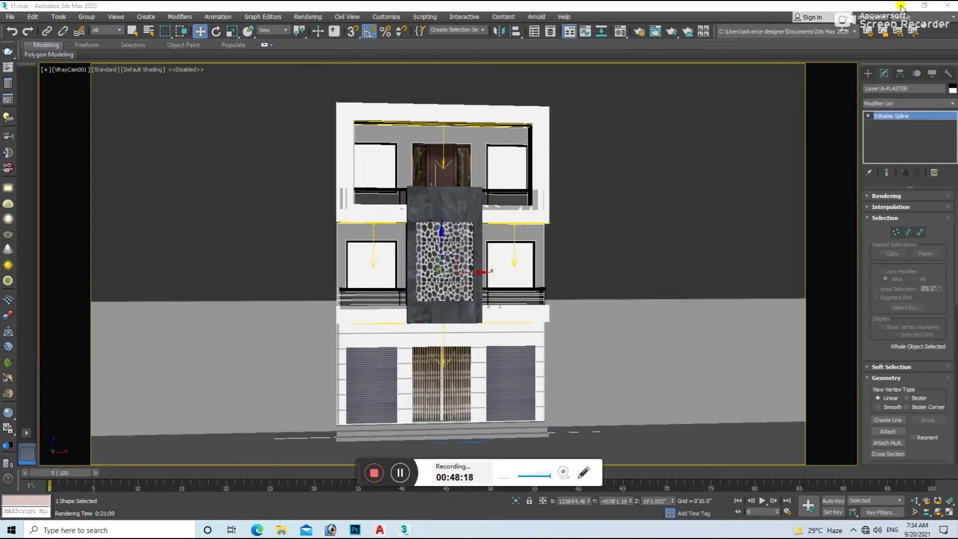